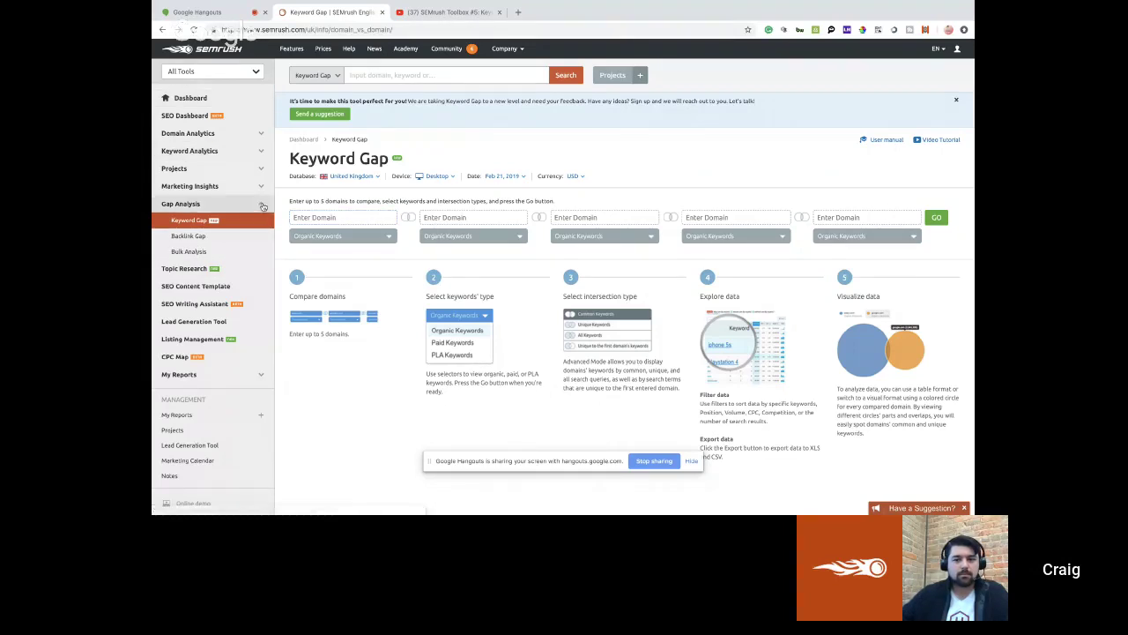
Step: Expand the Gap Analysis tool group and open the Keyword Gap tool
left_click(199, 204)
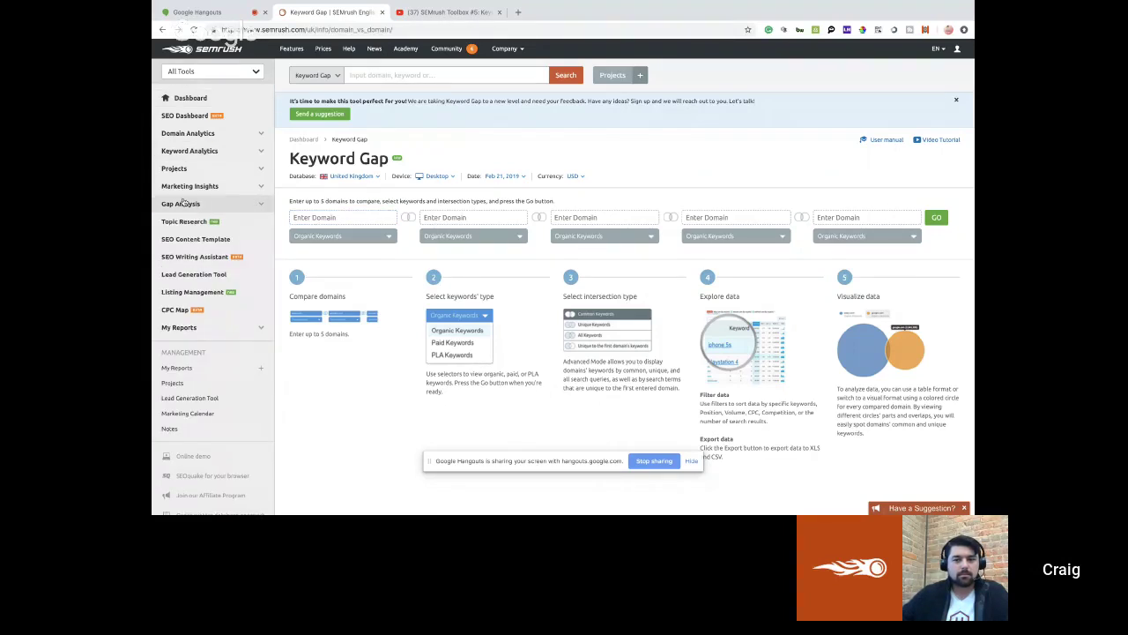
key("ctrl+plus")
key("ctrl+plus")
key("ctrl+plus")
key("ctrl+plus")
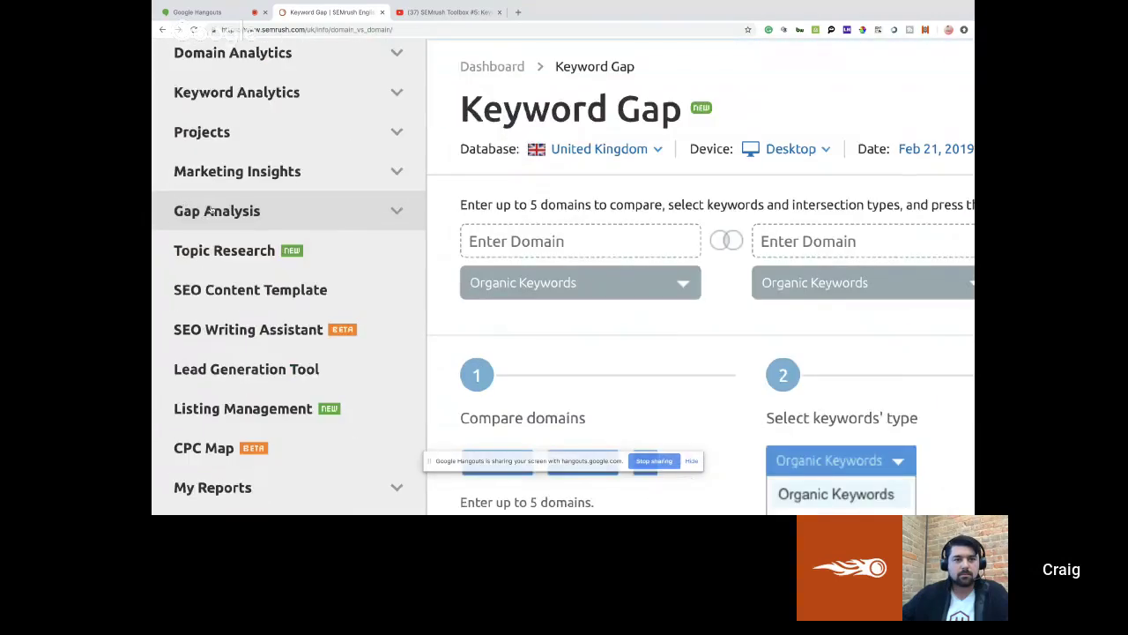
left_click(398, 213)
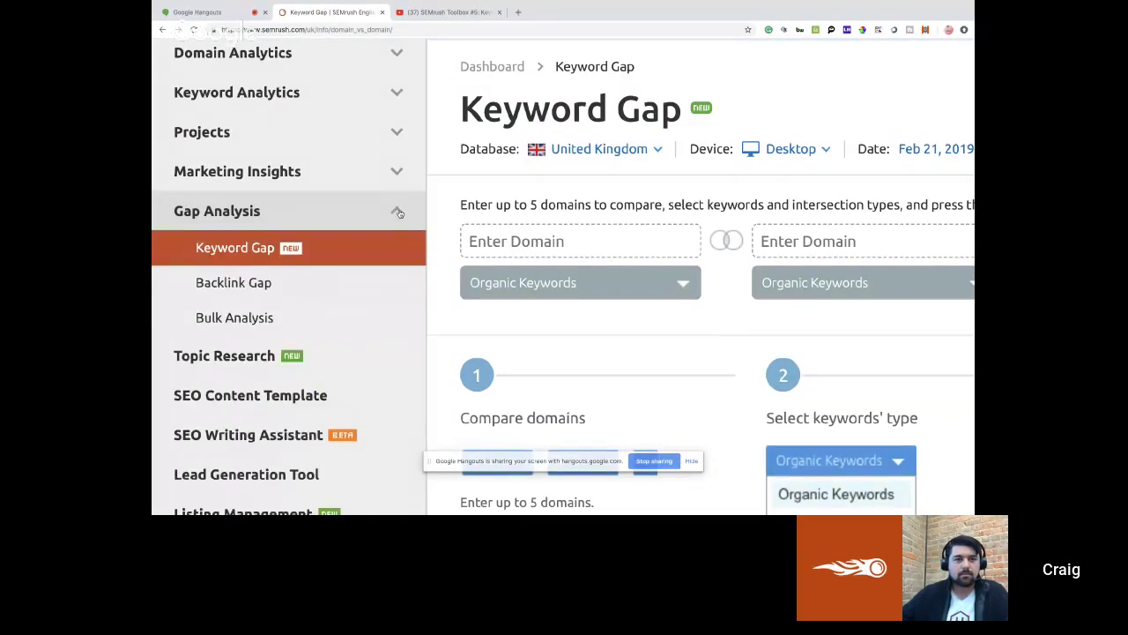
left_click(257, 250)
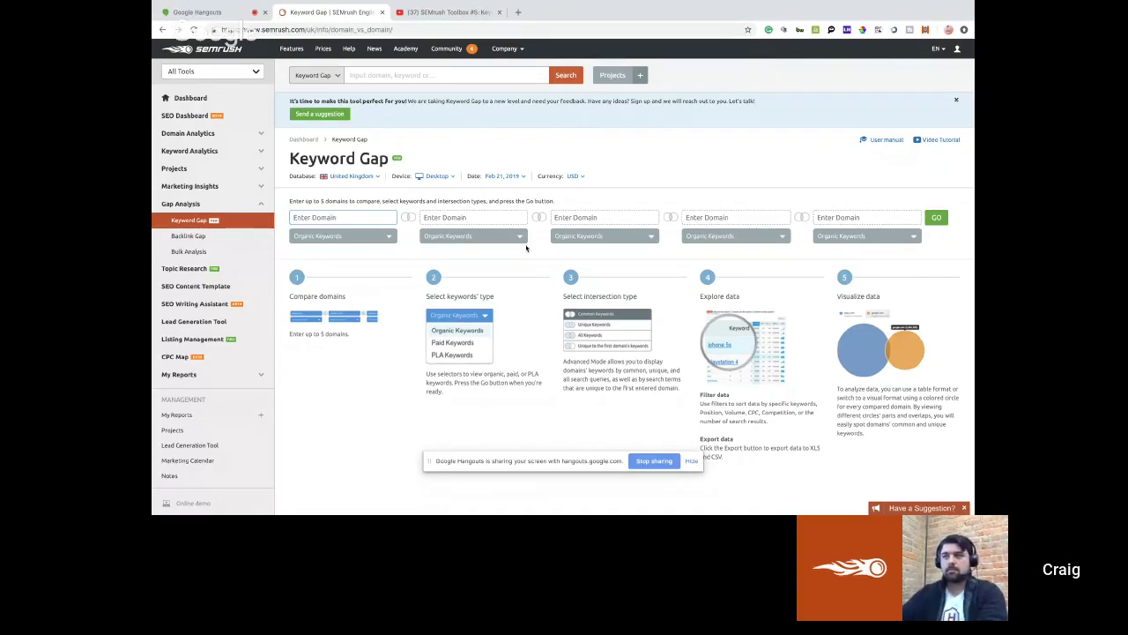
left_click(368, 218)
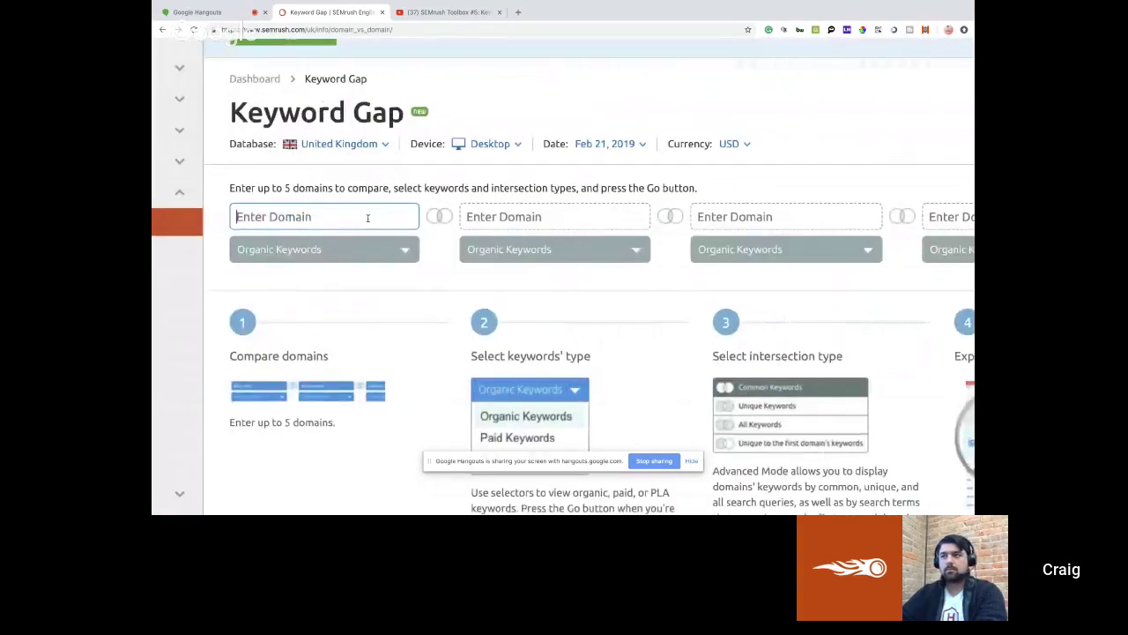
type("www.cra")
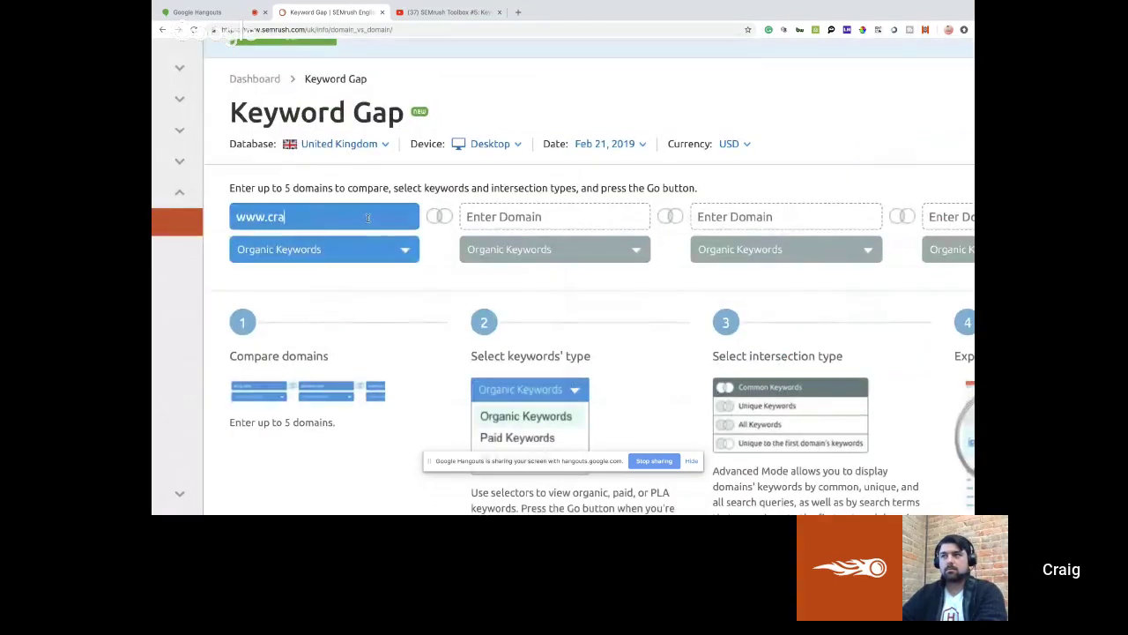
type("igcampbellseo.co.uk")
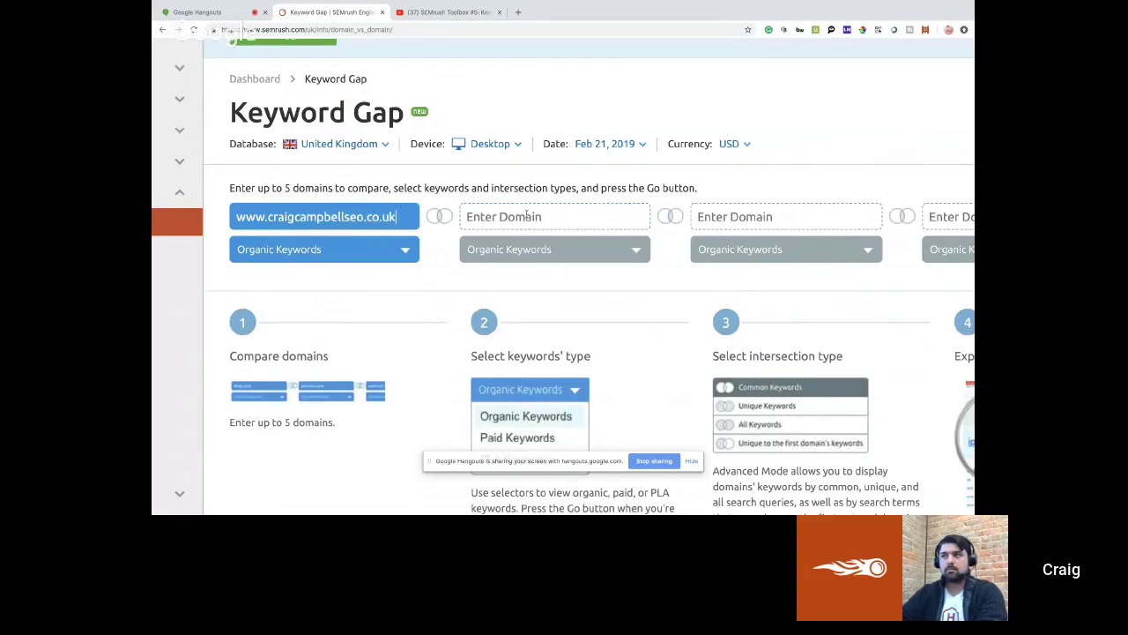
left_click(527, 216)
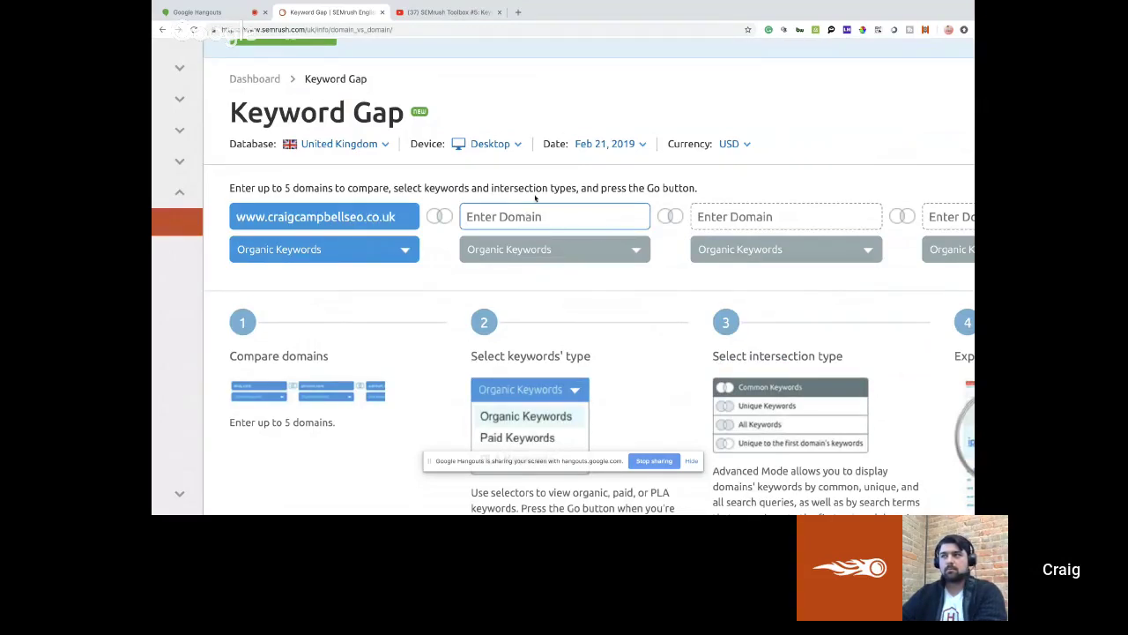
type("www.matt")
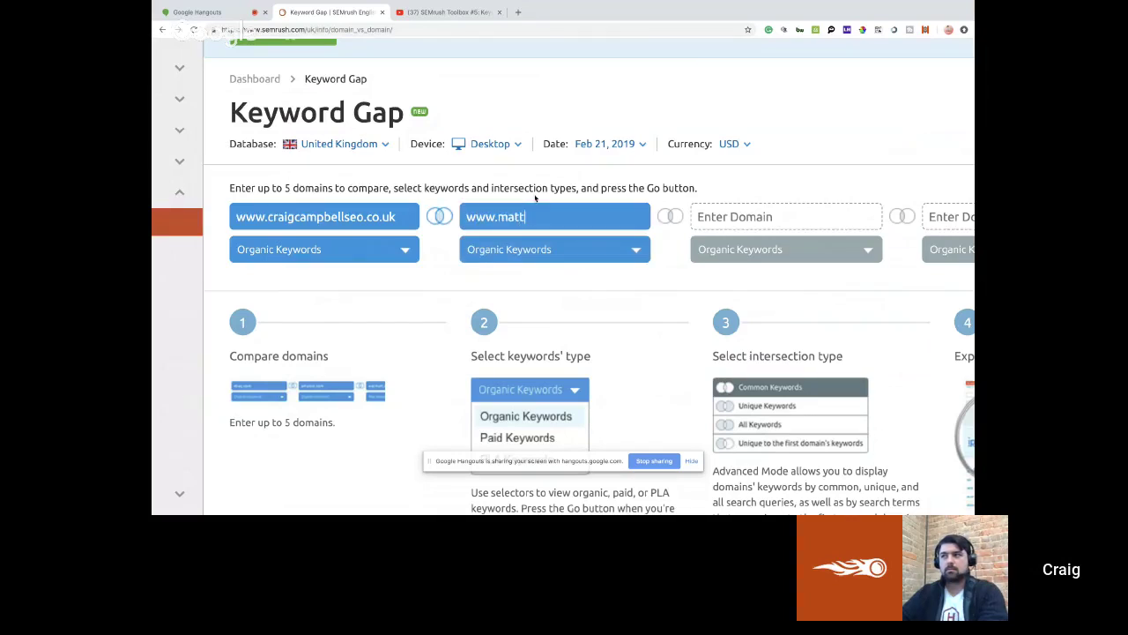
type("hewwoodw")
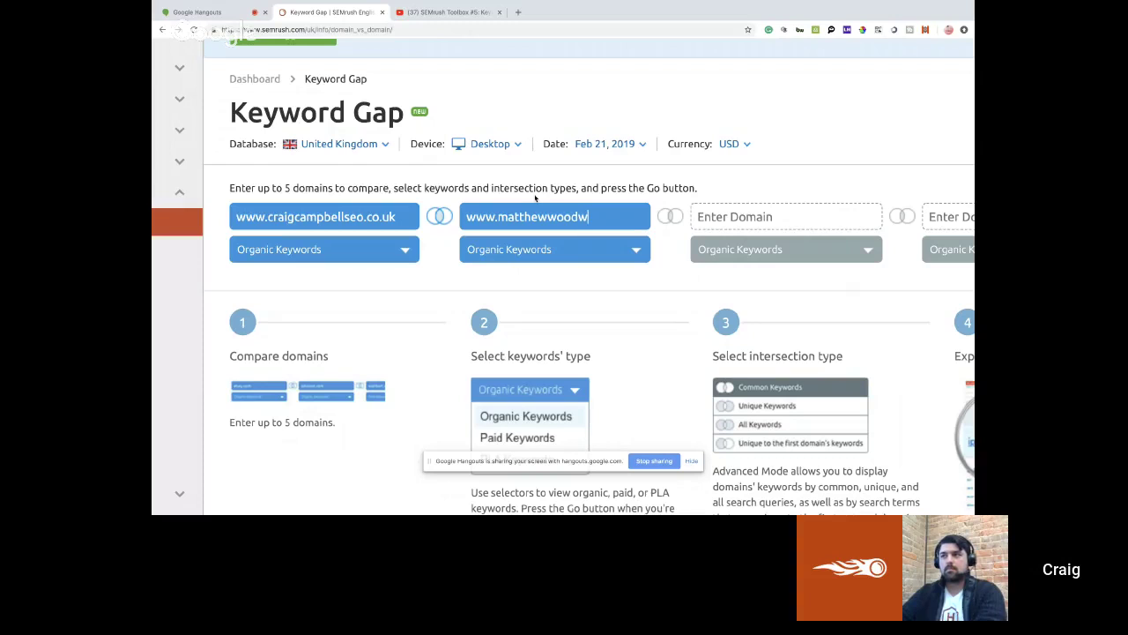
type("ard.co.uk")
left_click(718, 217)
type("www.")
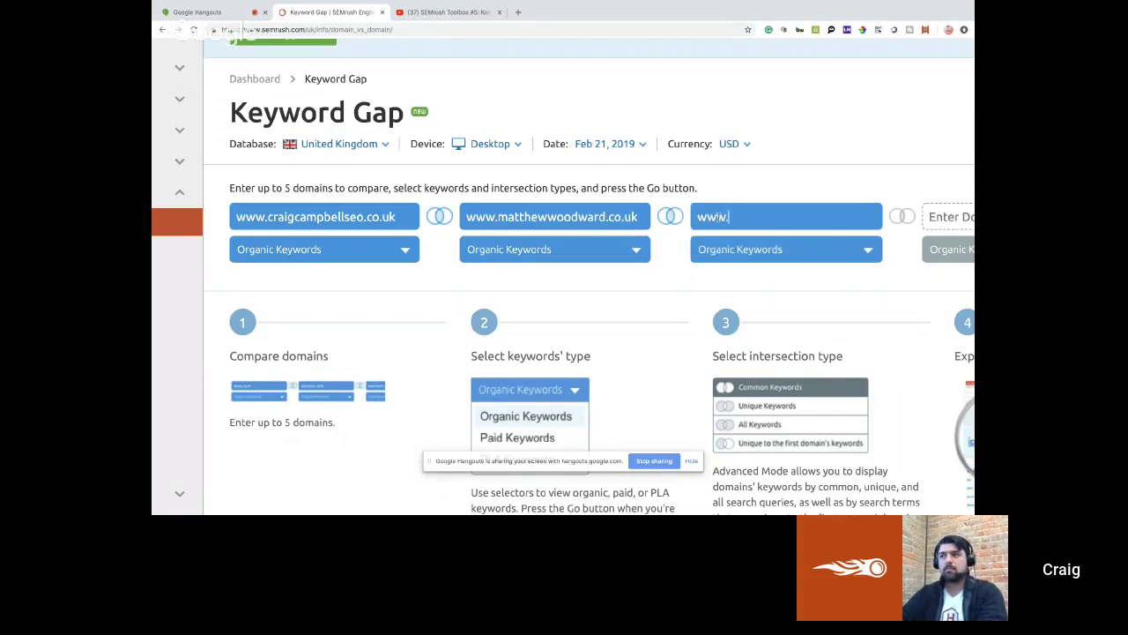
type("iqseo.")
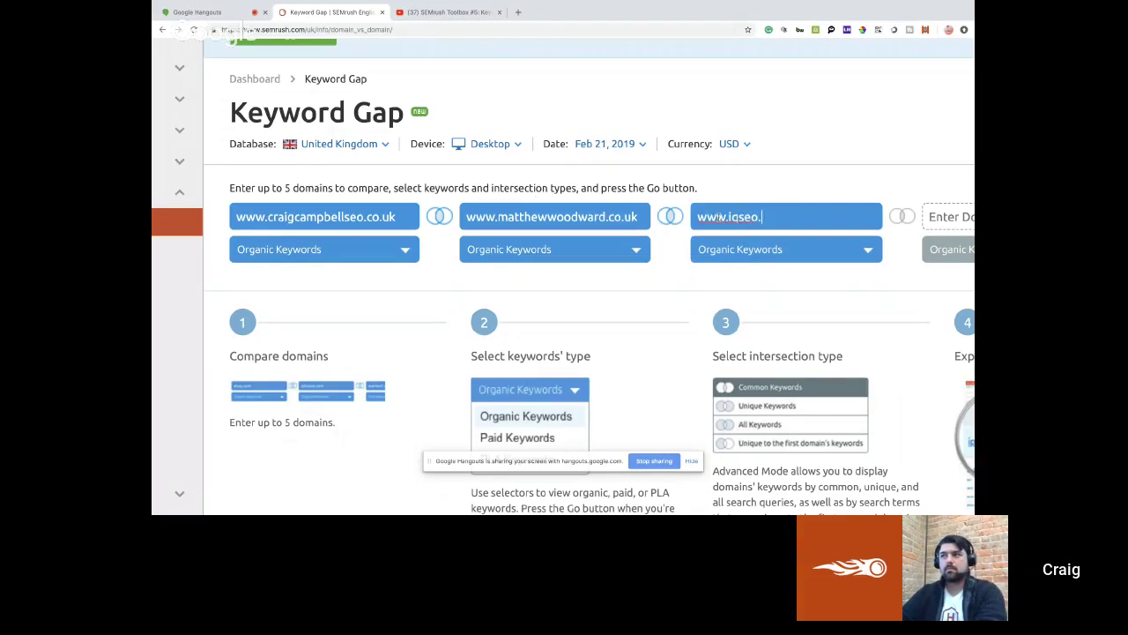
type("org")
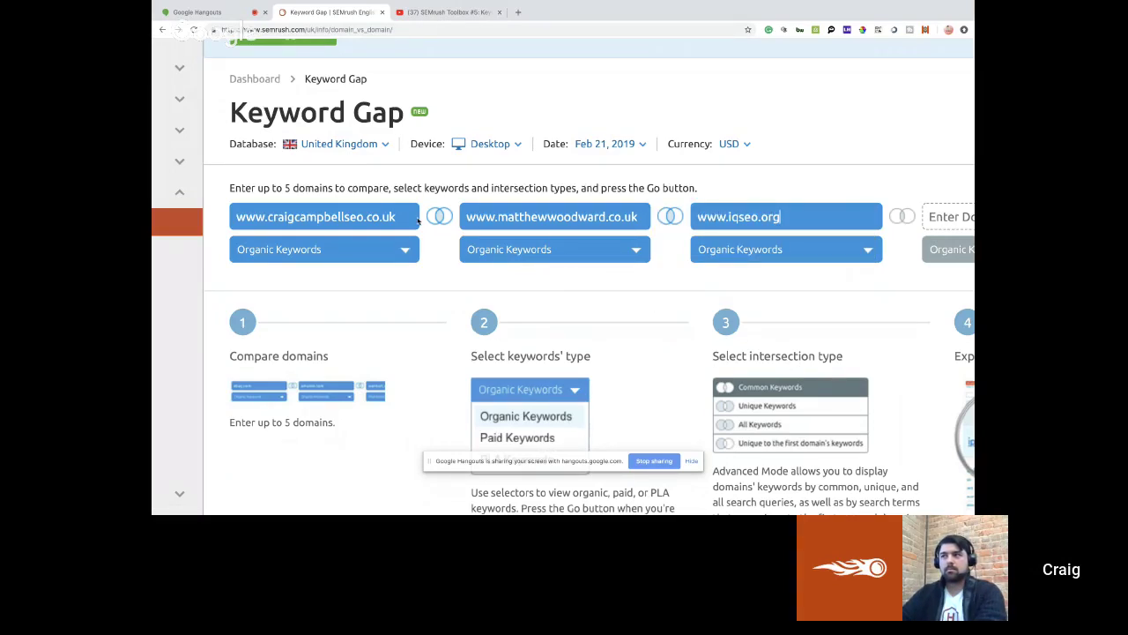
Step: Examine the database country and device choices and the keyword types offered for the first two domains
scroll(385, 145, "up", 5)
left_click(385, 146)
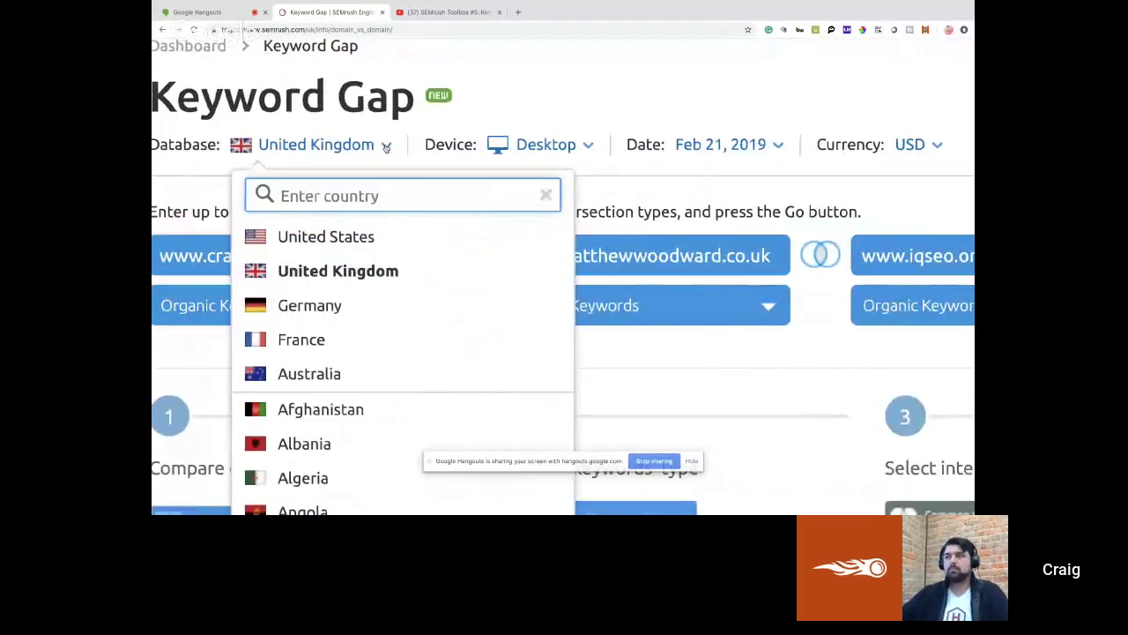
left_click(588, 132)
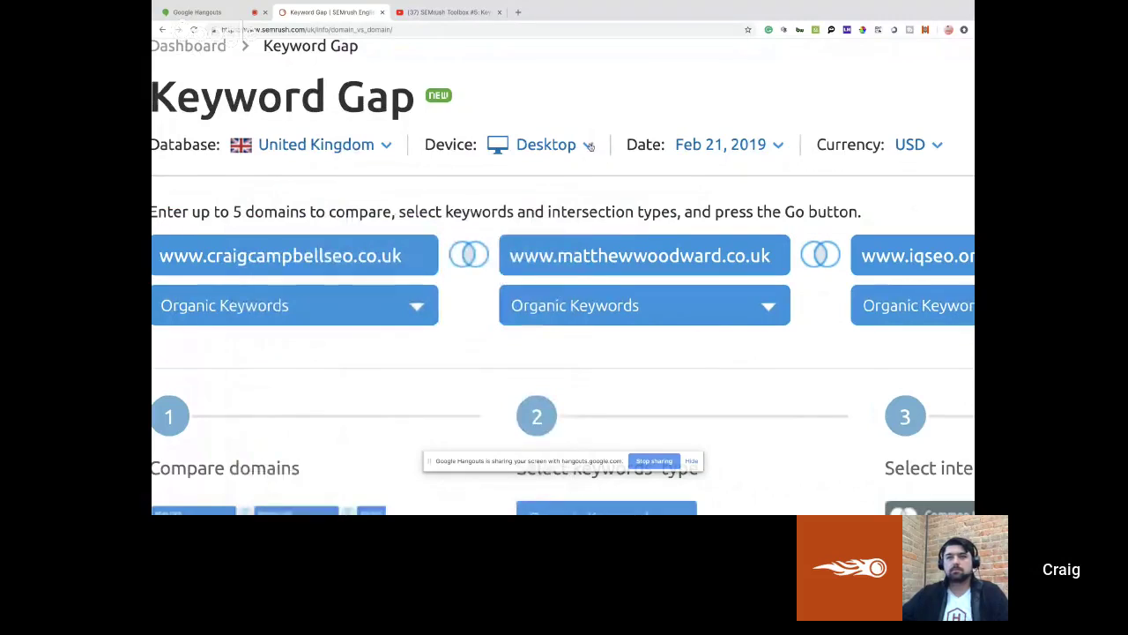
left_click(589, 146)
left_click(599, 124)
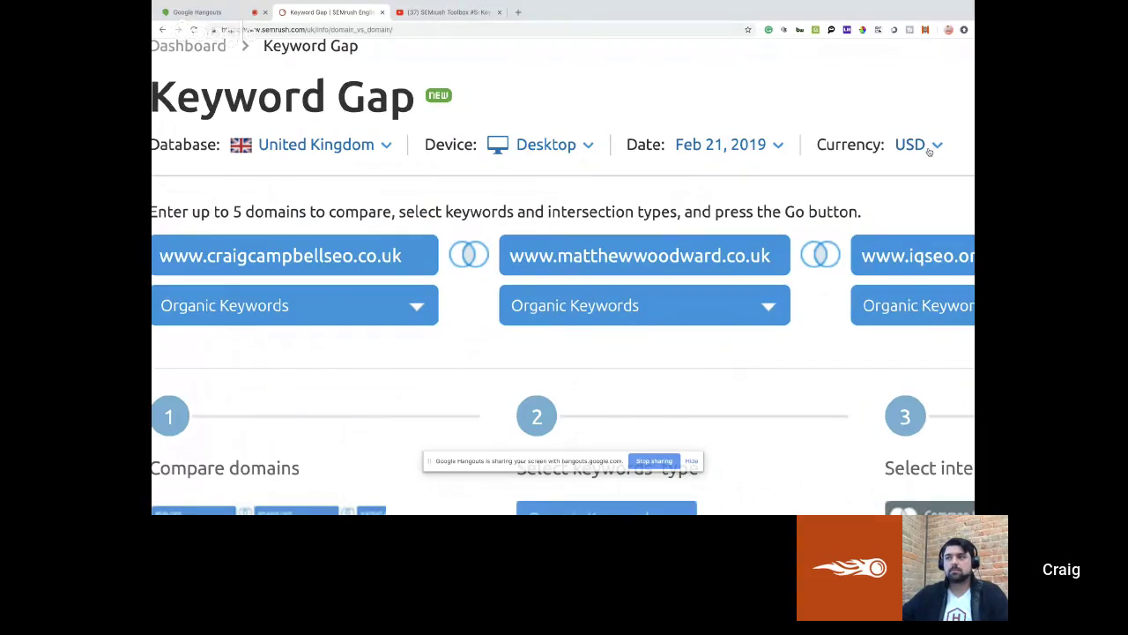
scroll(929, 151, "down", 5)
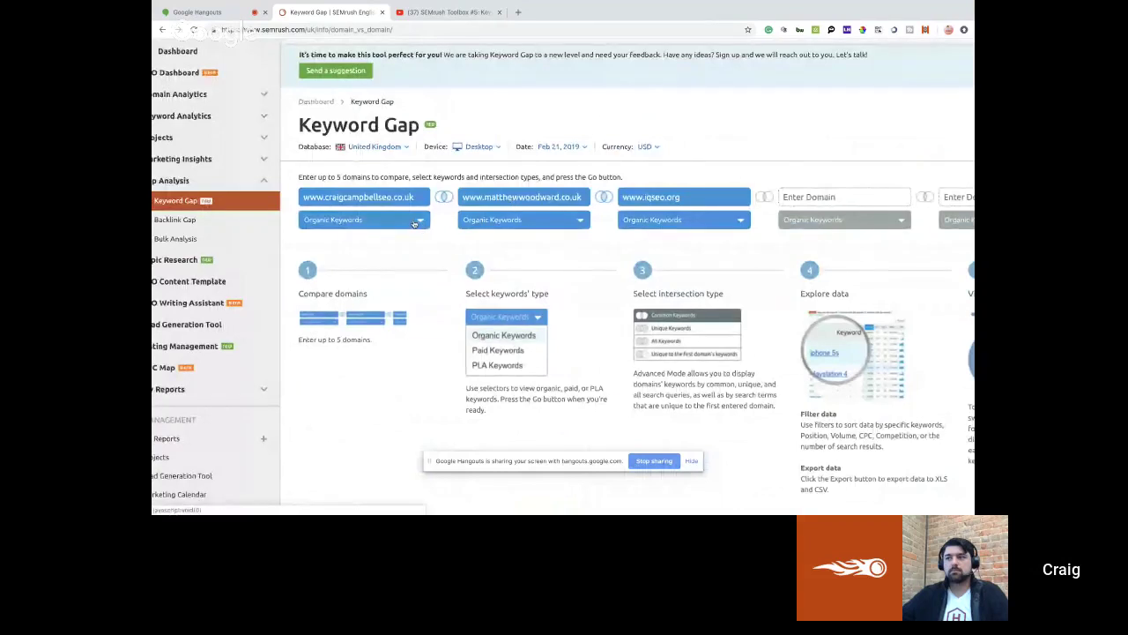
scroll(414, 224, "up", 5)
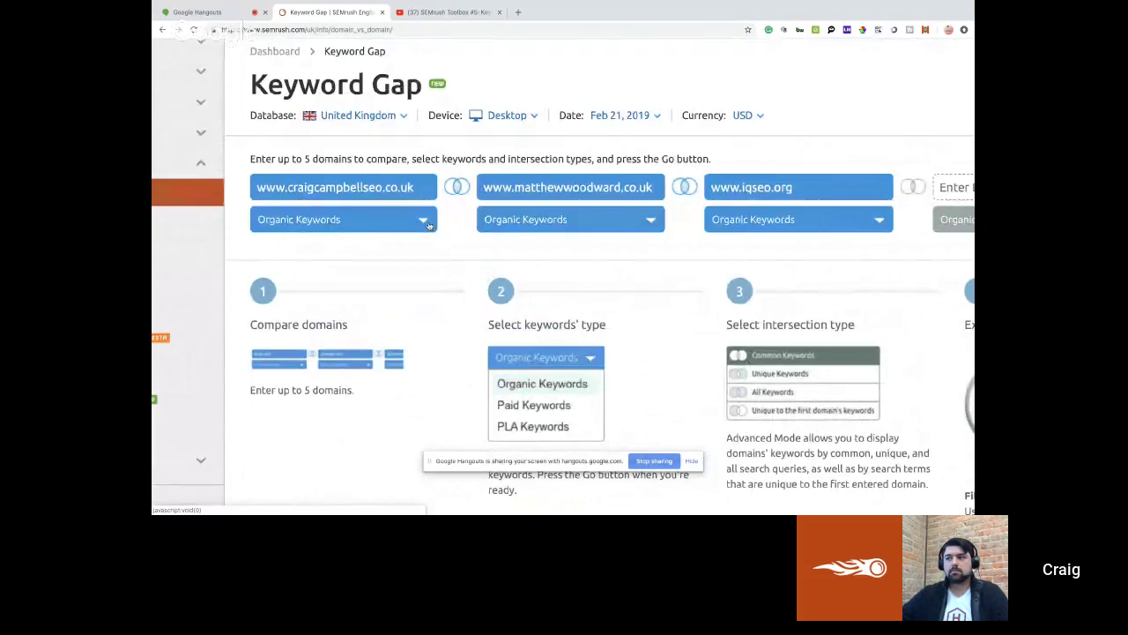
left_click(422, 223)
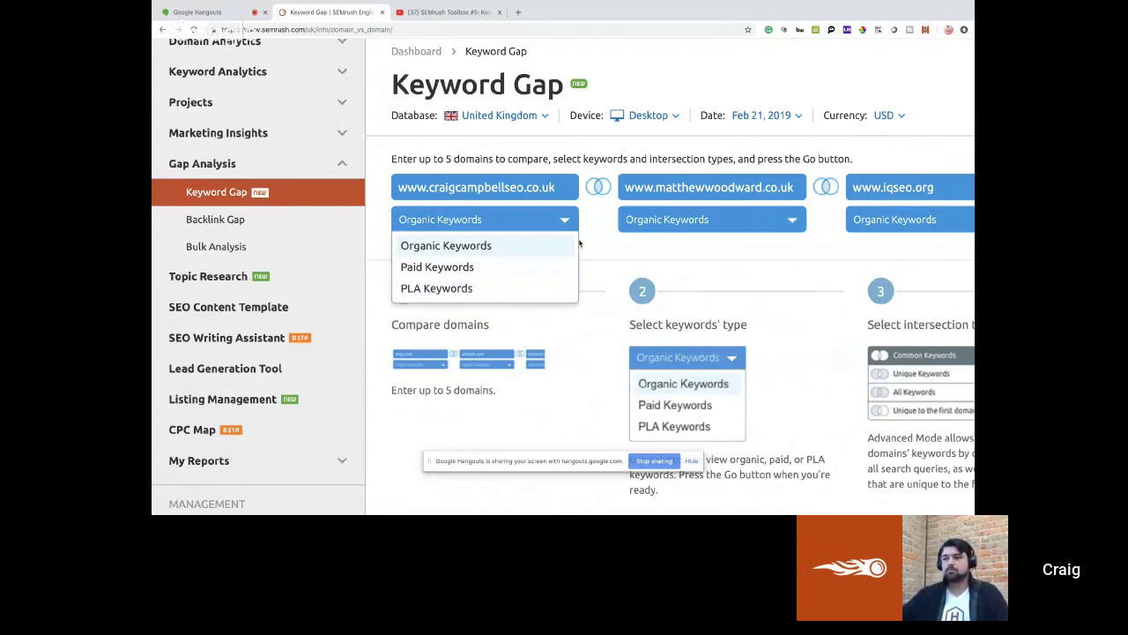
left_click(689, 227)
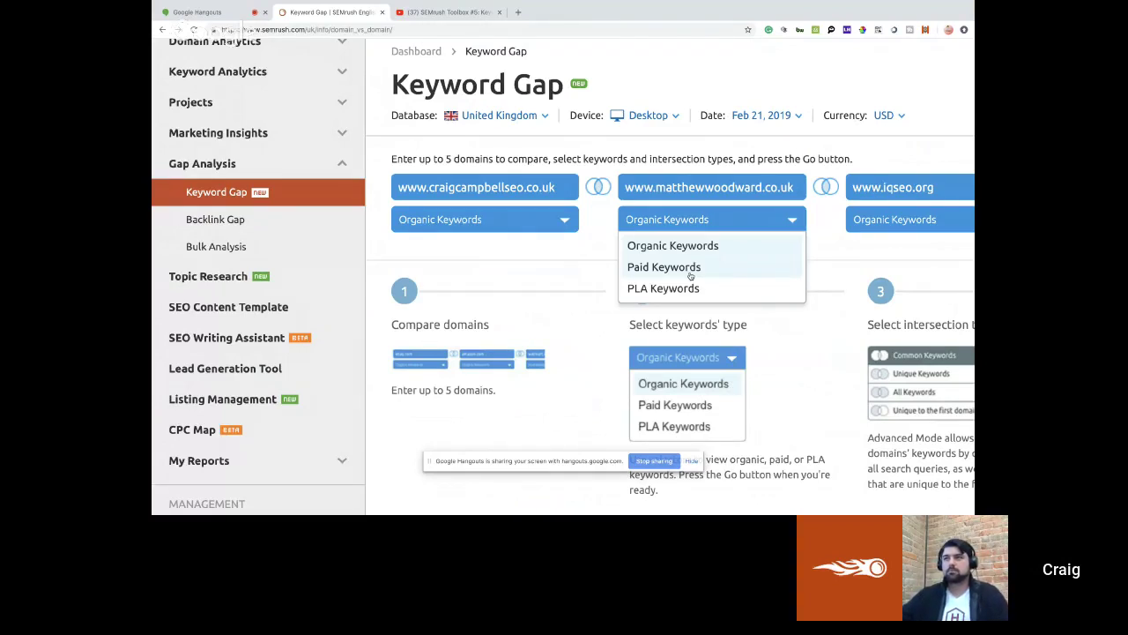
scroll(690, 276, "down", 3)
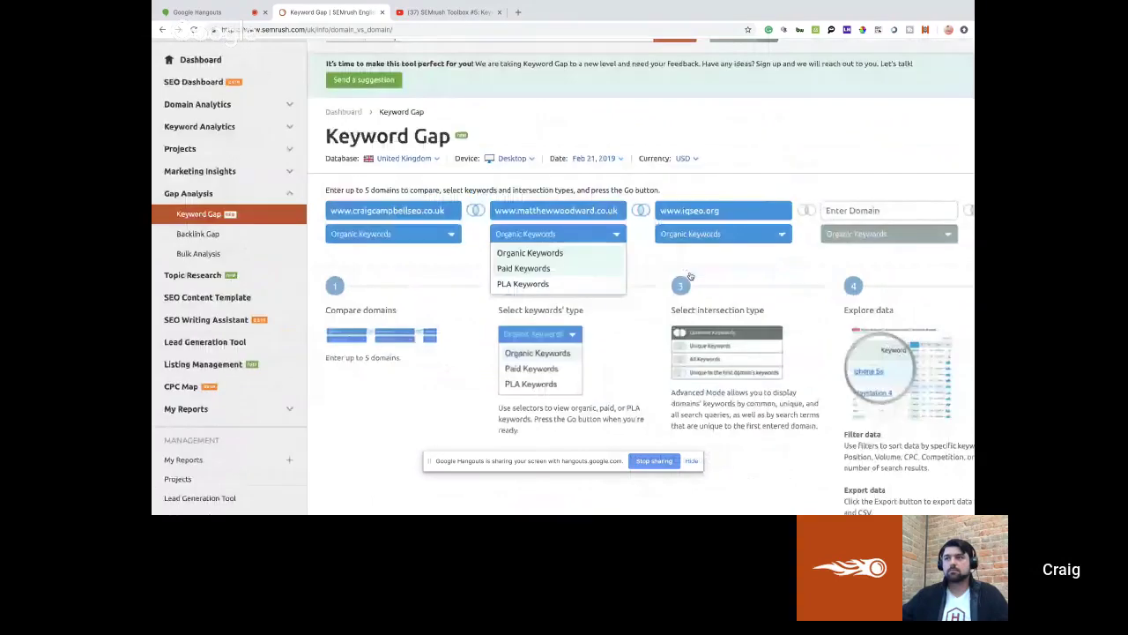
scroll(690, 276, "down", 1)
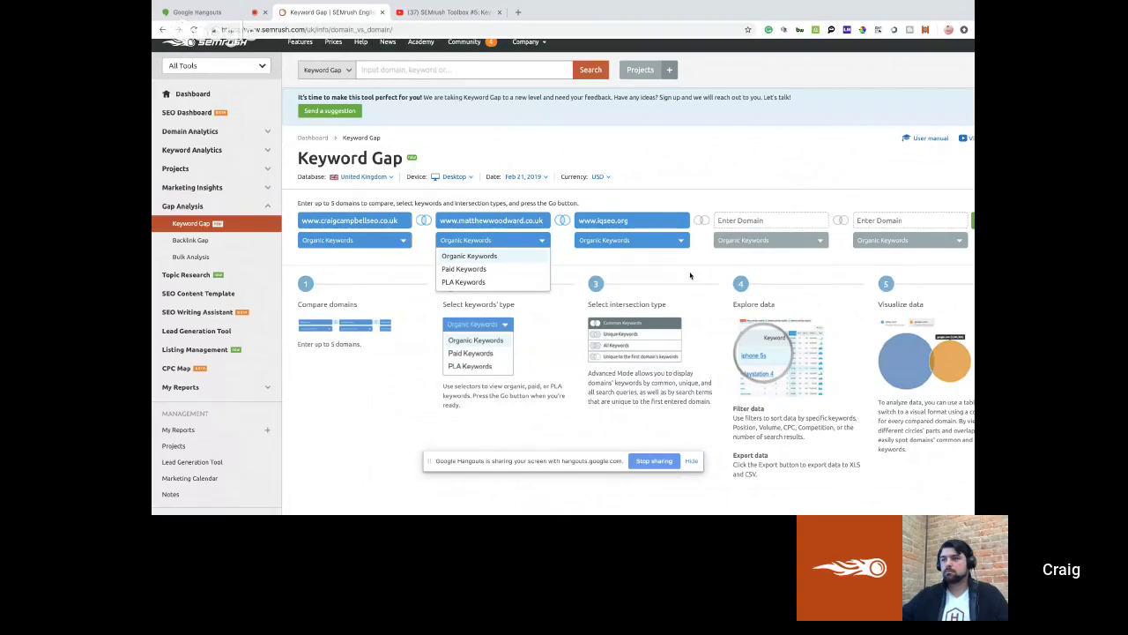
left_click(526, 144)
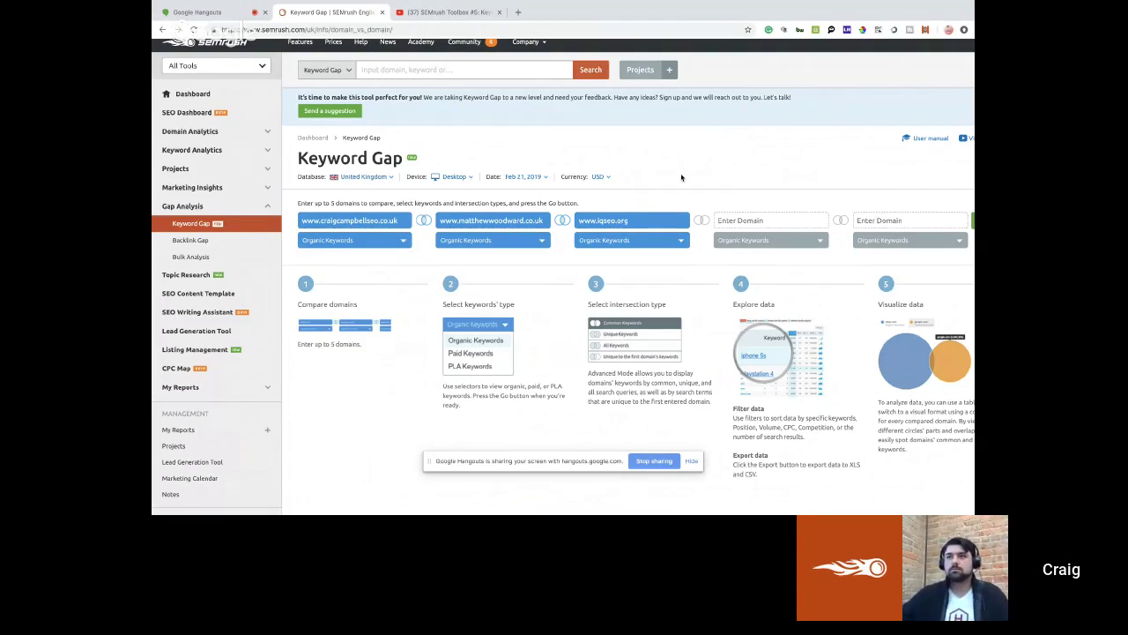
Step: Run the organic keyword gap comparison for the three entered domains
key("ctrl+minus")
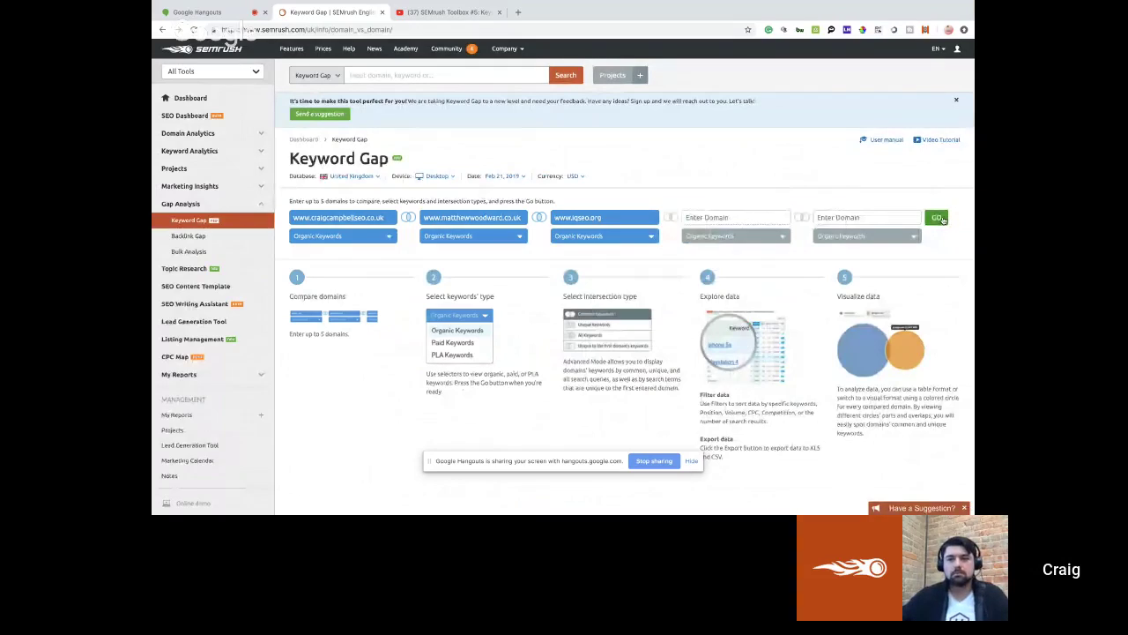
scroll(940, 218, "up", 5)
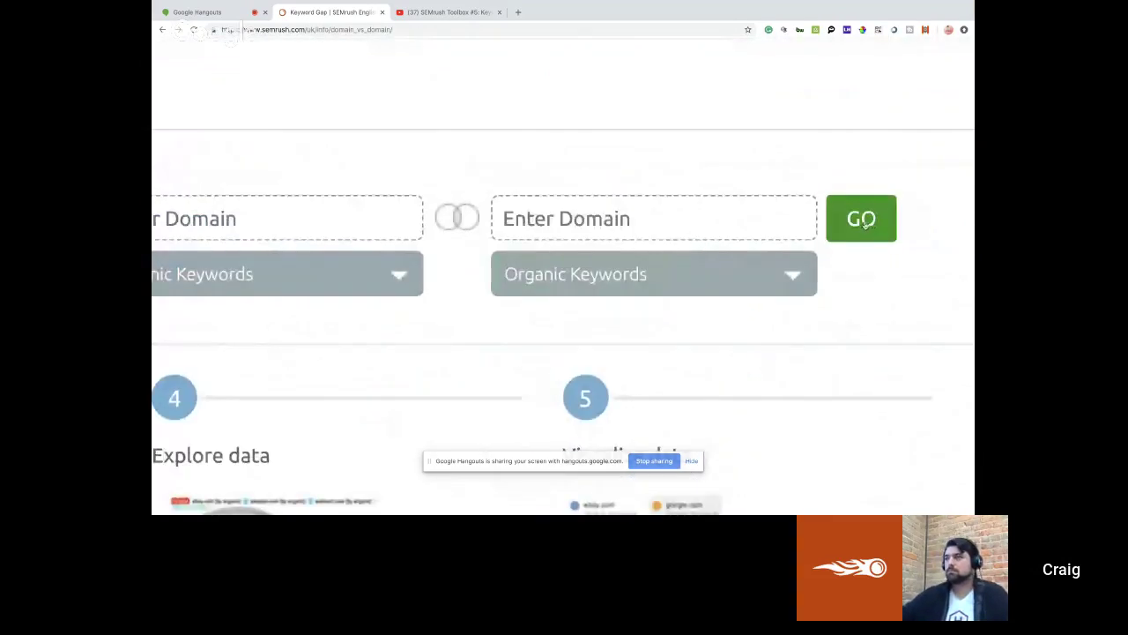
left_click(862, 220)
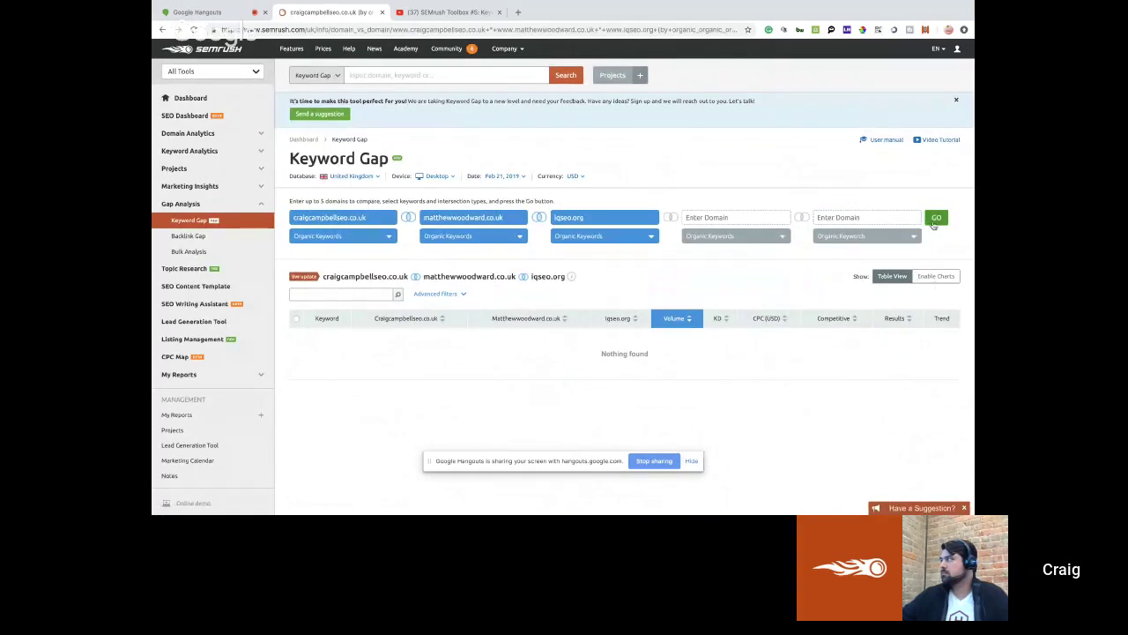
left_click(933, 222)
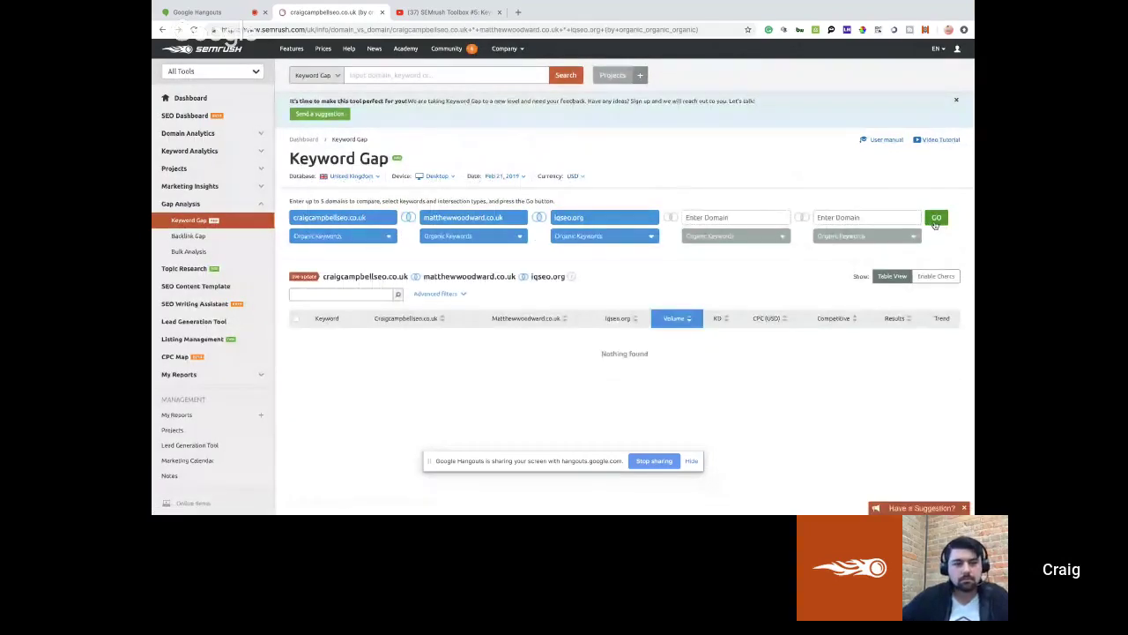
left_click_drag(369, 218, 266, 218)
type("www.craig")
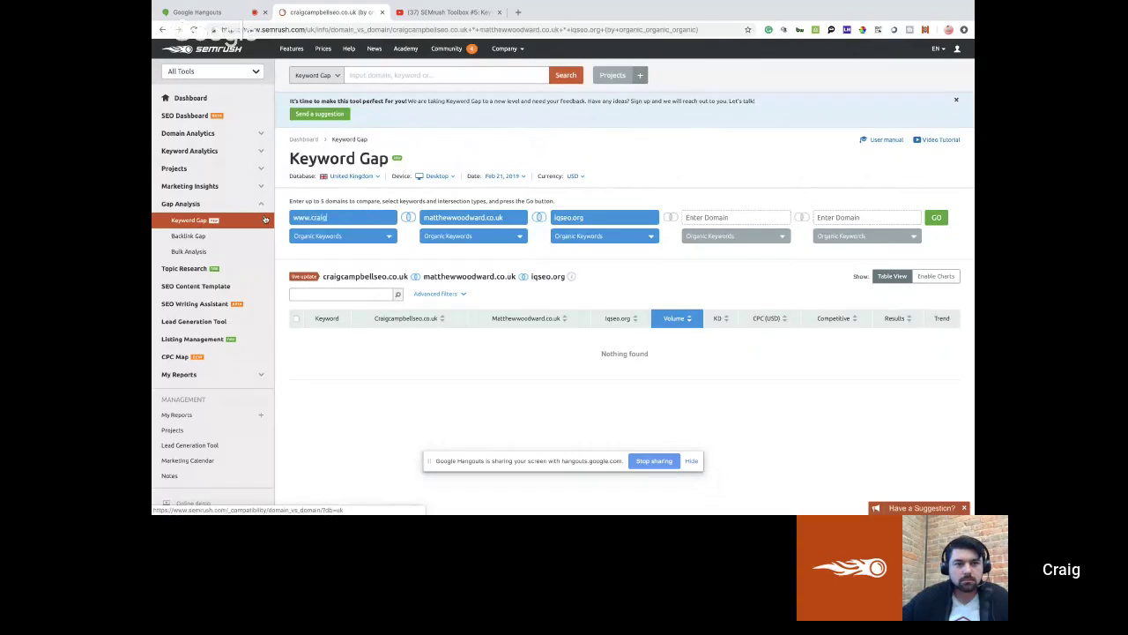
type("campbellseo.co.uk")
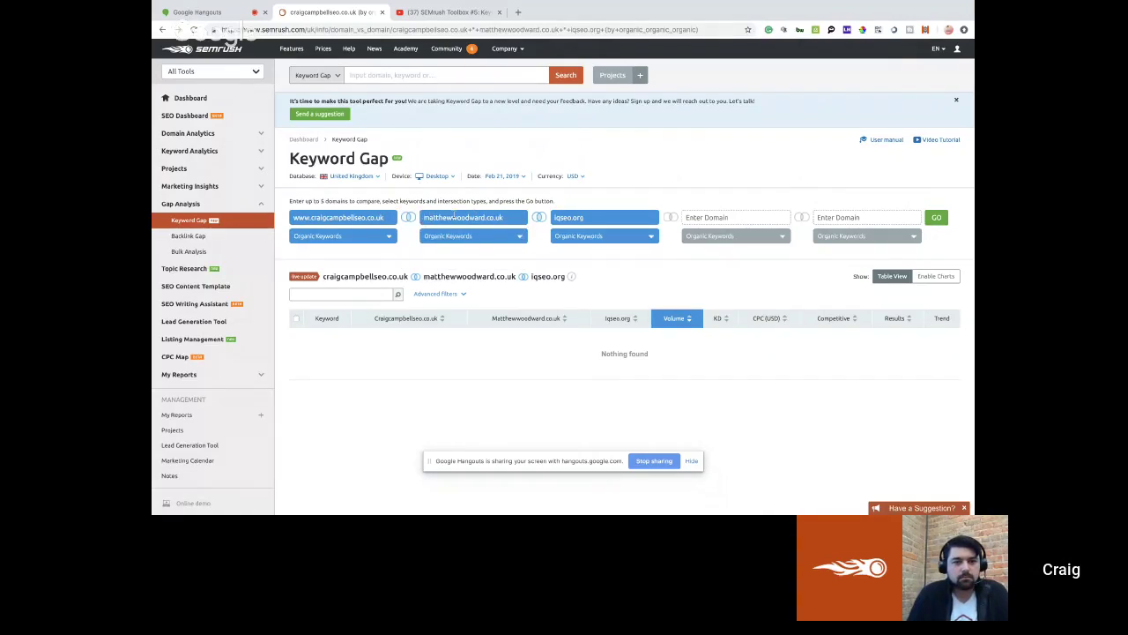
type("www.")
left_click(556, 216)
type("ww")
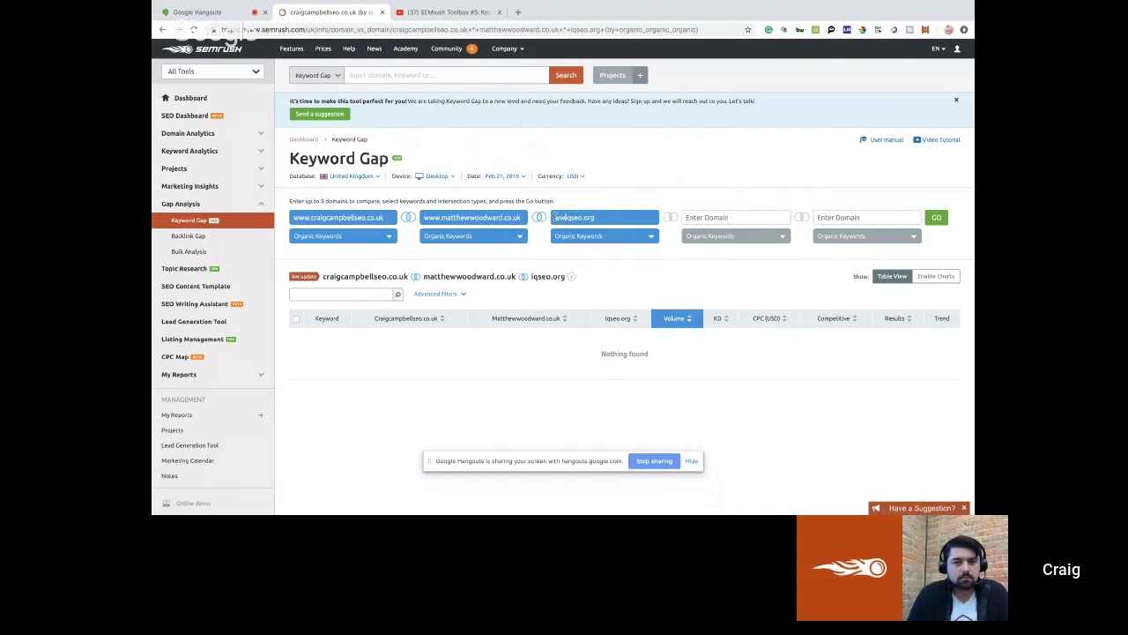
type("w.")
left_click(936, 217)
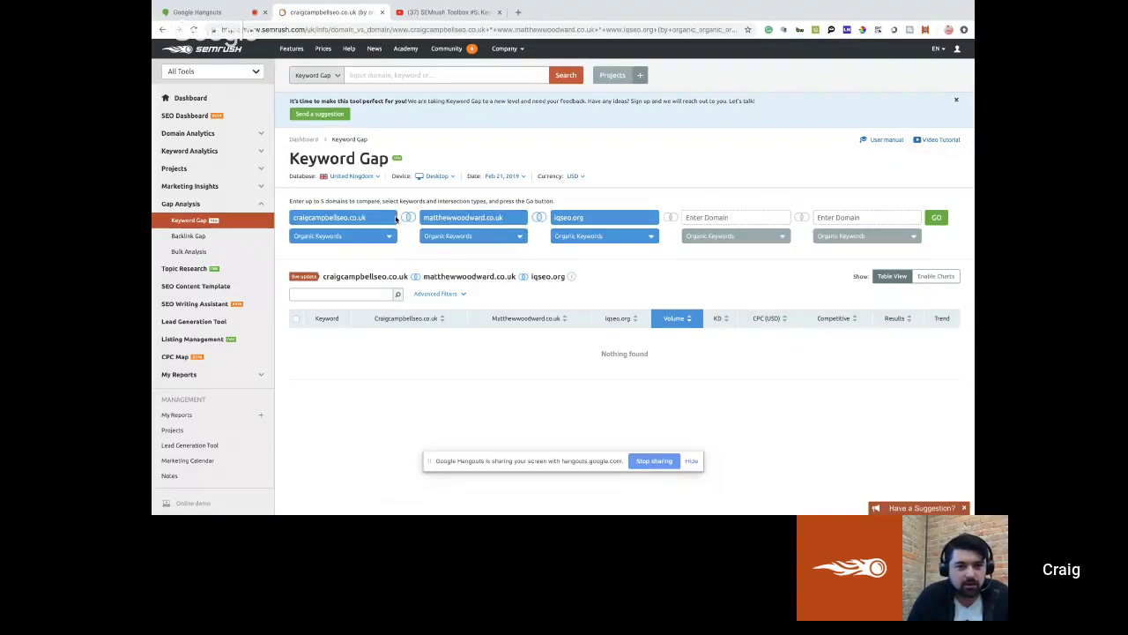
left_click(933, 220)
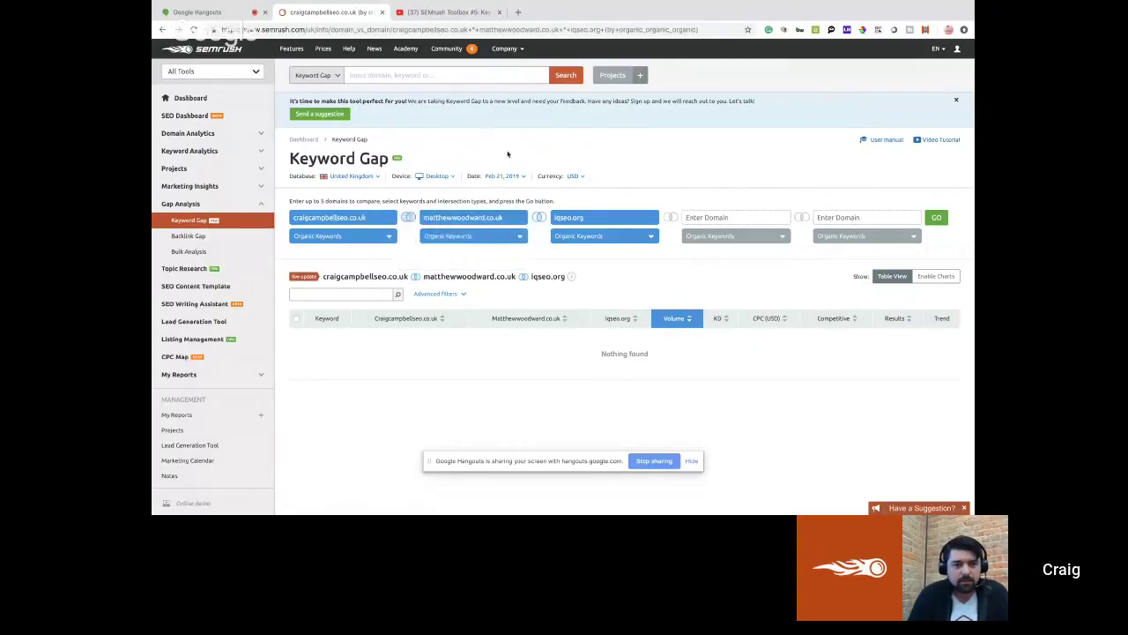
Step: Rerun the comparison with the intersection between the first two domains set to All Keywords, and check that intersection's options
left_click(939, 218)
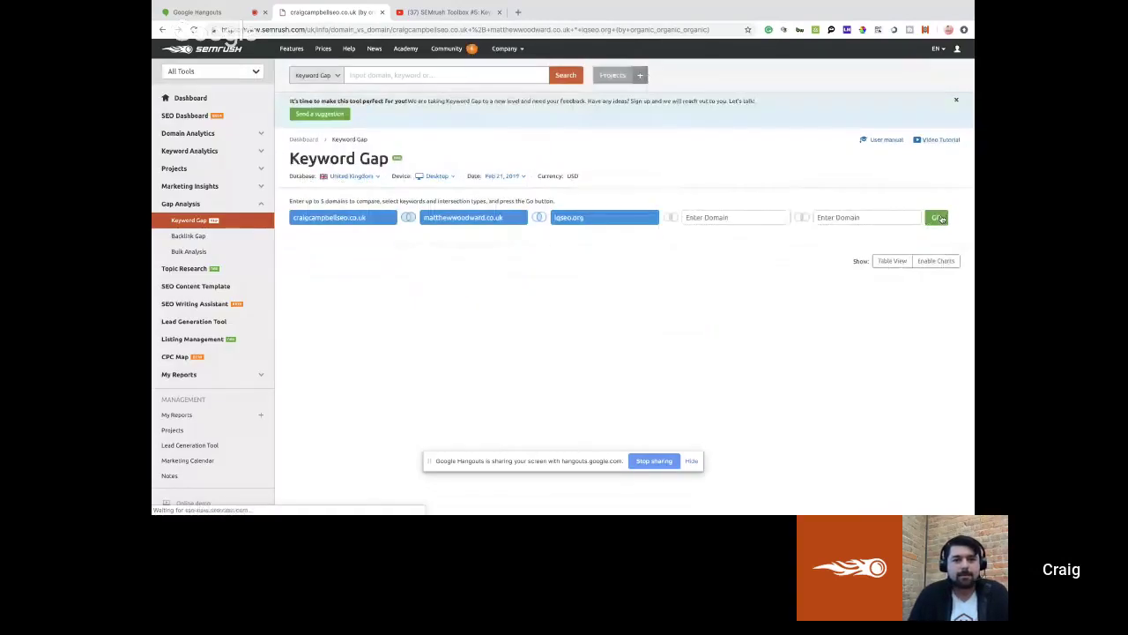
left_click(407, 218)
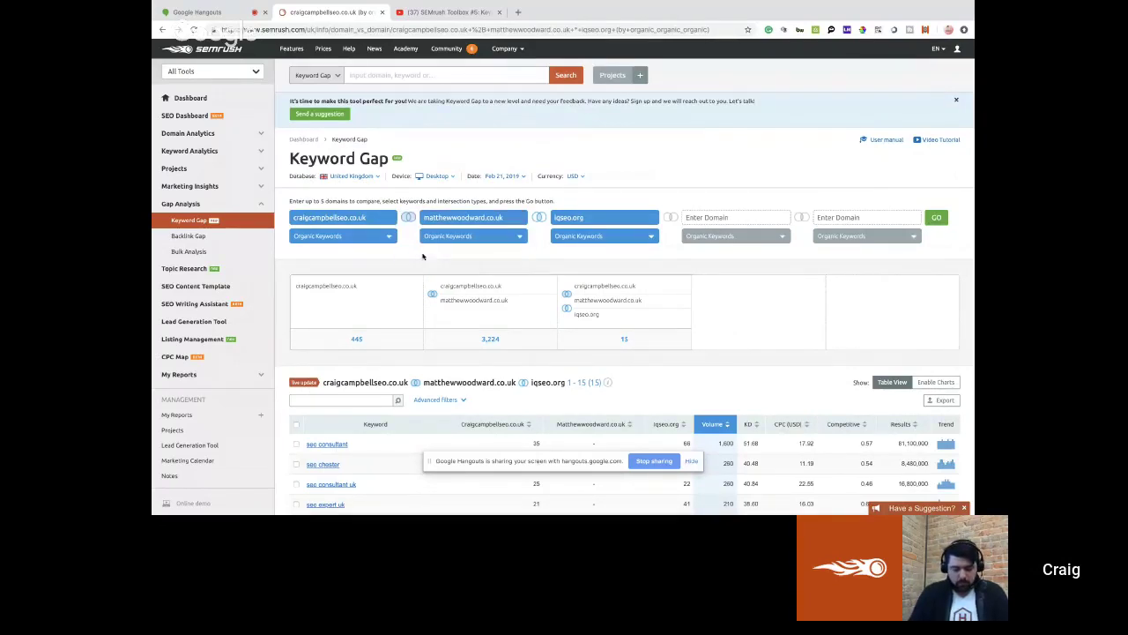
left_click(408, 218)
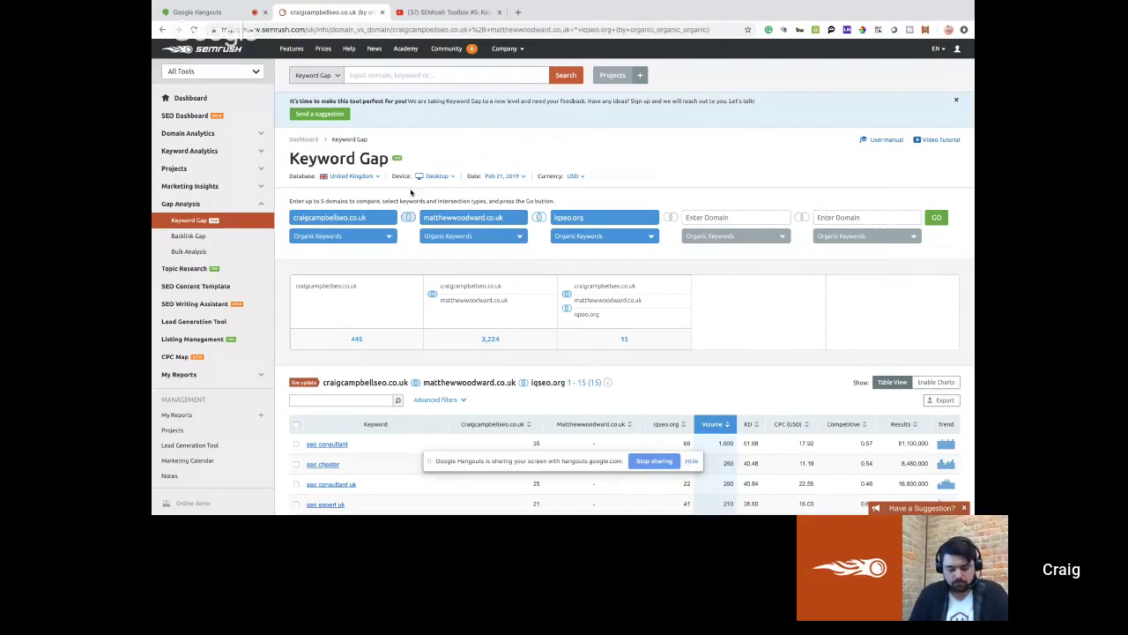
Step: Examine the three-domain keyword table, including each domain's rankings, search volume, keyword difficulty, CPC and competition columns
mouse_move(410, 221)
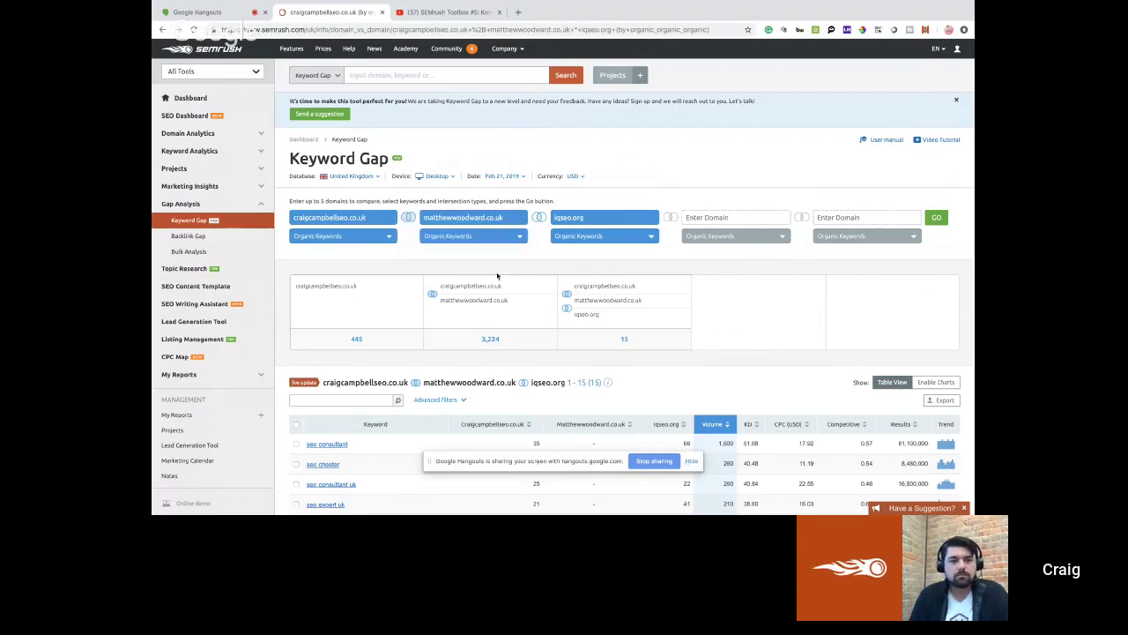
mouse_move(538, 220)
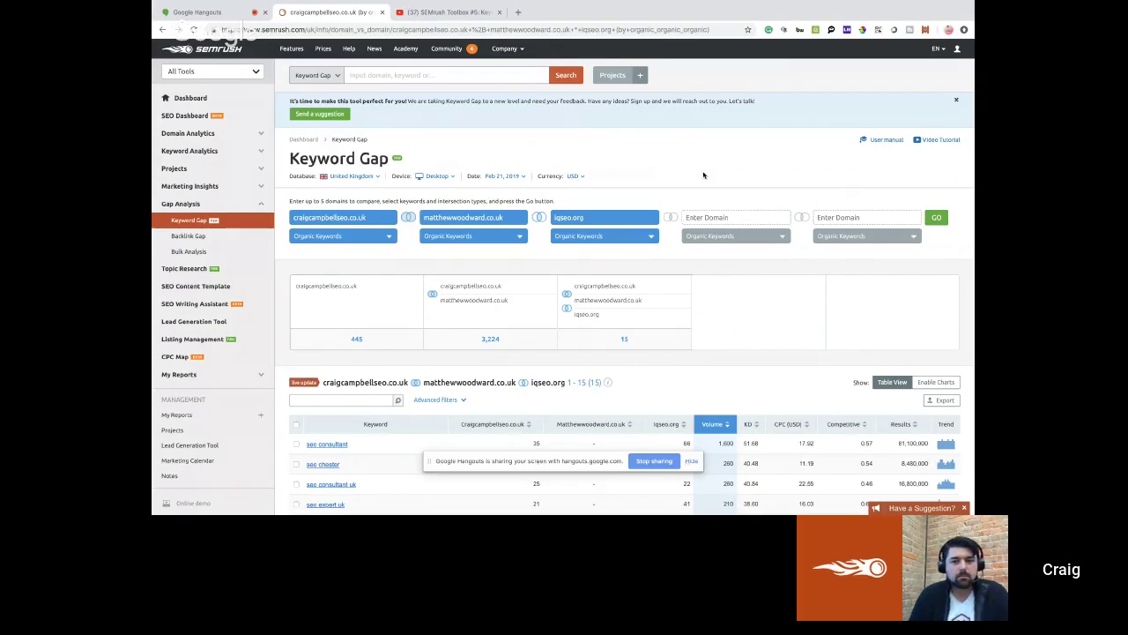
scroll(704, 175, "down", 3)
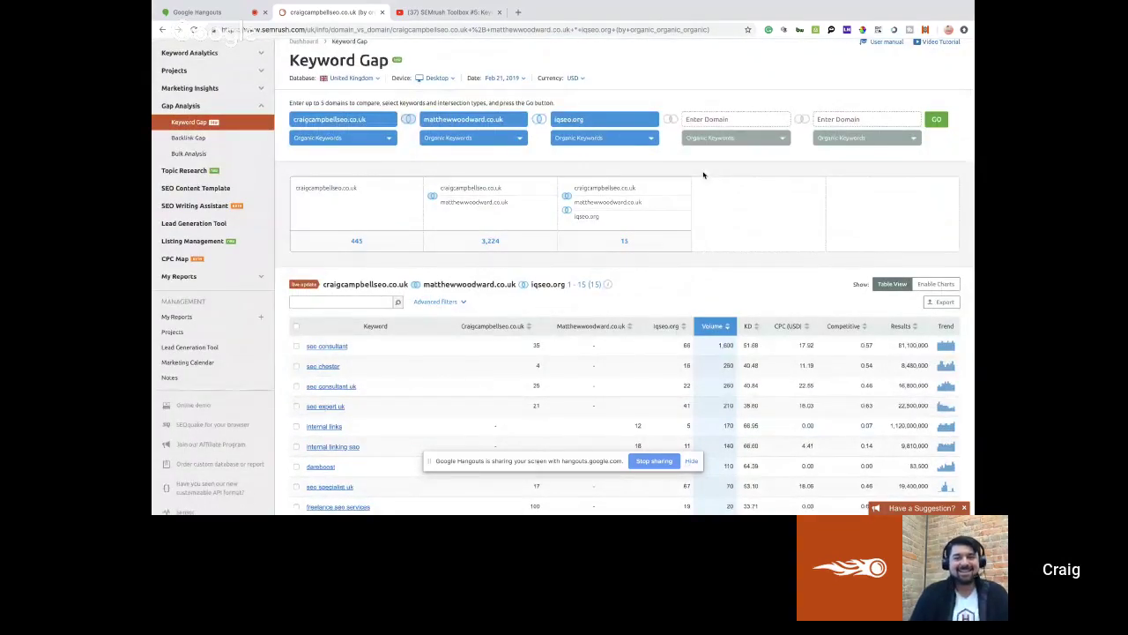
scroll(703, 174, "up", 3)
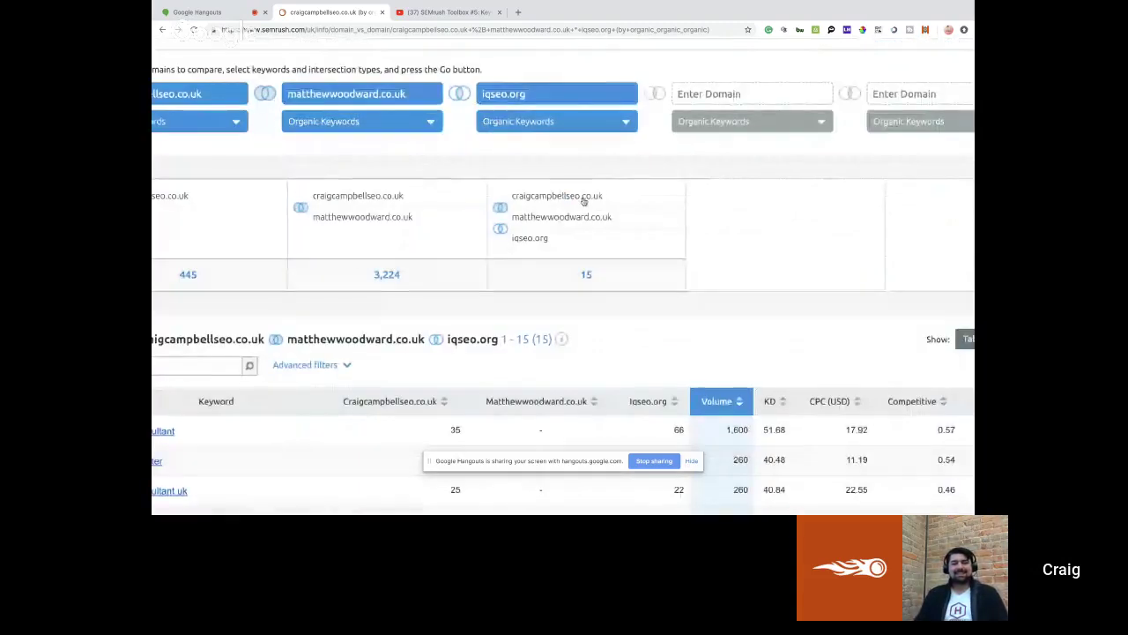
scroll(583, 201, "down", 2)
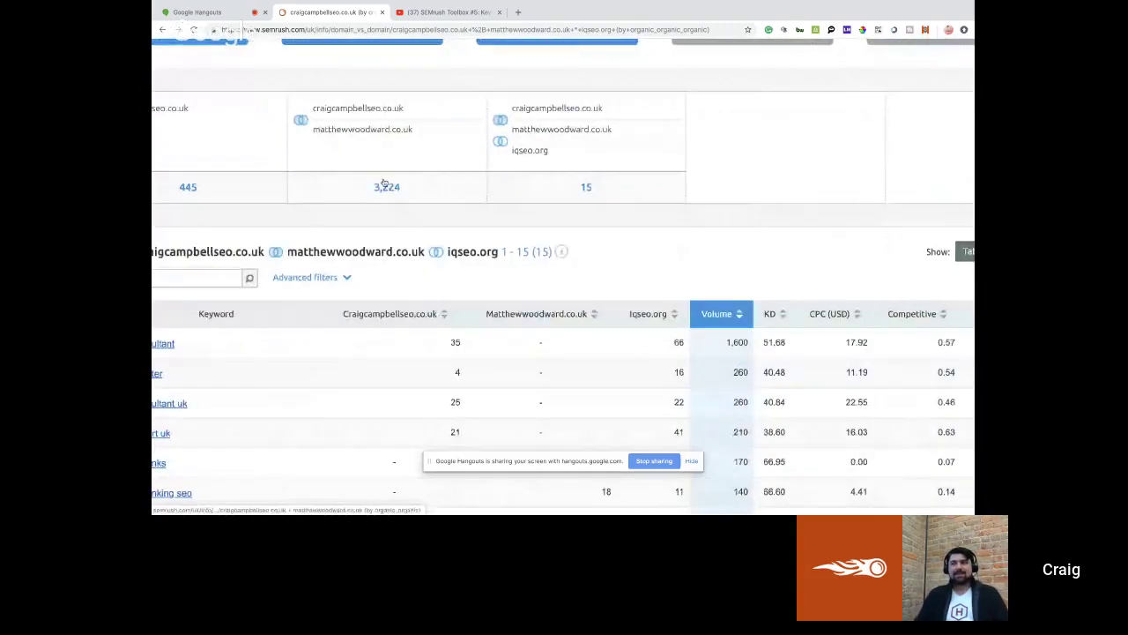
scroll(383, 183, "left", 4)
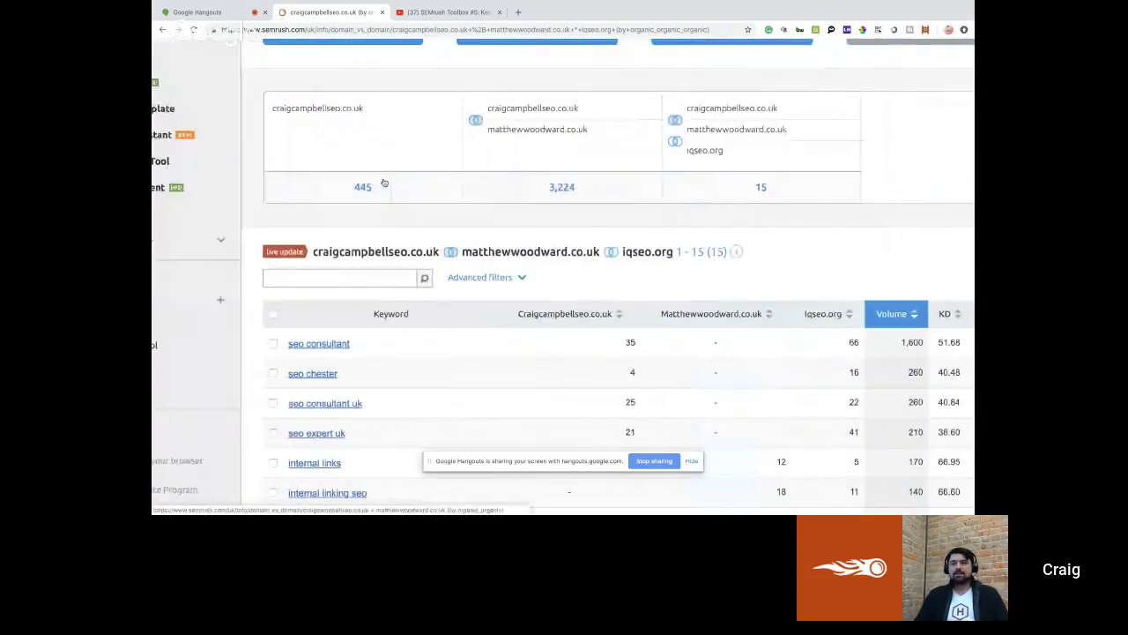
scroll(383, 182, "down", 1)
scroll(383, 182, "down", 2)
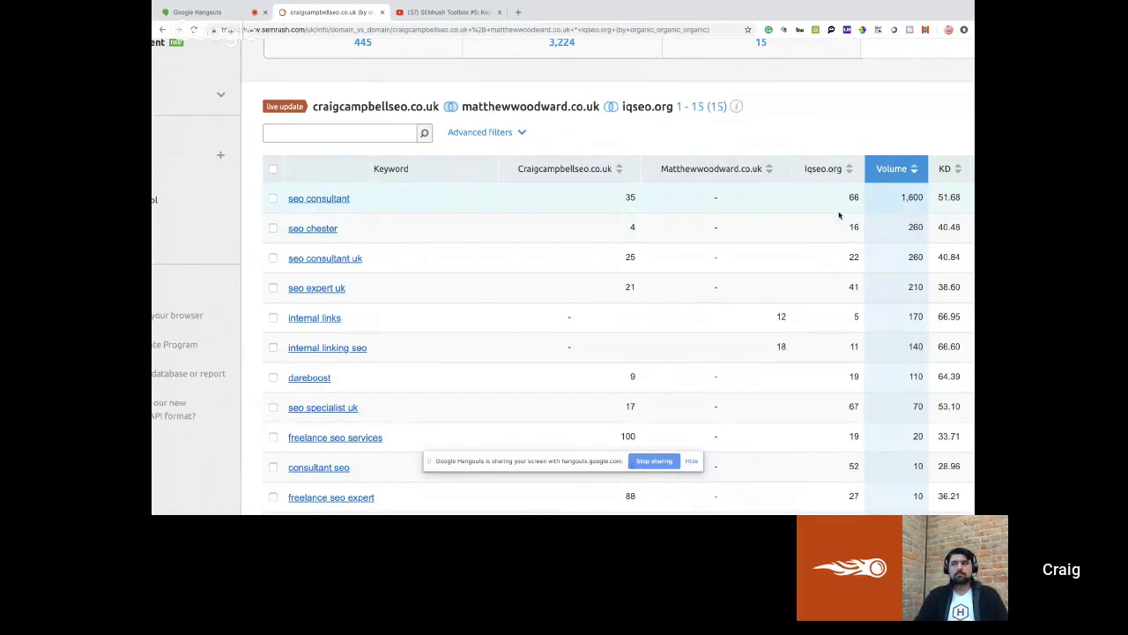
scroll(839, 215, "down", 3)
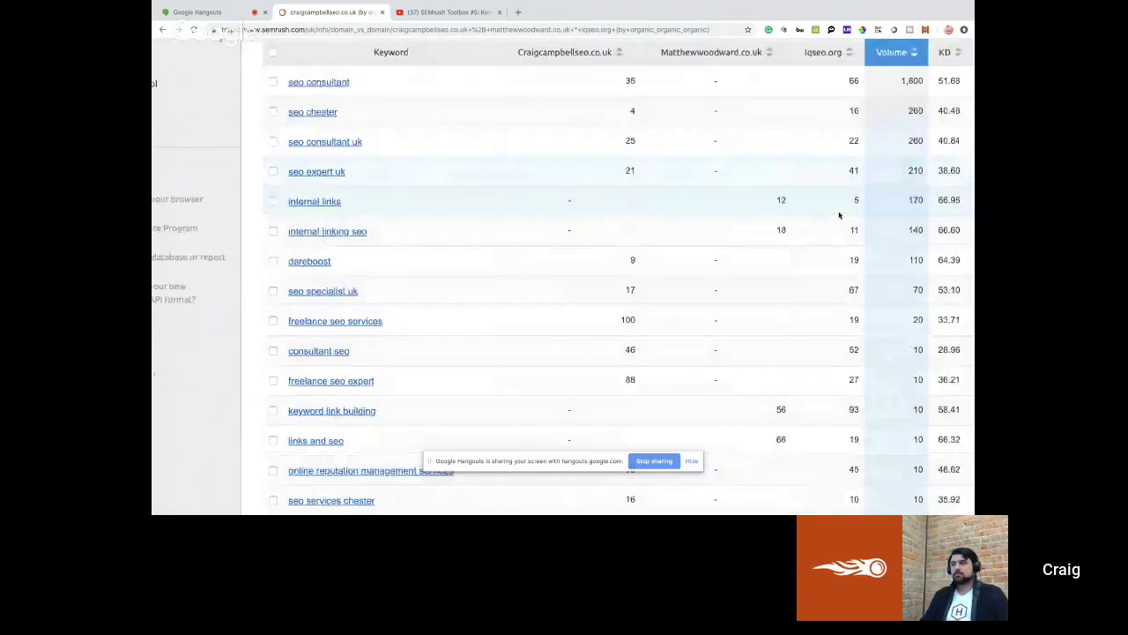
scroll(842, 215, "up", 3)
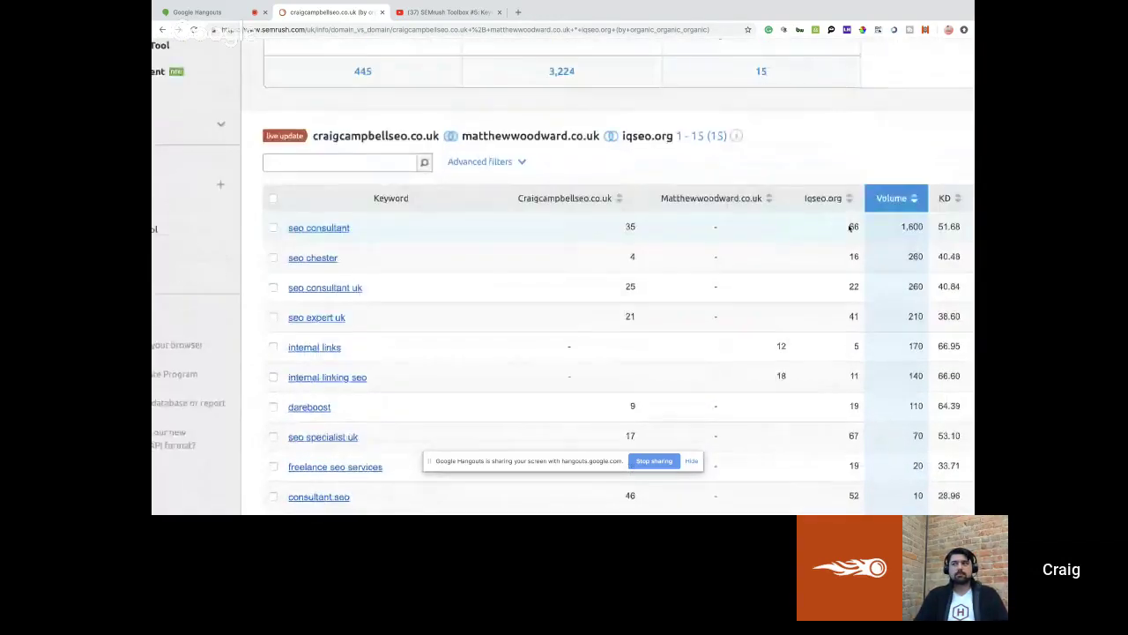
key("ctrl+minus")
key("ctrl+minus")
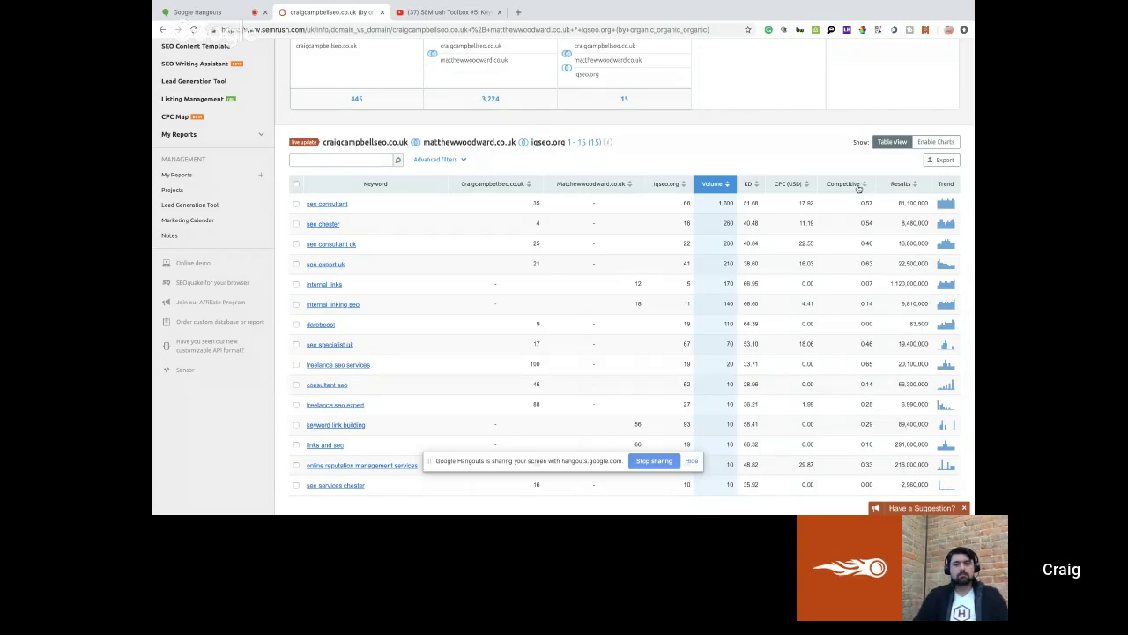
mouse_move(859, 187)
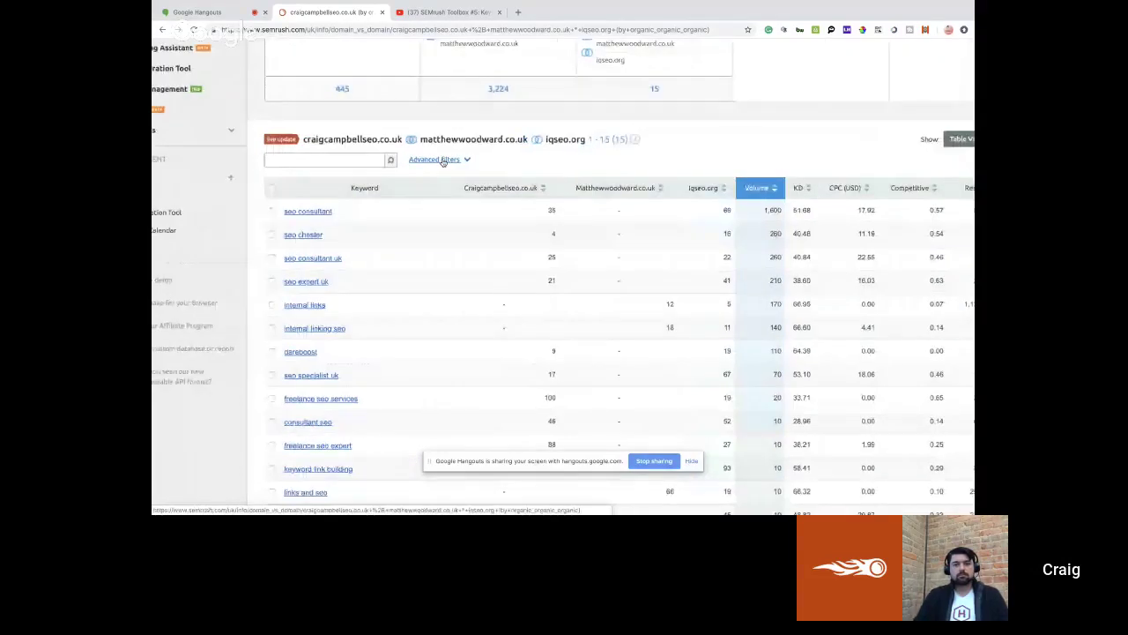
Step: Open the advanced filters and review the include/exclude, filter field and match-type choices
left_click(440, 160)
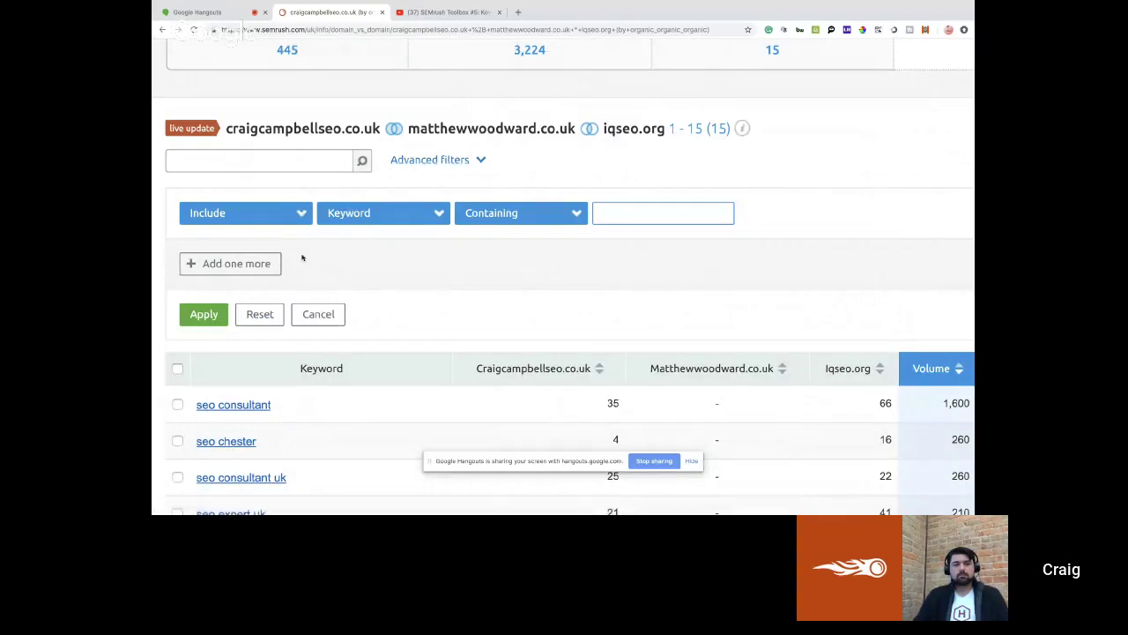
left_click(301, 217)
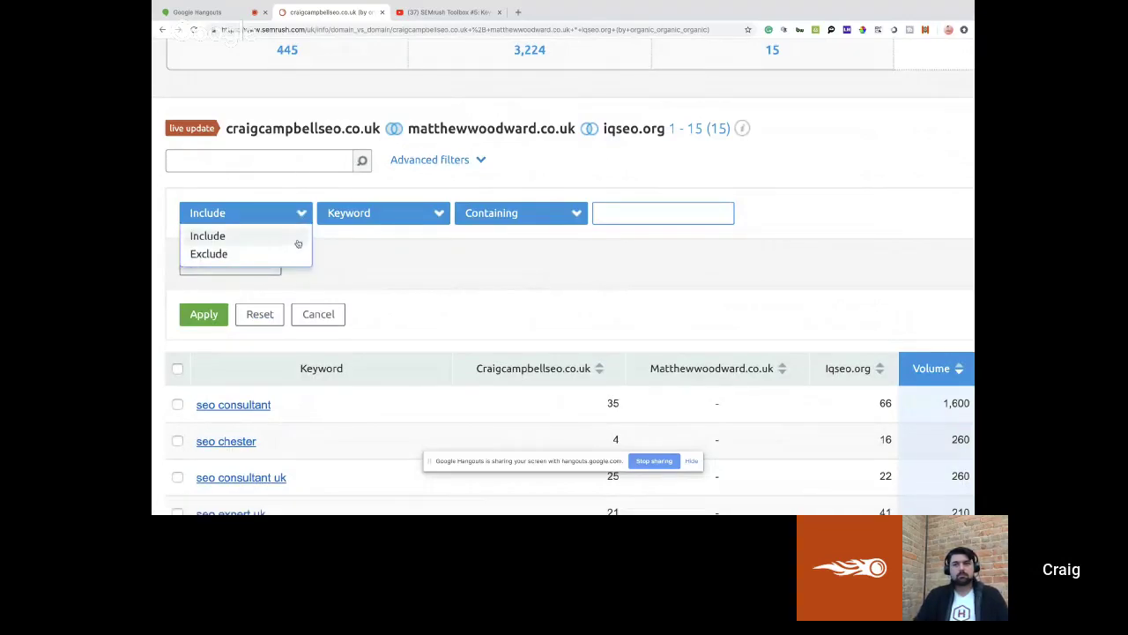
left_click(401, 219)
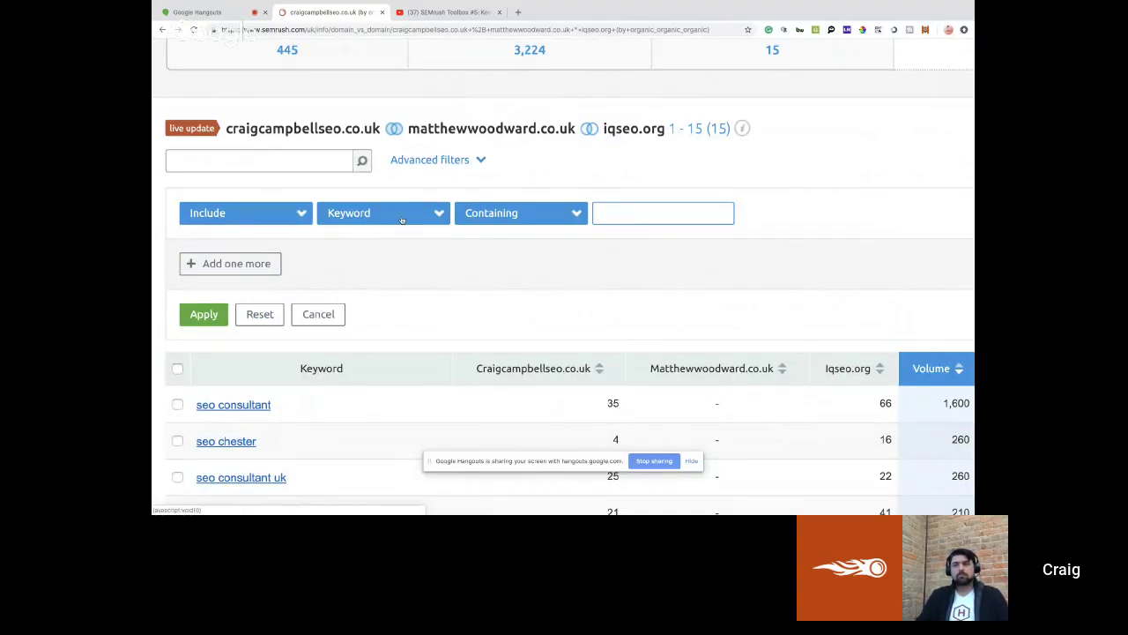
left_click(402, 217)
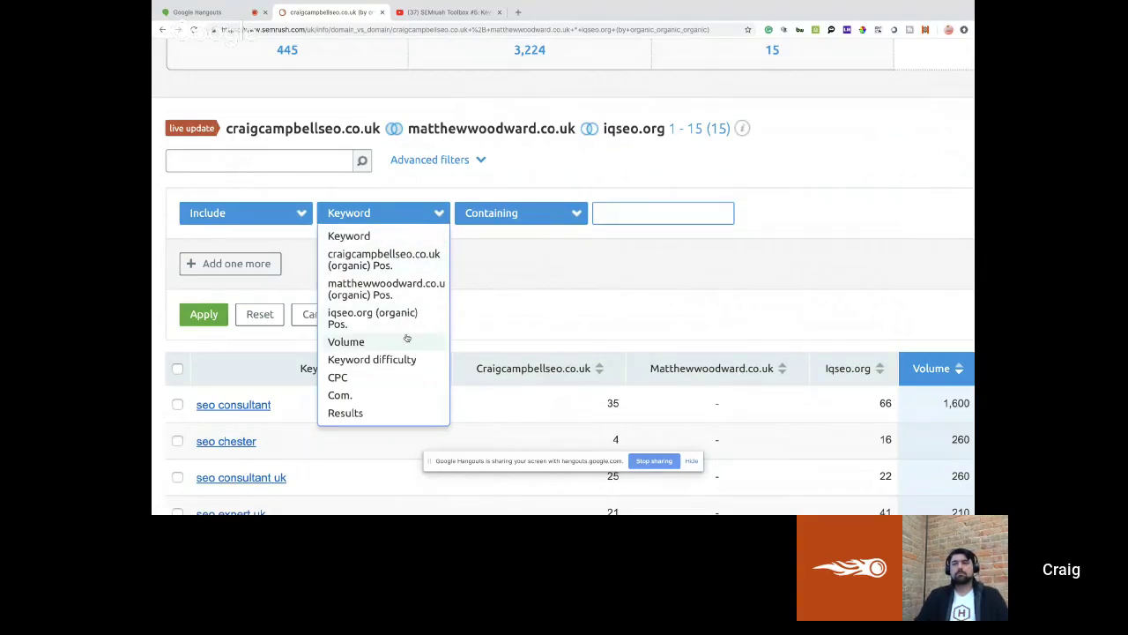
left_click(526, 215)
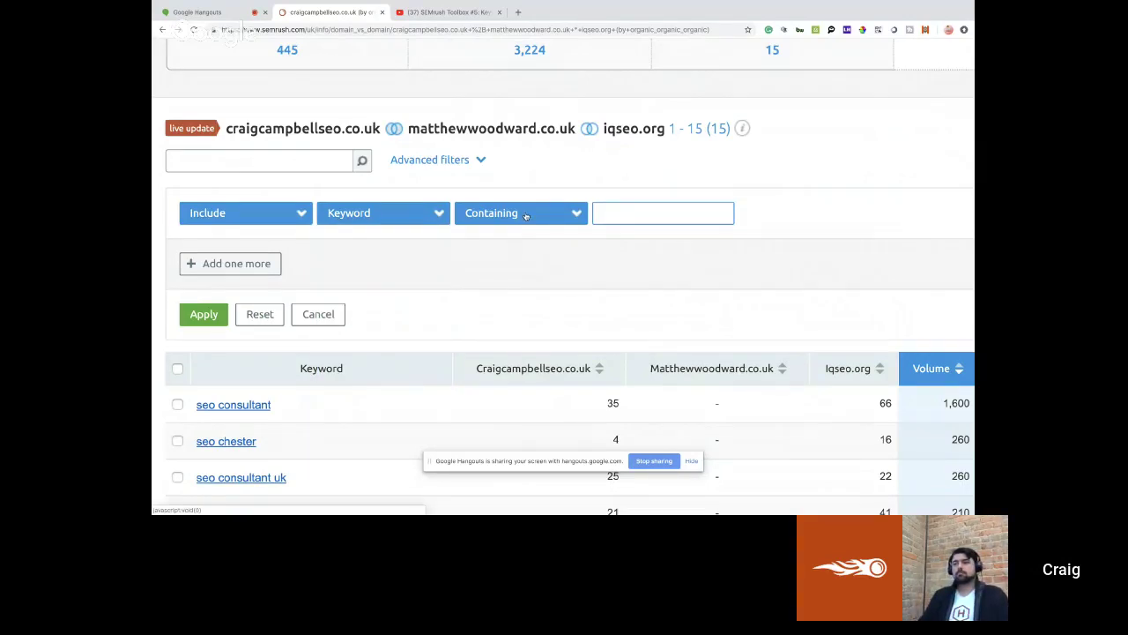
left_click(525, 215)
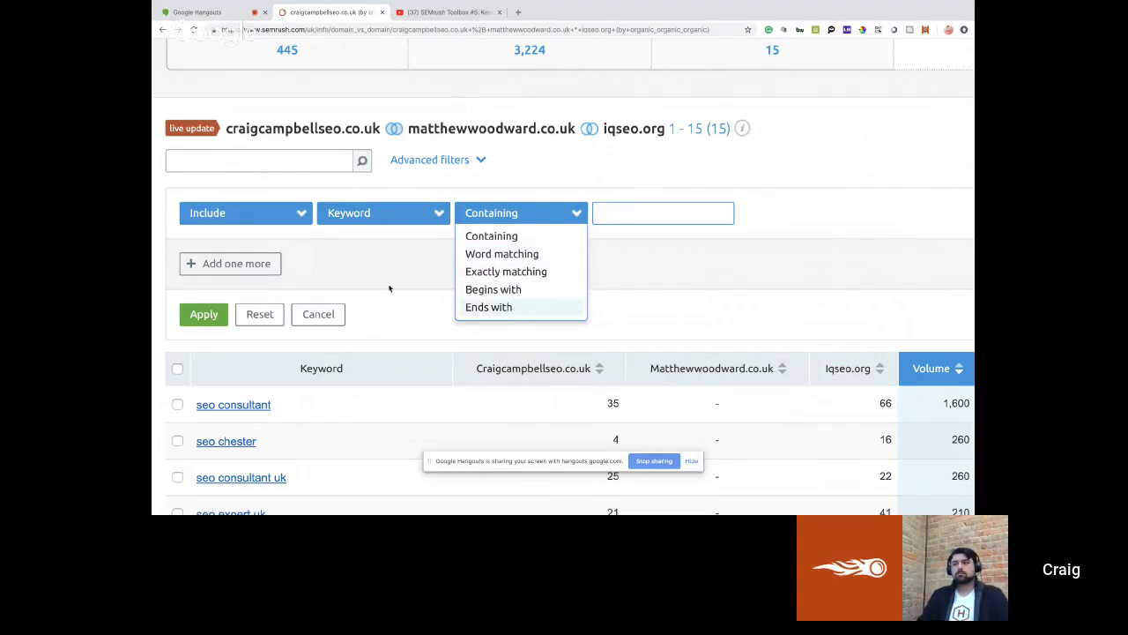
Step: Add a second condition row to the advanced filters, leaving its default choices
left_click(226, 269)
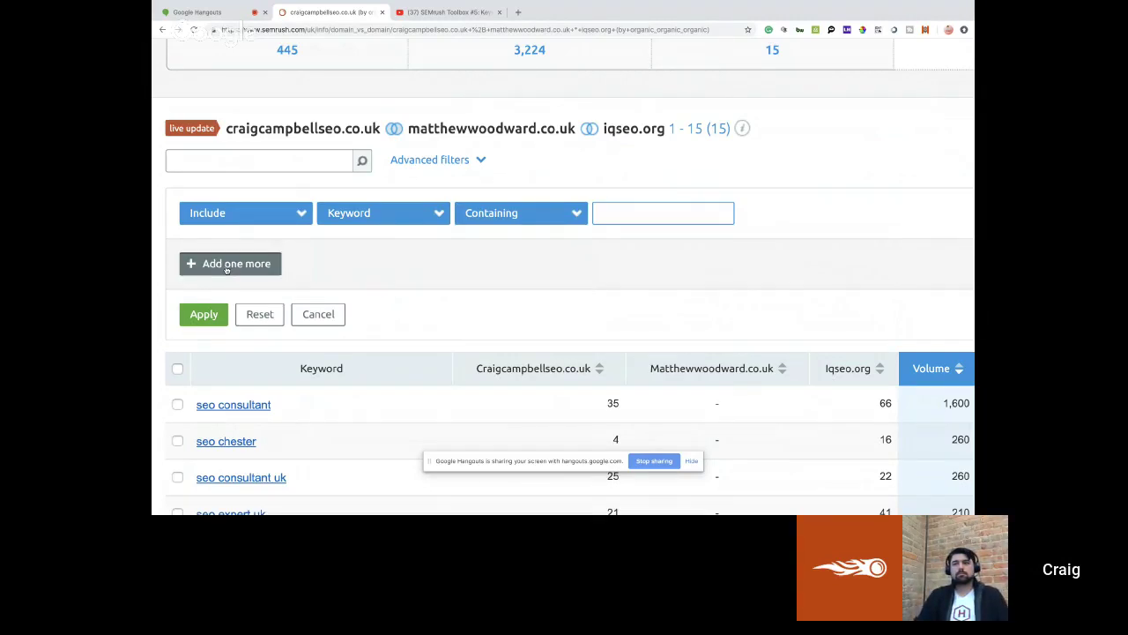
left_click(226, 269)
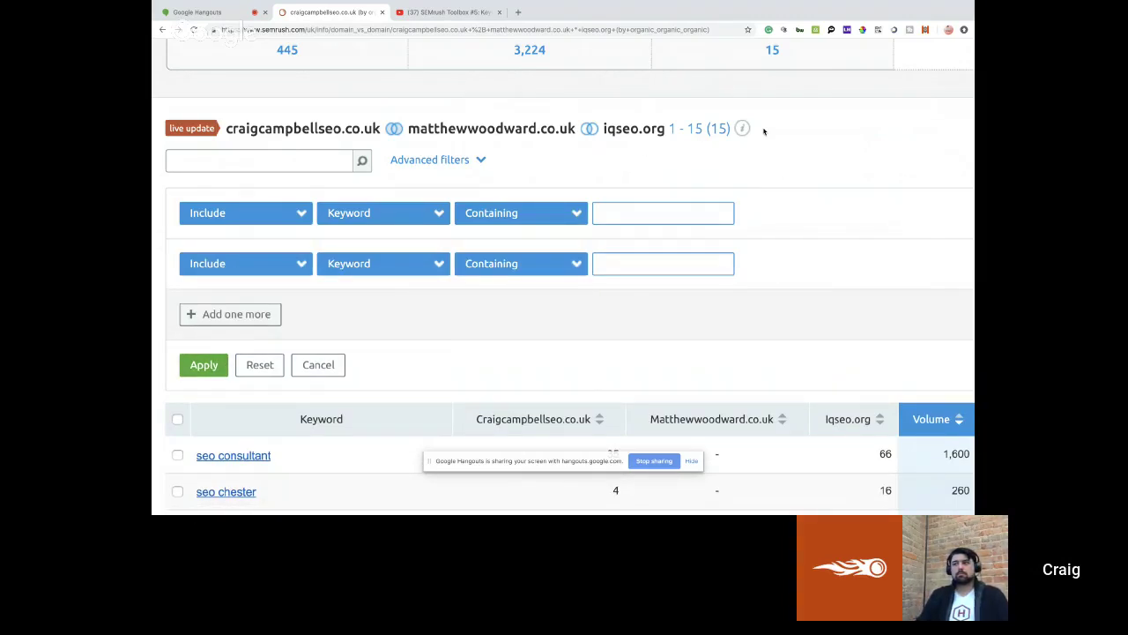
key("ctrl+minus")
key("ctrl+minus")
key("ctrl+minus")
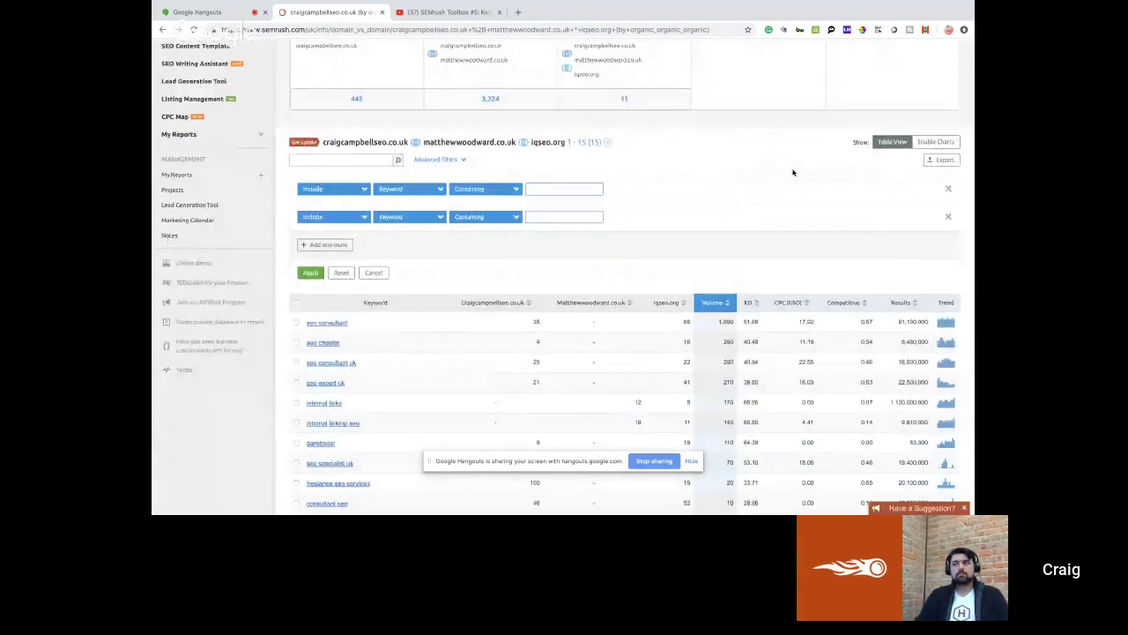
Step: Check the domain overlap in the chart view, and the export options for the keyword table
left_click(934, 142)
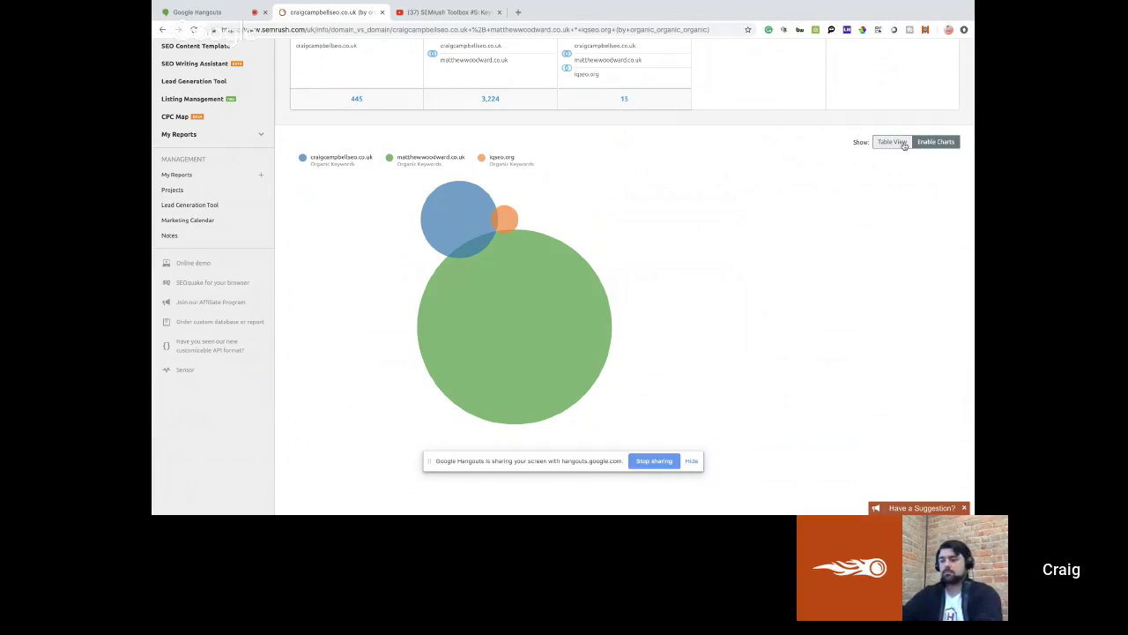
left_click(892, 141)
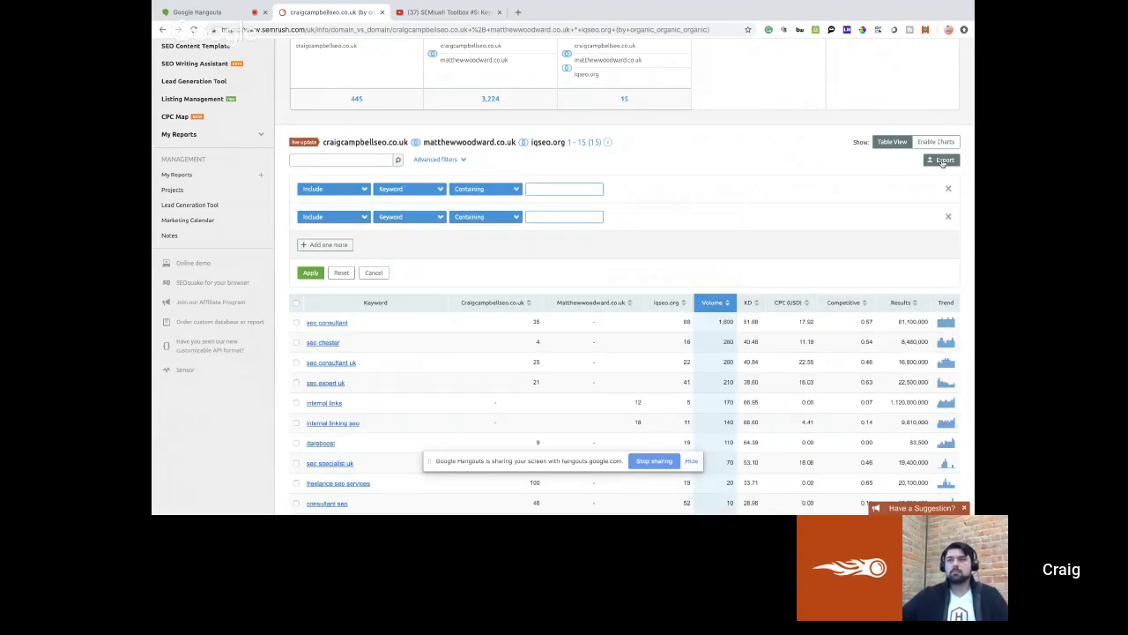
left_click(943, 160)
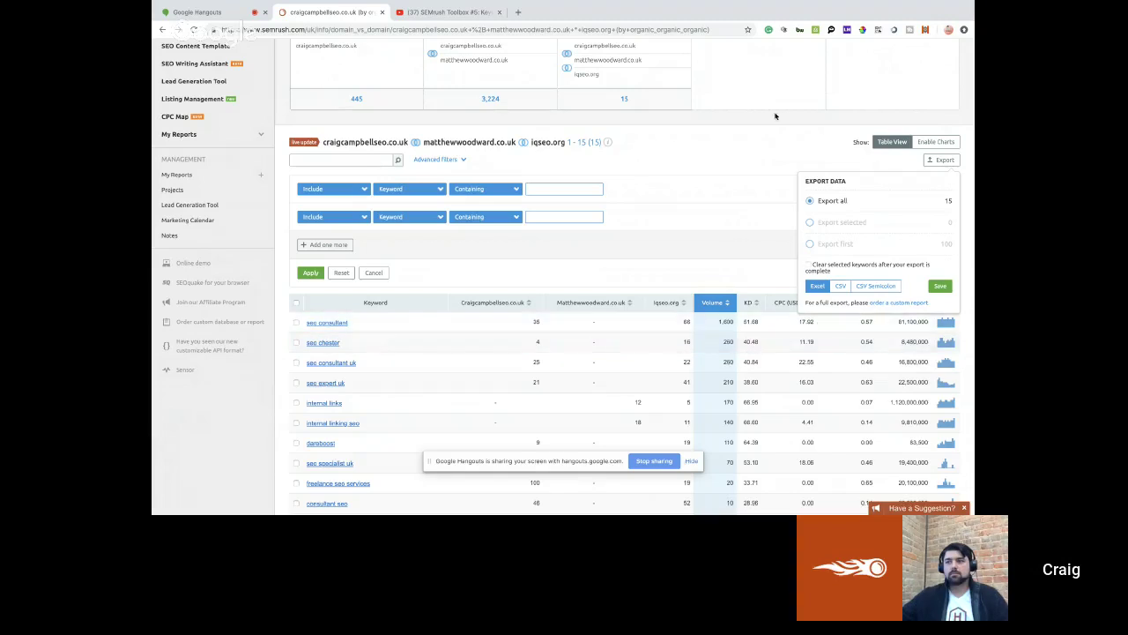
left_click(719, 150)
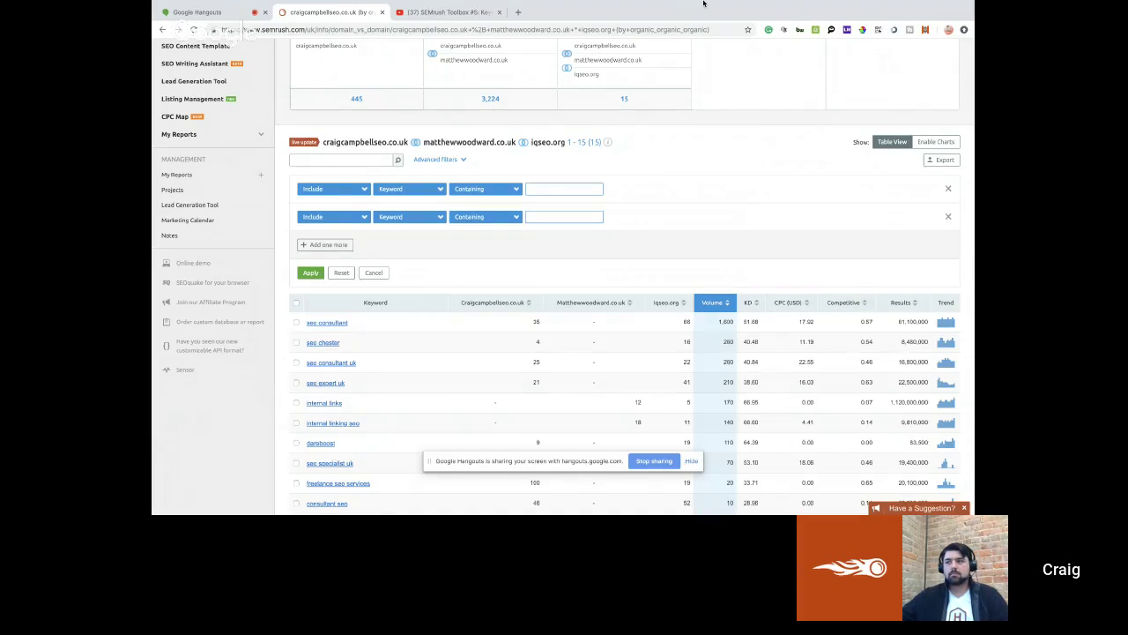
Step: Return to the domain setup and review the keyword types offered for the second domain
scroll(461, 157, "up", 3)
key("ctrl+a")
left_click(461, 157)
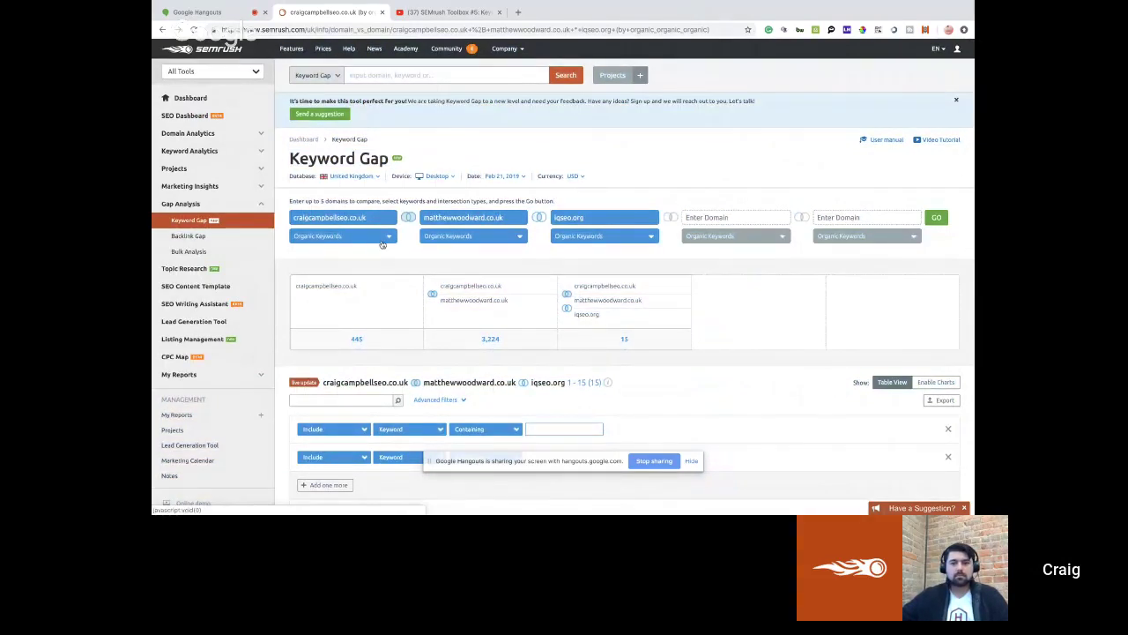
left_click(467, 236)
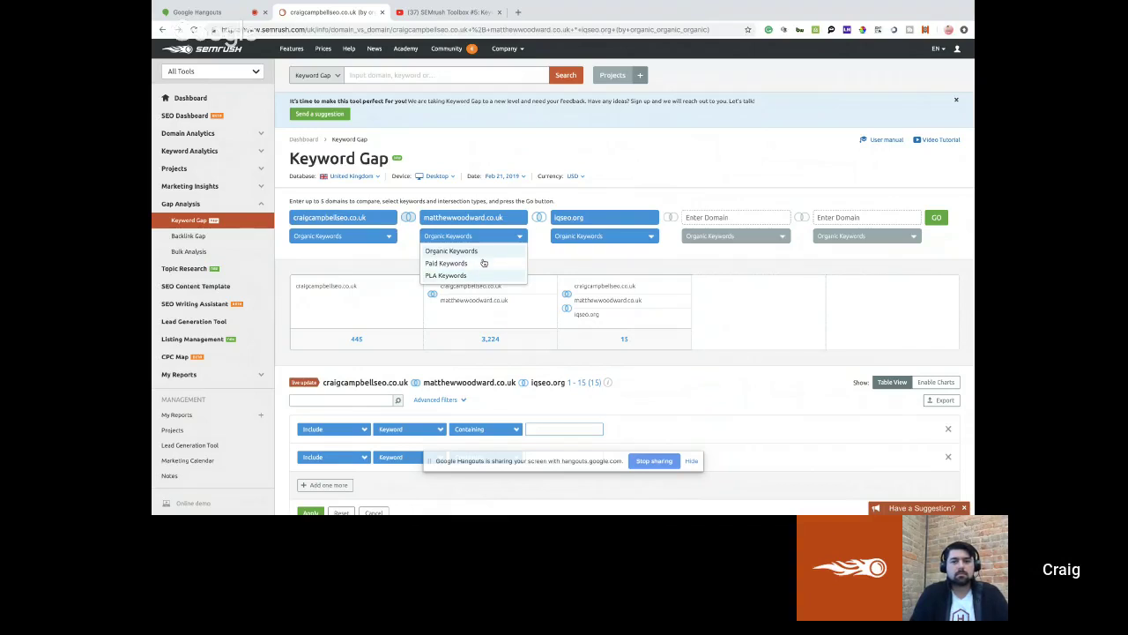
left_click(720, 375)
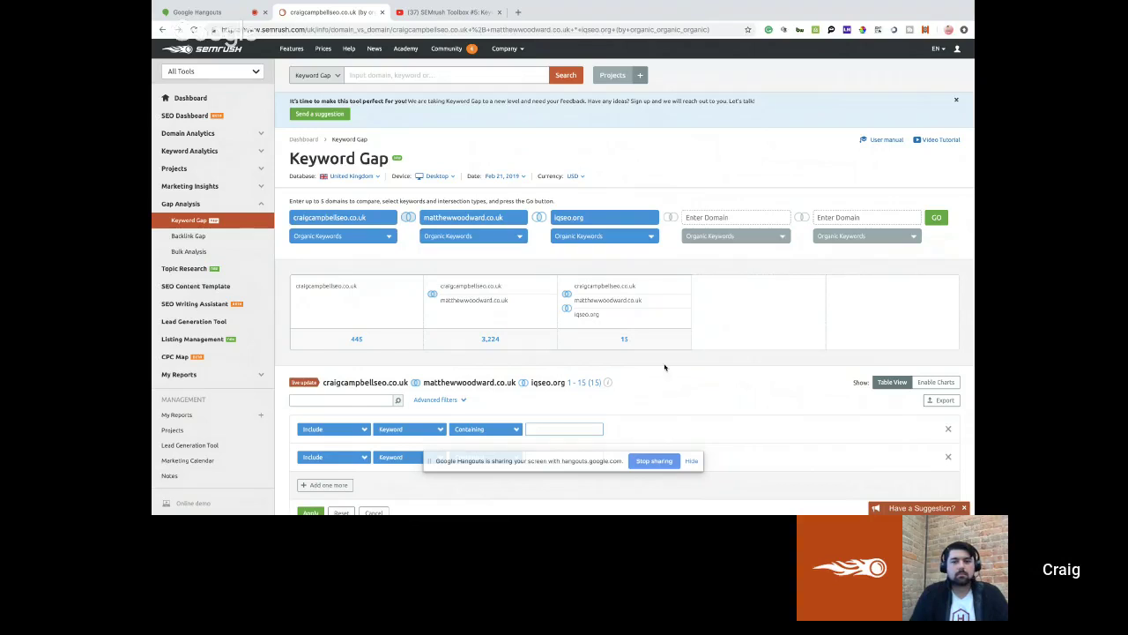
Step: Open the combined keyword results for only the first two domains and examine the keywords, rankings and search volumes
left_click(492, 340)
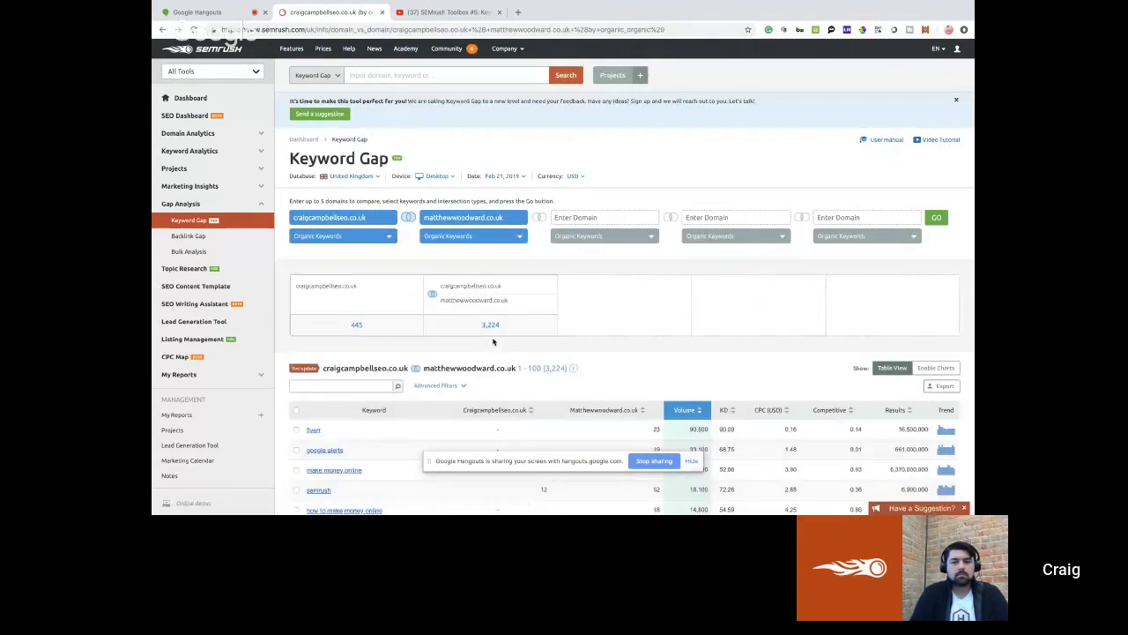
scroll(493, 341, "down", 5)
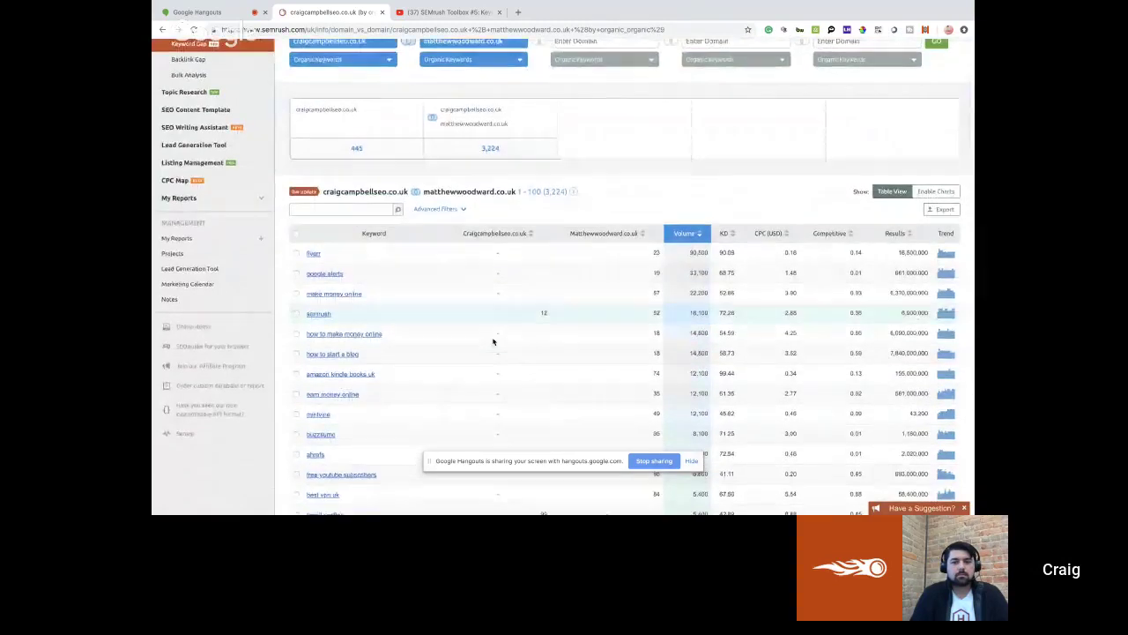
scroll(492, 340, "down", 2)
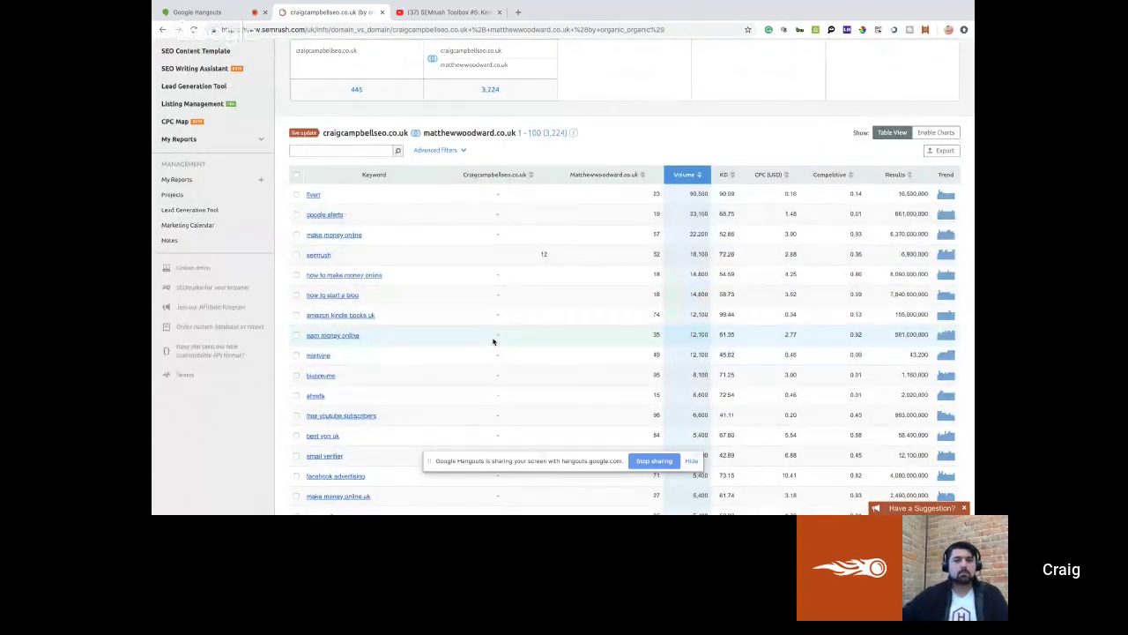
scroll(492, 341, "down", 3)
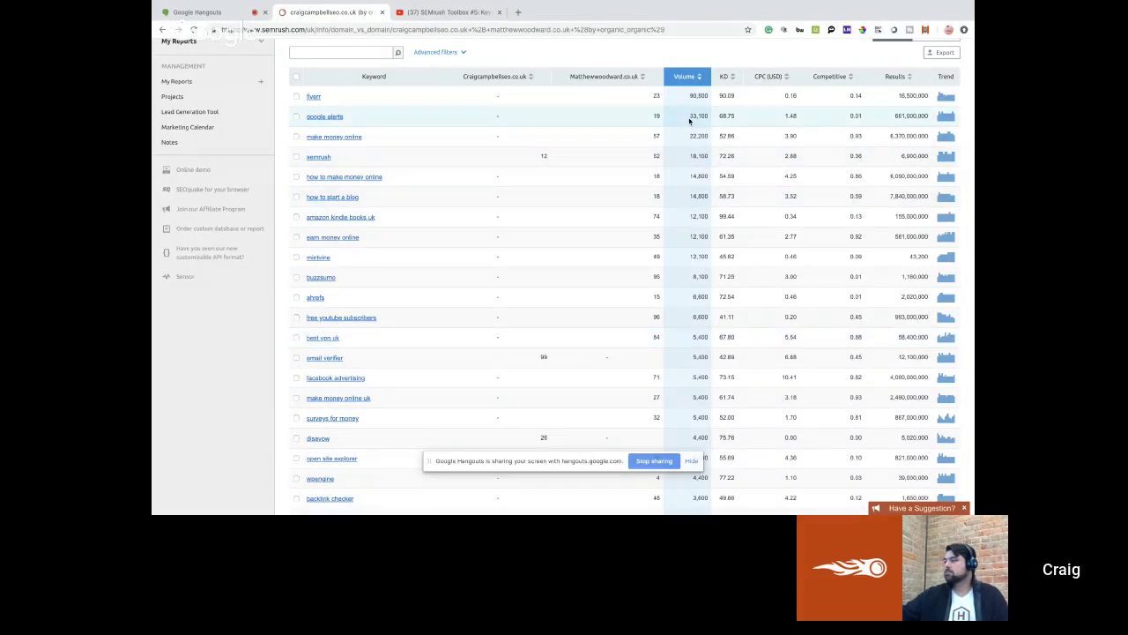
scroll(690, 120, "up", 5)
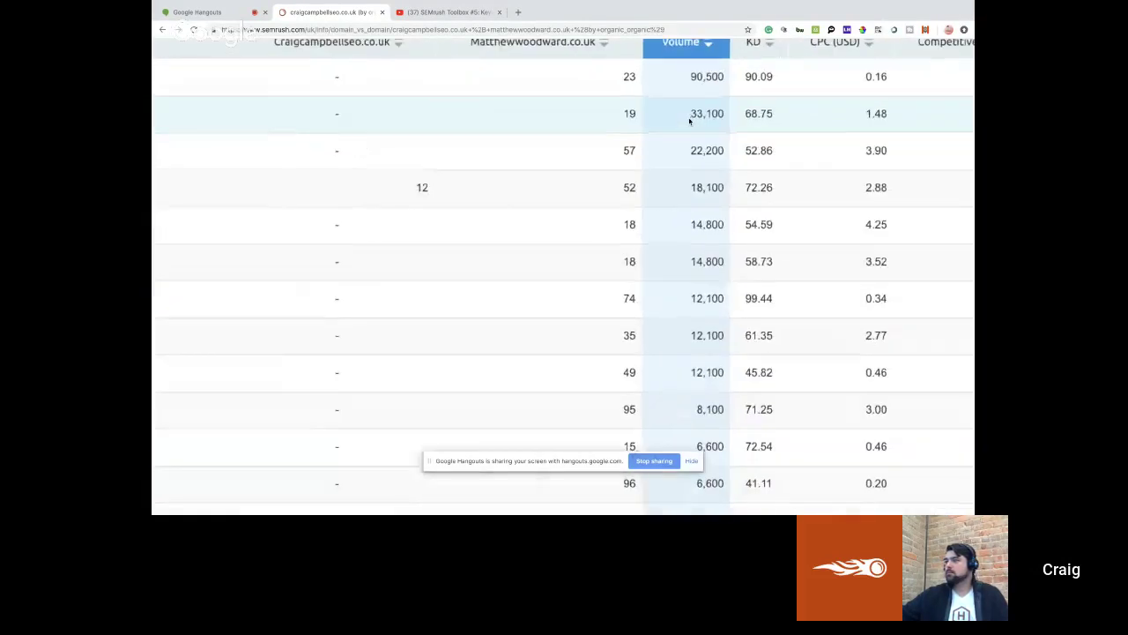
scroll(696, 110, "down", 5)
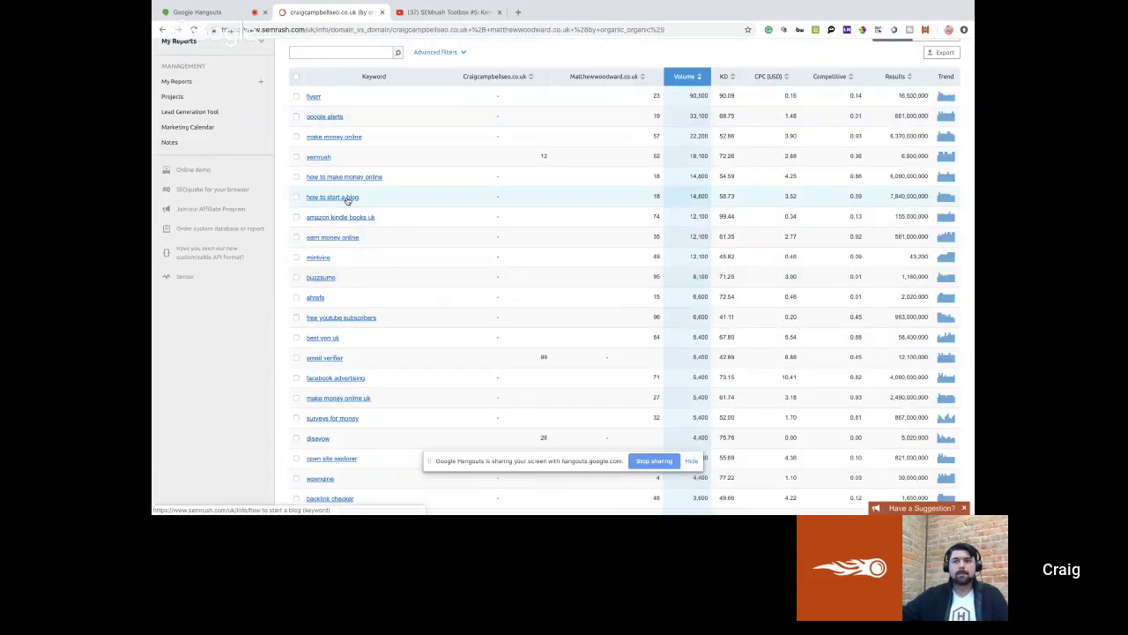
scroll(348, 199, "up", 5)
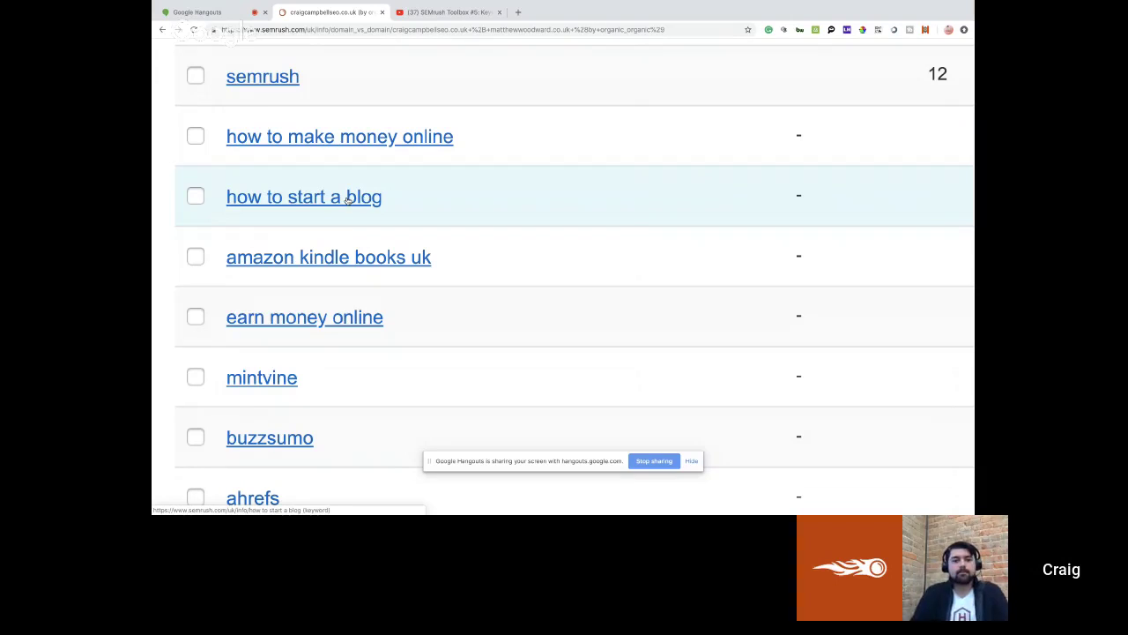
scroll(348, 200, "down", 4)
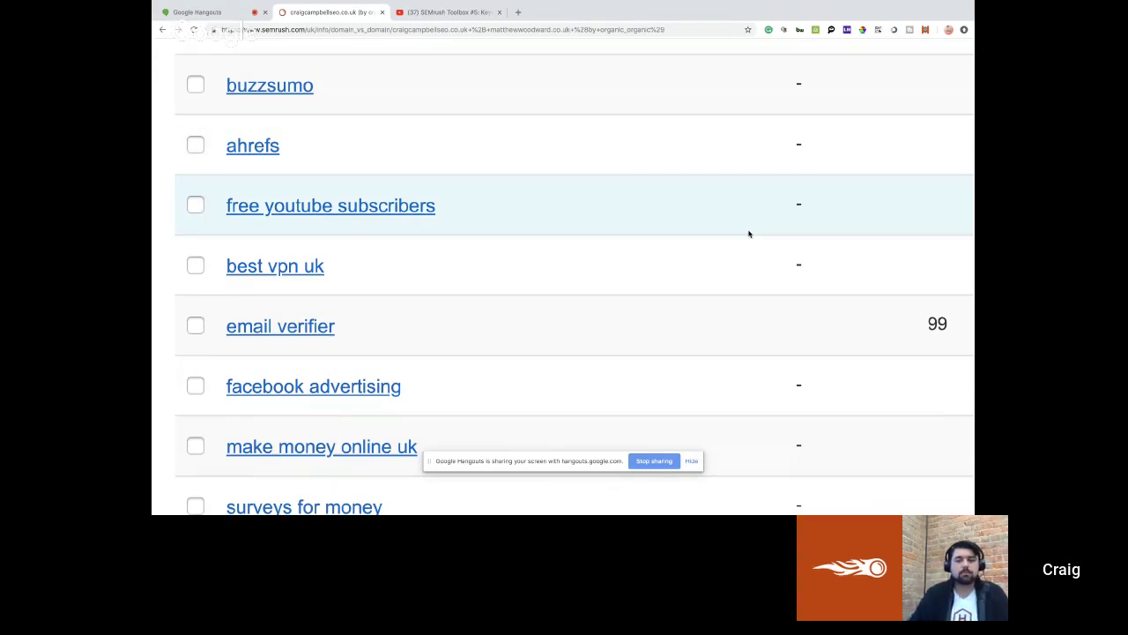
Step: Examine each keyword's ranking for the two compared domains, along with volume and difficulty, in the combined keyword table
key("ctrl+minus")
key("ctrl+minus")
key("ctrl+minus")
key("ctrl+minus")
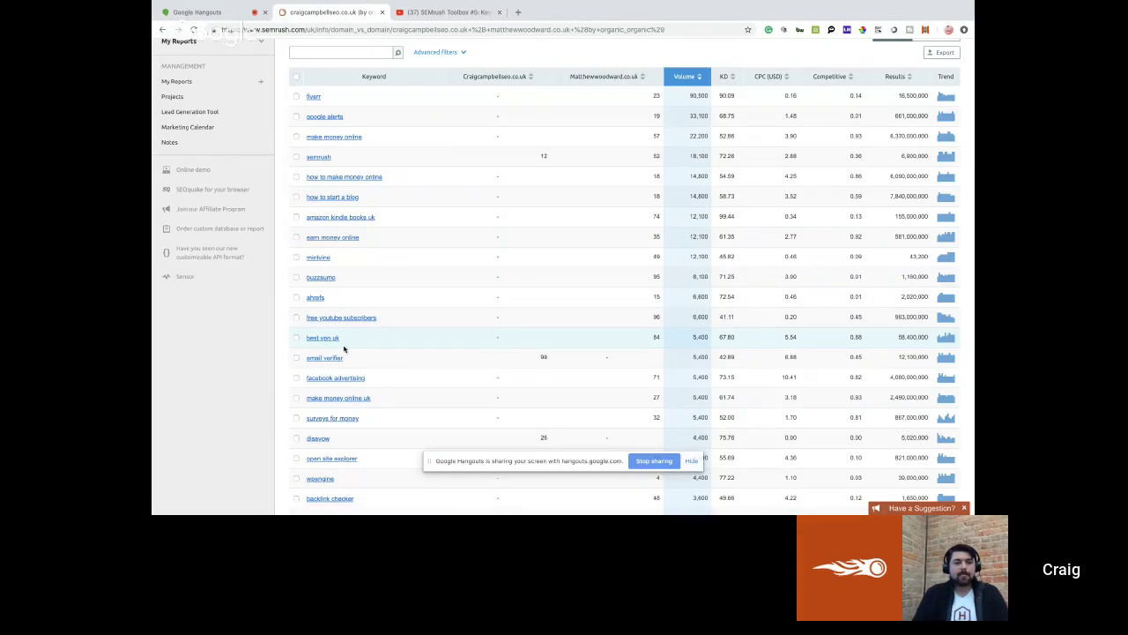
scroll(344, 349, "up", 5)
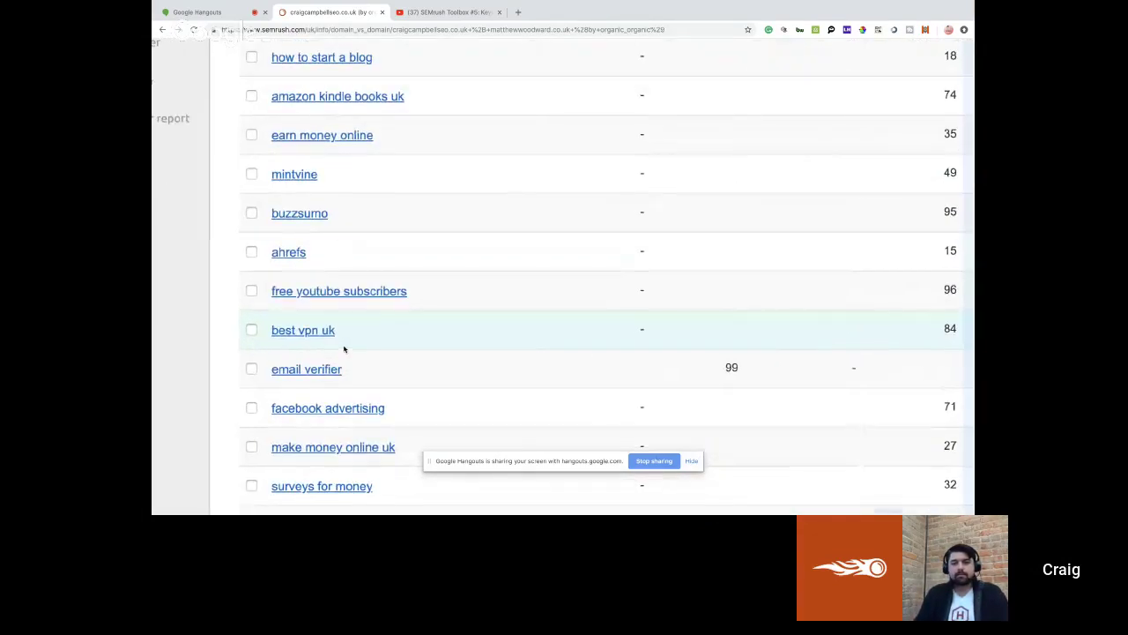
scroll(344, 349, "down", 5)
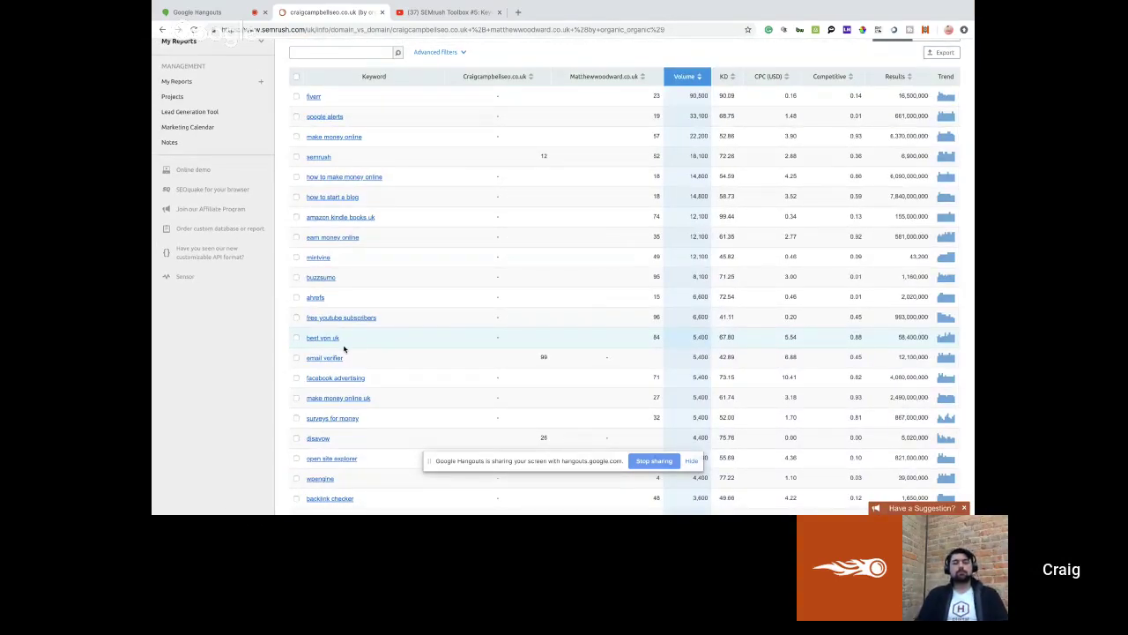
scroll(344, 349, "down", 5)
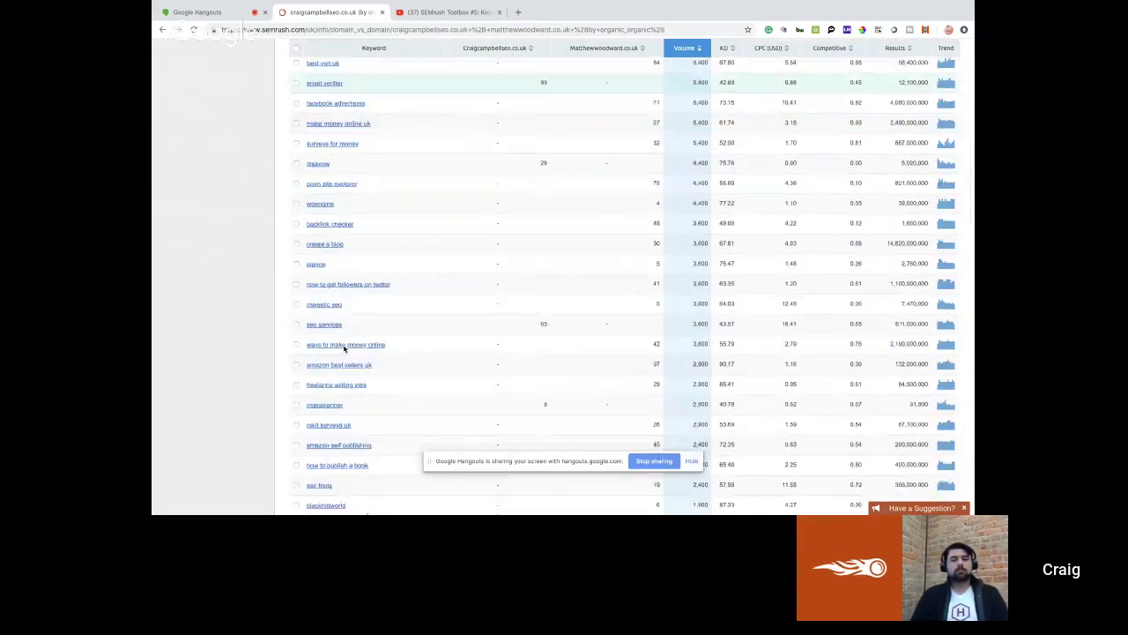
scroll(344, 349, "down", 10)
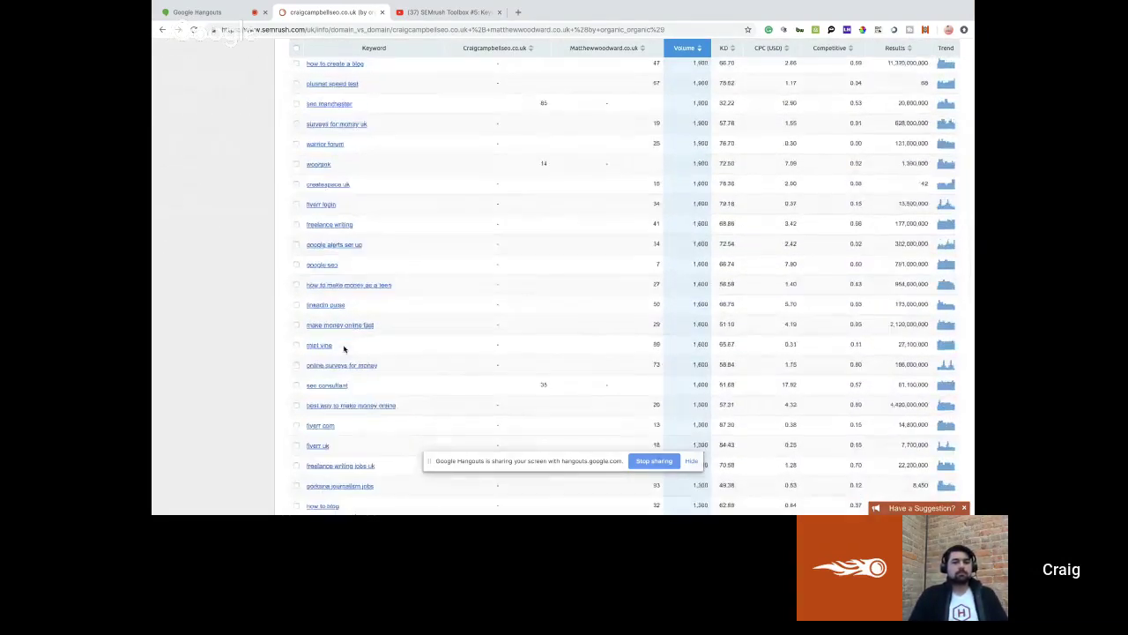
scroll(344, 349, "up", 2)
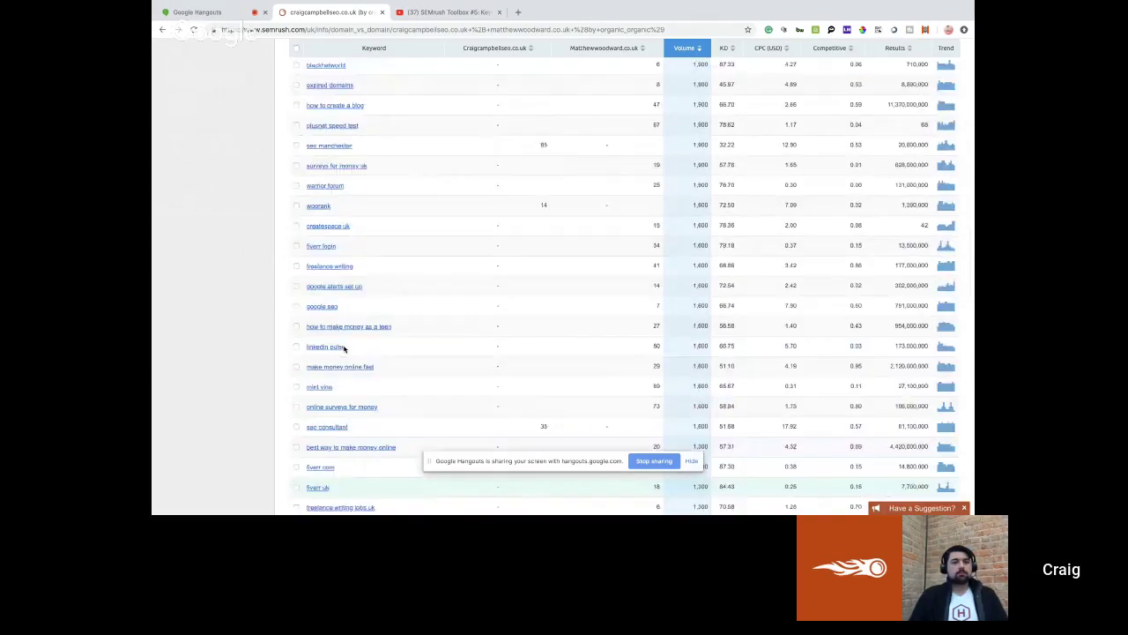
scroll(344, 349, "up", 10)
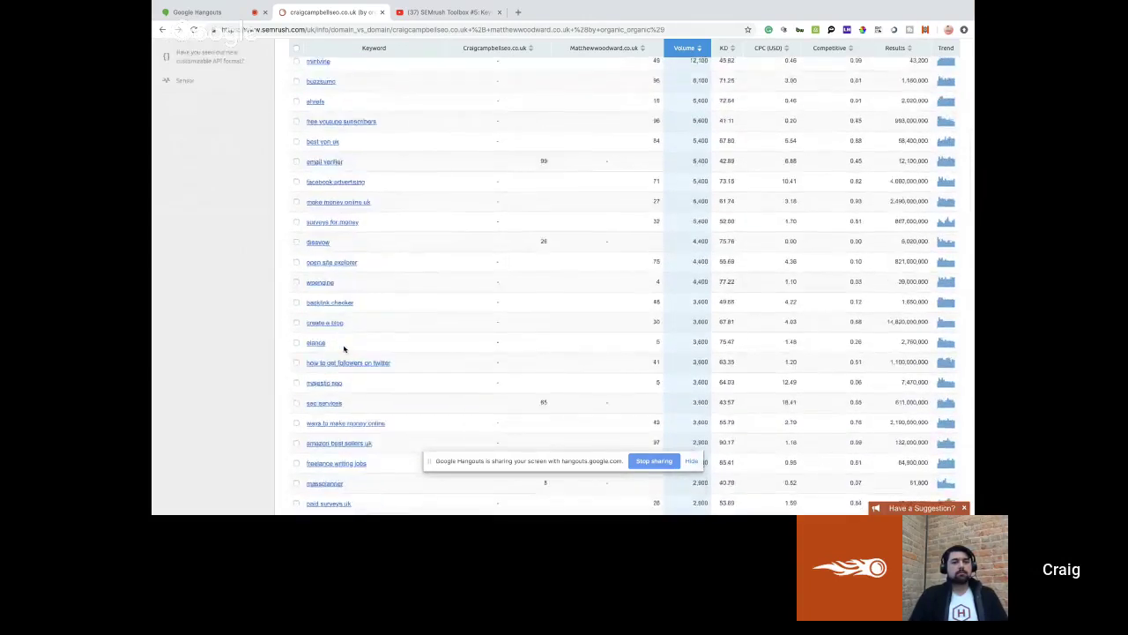
scroll(344, 349, "up", 10)
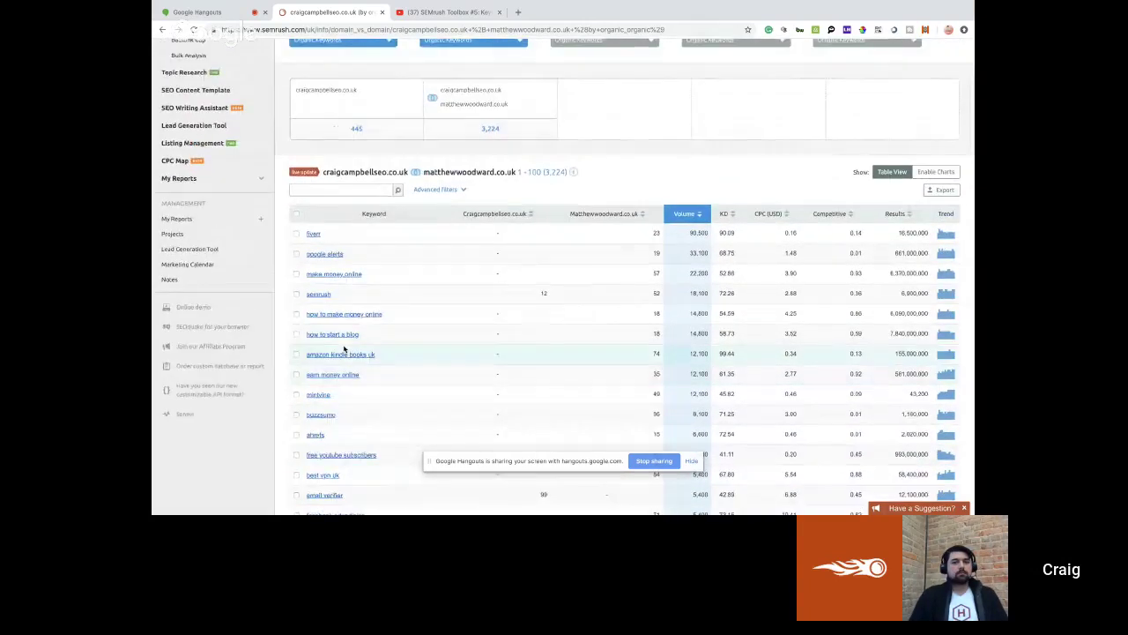
scroll(343, 349, "up", 2)
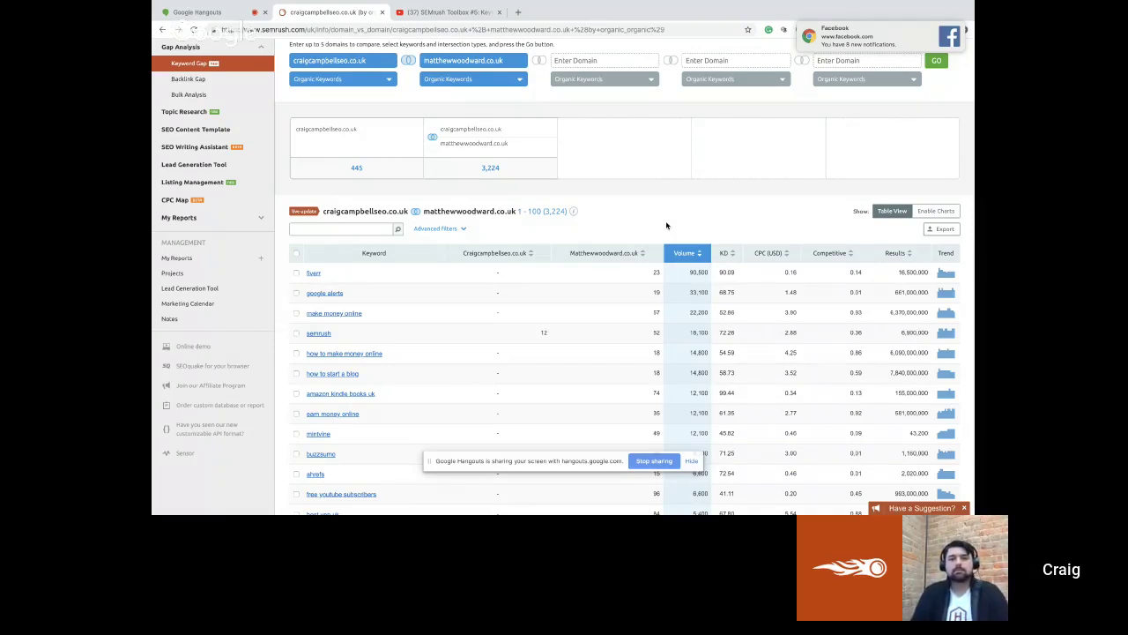
Step: Return to the domain setup and check the overlap summary between the first two domains
left_click_drag(650, 218, 640, 171)
left_click(622, 145)
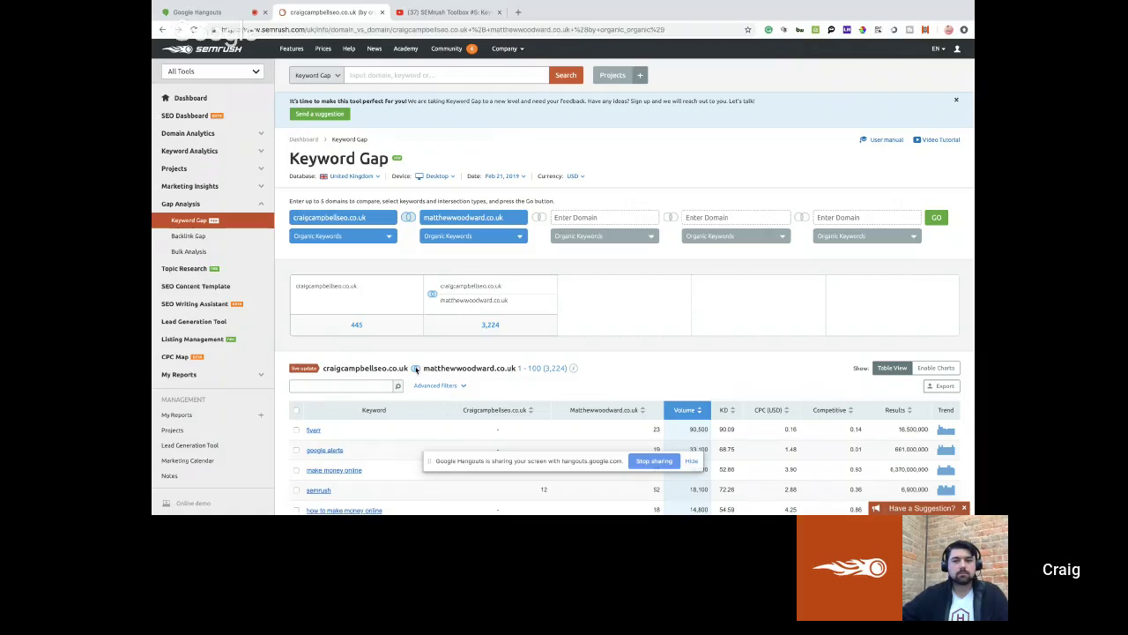
scroll(415, 371, "down", 2)
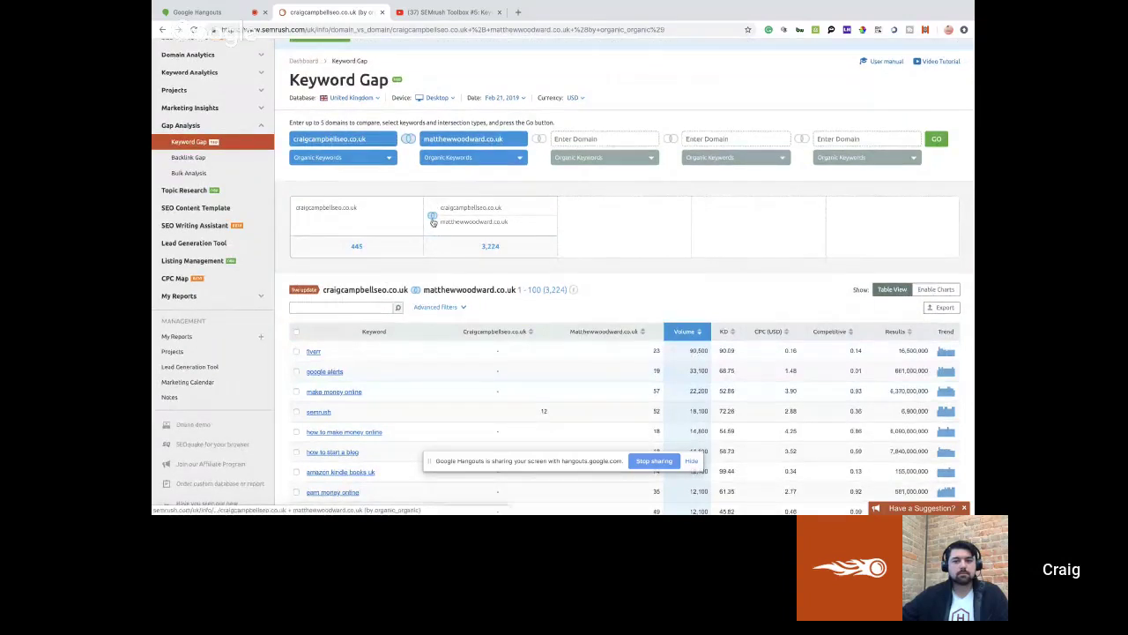
scroll(437, 212, "up", 2)
scroll(438, 213, "up", 2)
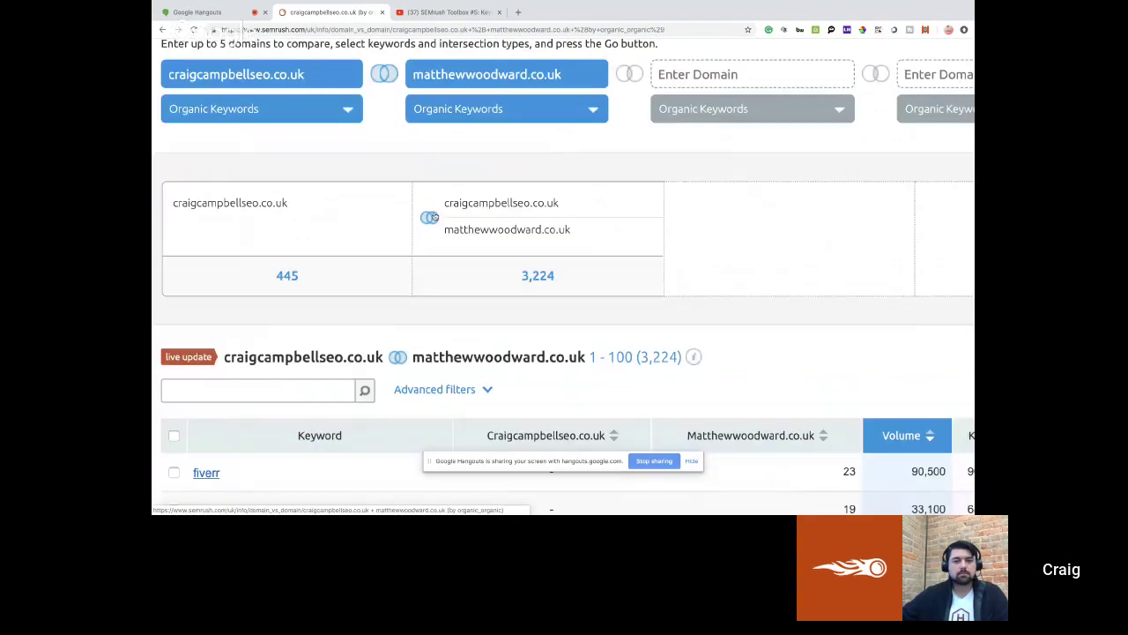
left_click(430, 217)
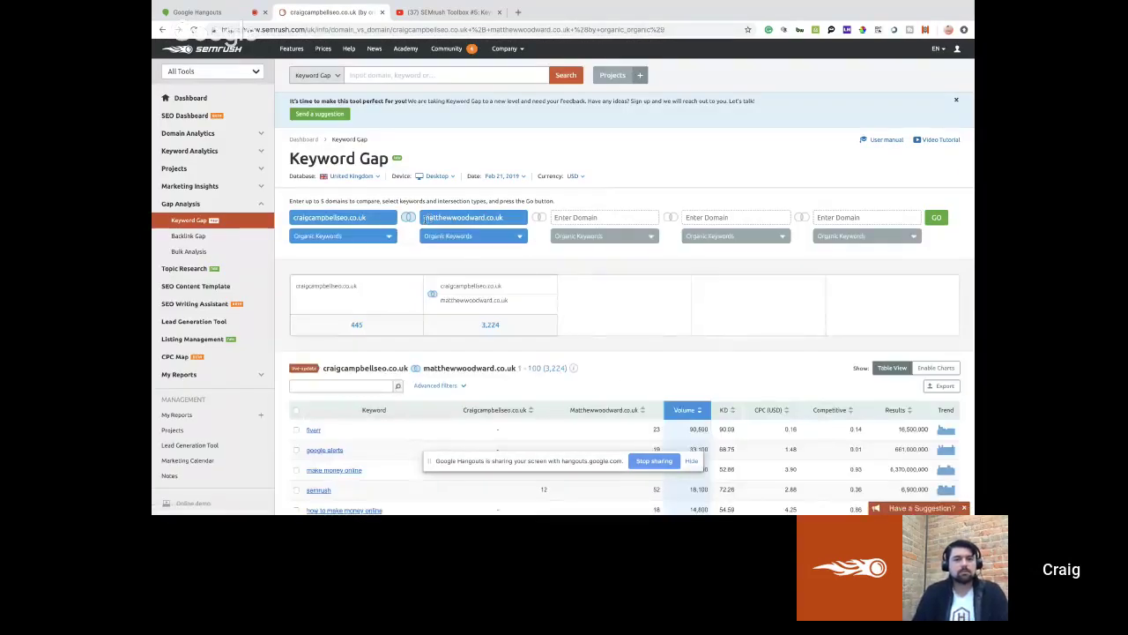
Step: Review the intersection types offered between the first two domains, and switch back to the Google Hangouts call
left_click(409, 218)
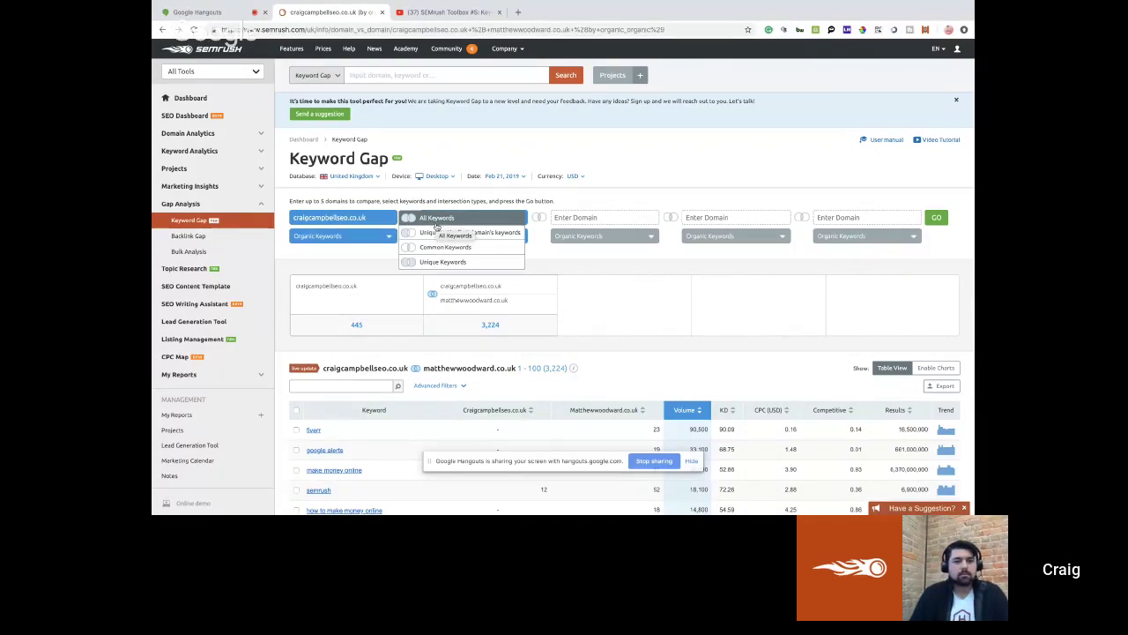
mouse_move(414, 220)
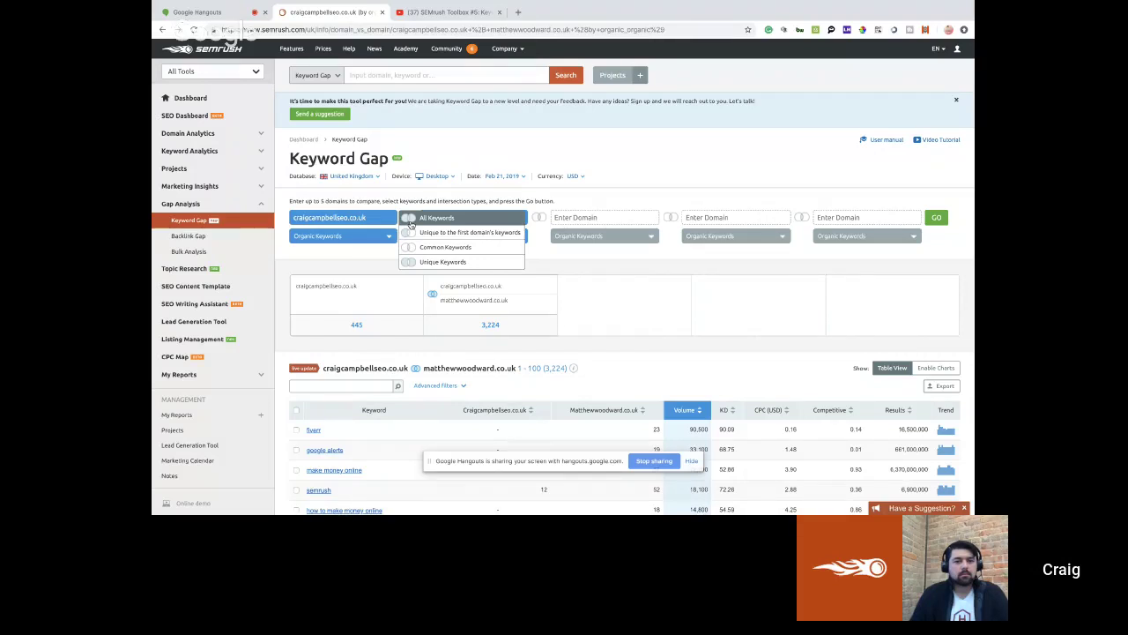
mouse_move(269, 1)
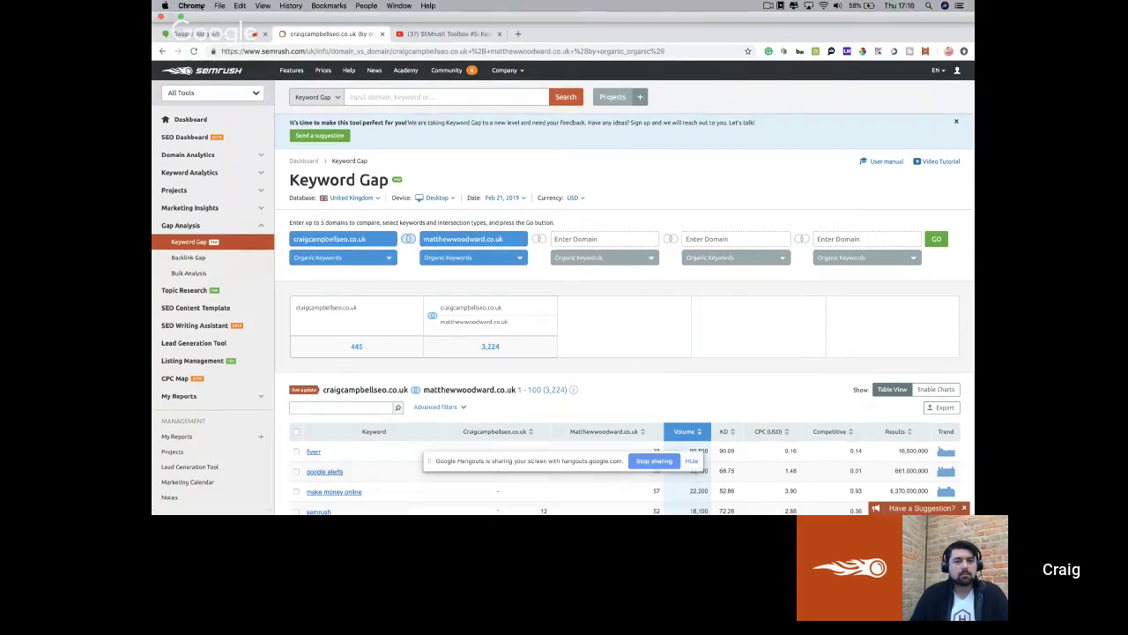
left_click(201, 34)
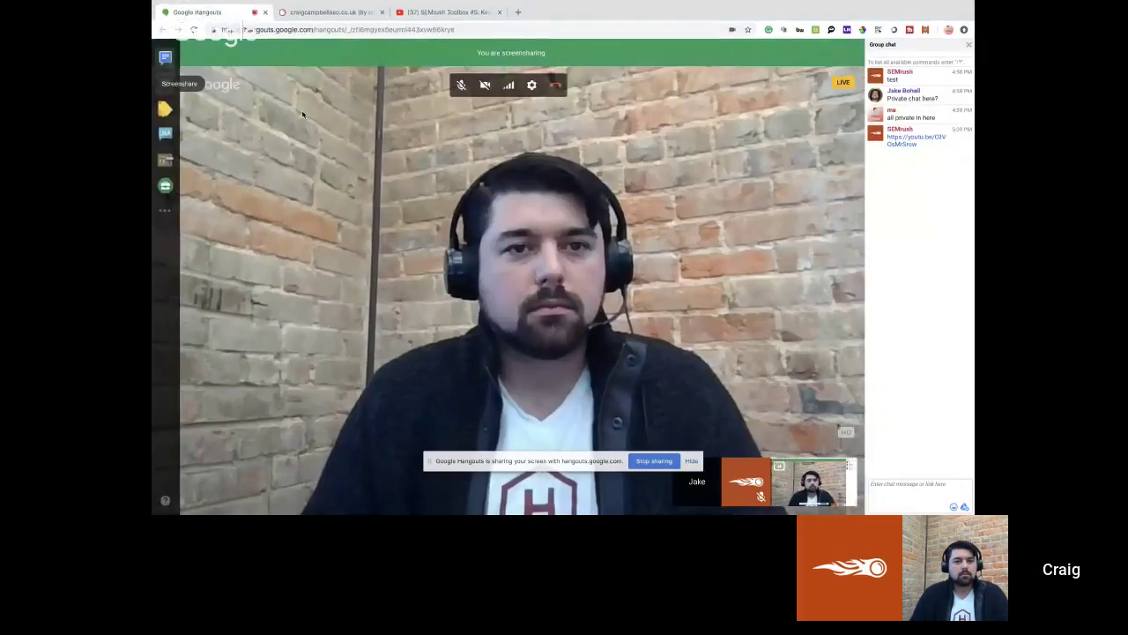
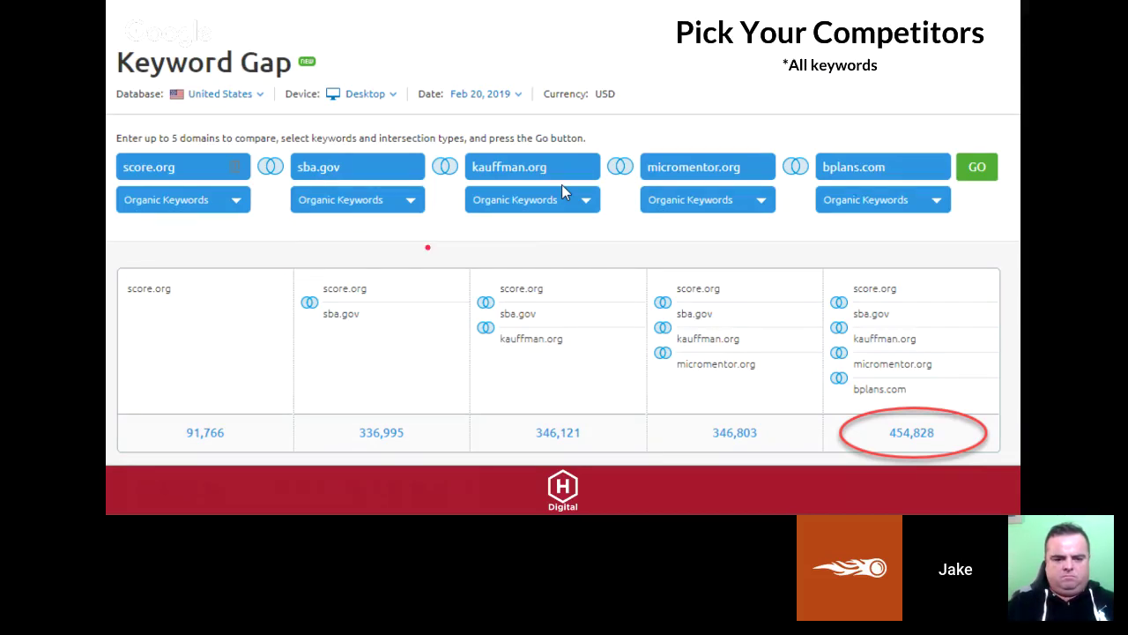
key("Right")
key("Left")
key("Right")
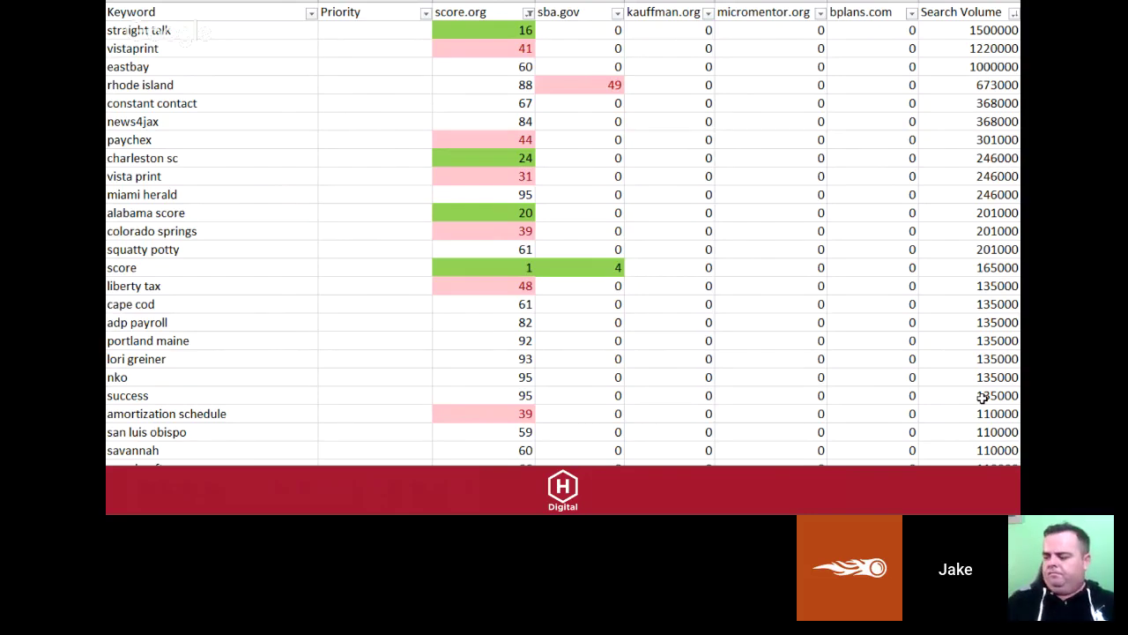
left_click_drag(130, 250, 253, 250)
key("Right")
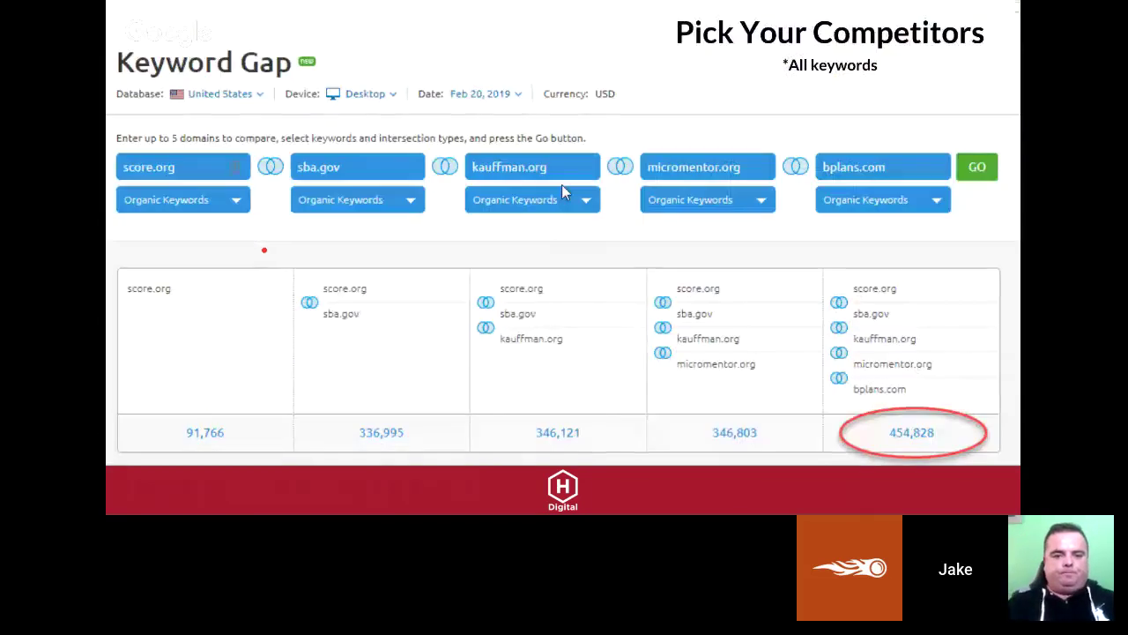
left_click_drag(125, 171, 265, 167)
left_click_drag(452, 181, 663, 175)
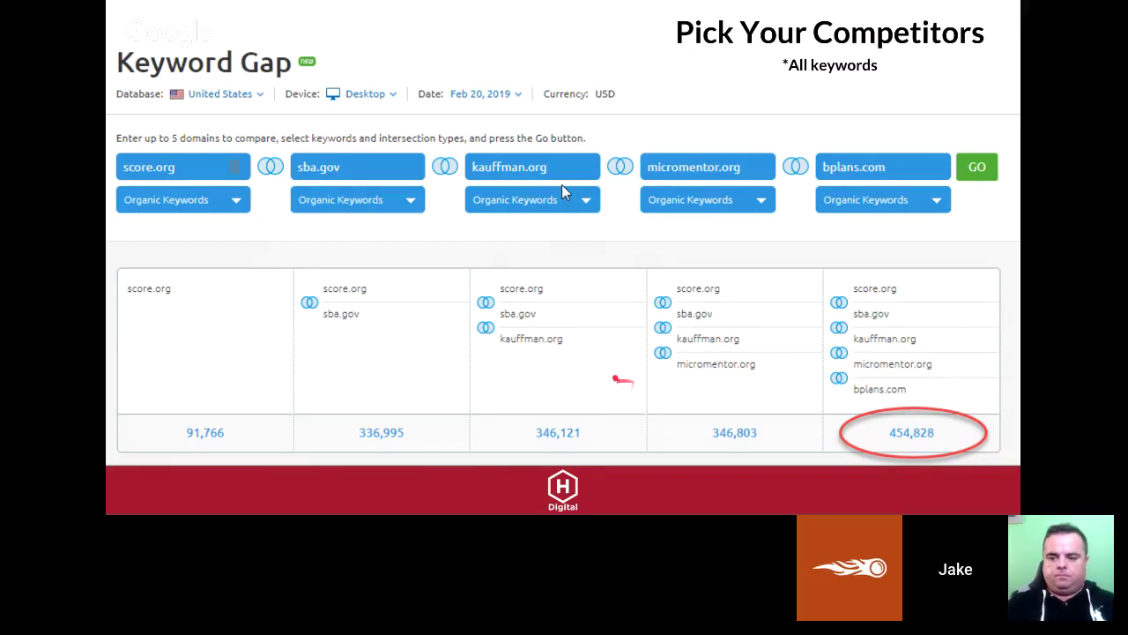
key("Right")
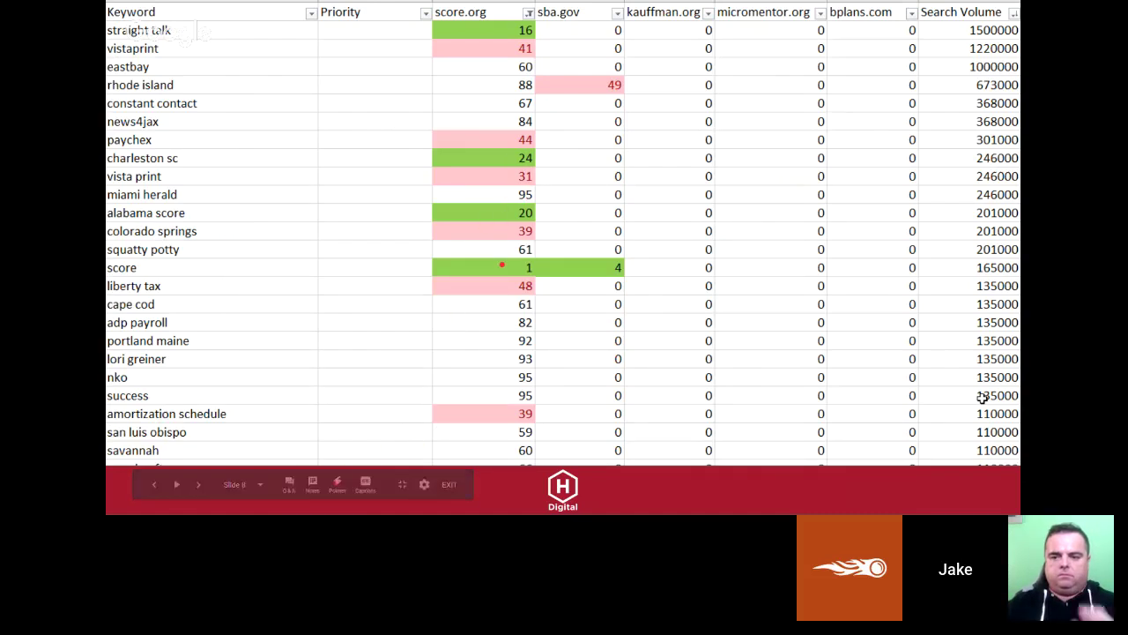
key("Left")
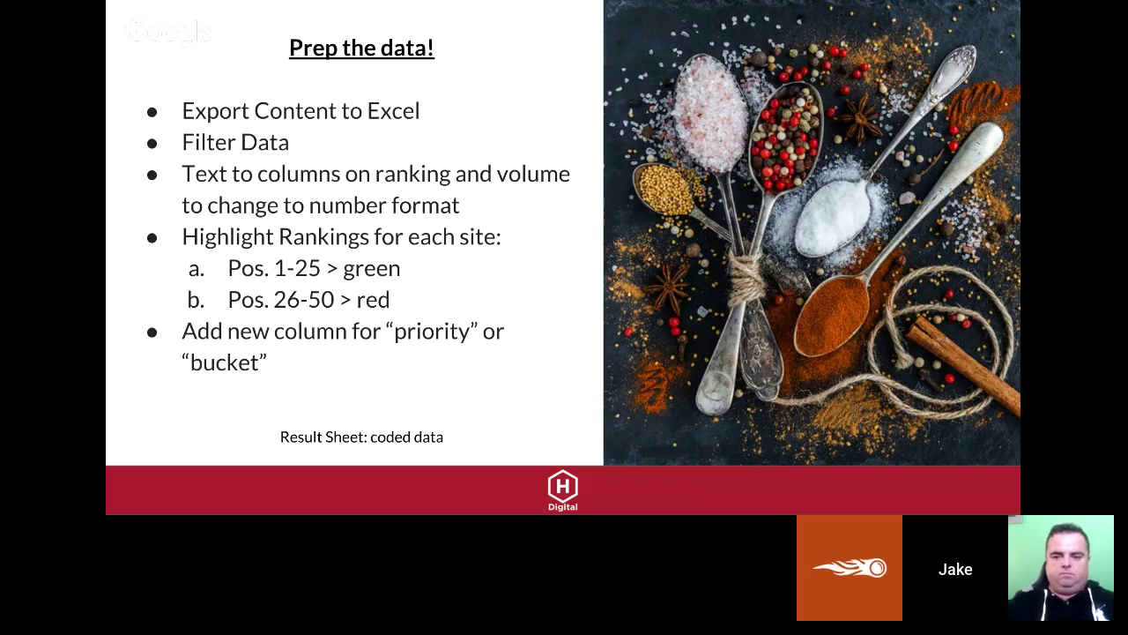
Step: Switch to the Content Gap Example workbook in Excel and examine the keywords and per-domain rankings on the Raw Data sheet
key("alt+Tab")
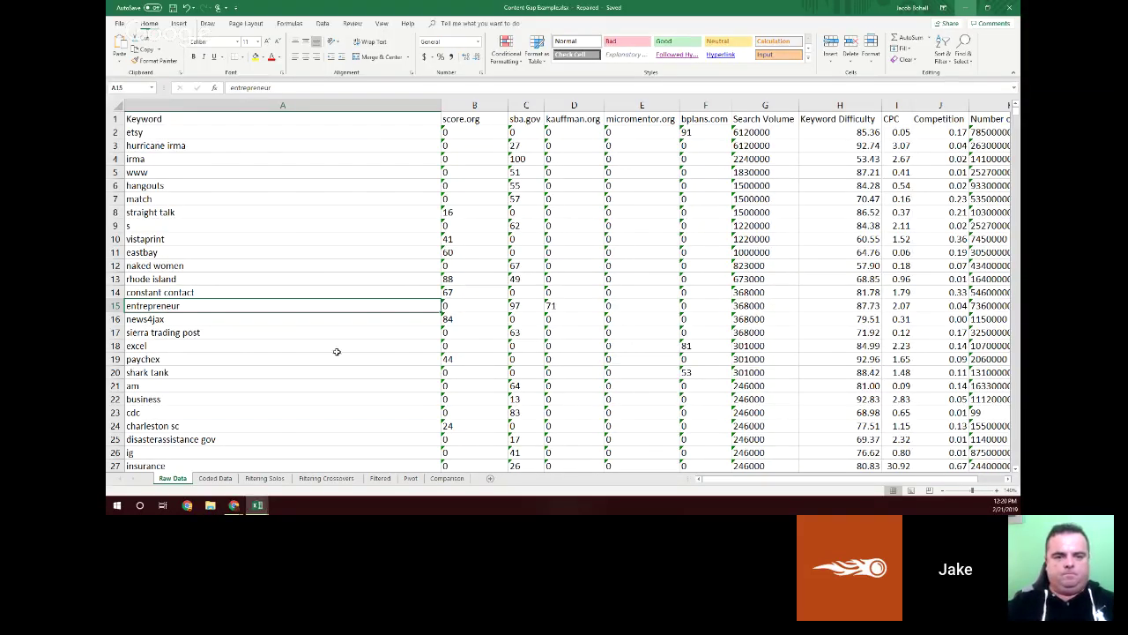
left_click(337, 350)
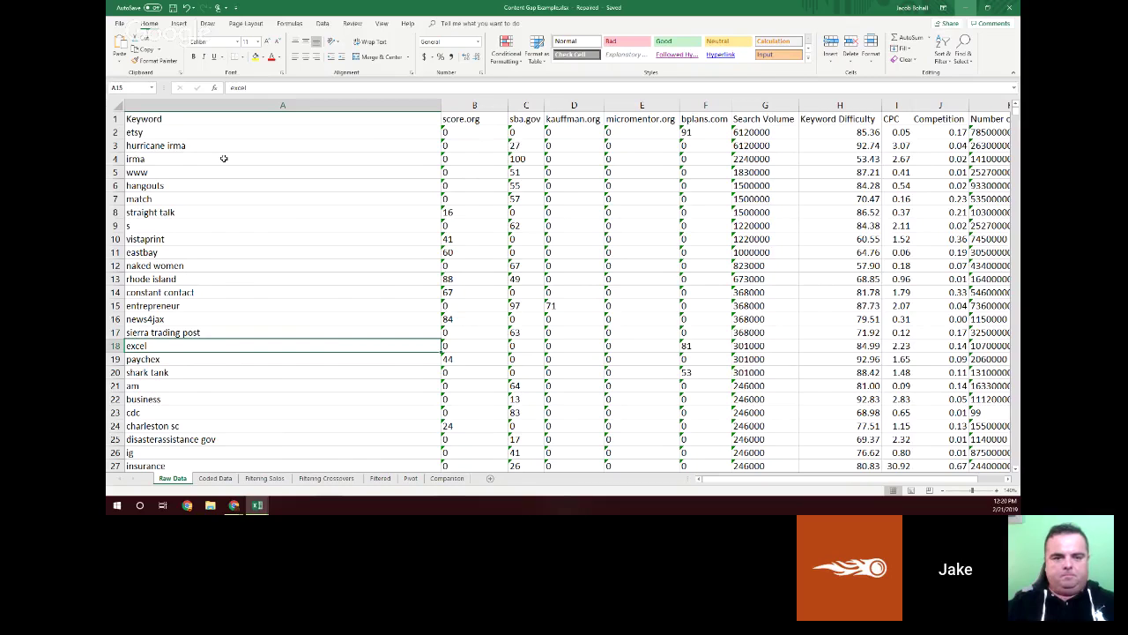
left_click_drag(340, 129, 357, 254)
left_click(399, 268)
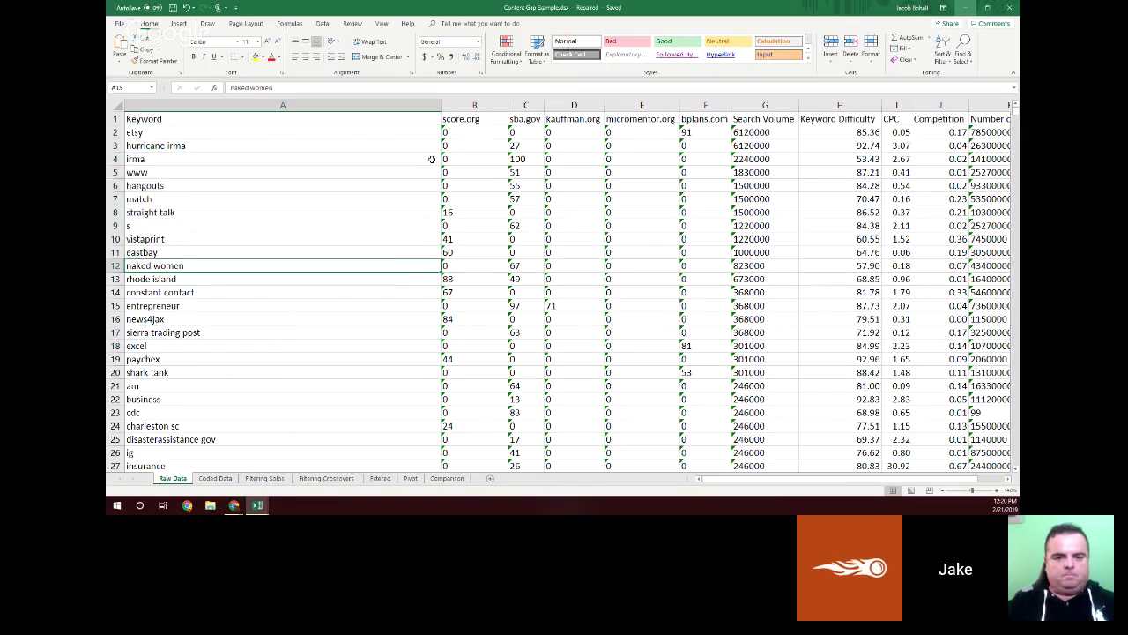
left_click_drag(445, 130, 548, 263)
left_click(564, 278)
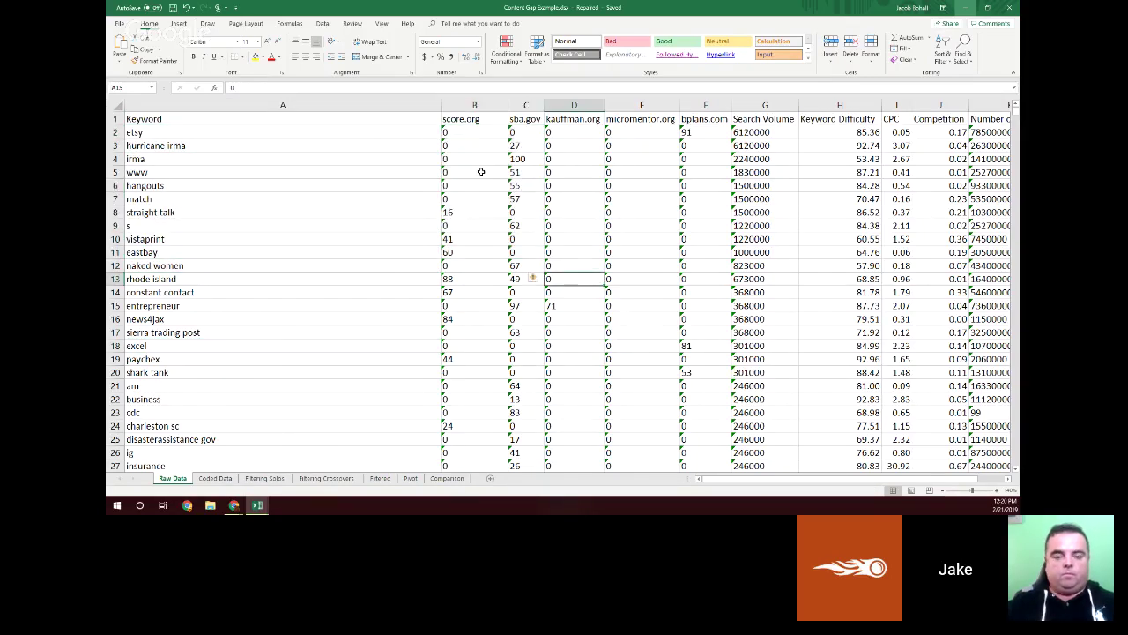
left_click(458, 133)
left_click(458, 161)
left_click(456, 211)
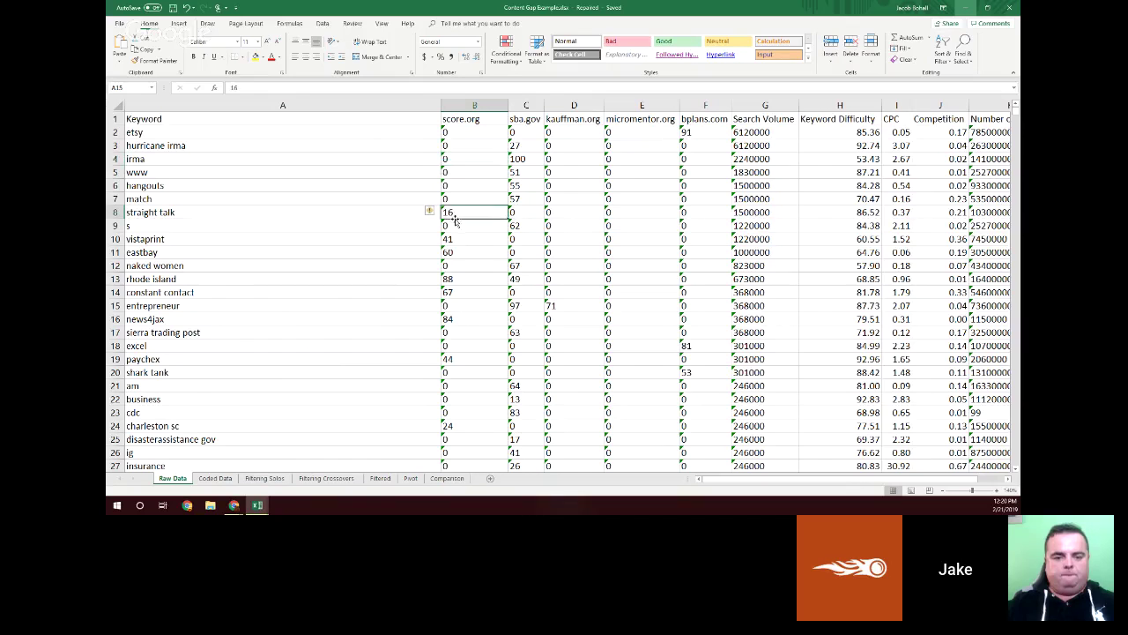
left_click(475, 132)
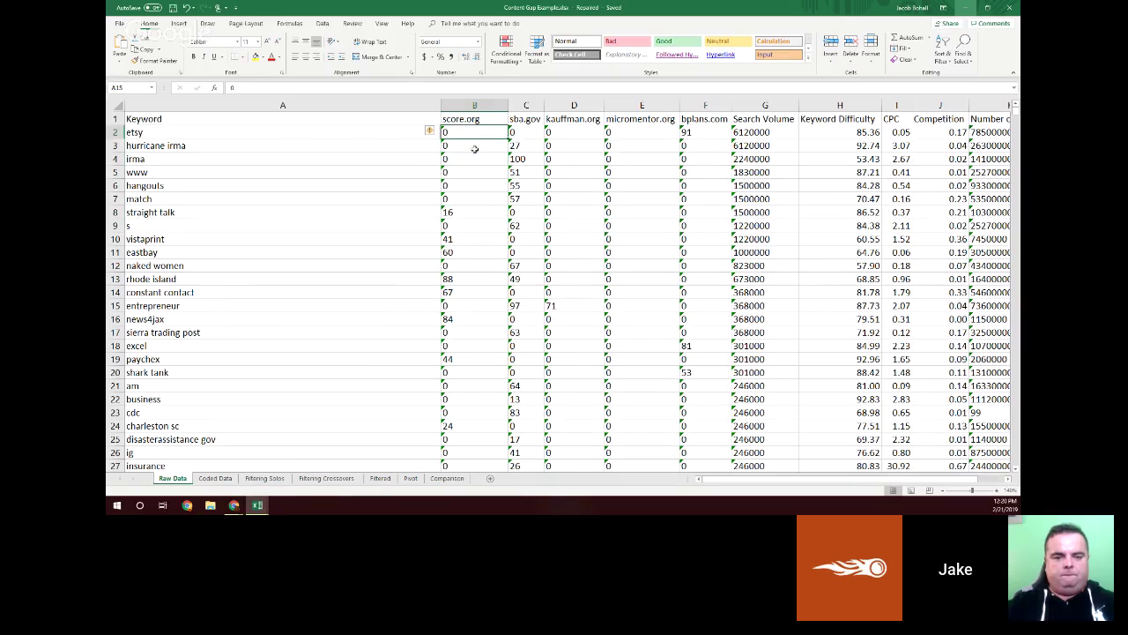
left_click(472, 215)
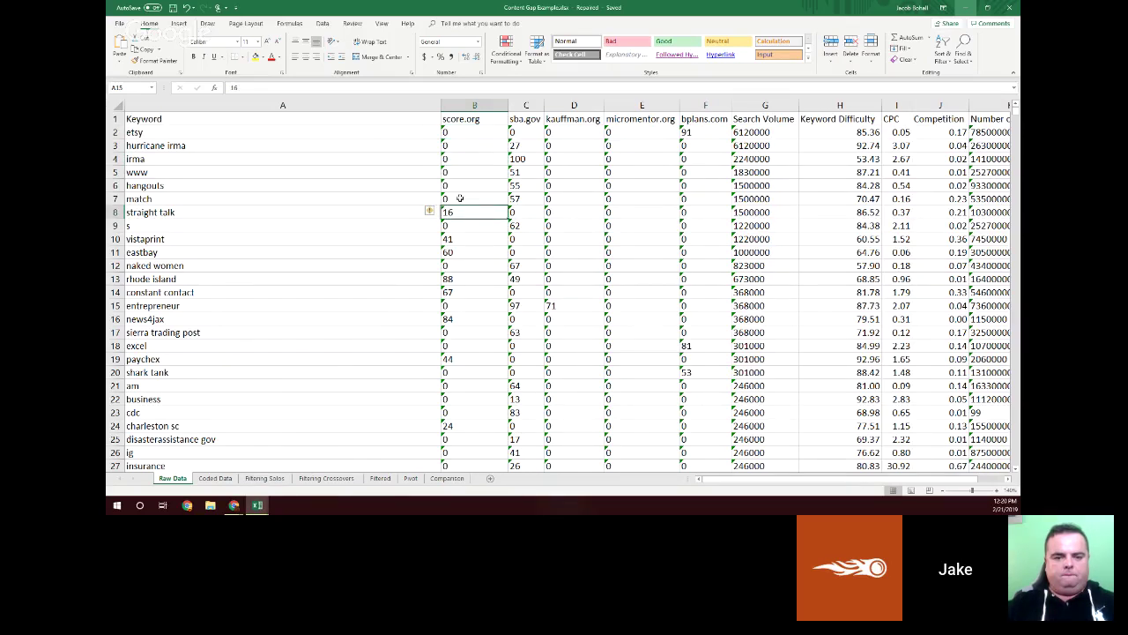
Step: Turn on filtering for all columns of the Raw Data sheet, and check the Keyword column's filter options without applying any
left_click(120, 106)
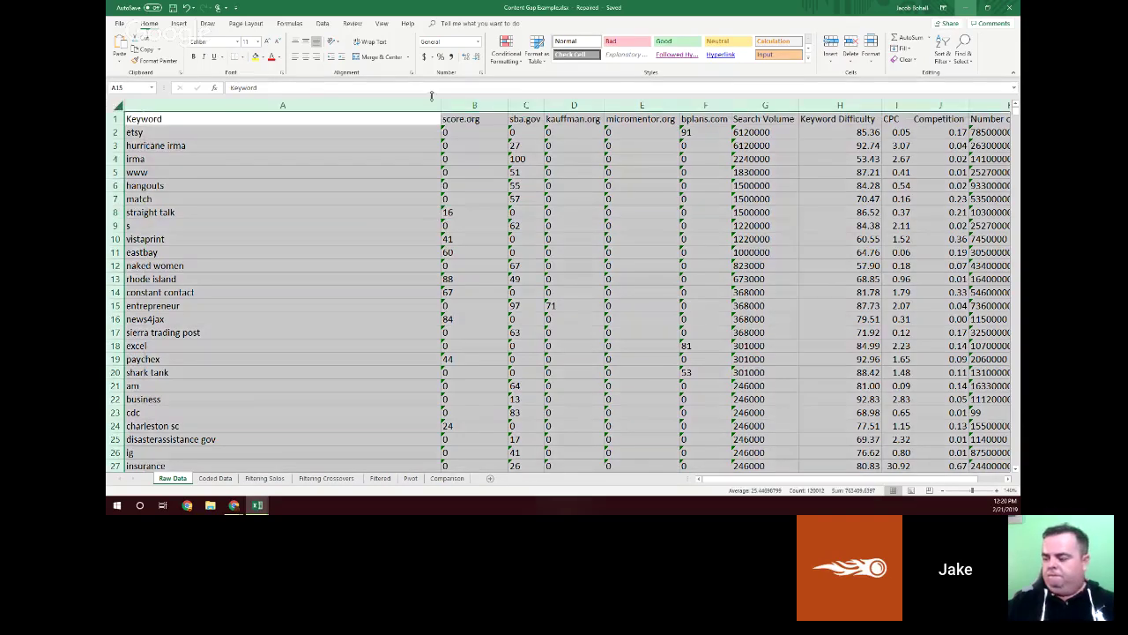
left_click(323, 23)
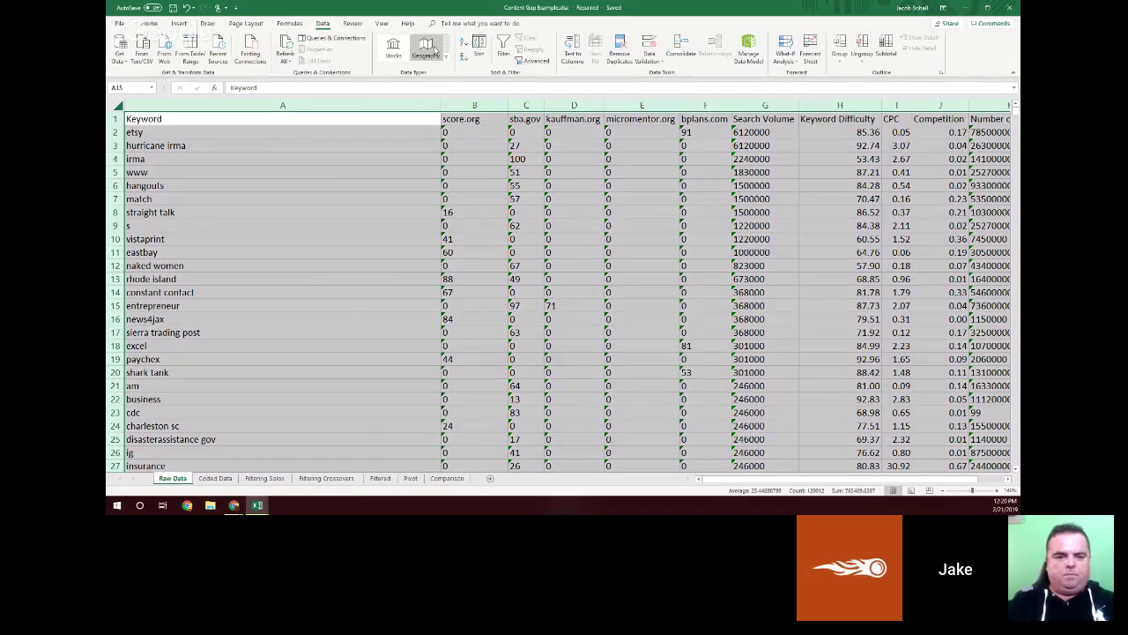
left_click(504, 49)
left_click(475, 238)
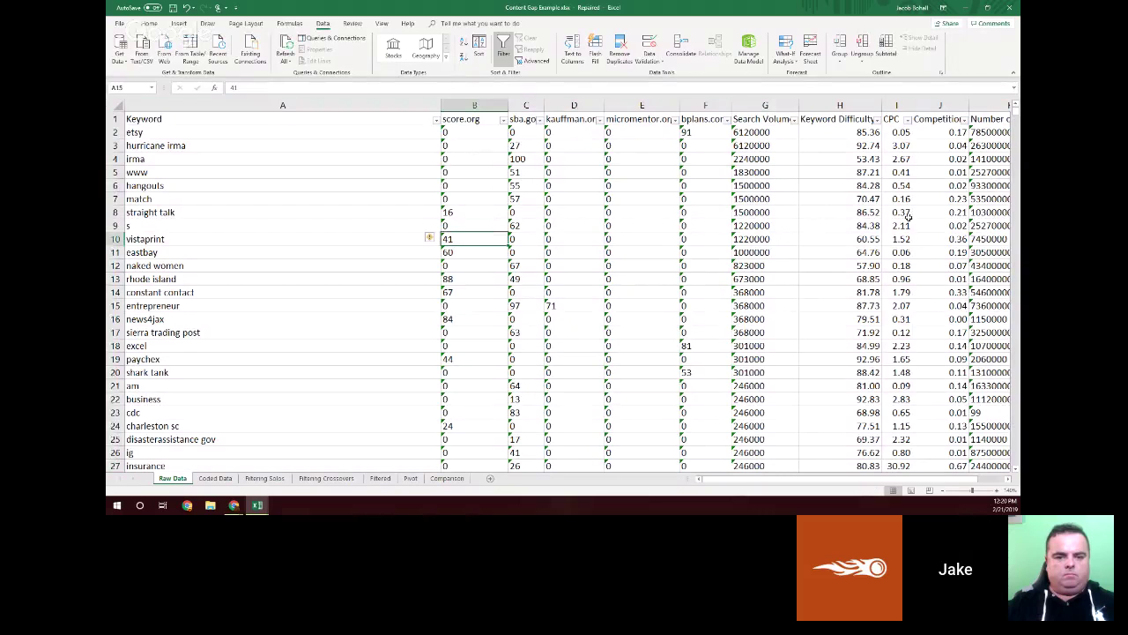
left_click(436, 119)
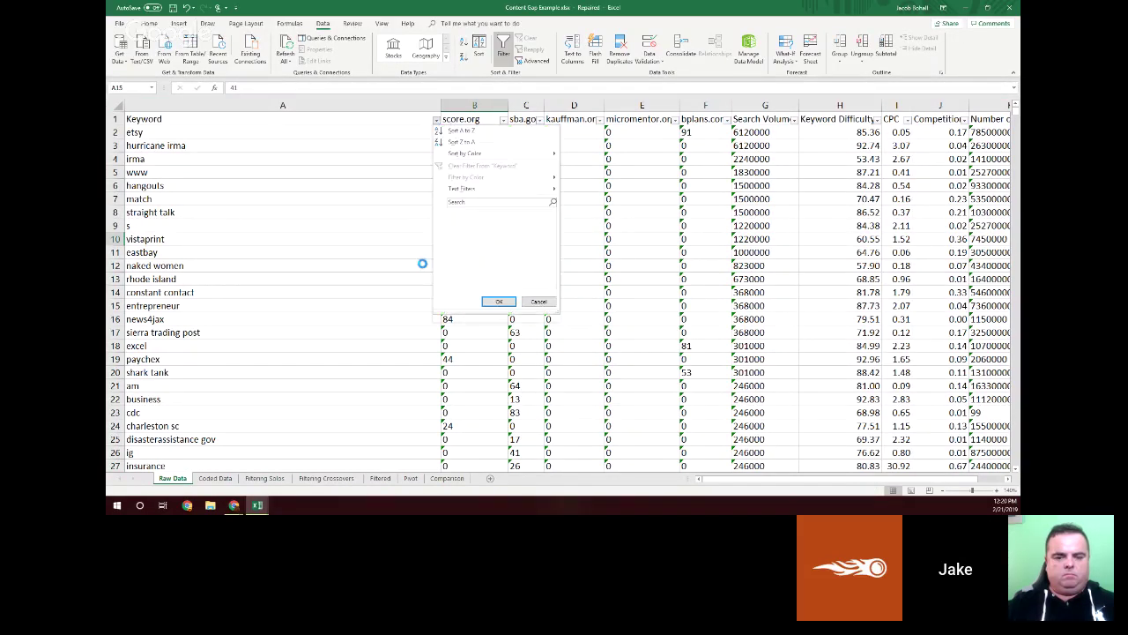
left_click(537, 301)
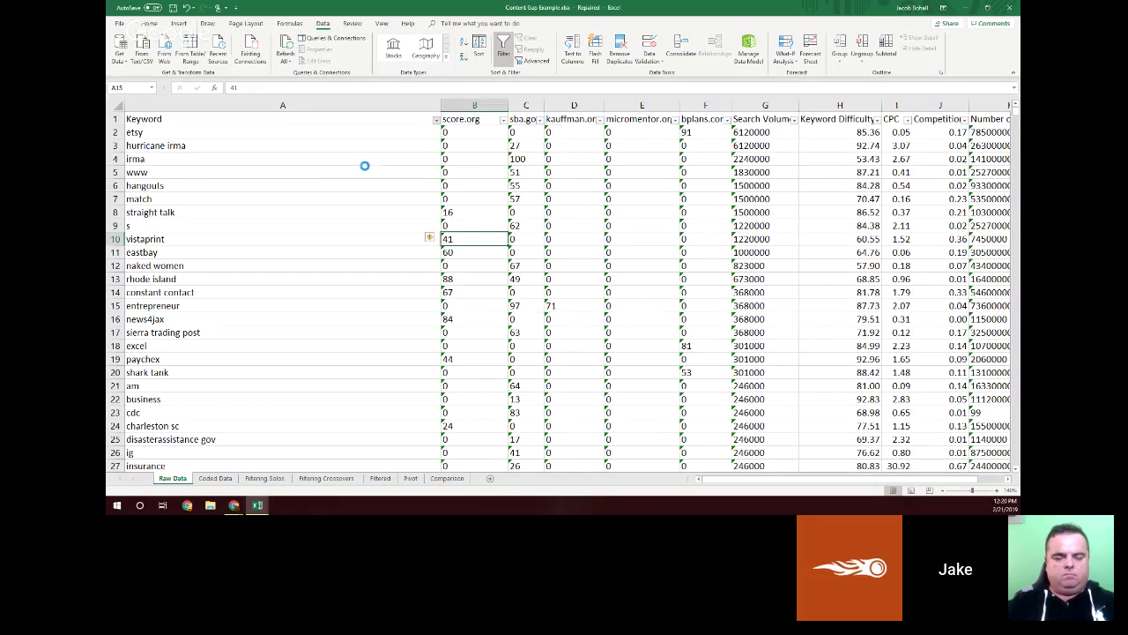
Step: Convert the score.org column from text to numbers with Text to Columns, and check the sba.gov column's filter options without applying any
left_click(474, 105)
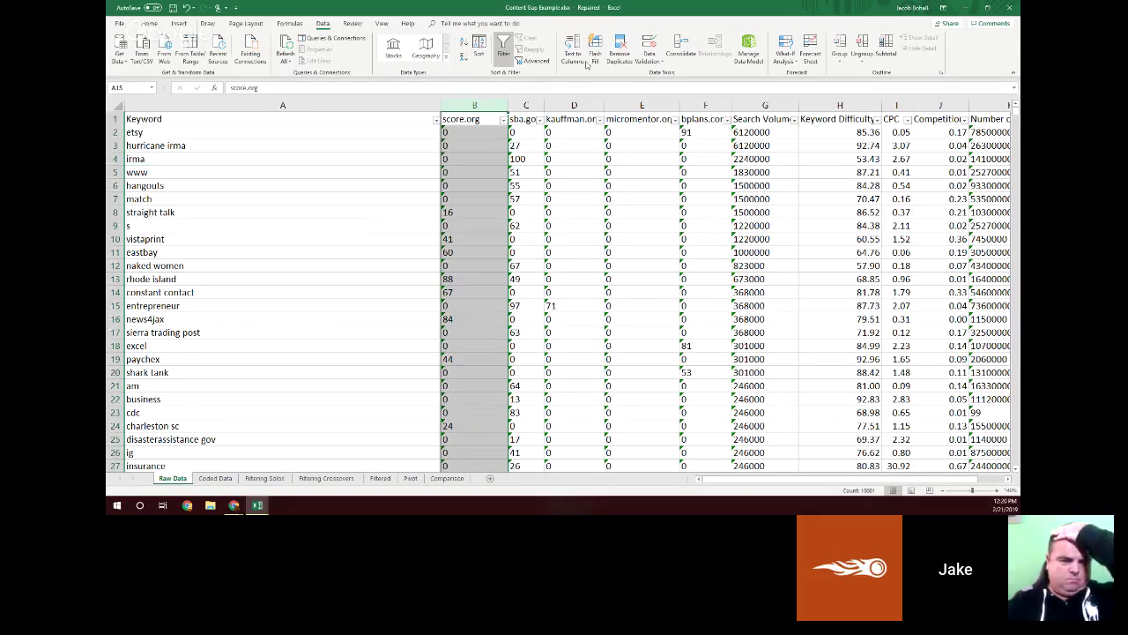
left_click(571, 60)
left_click(663, 335)
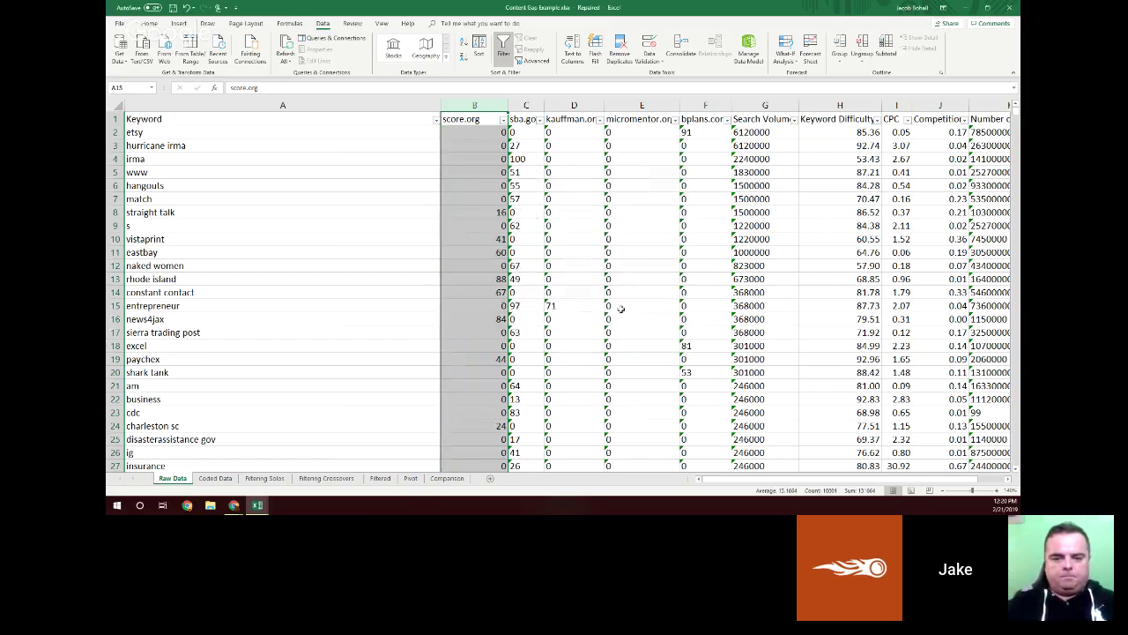
left_click(479, 132)
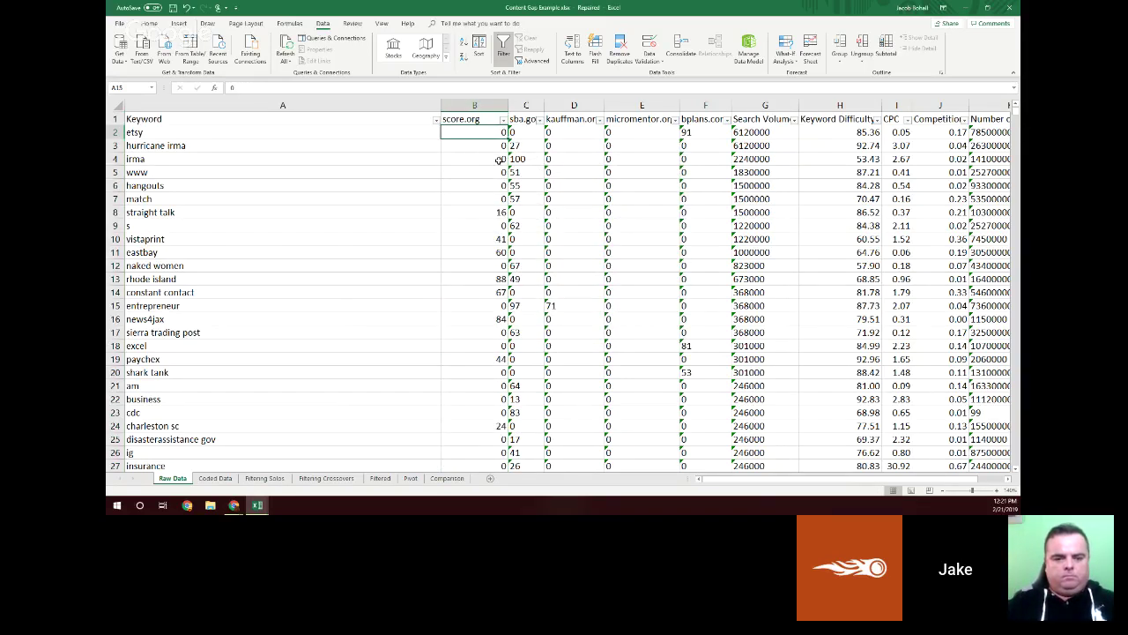
left_click(536, 120)
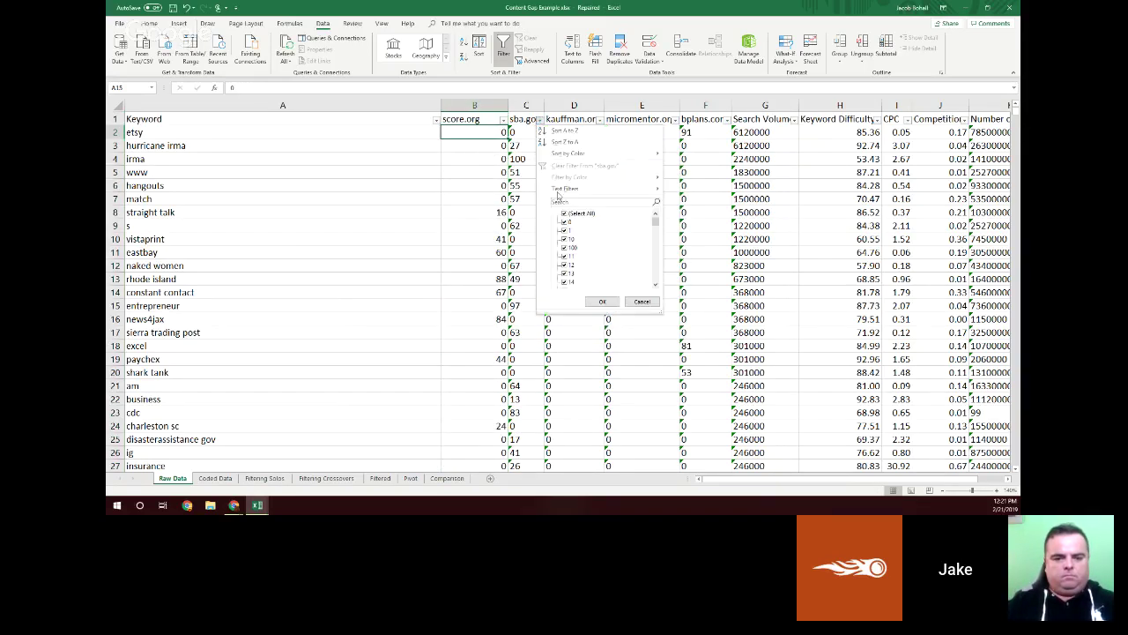
left_click(642, 303)
Step: Convert the sba.gov, kauffman.org and micromentor.org columns from text to numbers with Text to Columns, one column at a time
left_click(514, 105)
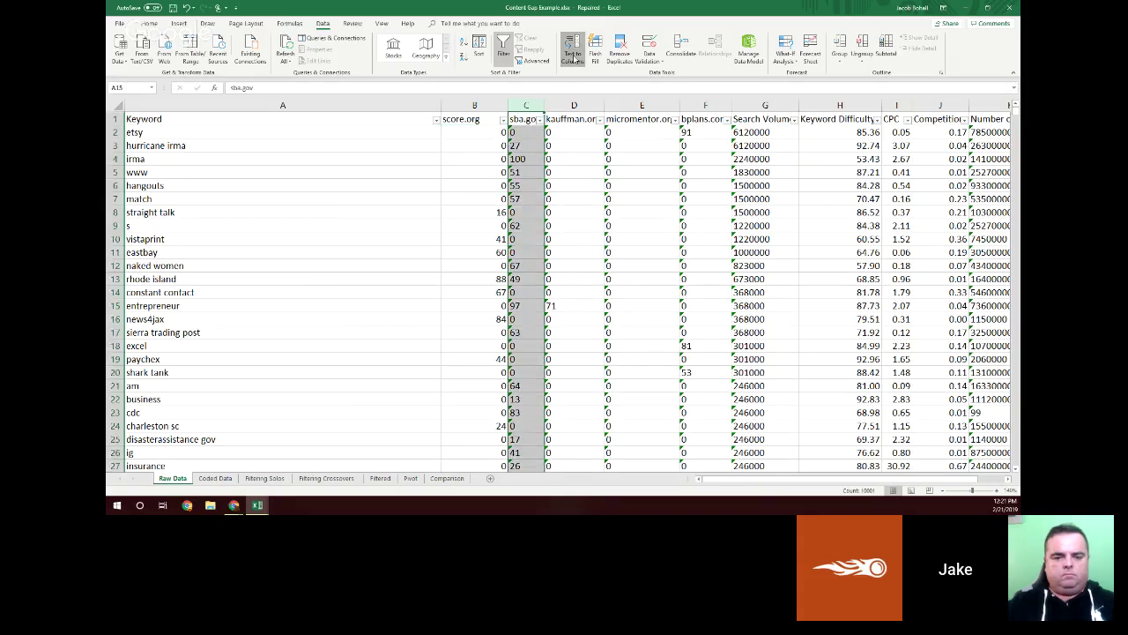
left_click(572, 53)
left_click(661, 333)
left_click(574, 105)
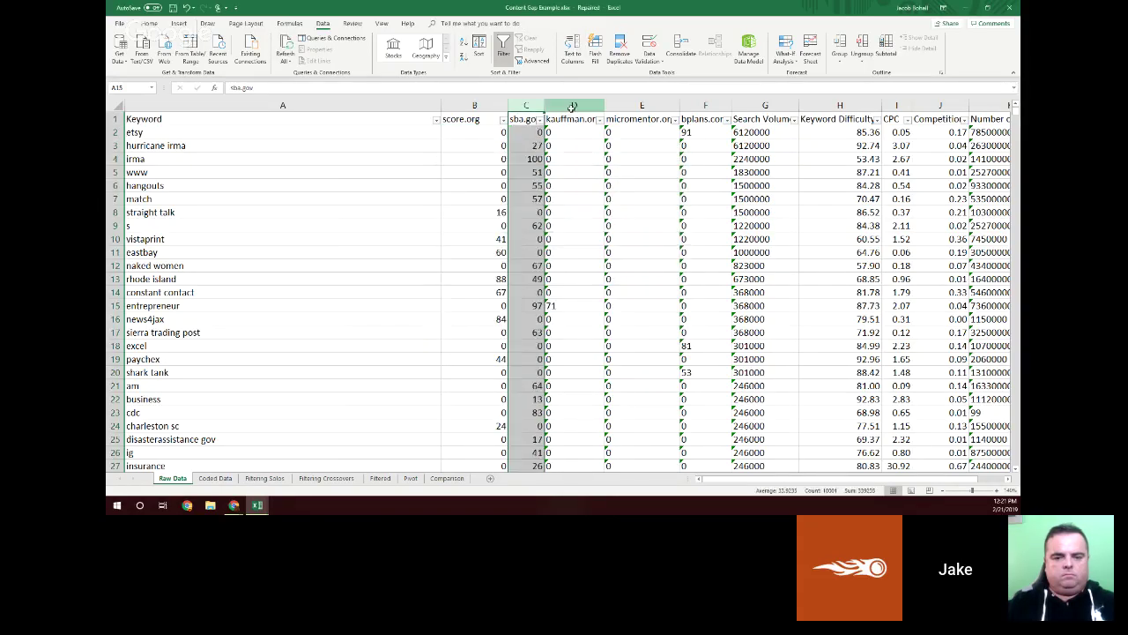
left_click(572, 51)
left_click(661, 332)
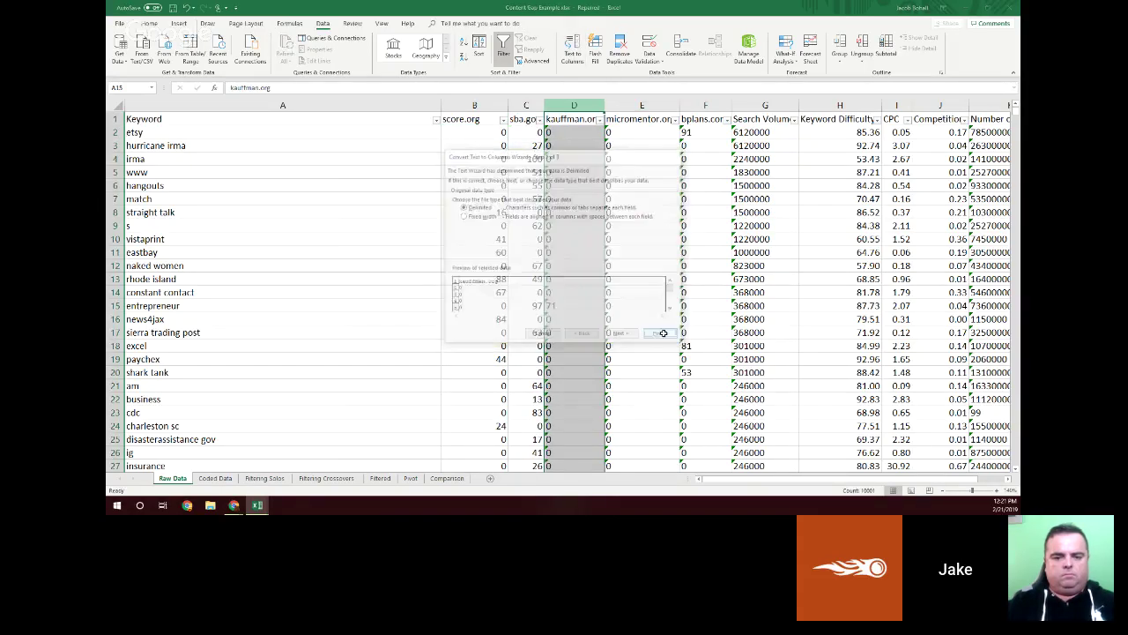
left_click(630, 105)
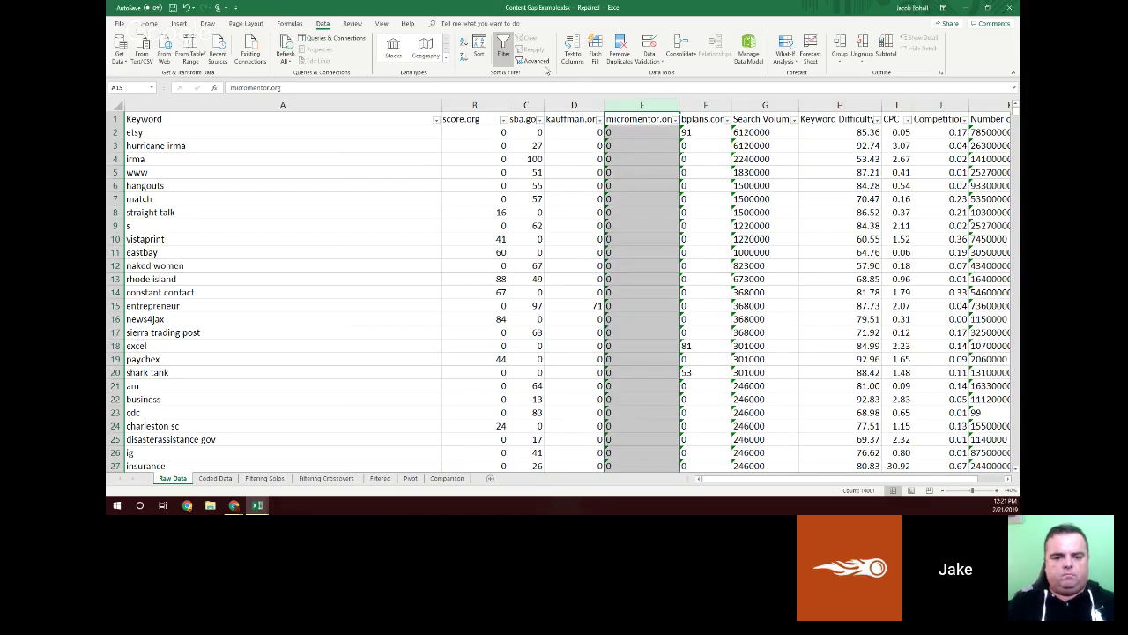
left_click(572, 51)
left_click(661, 332)
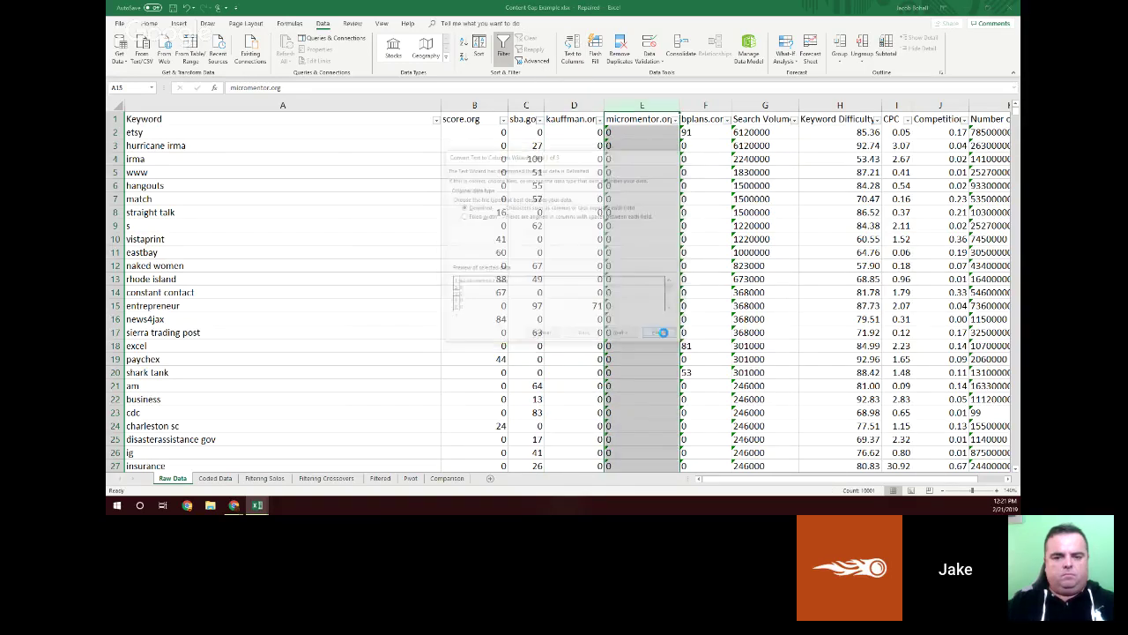
Step: Convert the bplans.com and Search Volume columns from text to numbers with Text to Columns
left_click(706, 105)
left_click(572, 51)
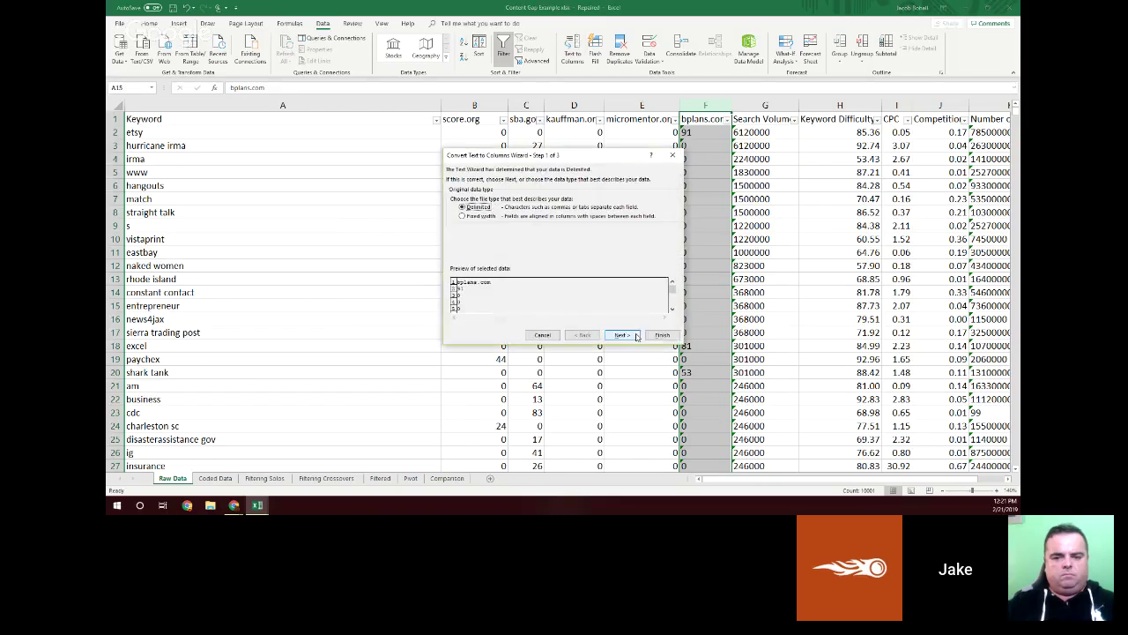
left_click(661, 335)
left_click(765, 105)
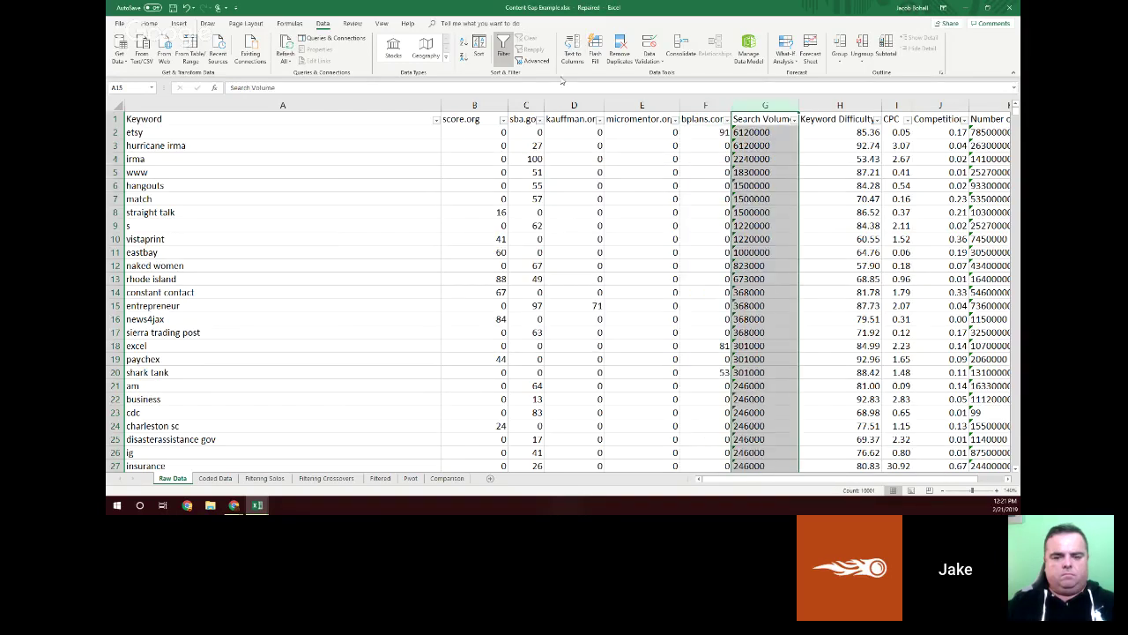
left_click(572, 52)
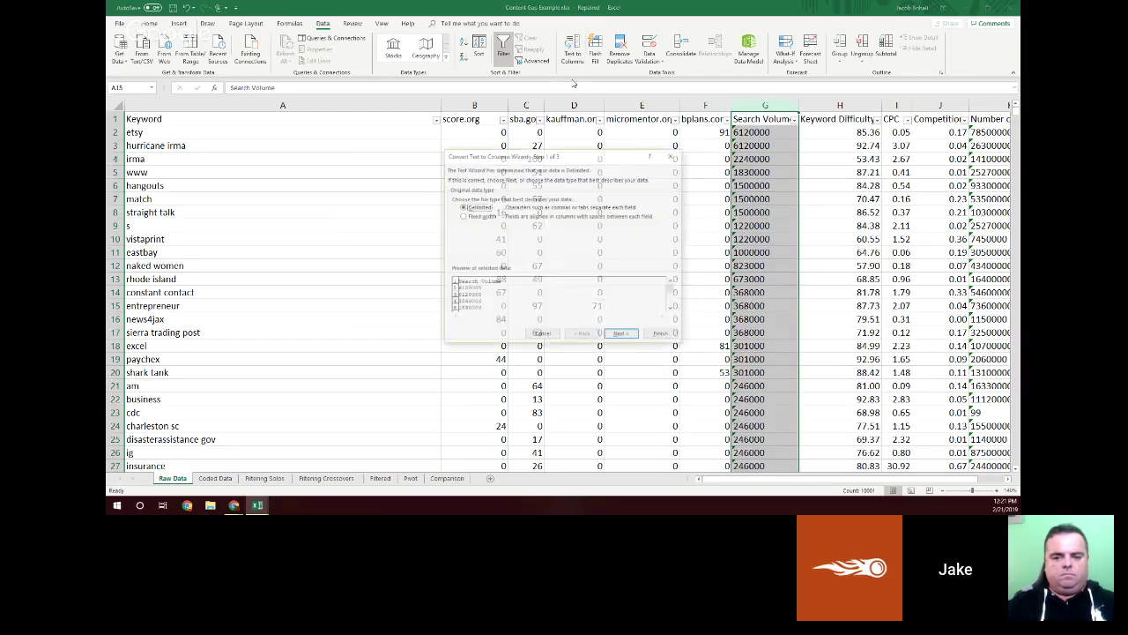
left_click(661, 335)
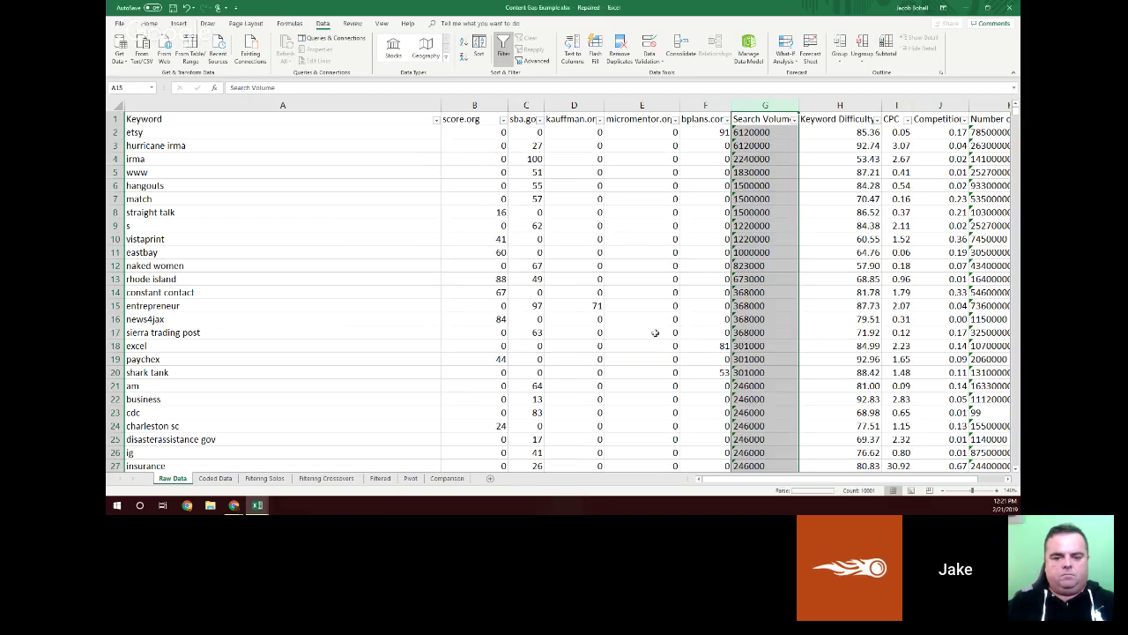
left_click(668, 220)
left_click(501, 184)
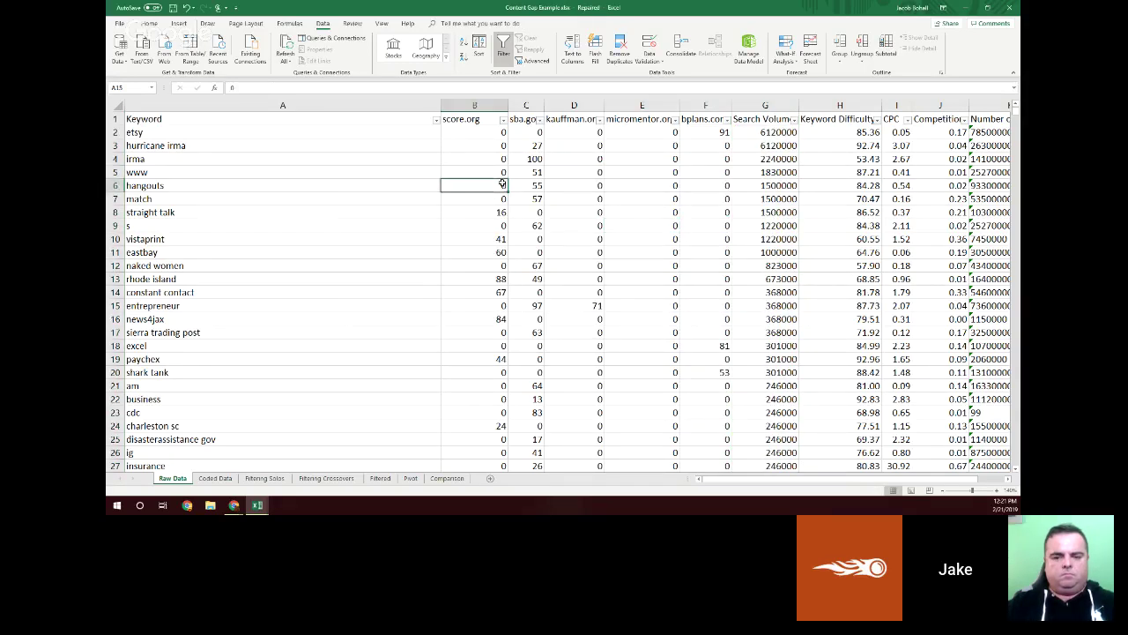
left_click_drag(489, 133, 674, 267)
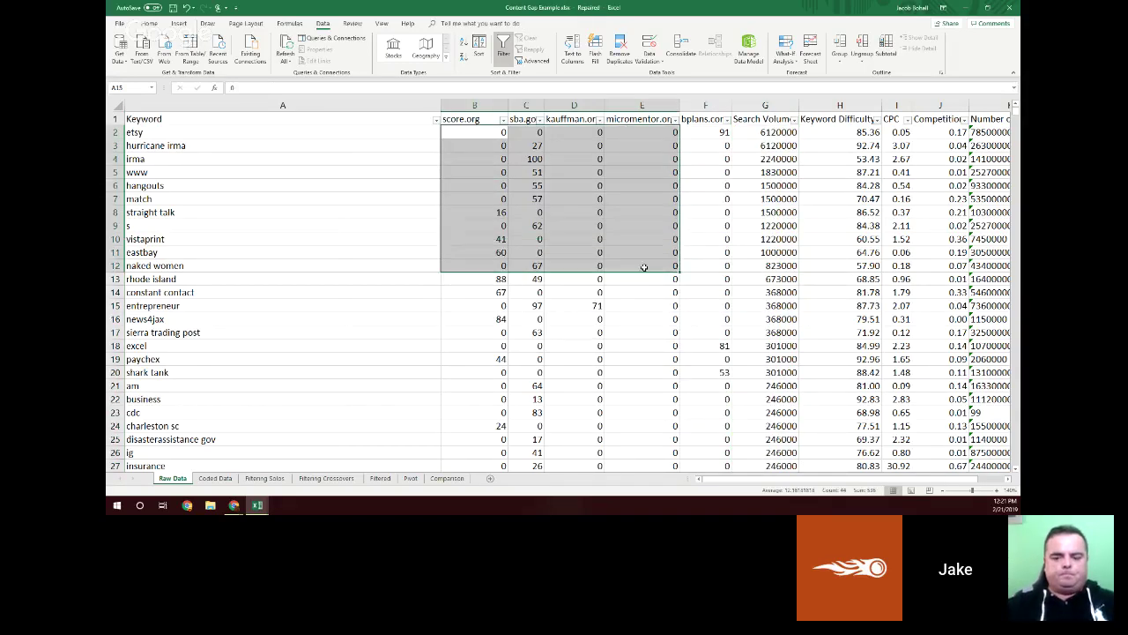
left_click(510, 200)
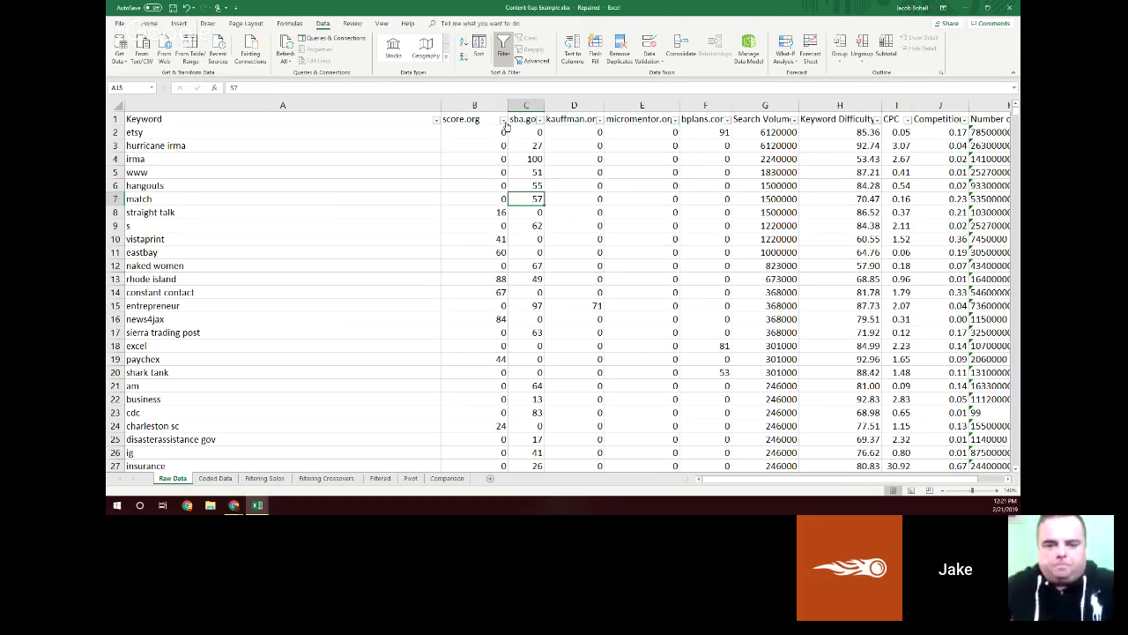
key("Left")
key("Up")
key("Up")
key("Up")
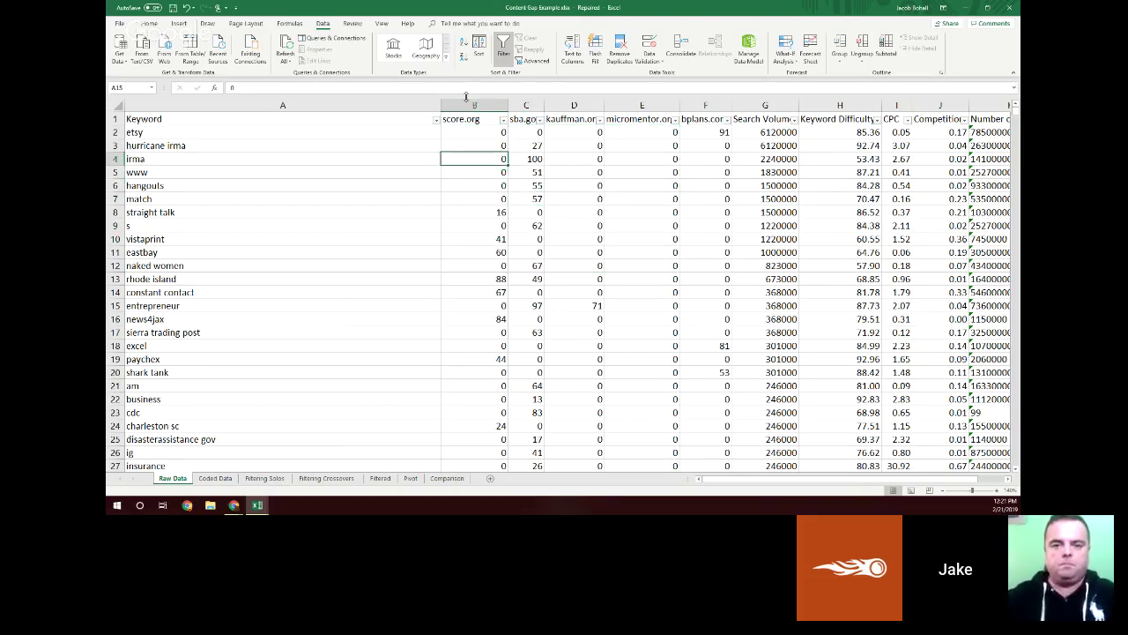
left_click_drag(466, 99, 705, 104)
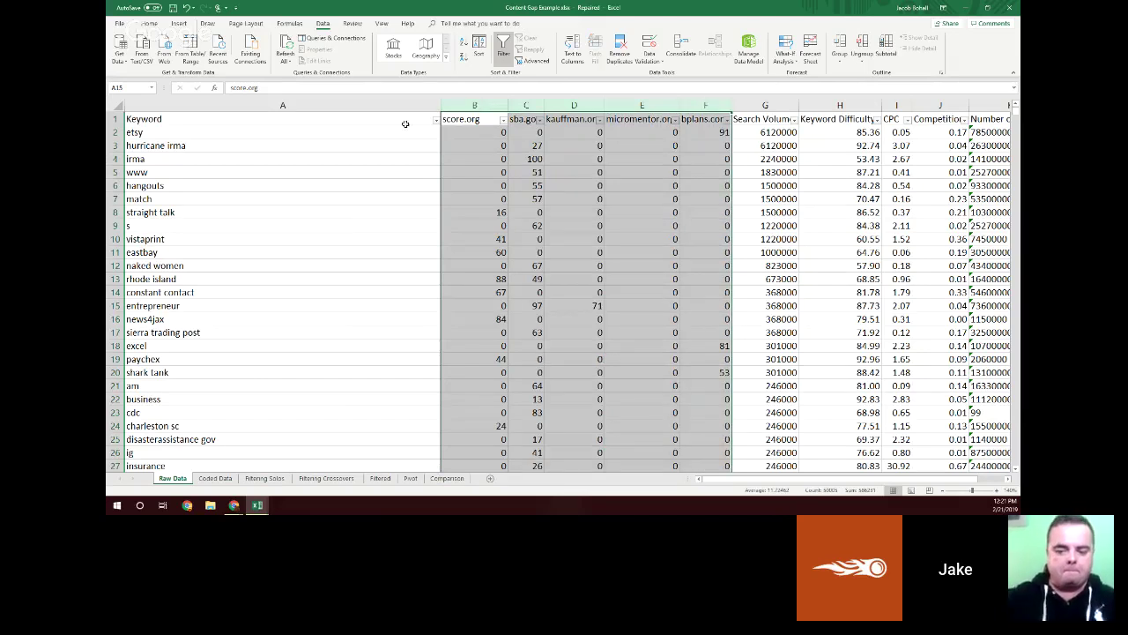
left_click(461, 123)
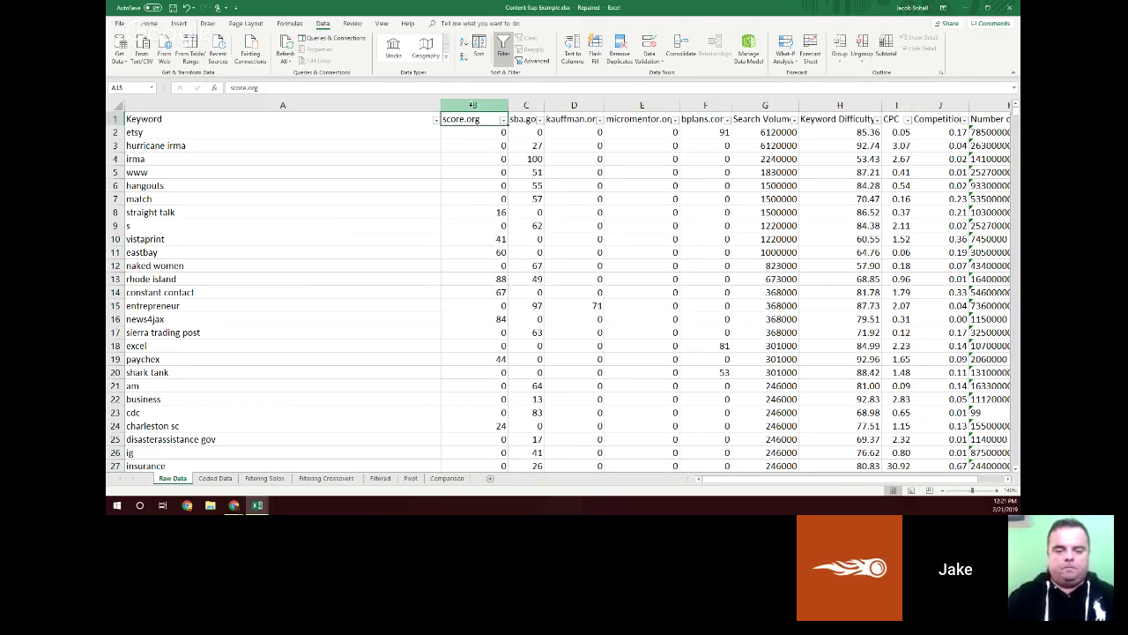
Step: Add a conditional formatting rule to the five domain columns that marks values between 1 and 25 with Green Fill with Dark Green Text
left_click_drag(470, 105, 701, 107)
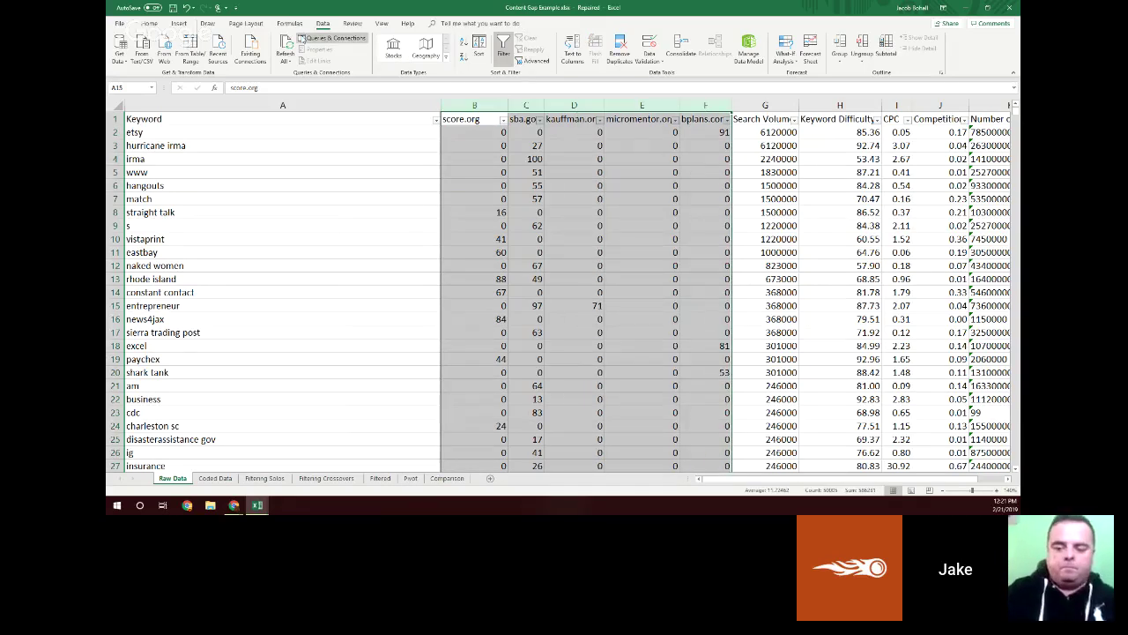
left_click(150, 23)
left_click(506, 51)
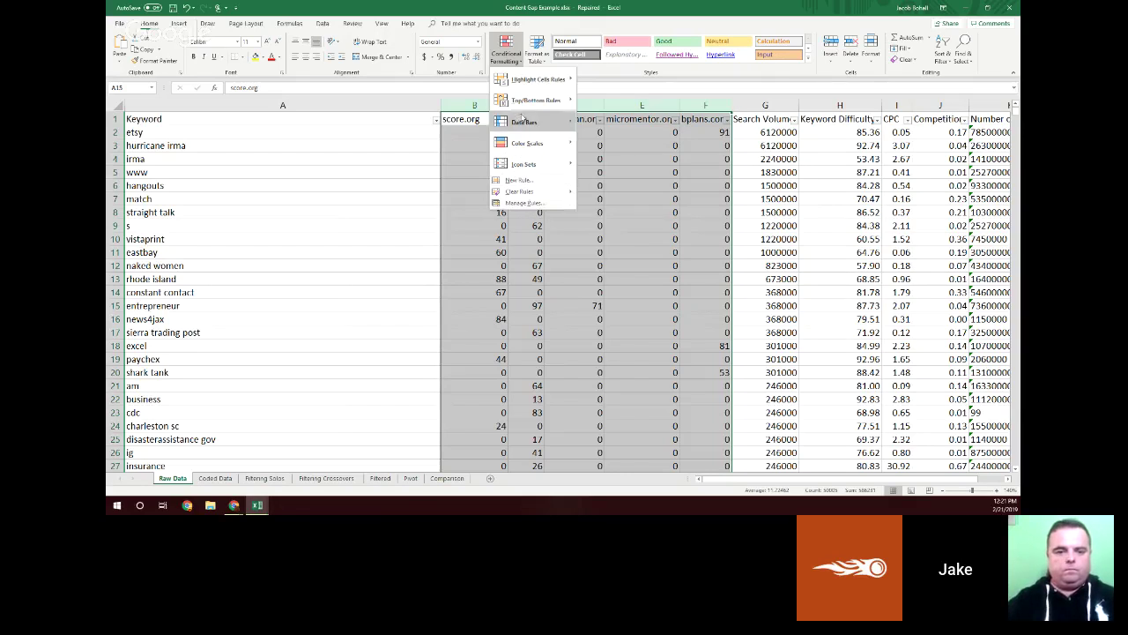
mouse_move(571, 84)
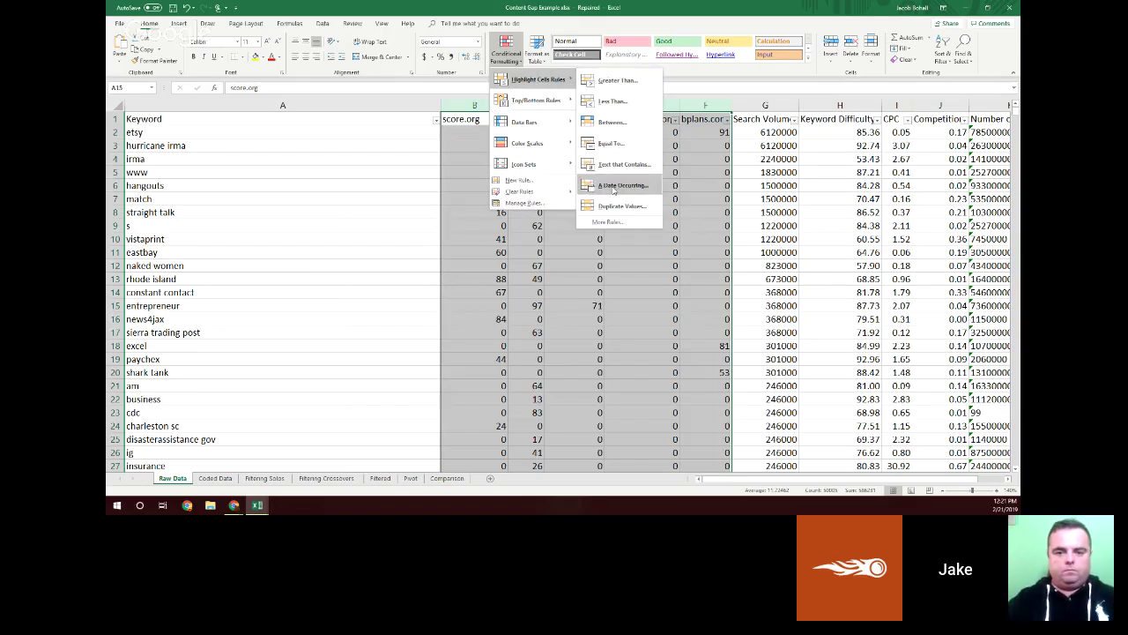
left_click(613, 123)
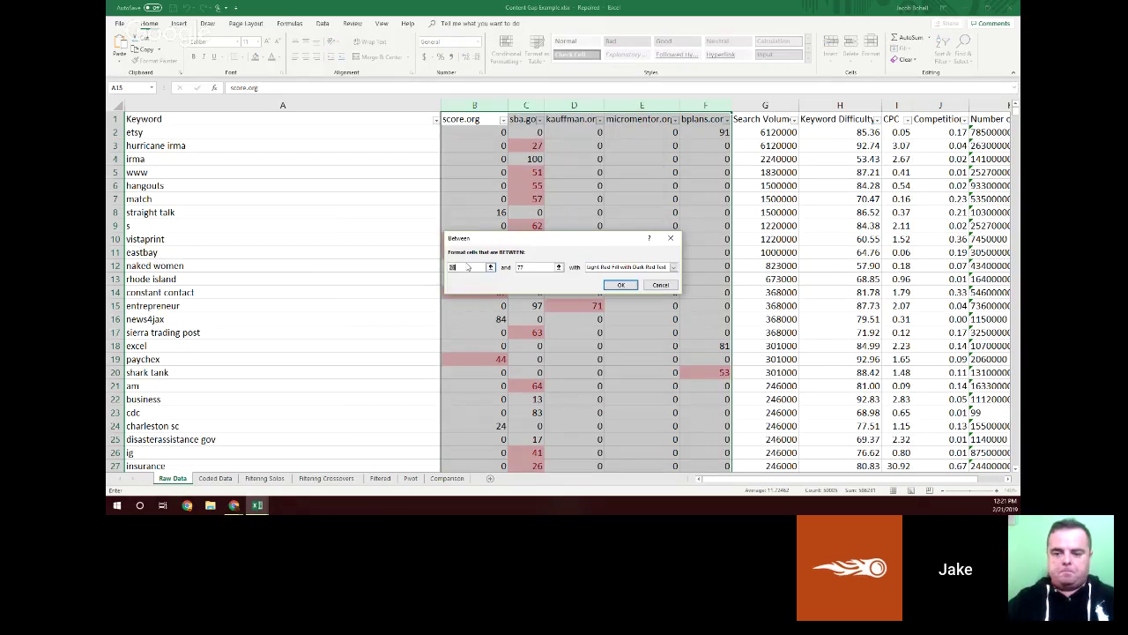
type("1")
key("Tab")
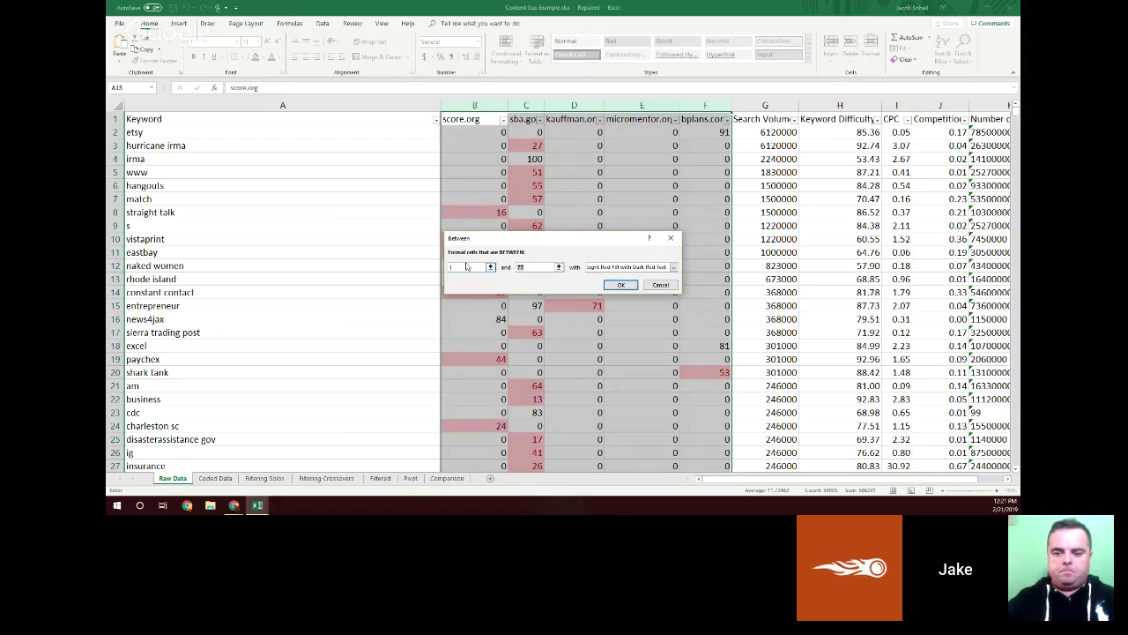
type("25")
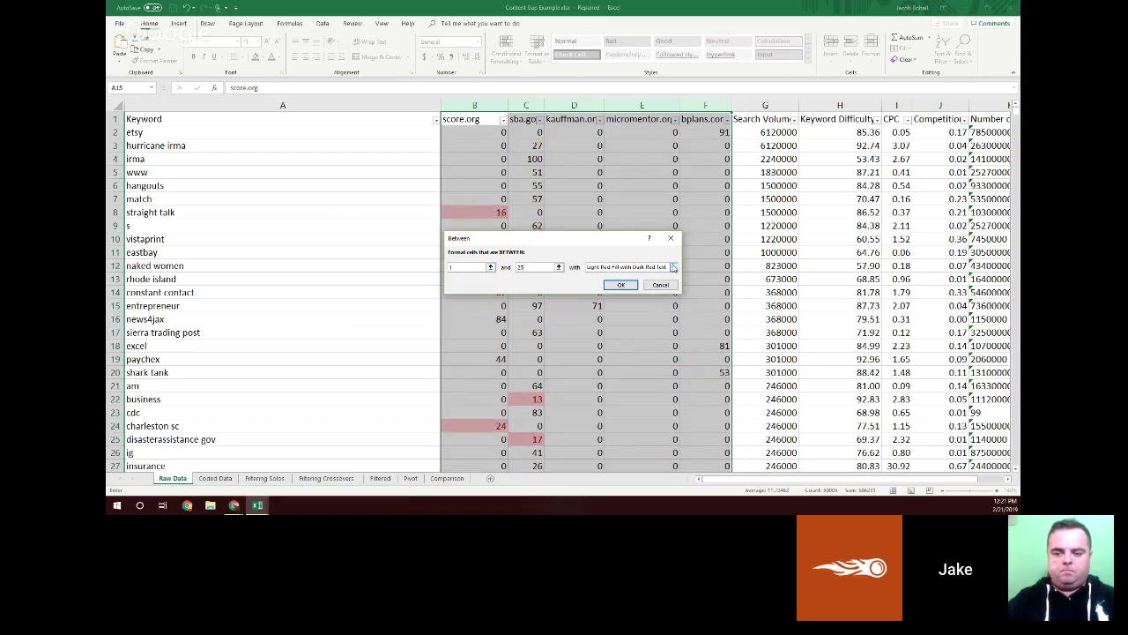
left_click(672, 266)
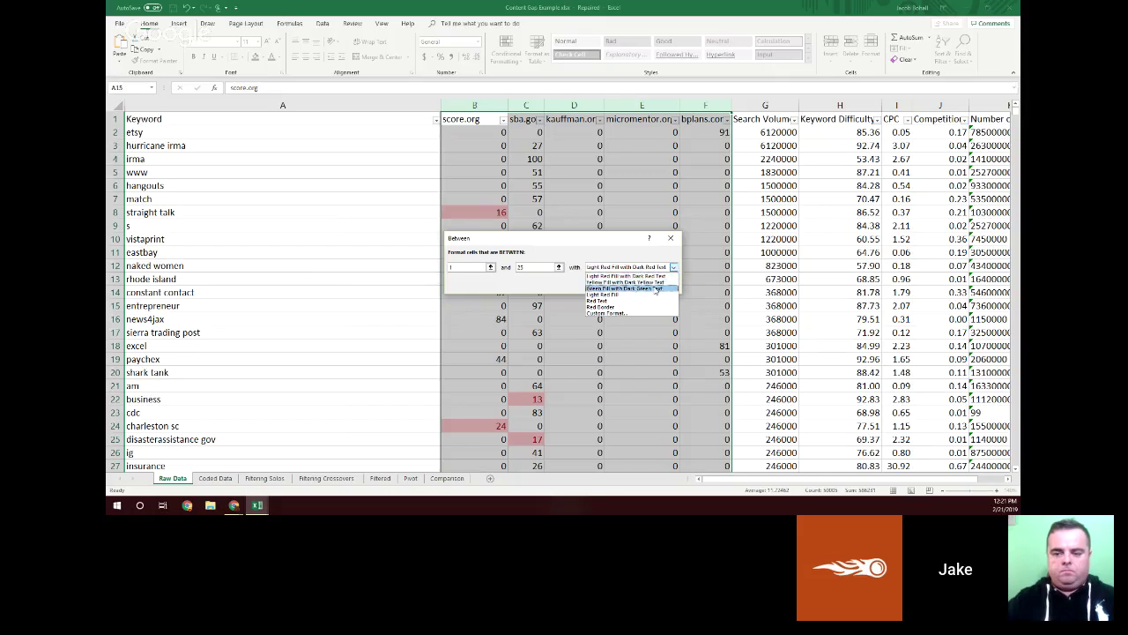
left_click(656, 288)
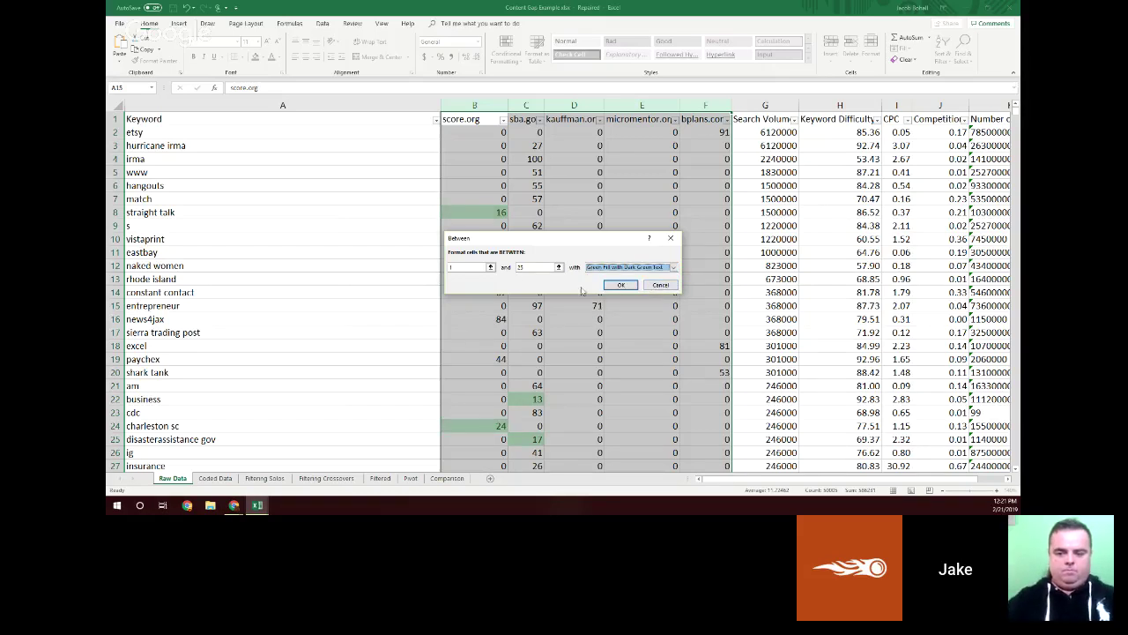
left_click(621, 284)
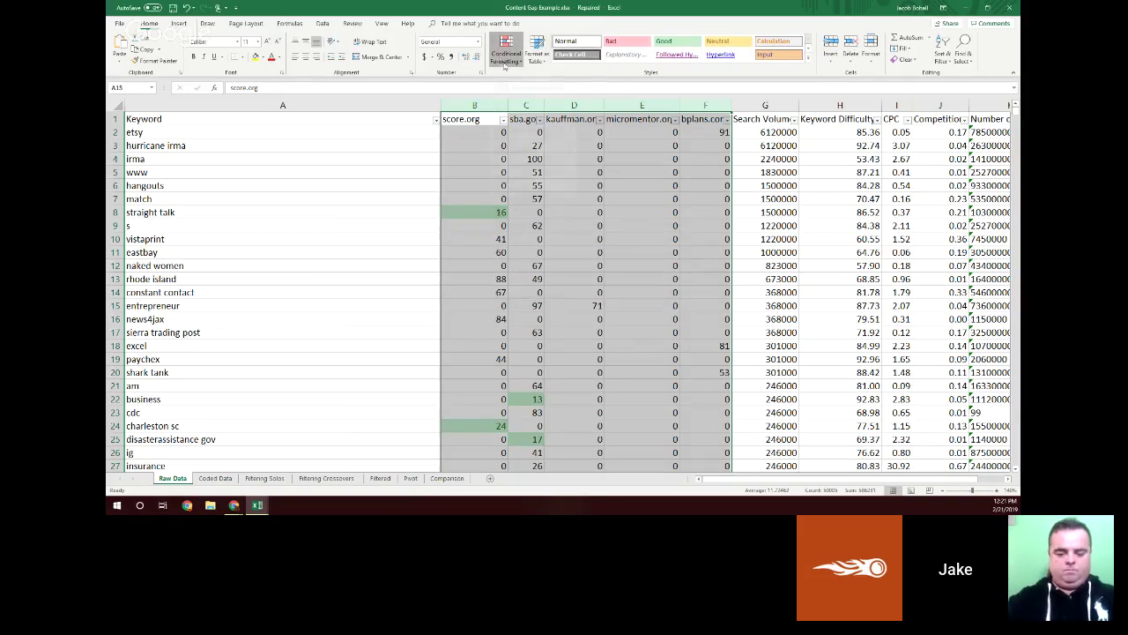
Step: Add a second rule to the five domain columns that marks values between 26 and 50 with Light Red Fill with Dark Red Text
left_click(506, 50)
mouse_move(547, 80)
left_click(612, 121)
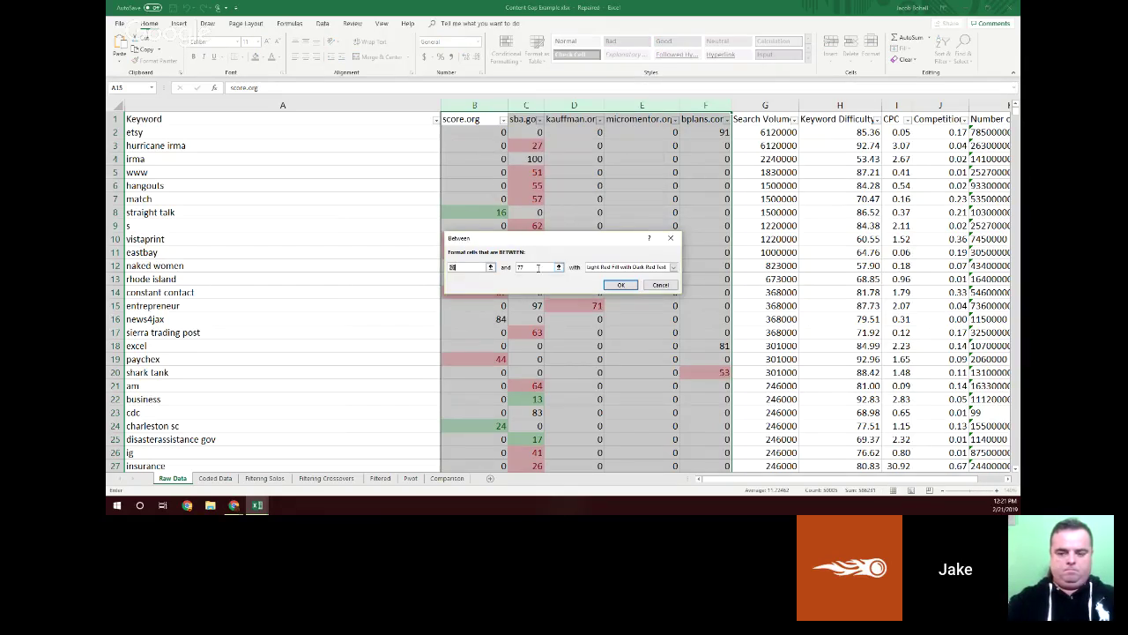
double_click(538, 267)
type("50")
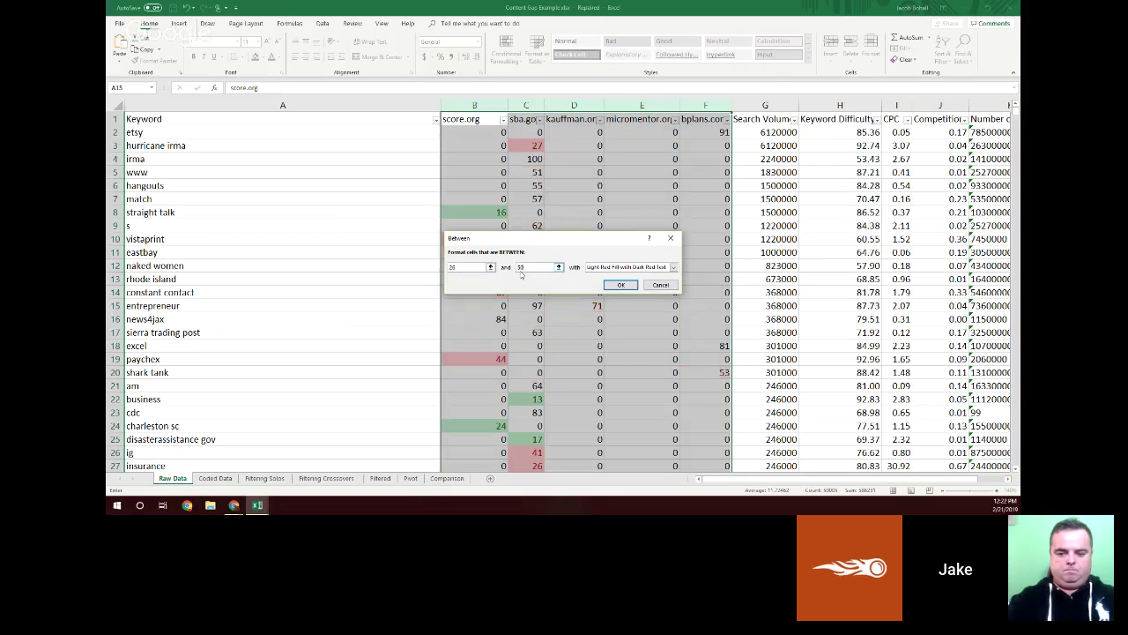
left_click(603, 268)
left_click(604, 275)
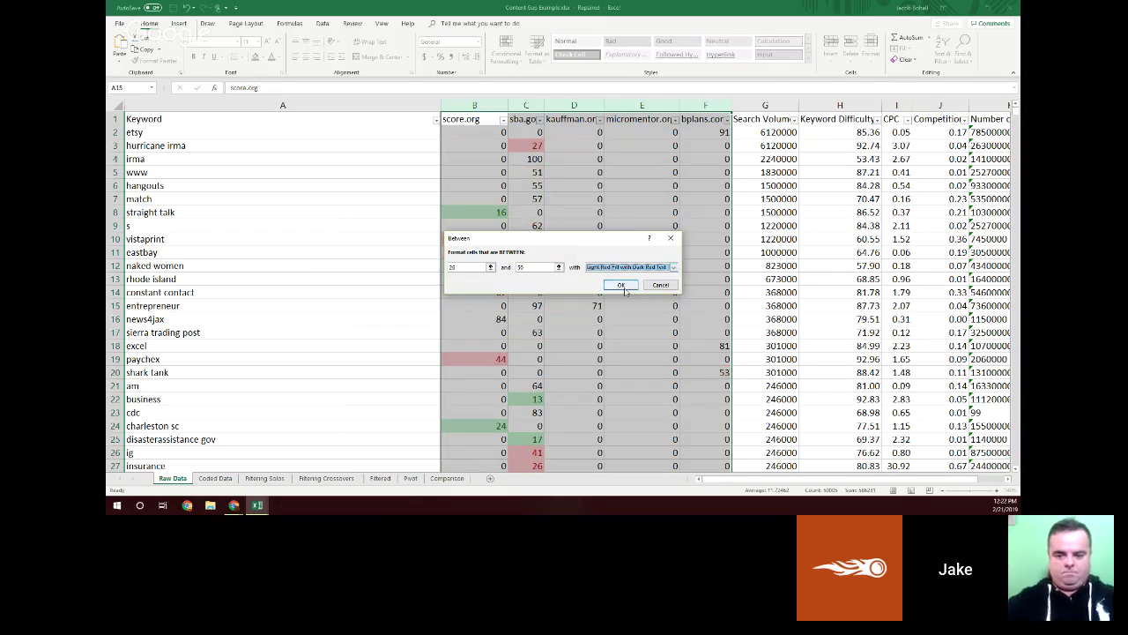
left_click(620, 284)
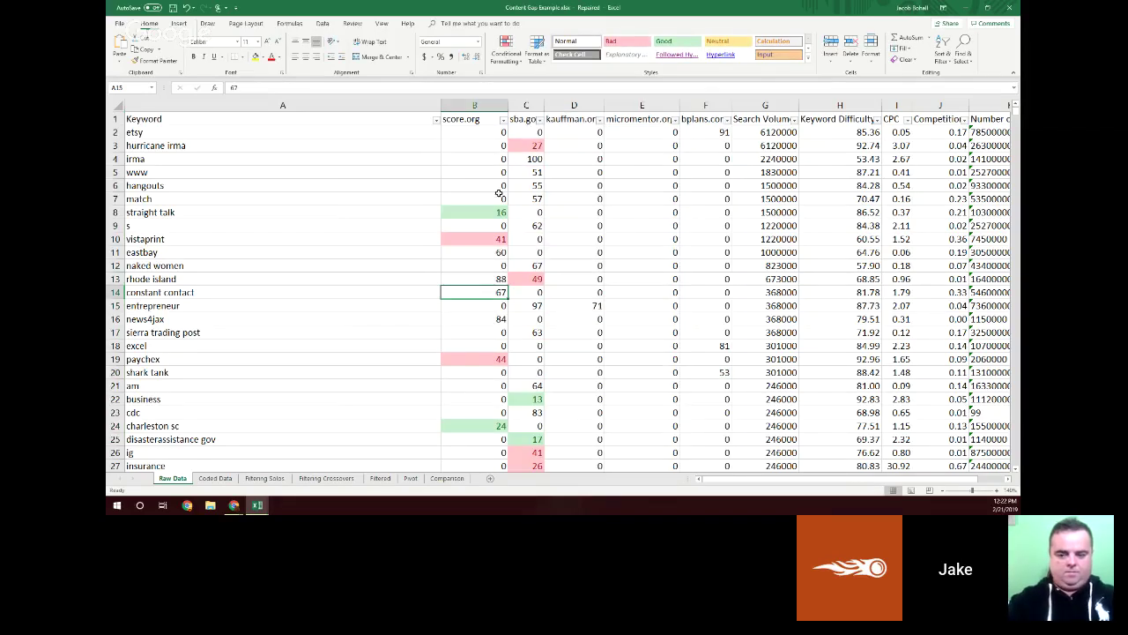
Step: Filter the score.org column by the green cell color
scroll(547, 200, "down", 15)
scroll(507, 146, "up", 15)
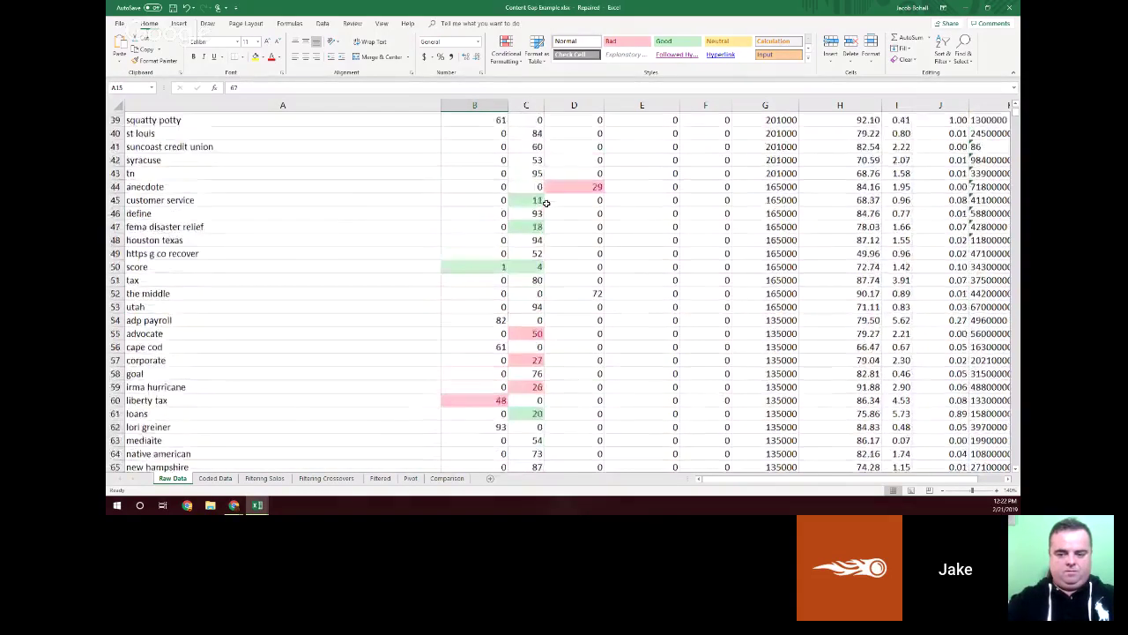
left_click(505, 119)
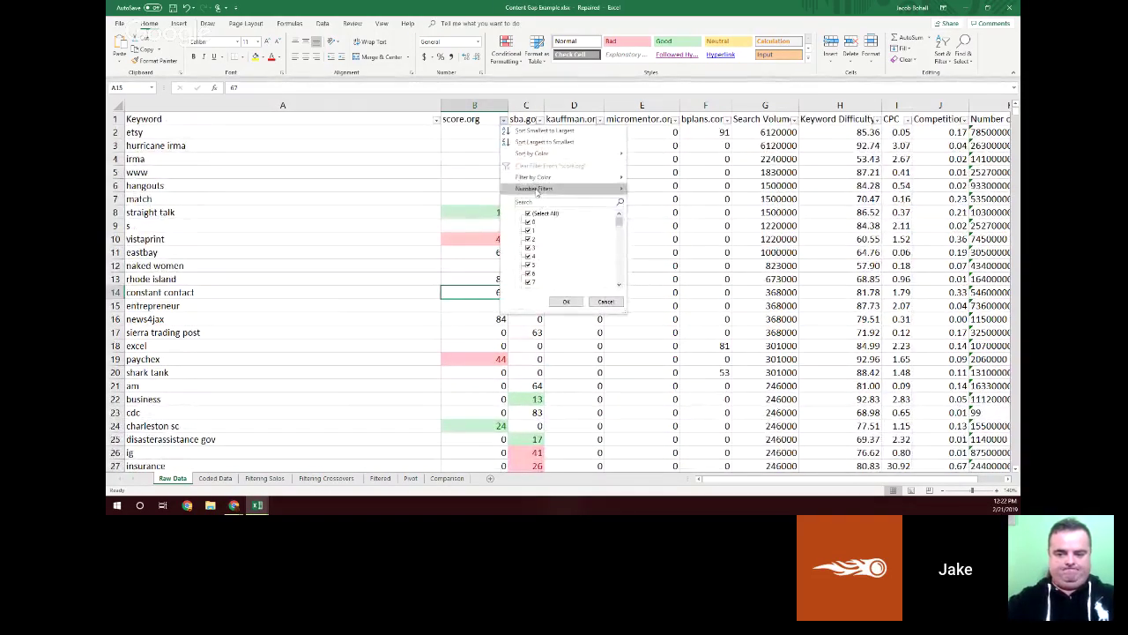
mouse_move(546, 177)
left_click(654, 189)
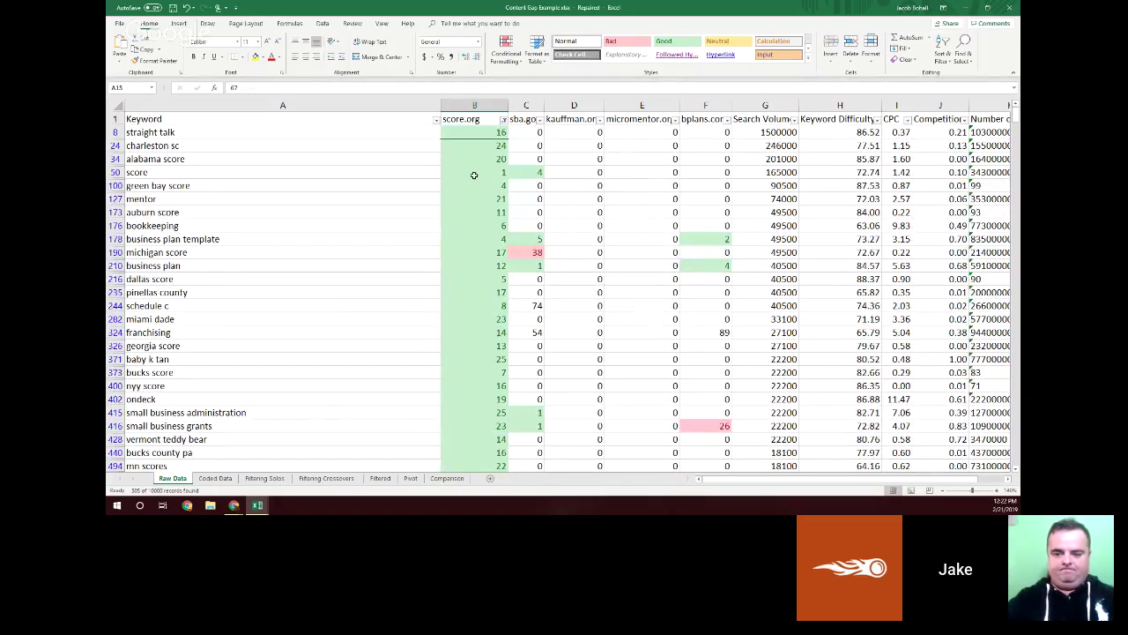
Step: Insert a new column between Keyword and score.org and enter Priority as its header
scroll(473, 175, "down", 3)
scroll(473, 175, "up", 5)
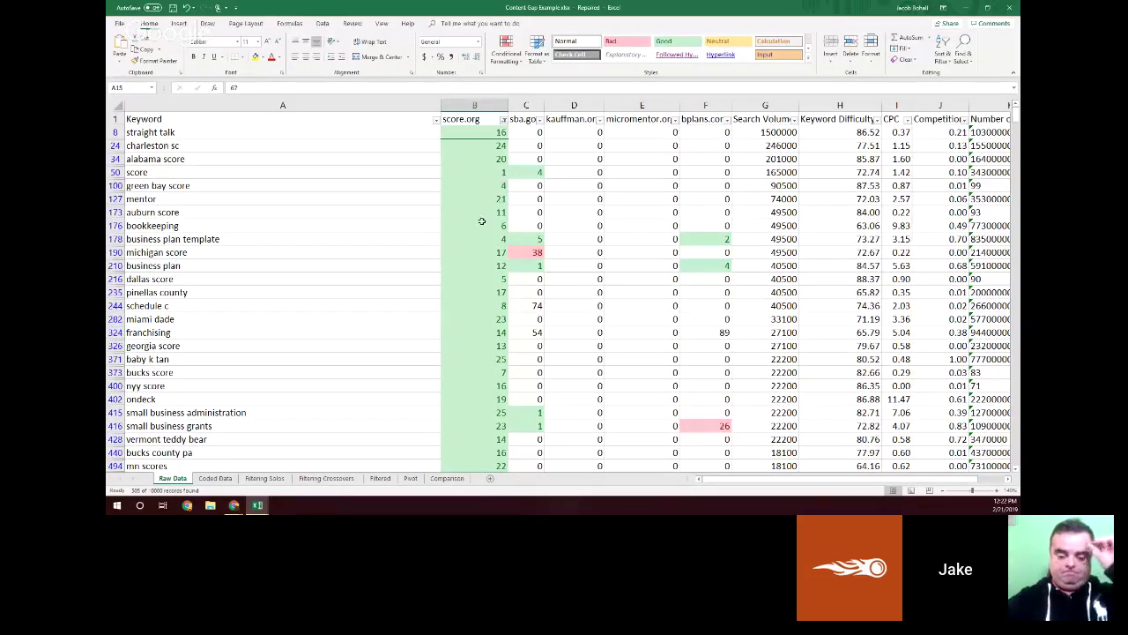
left_click(474, 106)
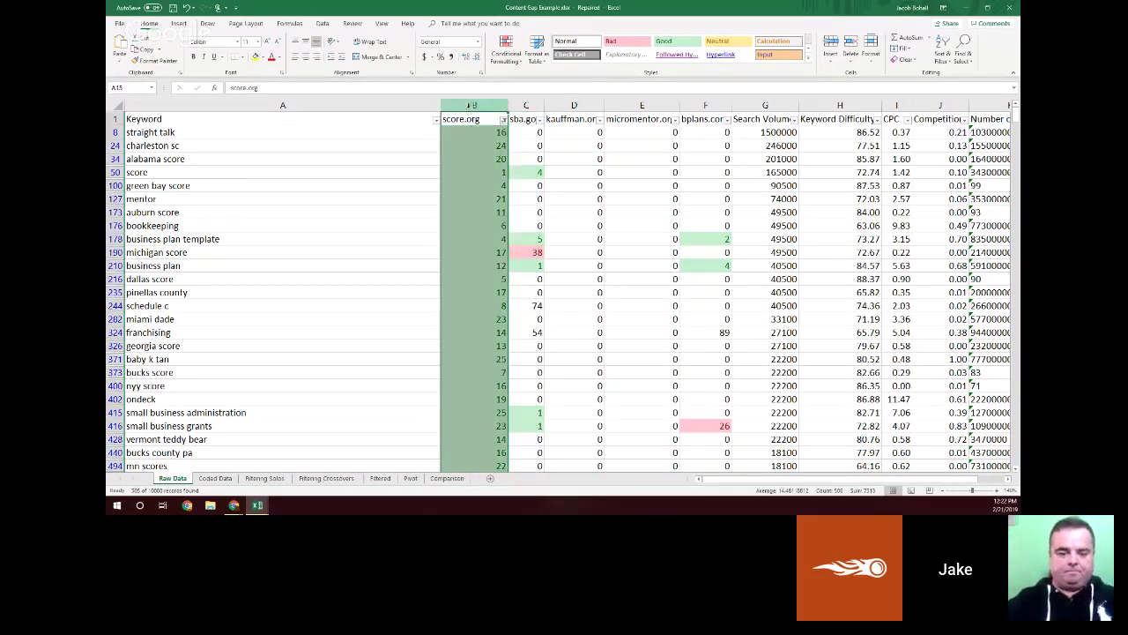
right_click(473, 109)
left_click(498, 175)
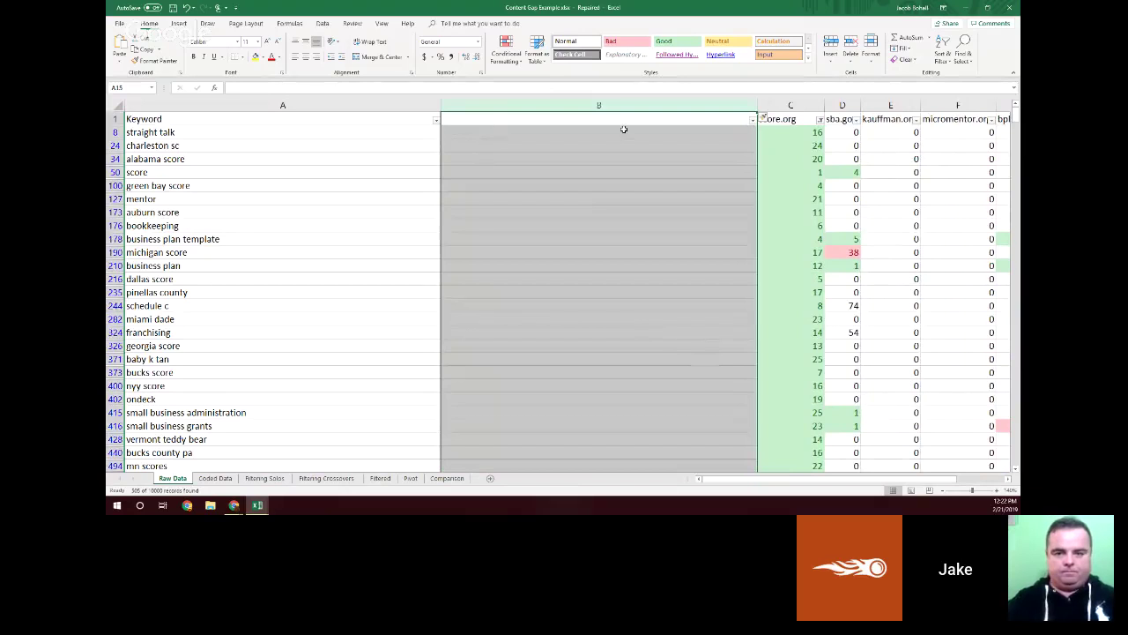
left_click(623, 121)
type("Priority")
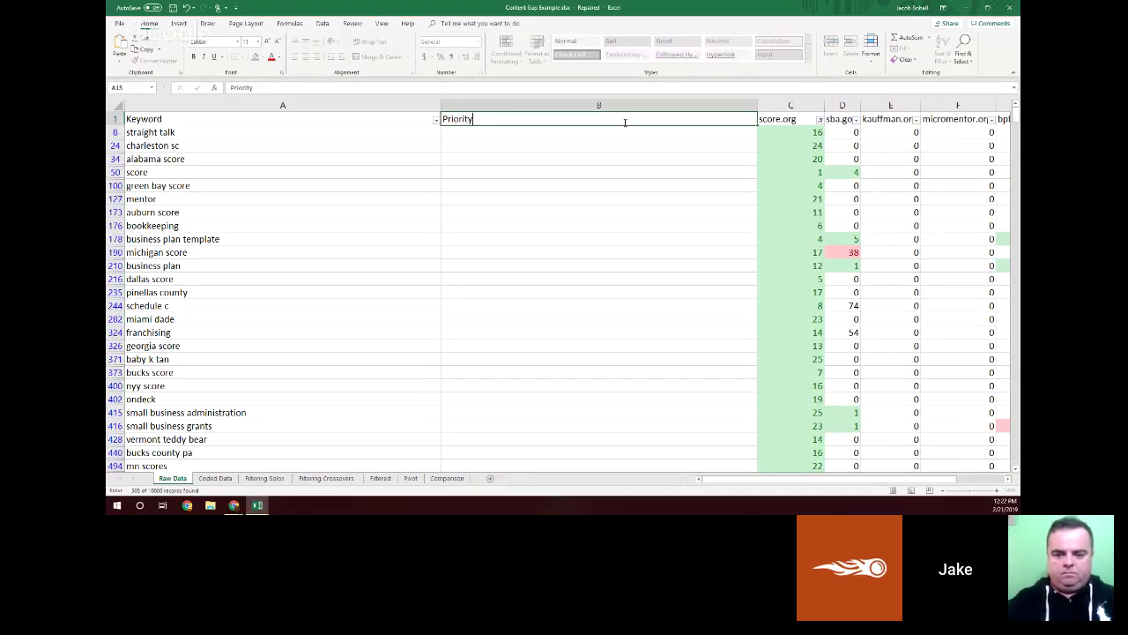
key("Return")
Step: Rename the new column's header to Bucket and narrow the column to fit beside Keyword
left_click(623, 118)
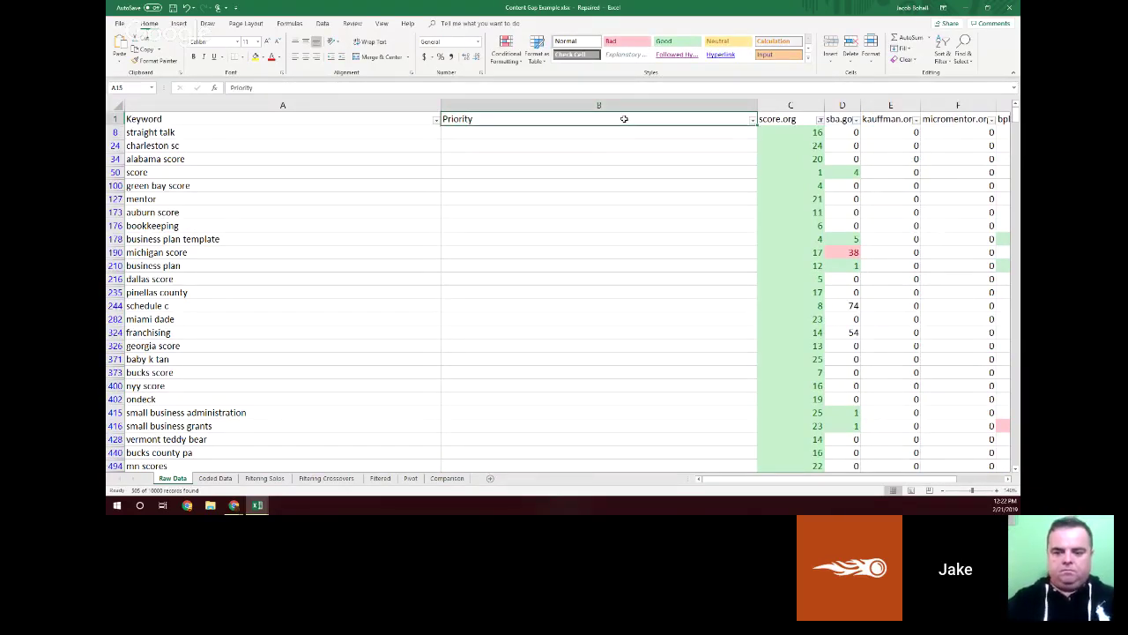
type("Bucket")
key("Return")
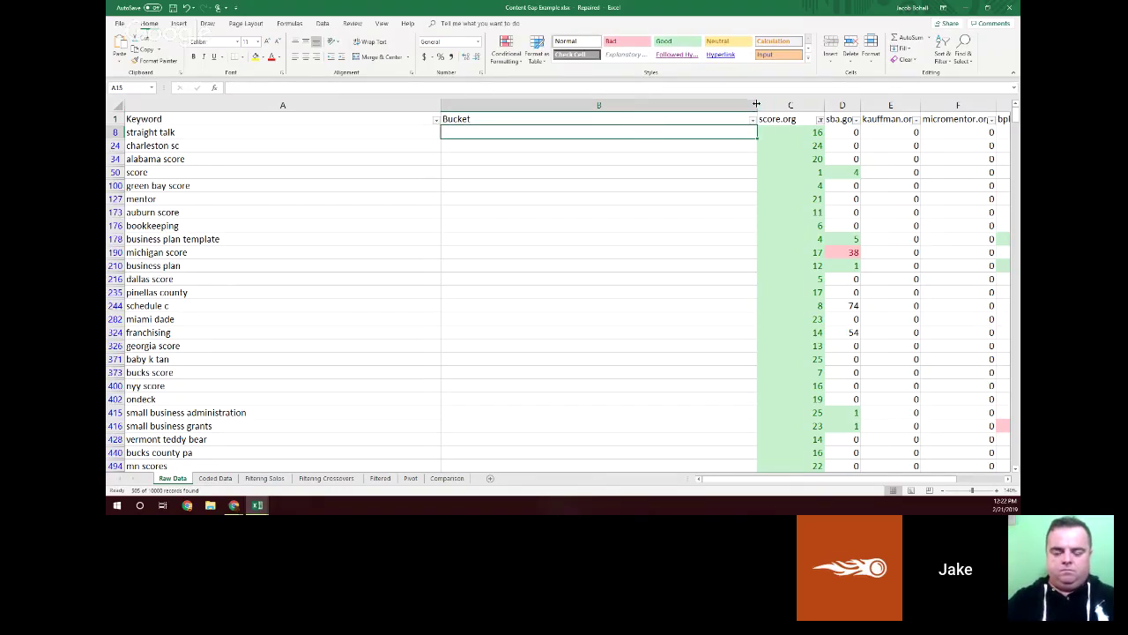
left_click_drag(756, 105, 504, 107)
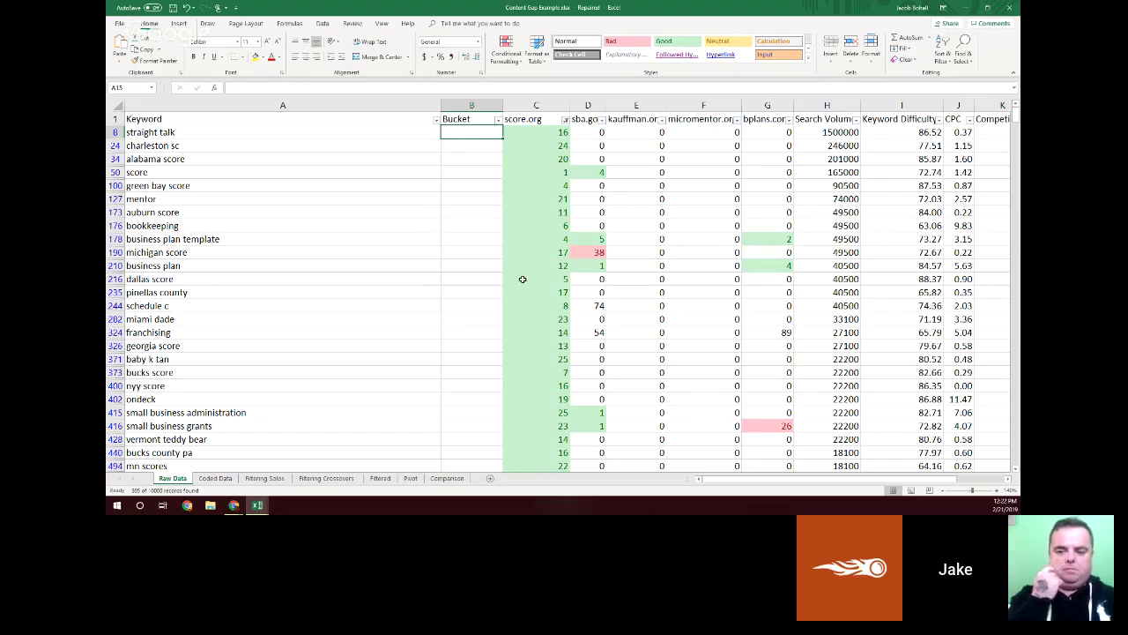
Step: Try out the bucket value 1 for charleston sc and alabama score, and clear those cells again
left_click(474, 174)
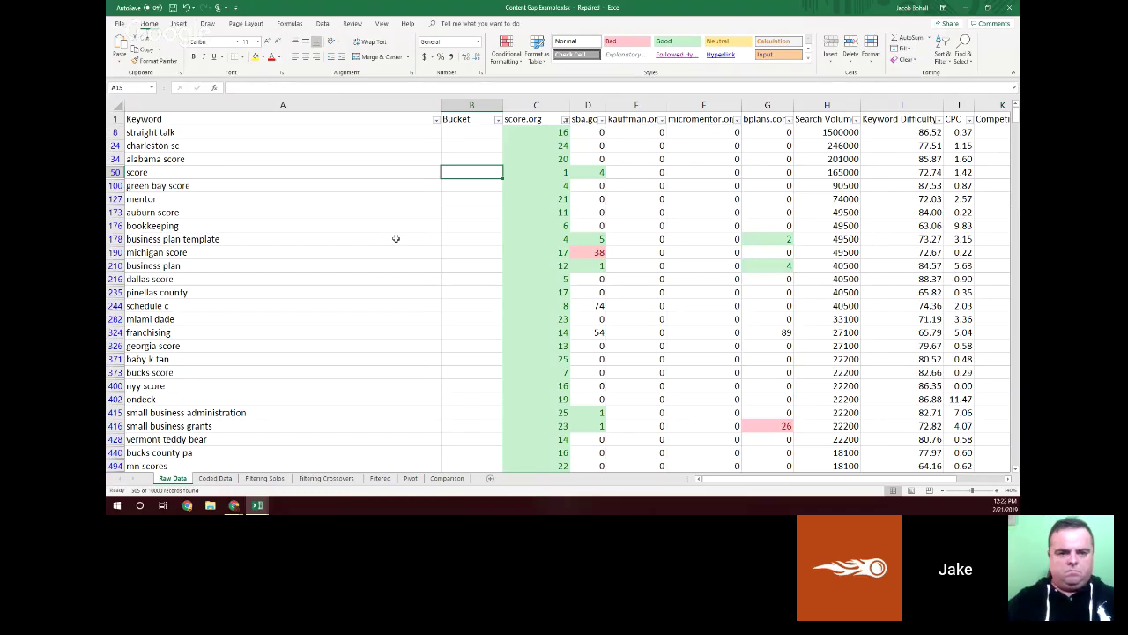
key("Down")
left_click(468, 211)
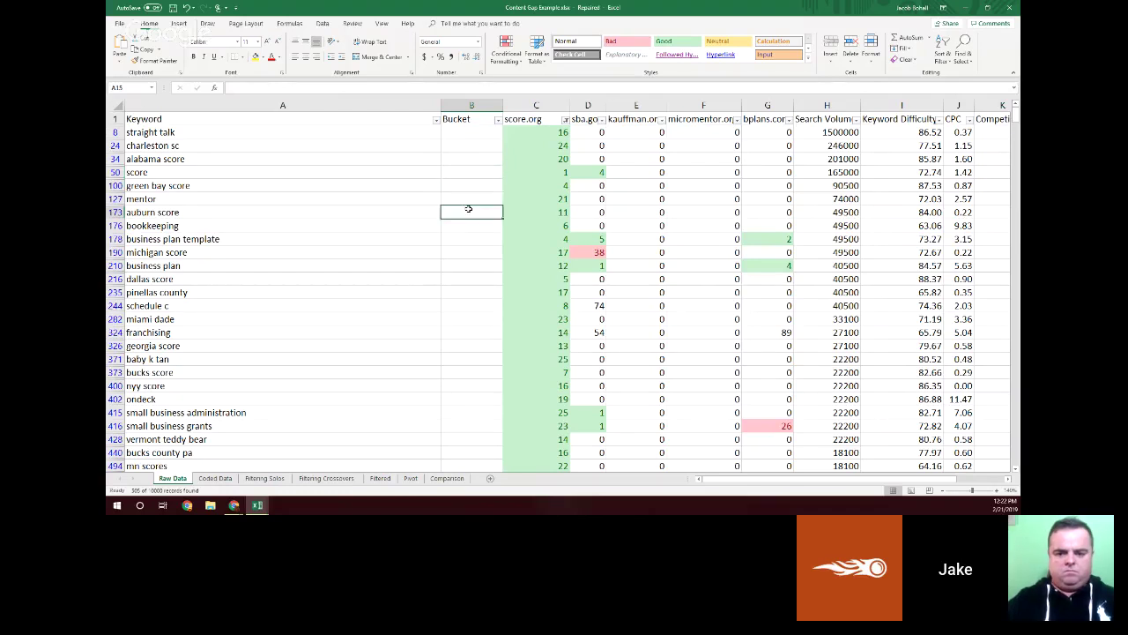
left_click(468, 143)
type("1")
key("Return")
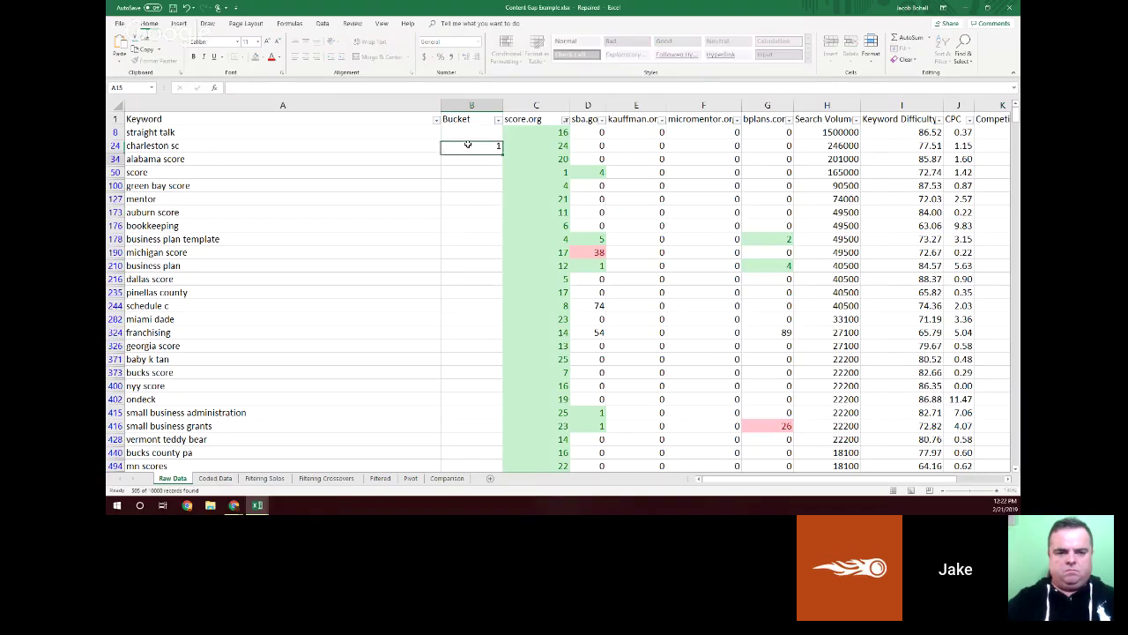
type("1")
key("Return")
left_click_drag(468, 143, 480, 176)
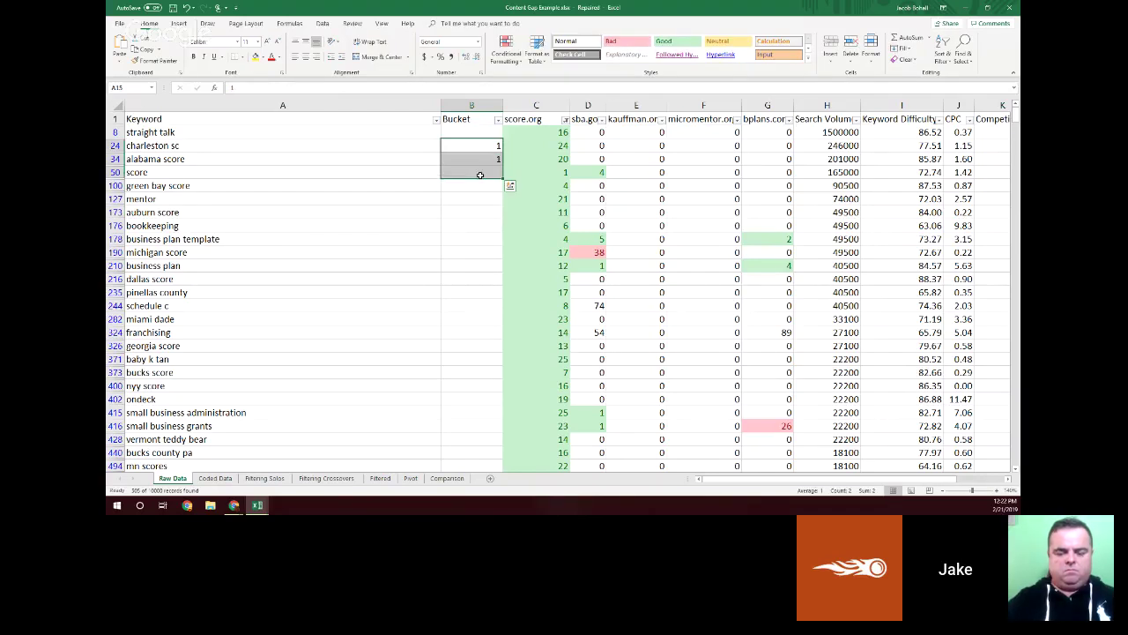
key("Delete")
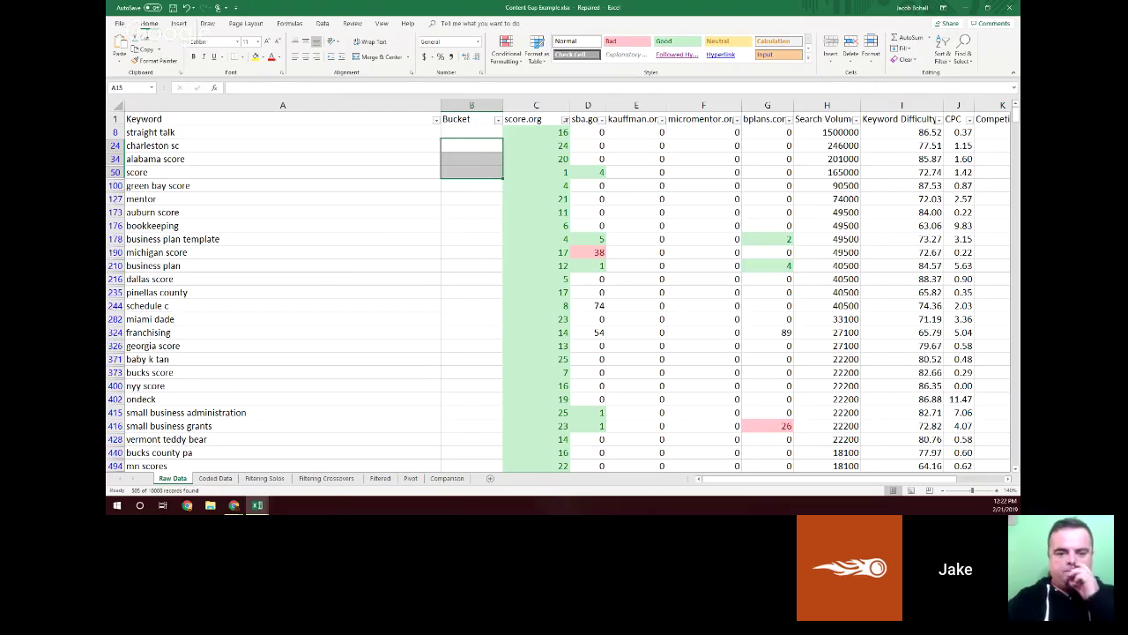
Step: Switch to the slide presentation and advance to the slide Bucket Terms with Only 1 Site Ranking
left_click(233, 505)
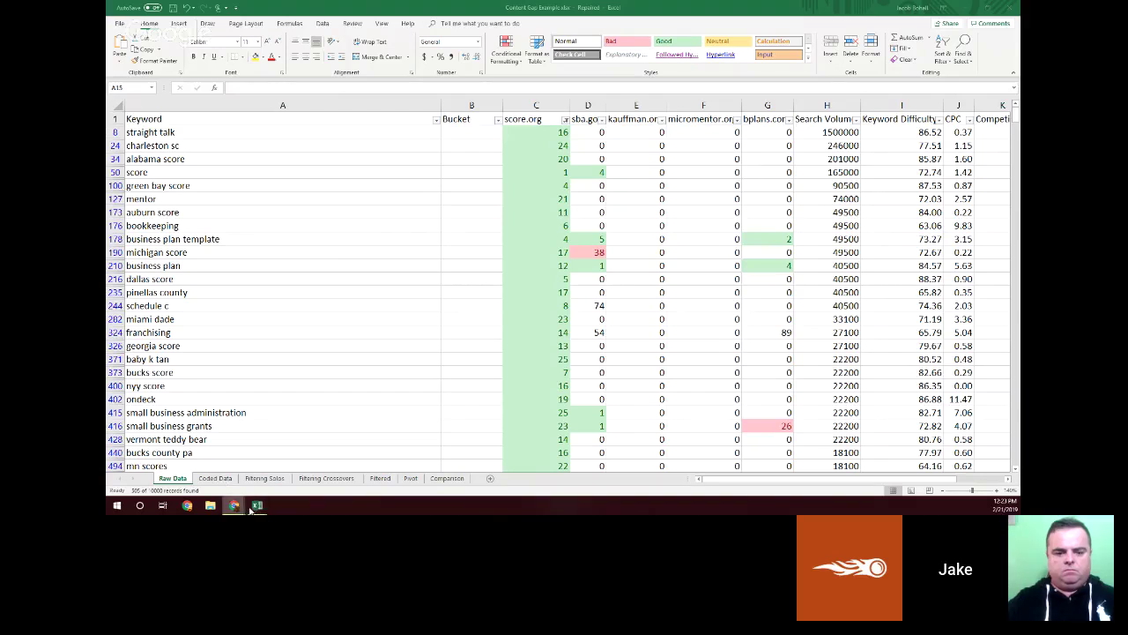
mouse_move(256, 504)
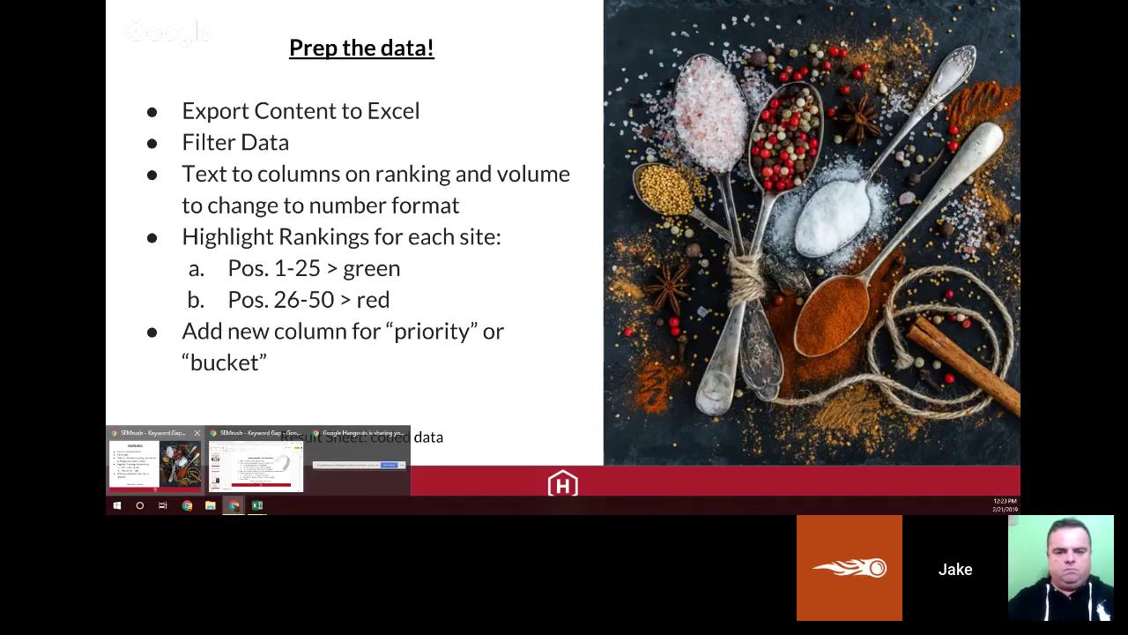
left_click(179, 472)
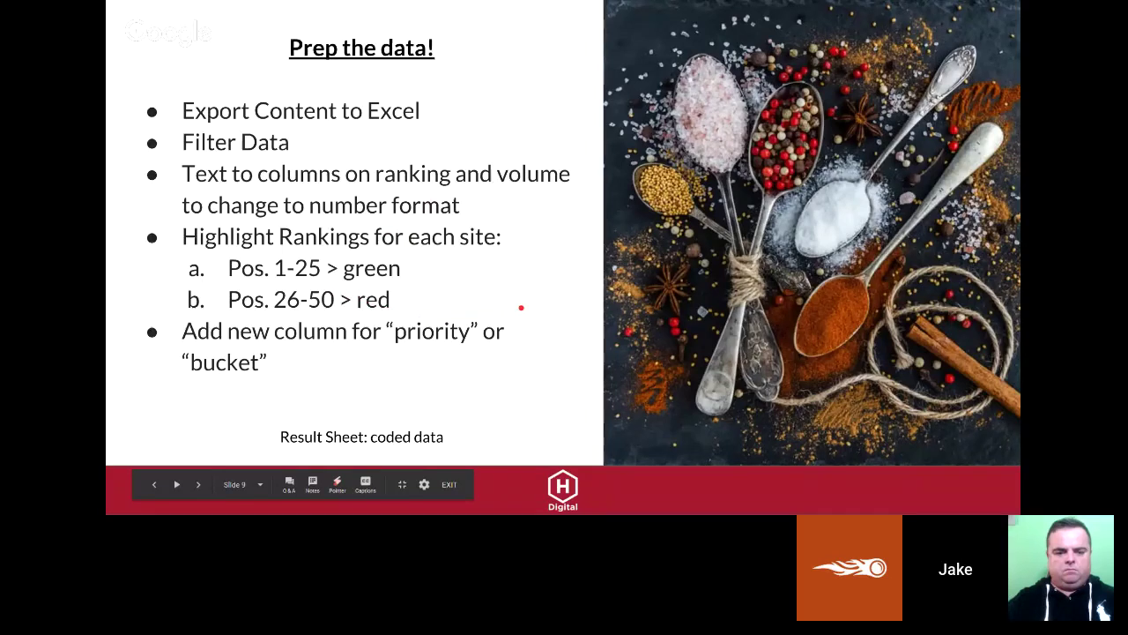
key("Right")
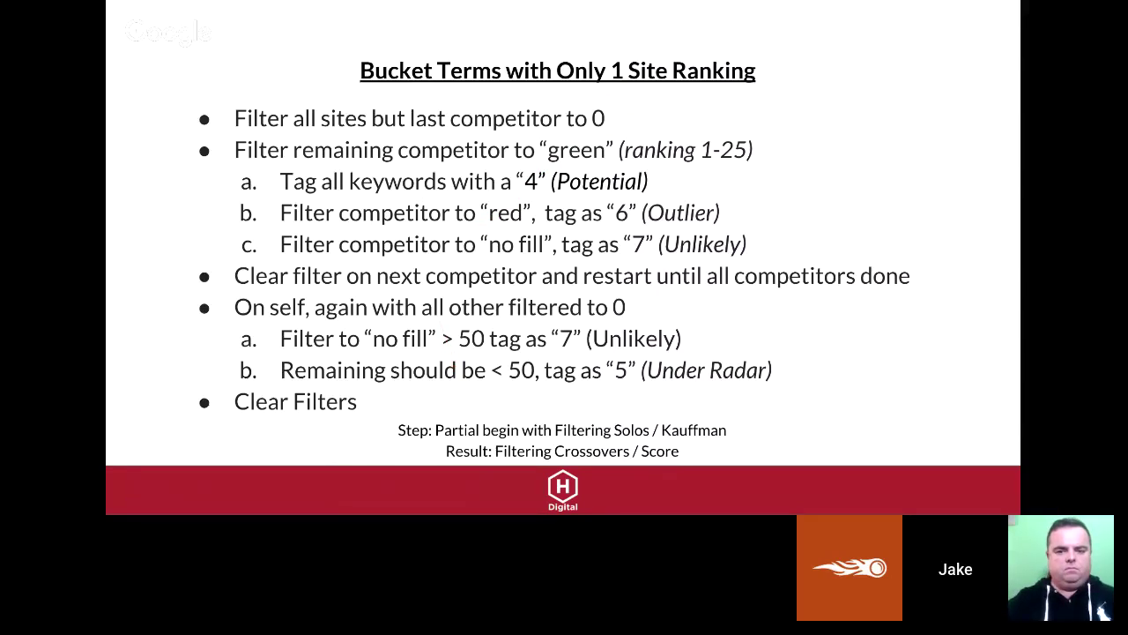
Step: Switch back to Excel and, on the Coded Data sheet, filter the score.org column to the value 0 only
key("alt+Tab")
left_click(215, 479)
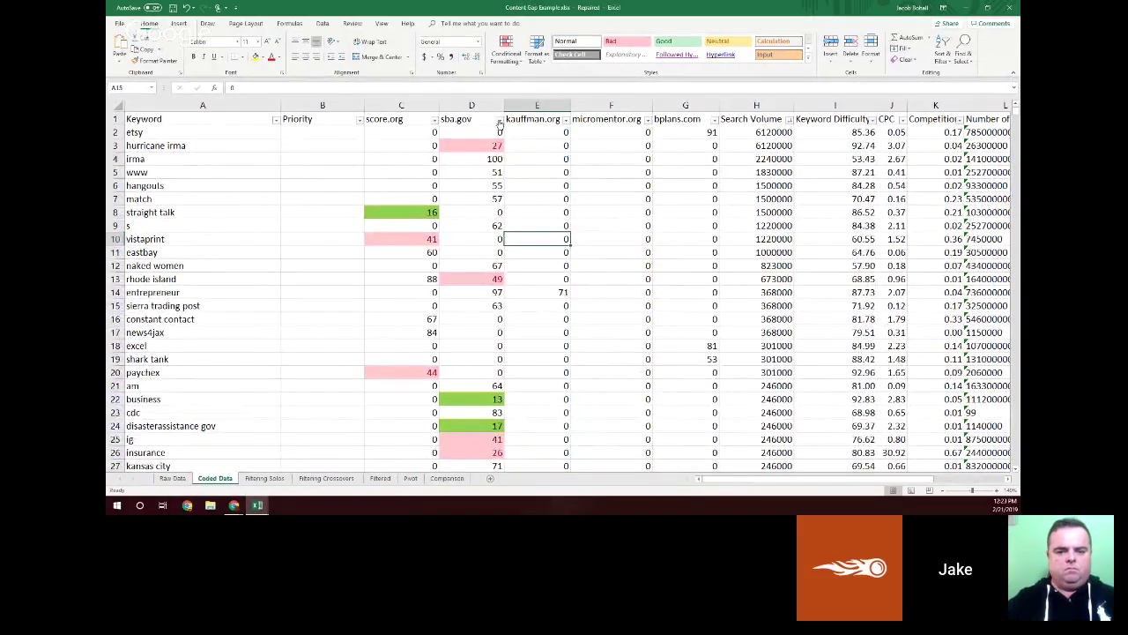
left_click(434, 119)
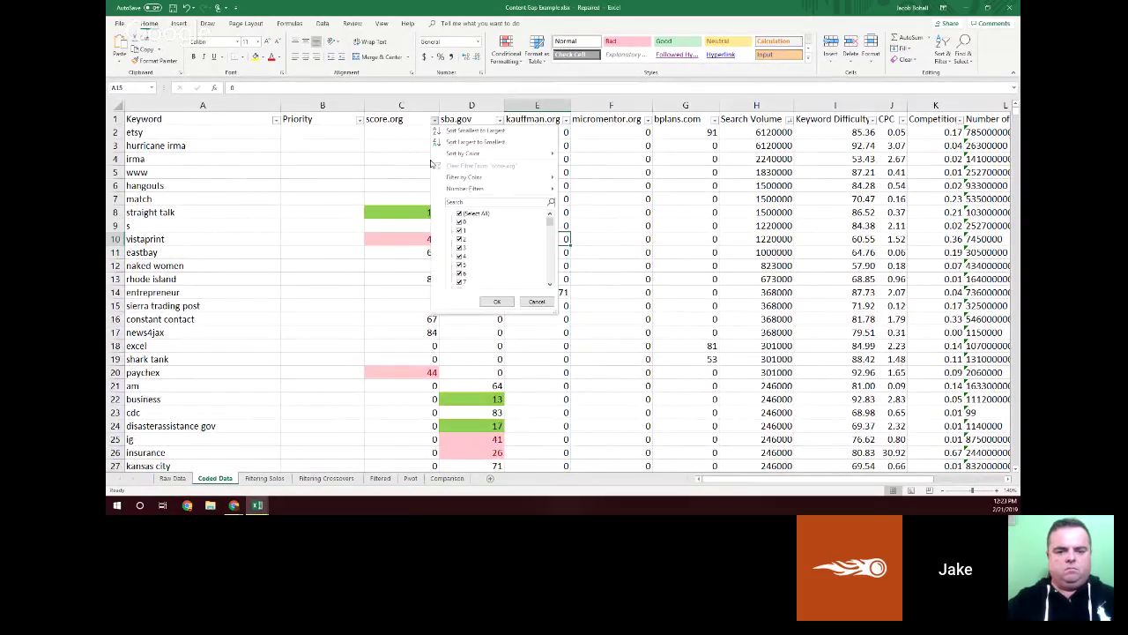
left_click(458, 214)
left_click(460, 222)
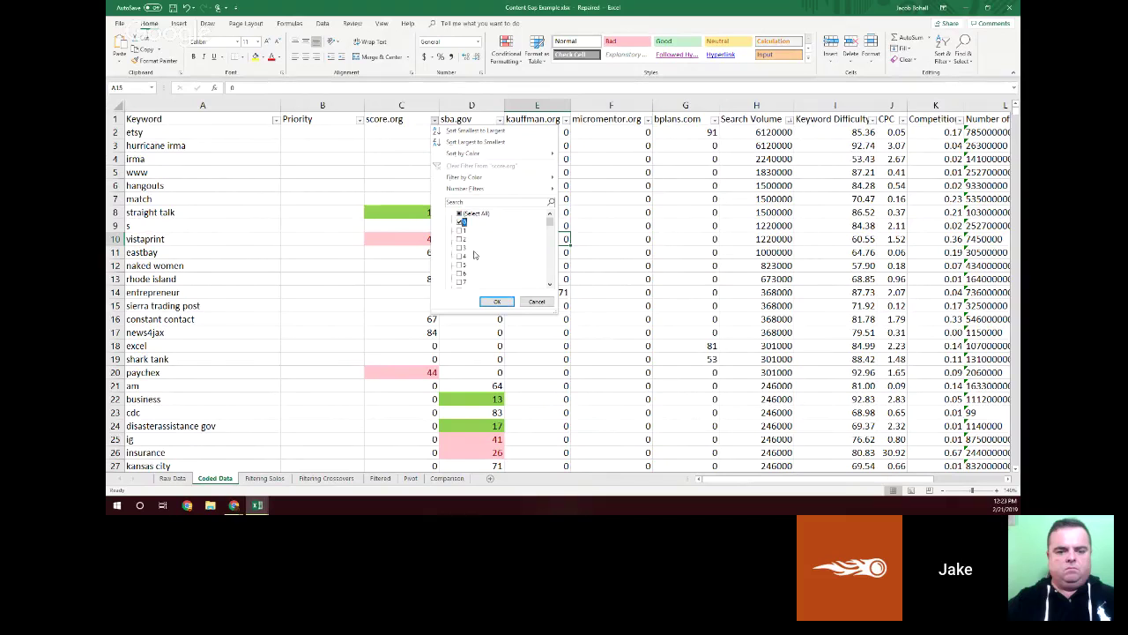
left_click(495, 302)
Step: Filter the sba.gov and kauffman.org columns to the value 0 only
left_click(500, 119)
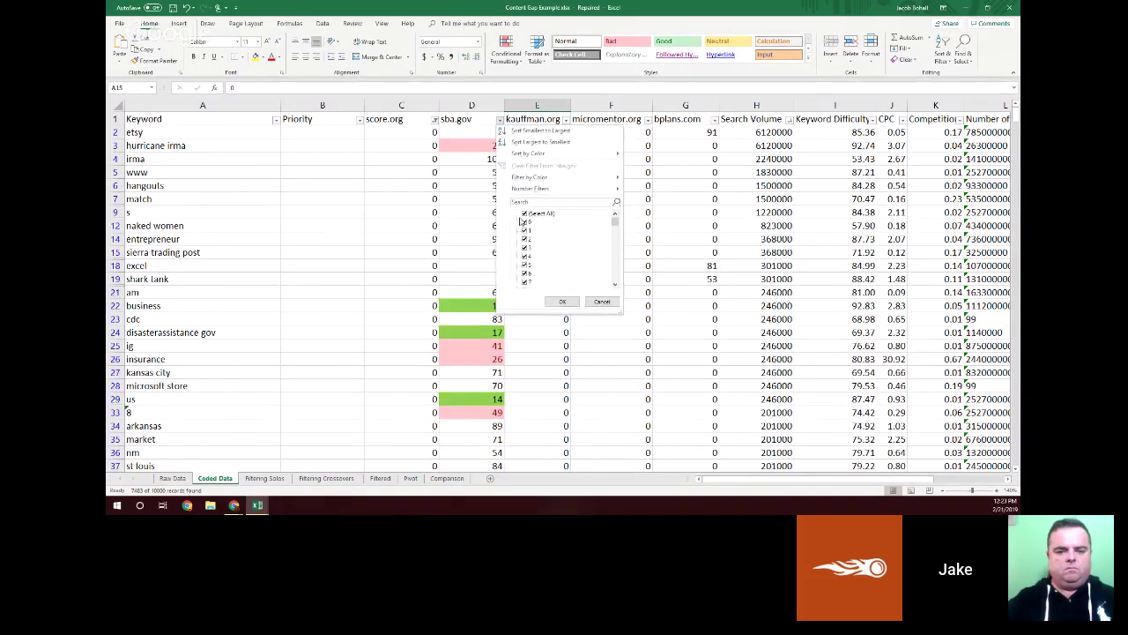
left_click(525, 214)
left_click(527, 222)
left_click(561, 301)
left_click(565, 119)
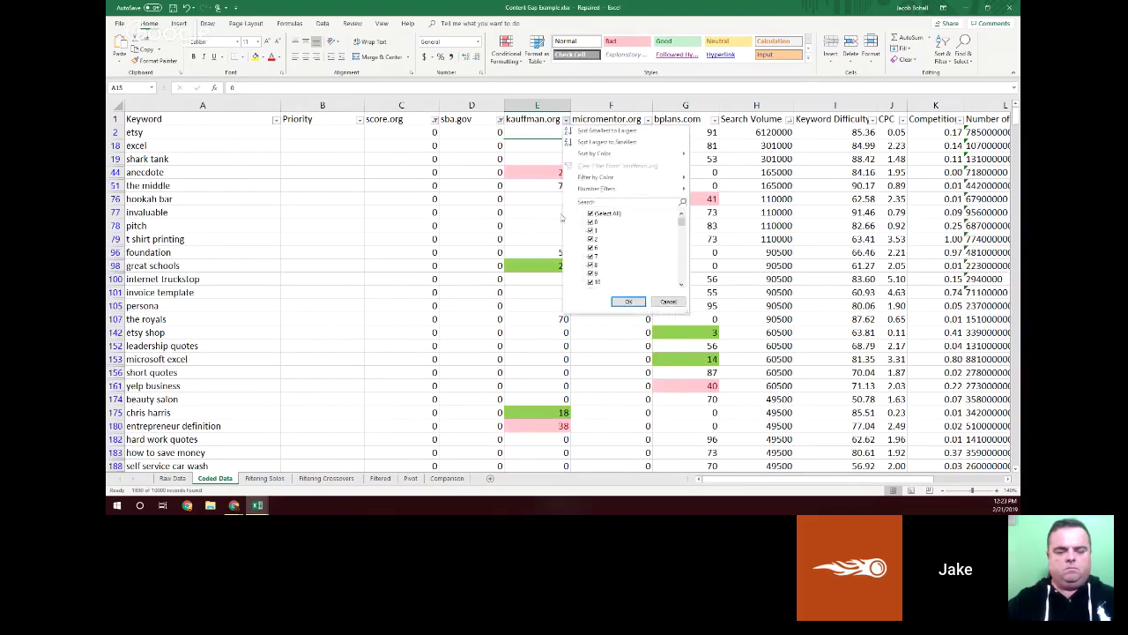
left_click(591, 213)
left_click(591, 222)
left_click(627, 302)
Step: Filter the micromentor.org column to the value 0 only
left_click(648, 119)
left_click(674, 214)
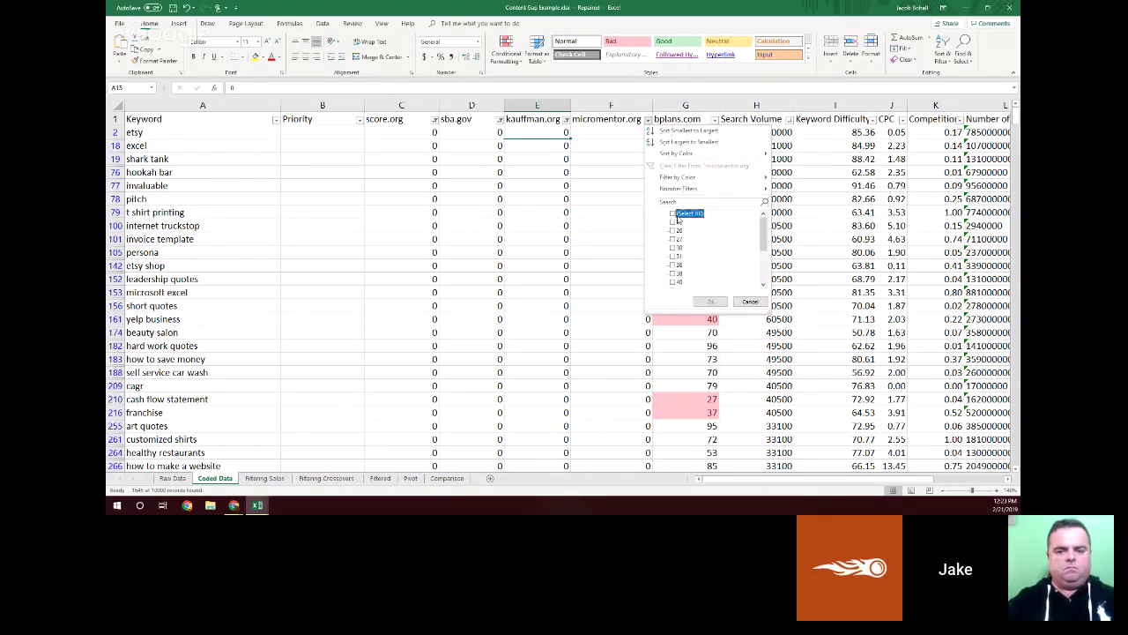
left_click(675, 221)
left_click(711, 302)
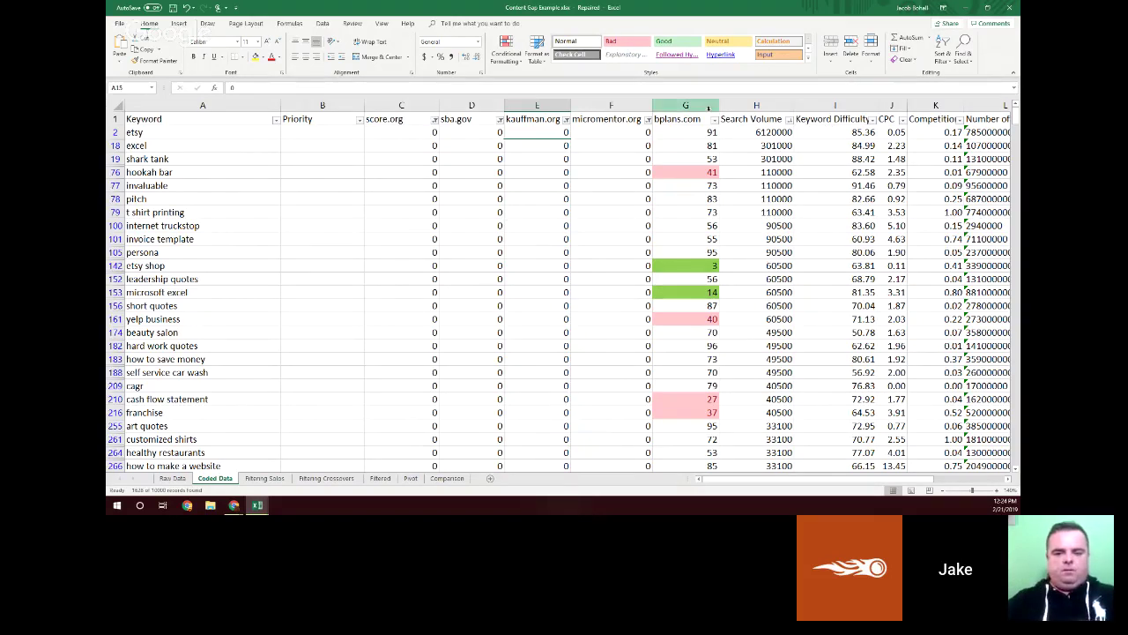
Step: Filter the bplans.com column by the green cell color
left_click(715, 119)
mouse_move(745, 177)
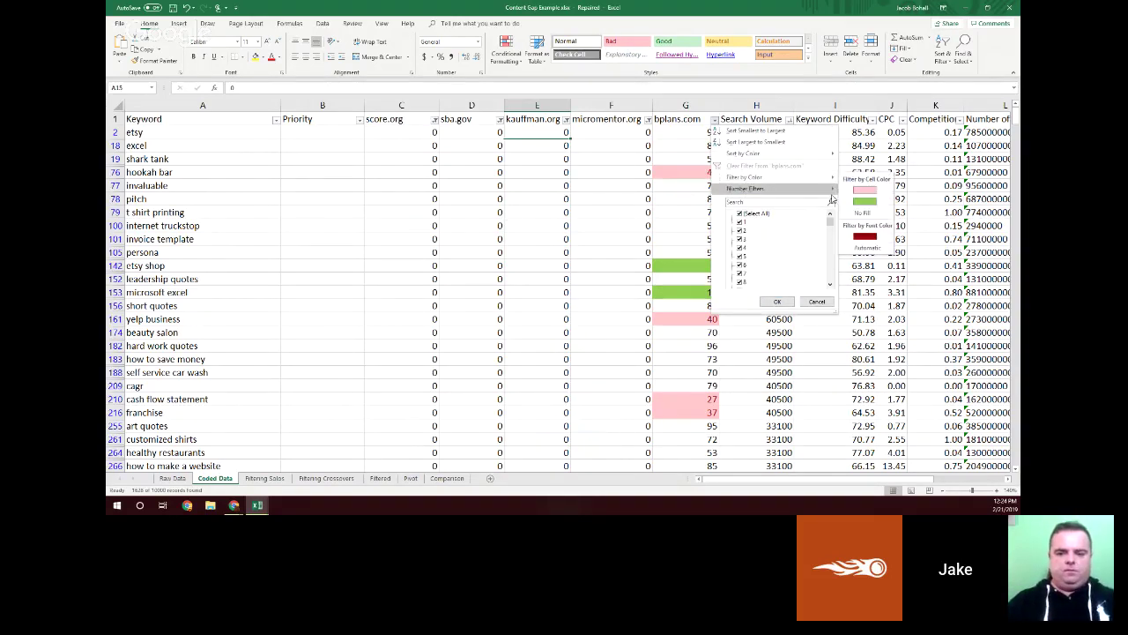
left_click(855, 206)
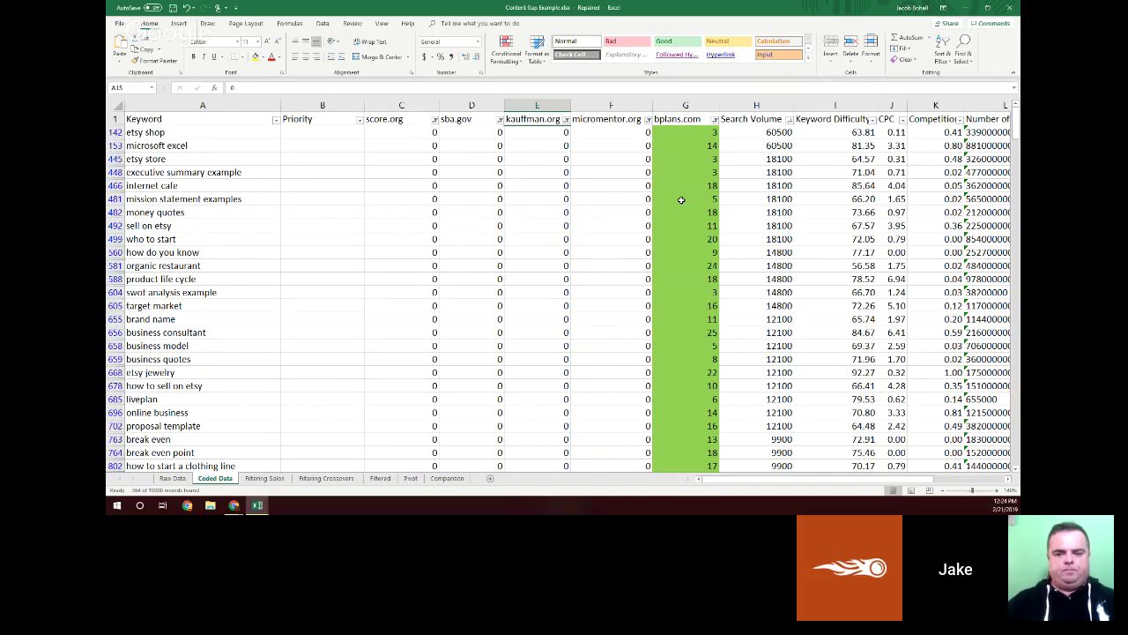
Step: Enter 4 - Potential as the priority of the keyword etsy shop
left_click(352, 134)
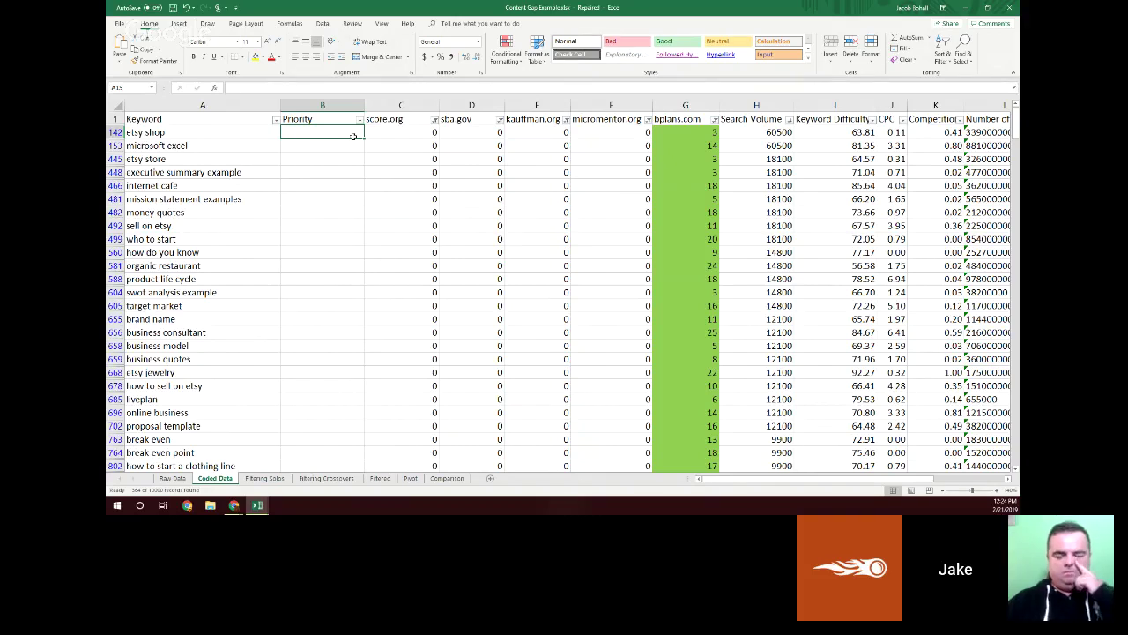
type("4 - Potential")
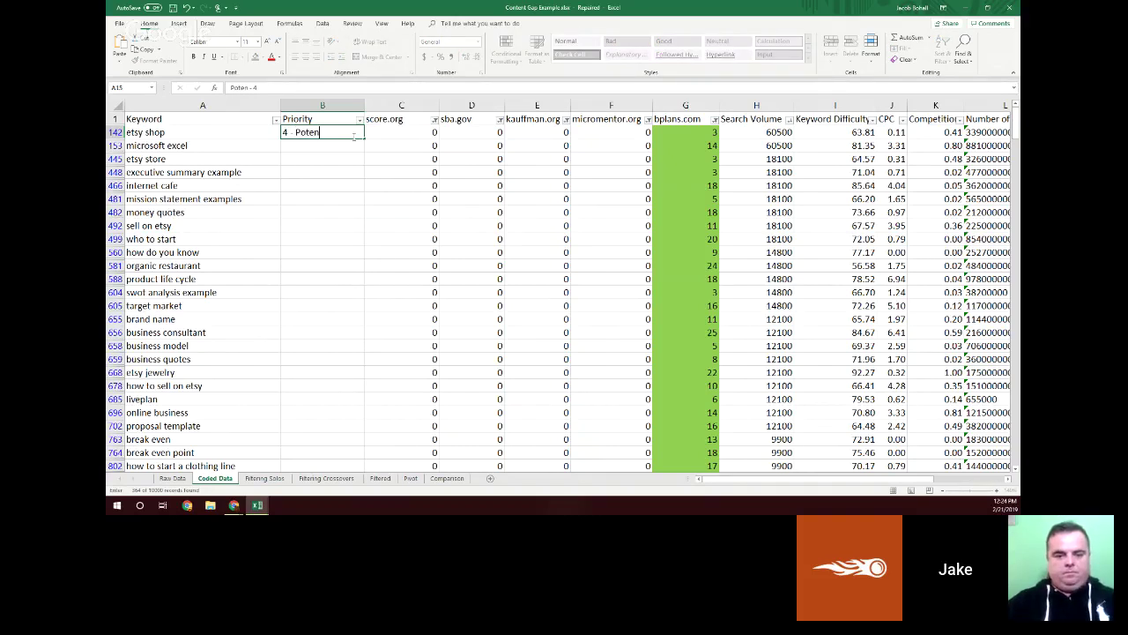
key("Return")
Step: Copy the 4 - Potential tag of etsy shop into the Priority cells of all the filtered green bplans.com keywords
left_click(352, 134)
key("ctrl+c")
scroll(348, 251, "down", 20)
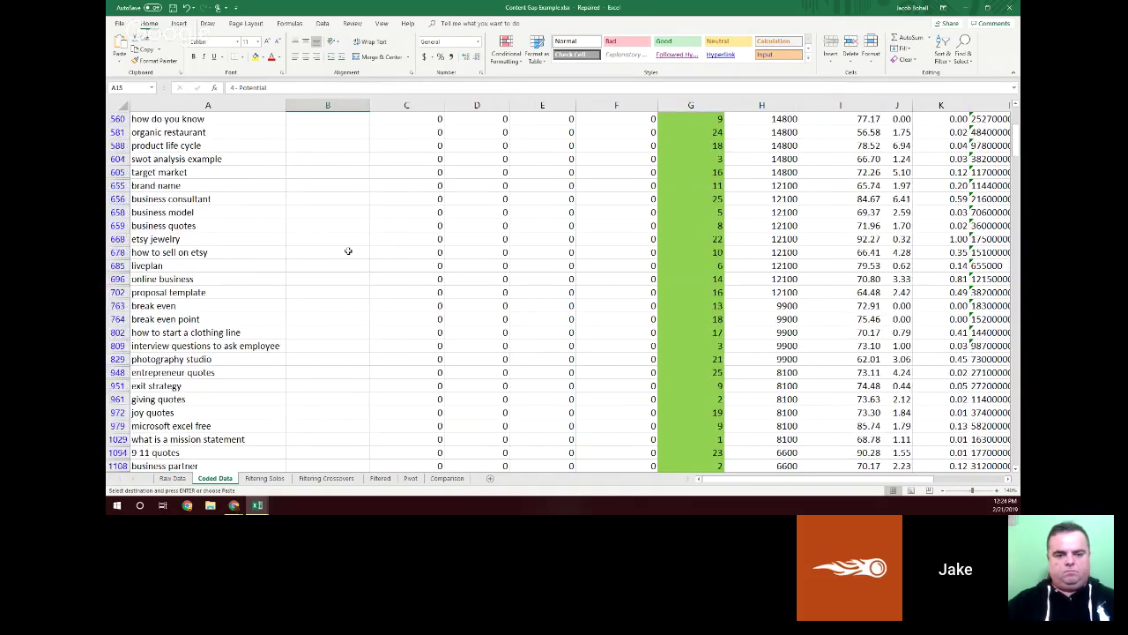
scroll(348, 251, "down", 15)
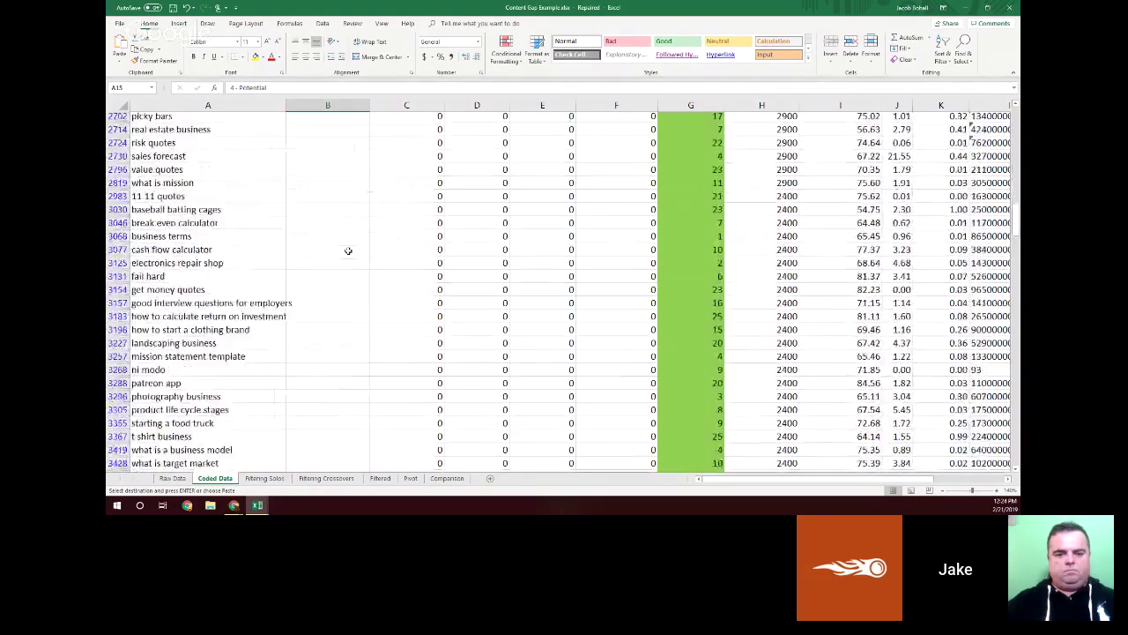
left_click_drag(1016, 323, 1015, 450)
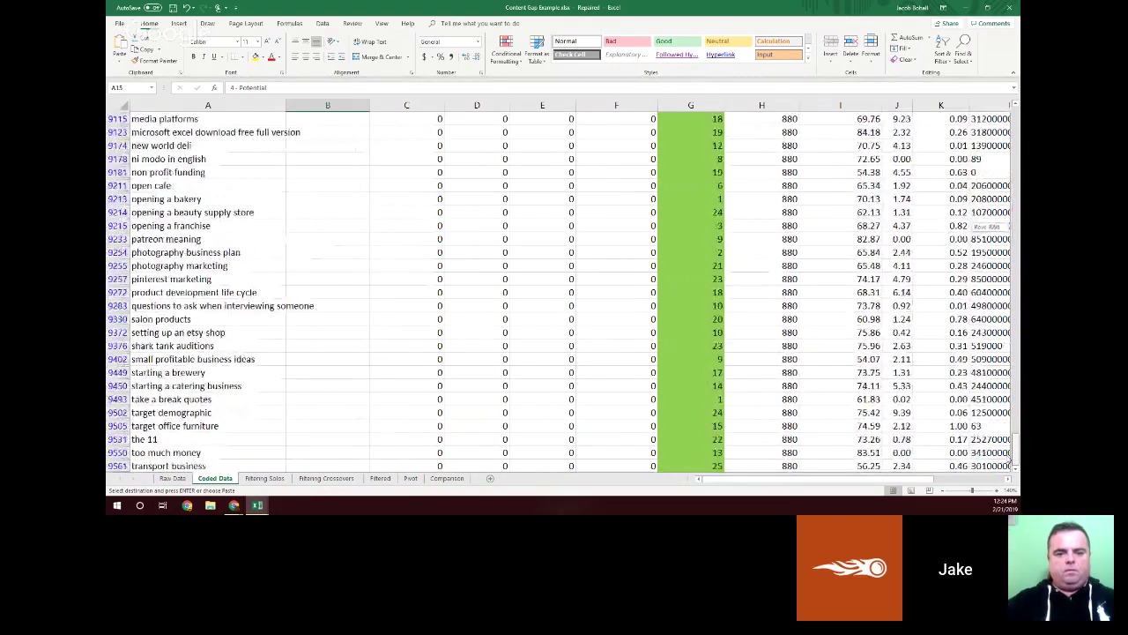
left_click(308, 465, "shift")
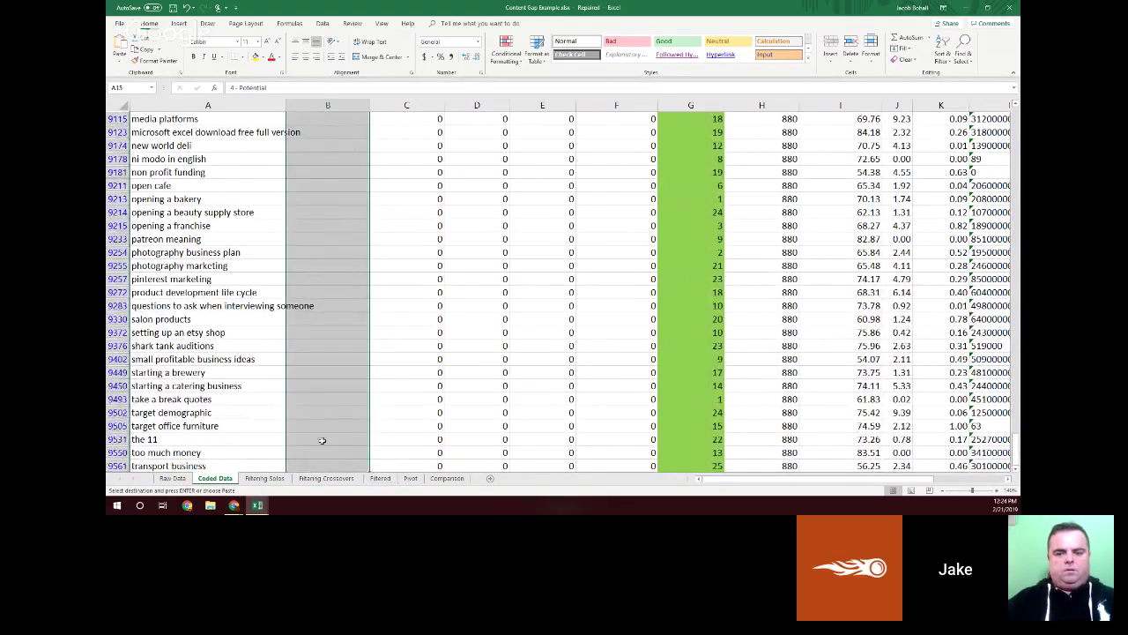
key("ctrl+v")
left_click(416, 223)
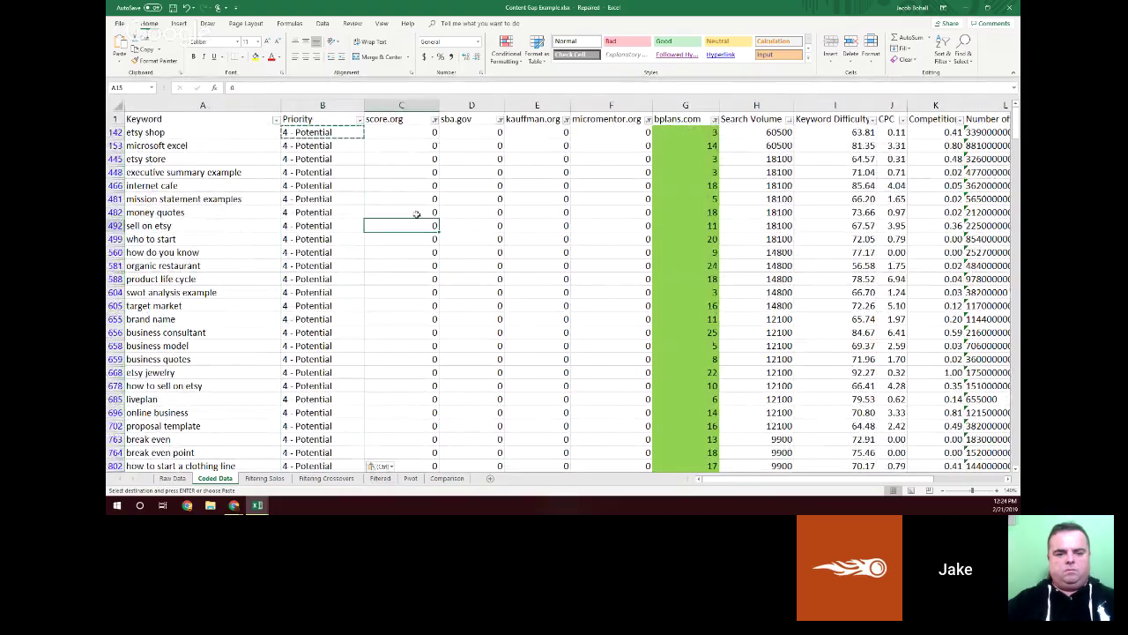
left_click(452, 213)
key("Escape")
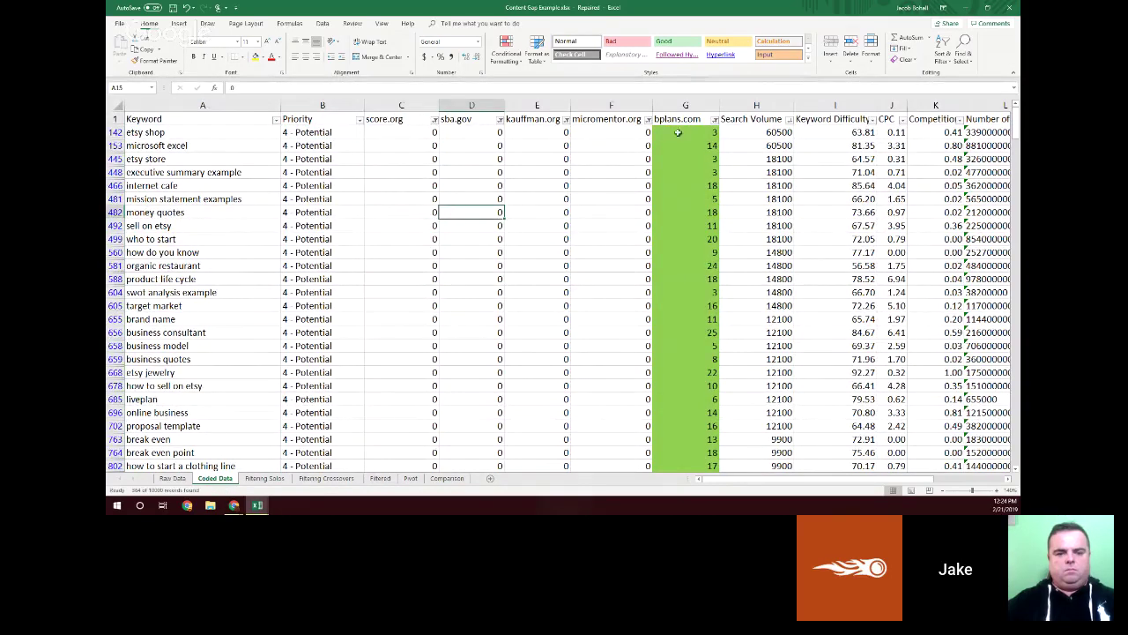
Step: Change the bplans.com color filter to the light red cell color
left_click(715, 121)
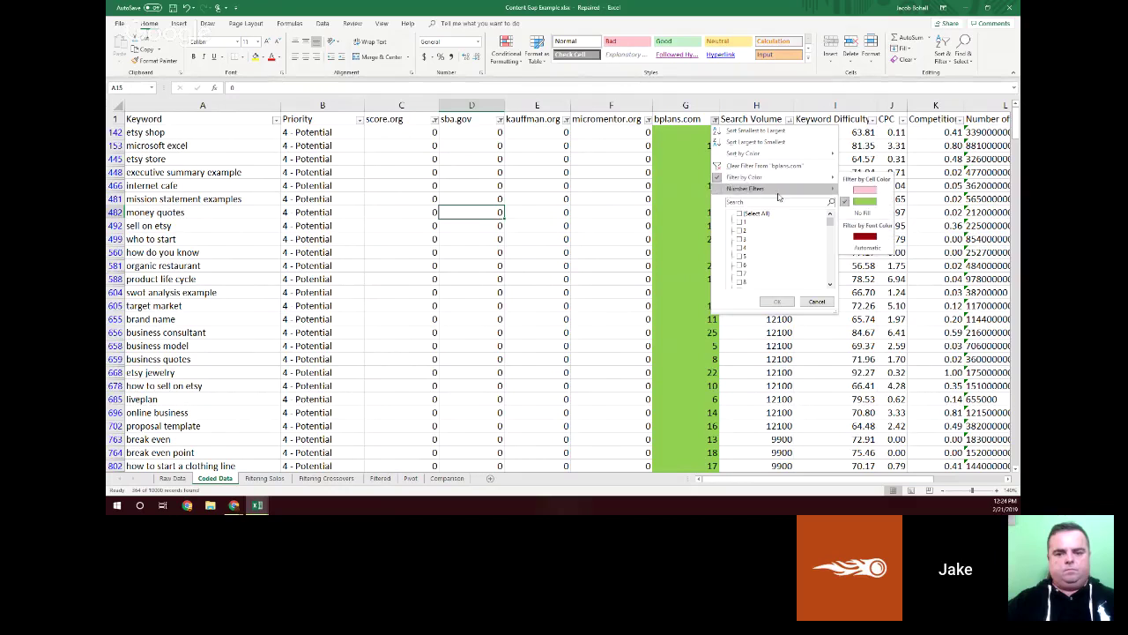
left_click(863, 189)
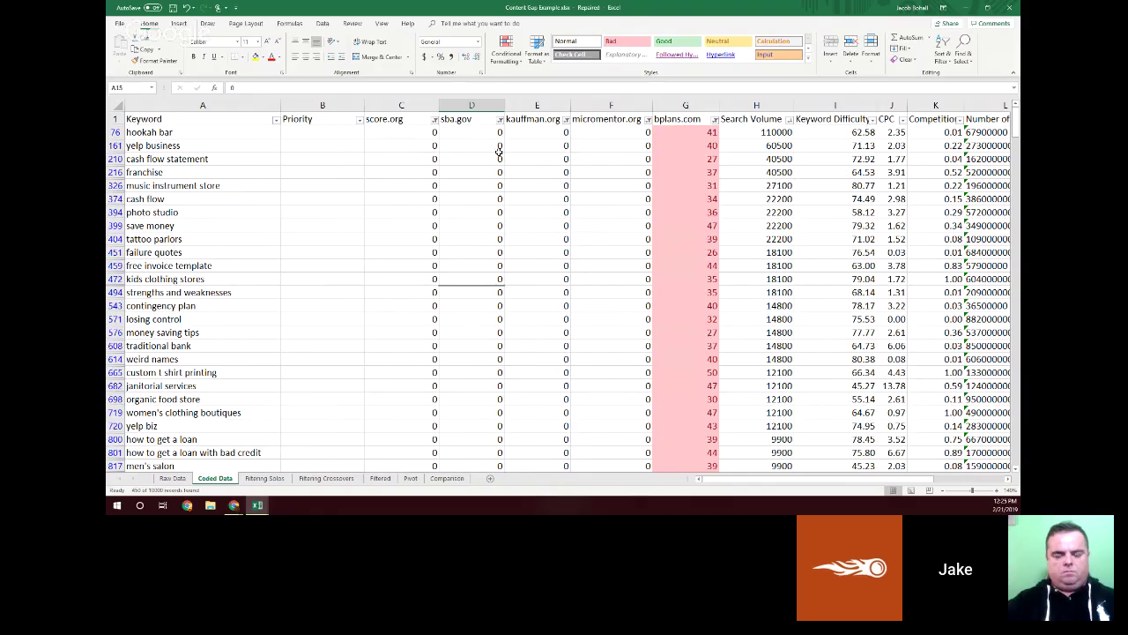
Step: Enter 6 - Outlier as the priority of the keyword hookah bar
left_click(337, 132)
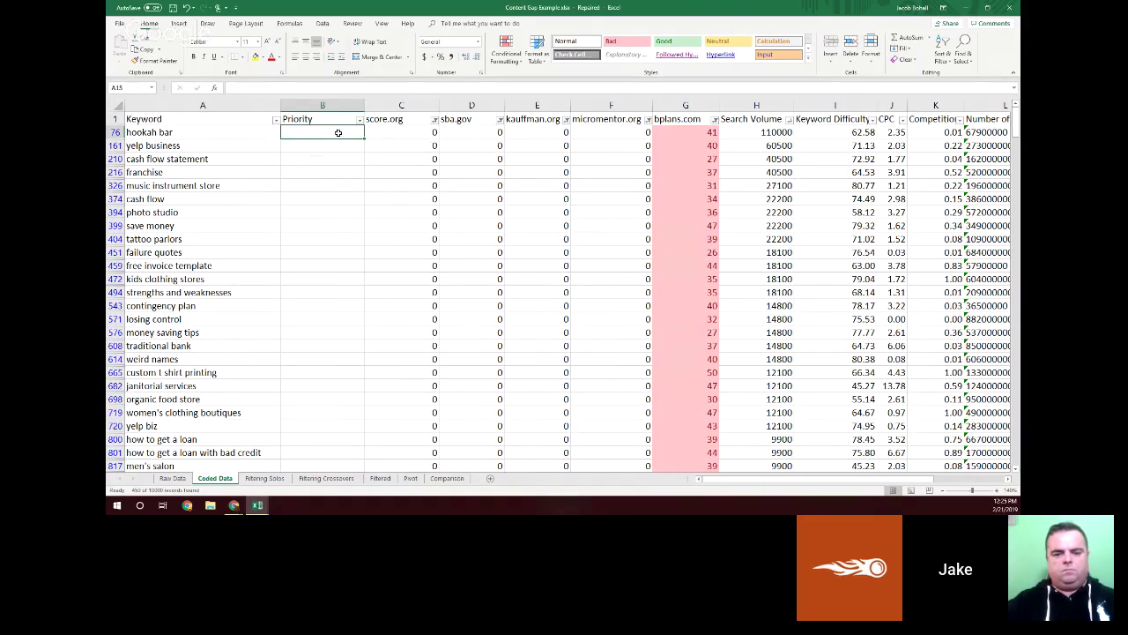
type("6 - Outlier")
key("Return")
Step: Copy the 6 - Outlier tag of hookah bar into the Priority cells of all the filtered light red bplans.com keywords
left_click(338, 132)
key("ctrl+c")
left_click_drag(1016, 126, 1016, 452)
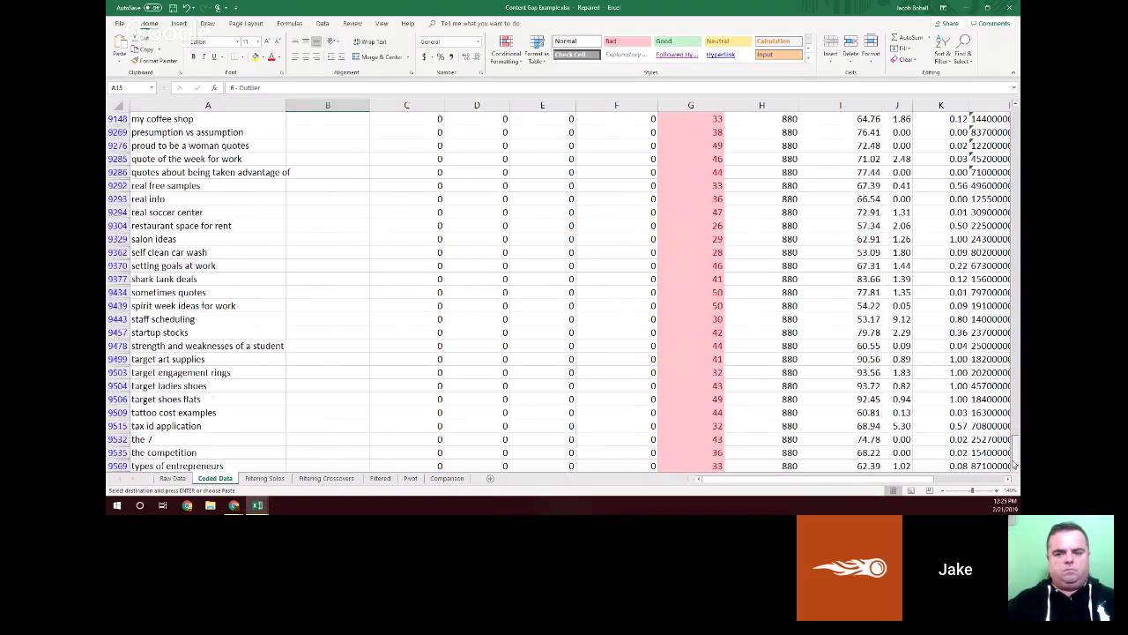
left_click(326, 460, "shift")
key("ctrl+v")
left_click(397, 183)
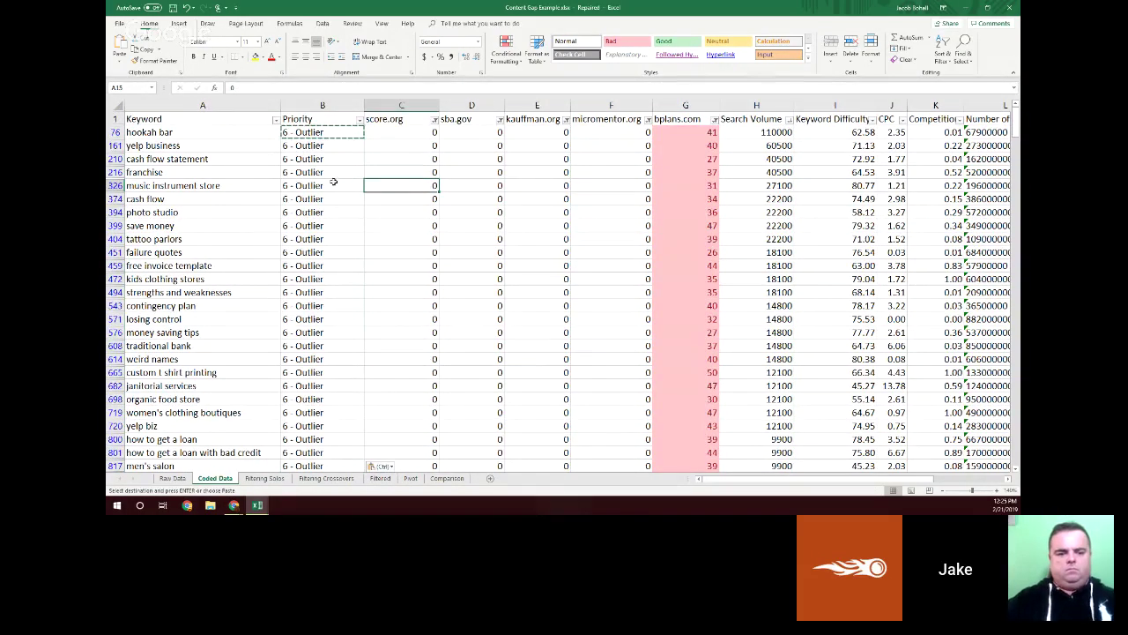
Step: Change the bplans.com color filter to the cells with no fill
left_click(714, 119)
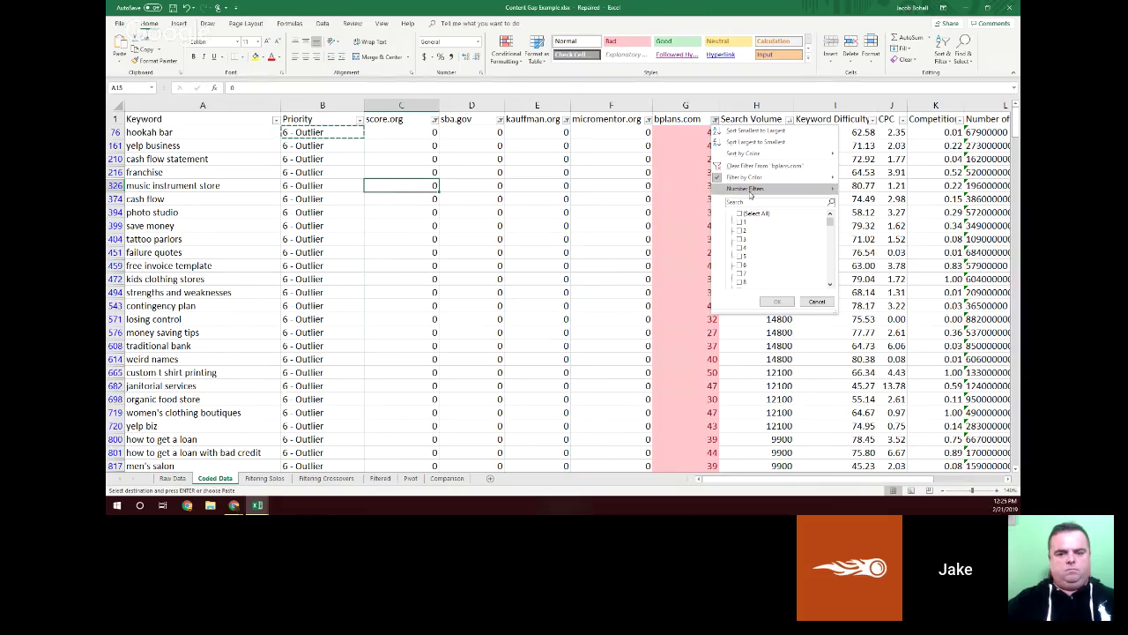
mouse_move(750, 177)
left_click(865, 214)
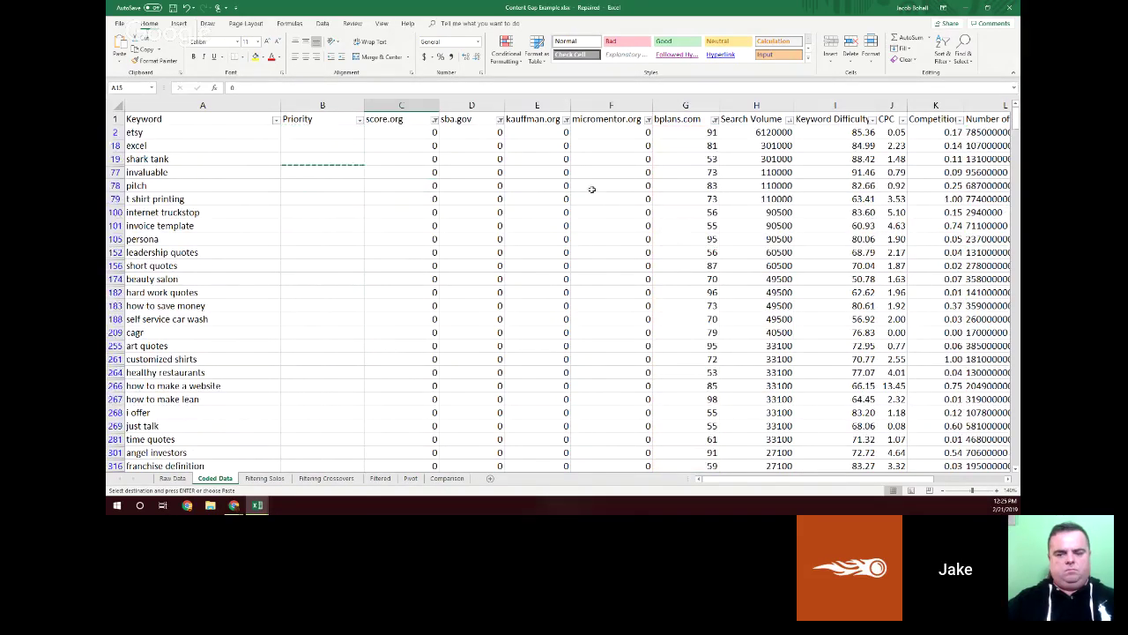
left_click(681, 147)
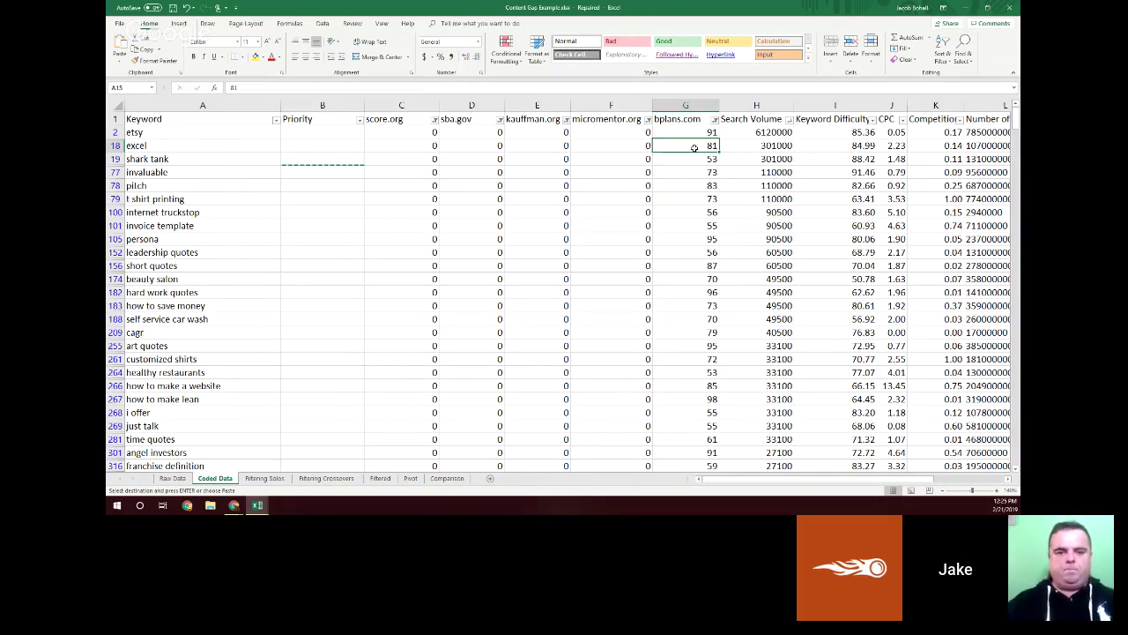
Step: Enter 7 - Unlikely as the priority of the keyword etsy
left_click(331, 130)
type("7 -")
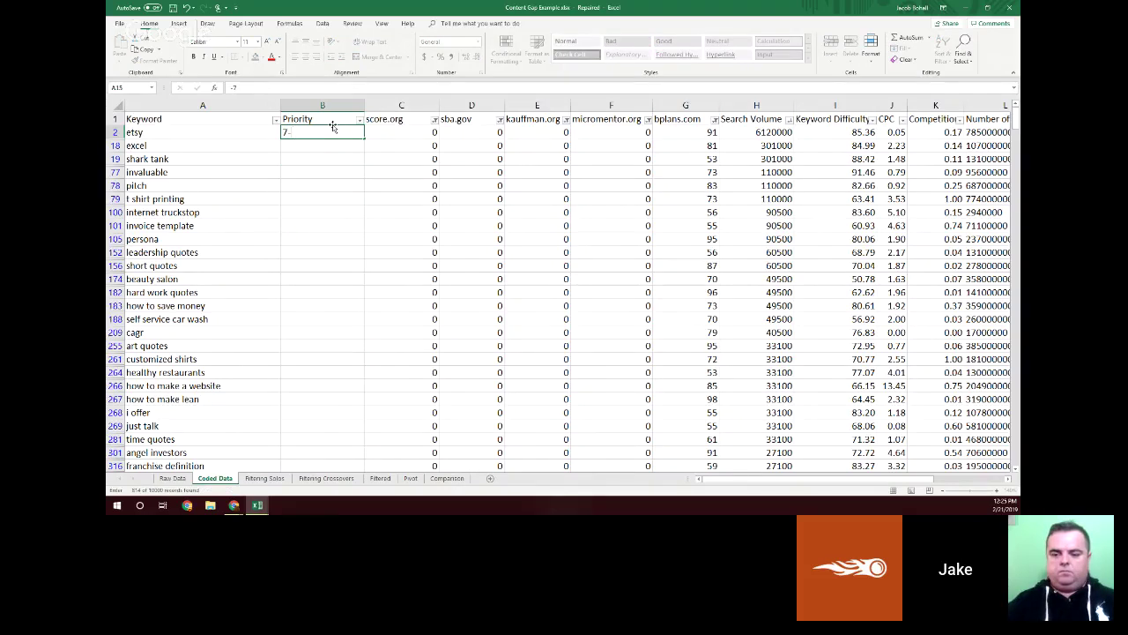
type(" Unlikely")
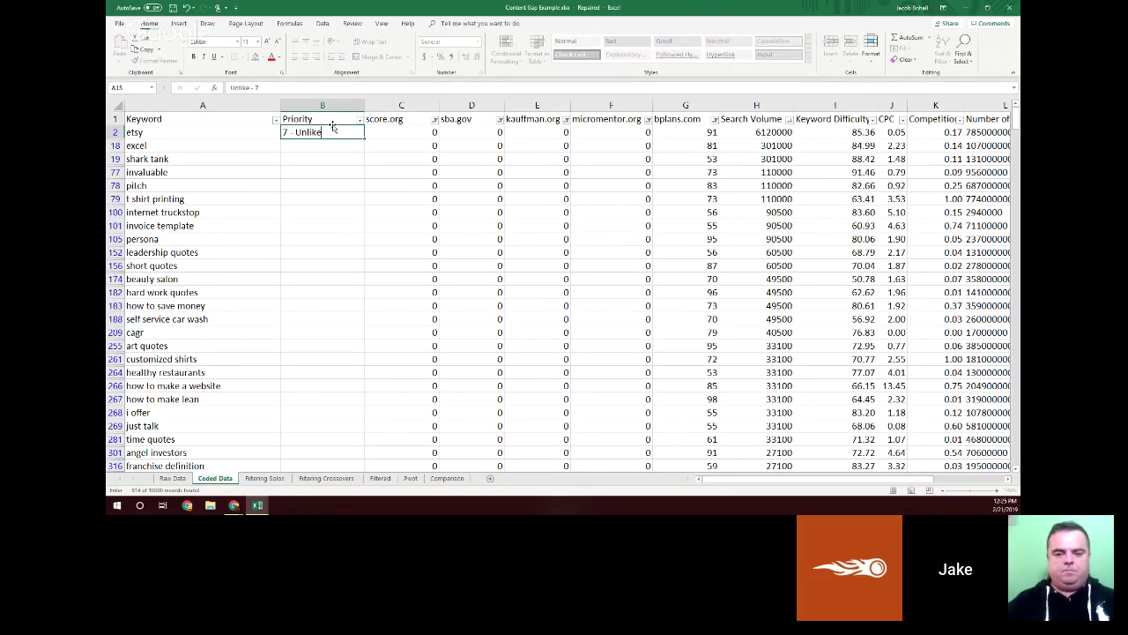
key("Return")
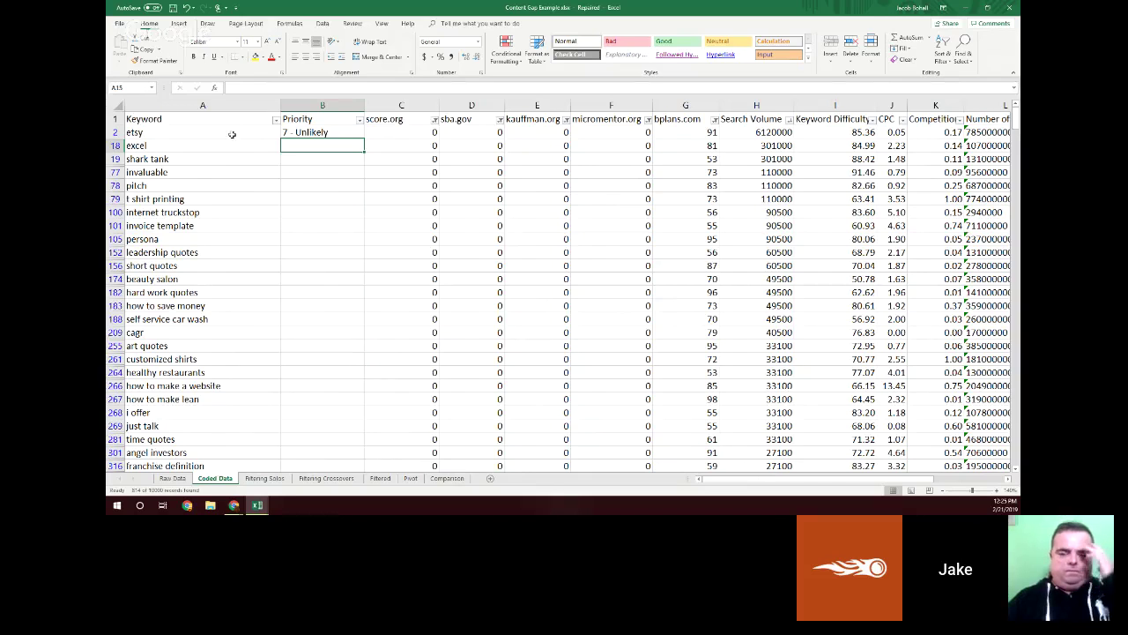
left_click(233, 135)
left_click(231, 146)
left_click(231, 159)
left_click(237, 188)
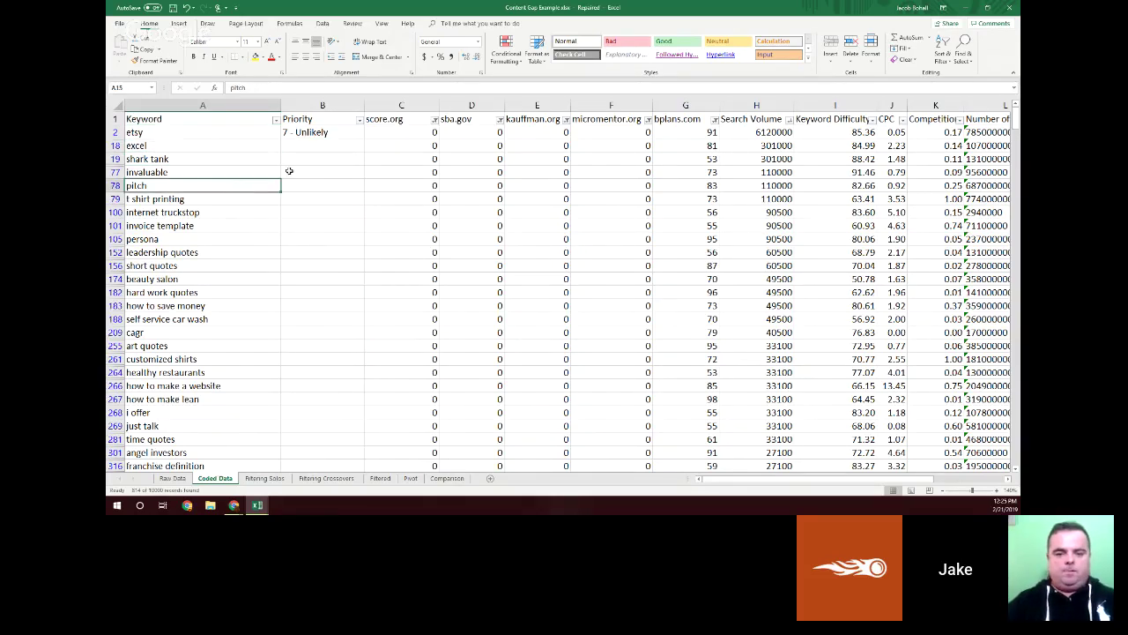
left_click(313, 134)
left_click_drag(1015, 124, 442, 414)
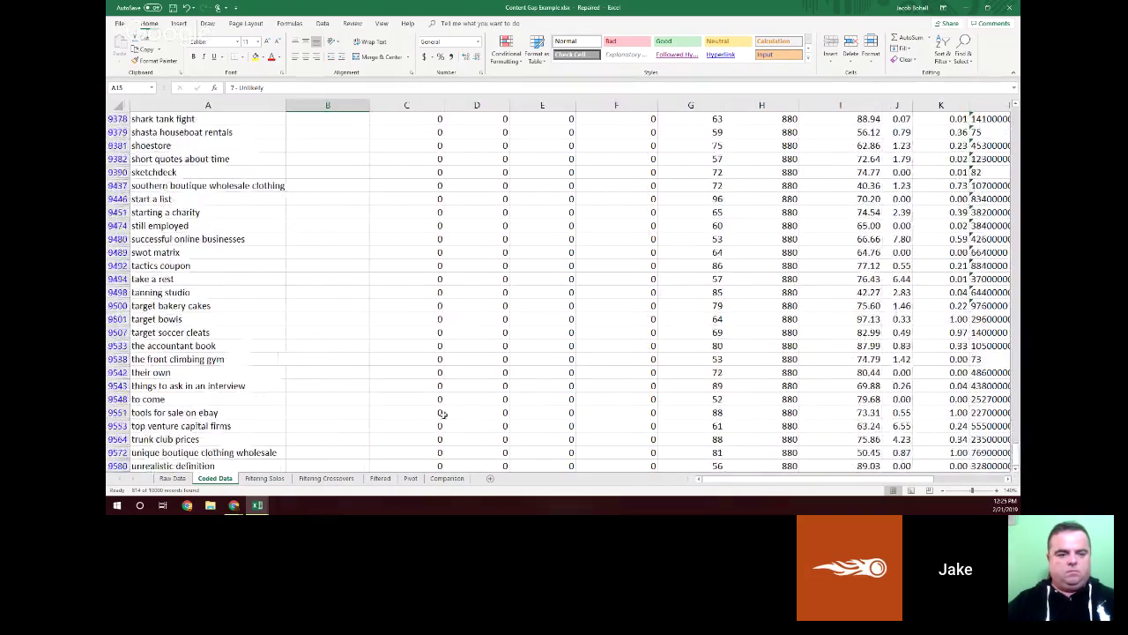
left_click(344, 466, "shift")
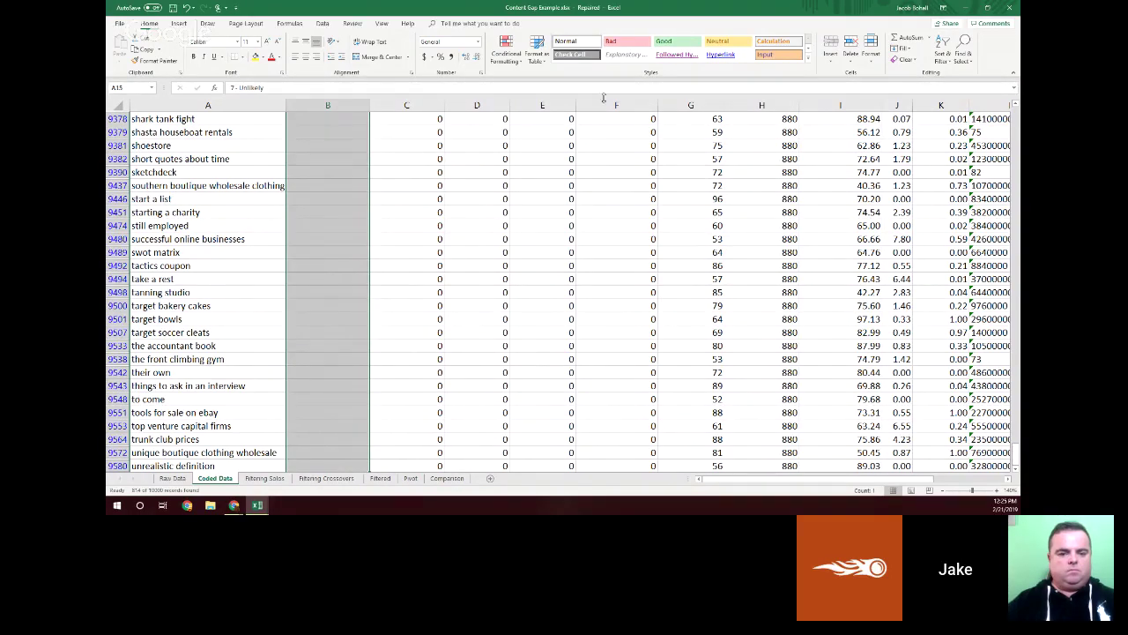
left_click_drag(1016, 458, 1016, 457)
left_click_drag(1017, 147, 1016, 124)
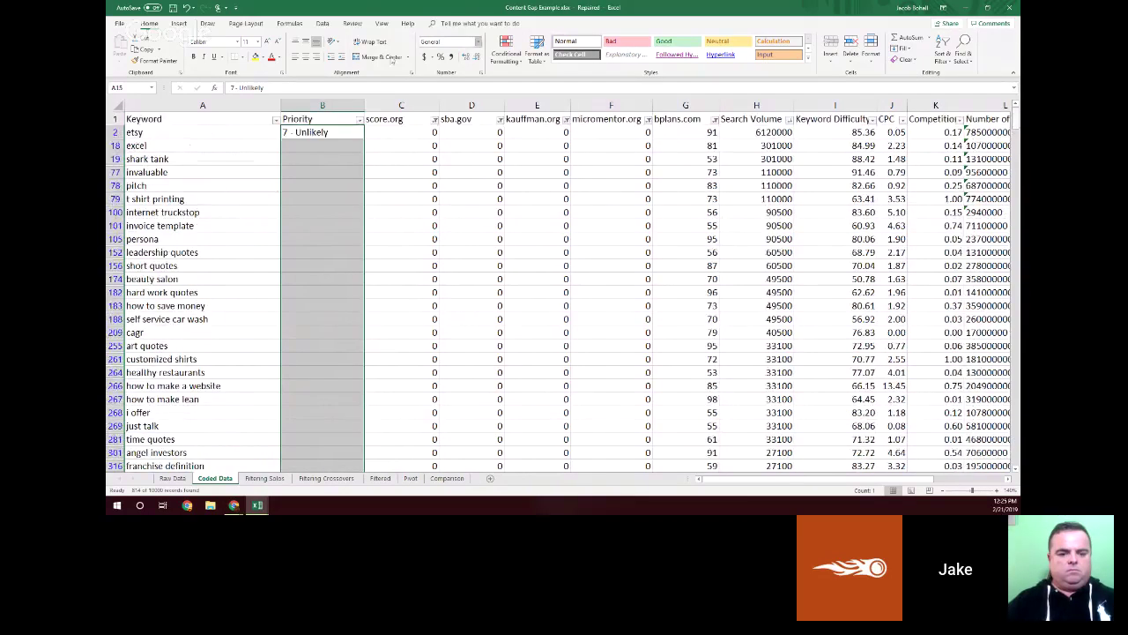
Step: Copy the 7 - Unlikely tag of etsy into the Priority cells of all the filtered bplans.com keywords without fill
left_click(333, 134)
key("ctrl+c")
left_click_drag(1016, 123, 1016, 459)
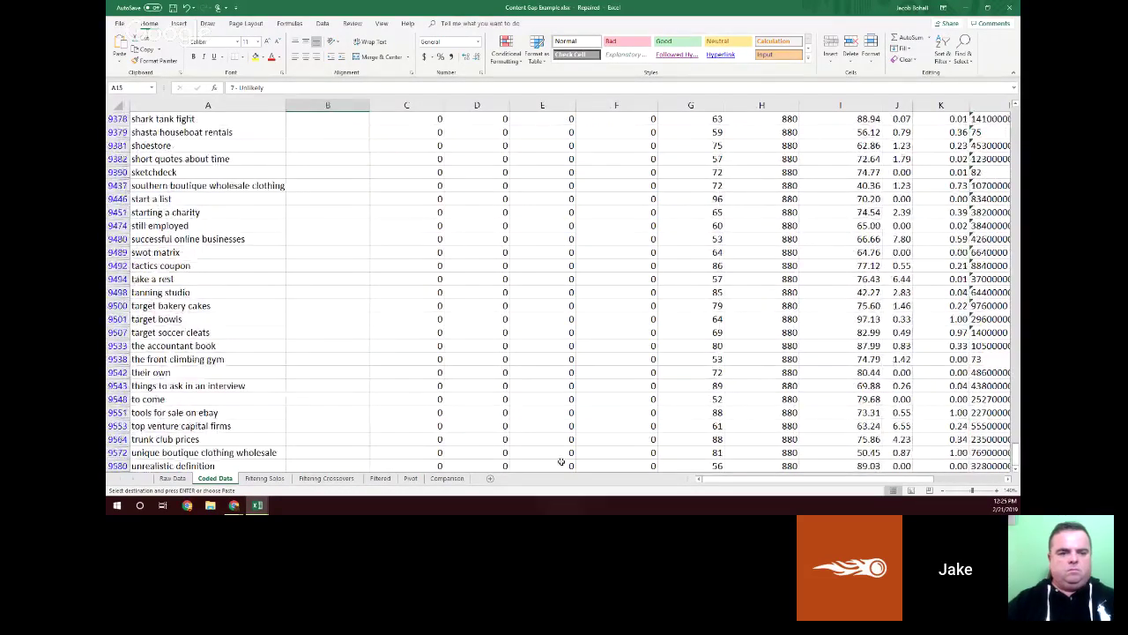
left_click(344, 460, "shift")
key("ctrl+v")
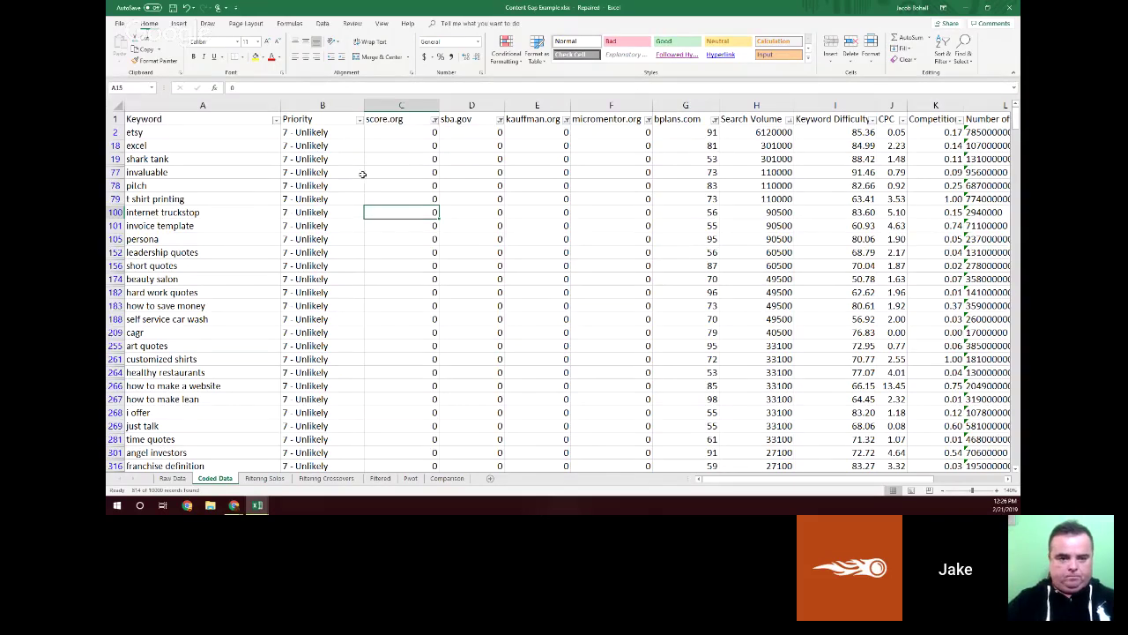
Step: Clear the color filter from the bplans.com column
left_click(359, 120)
left_click(462, 300)
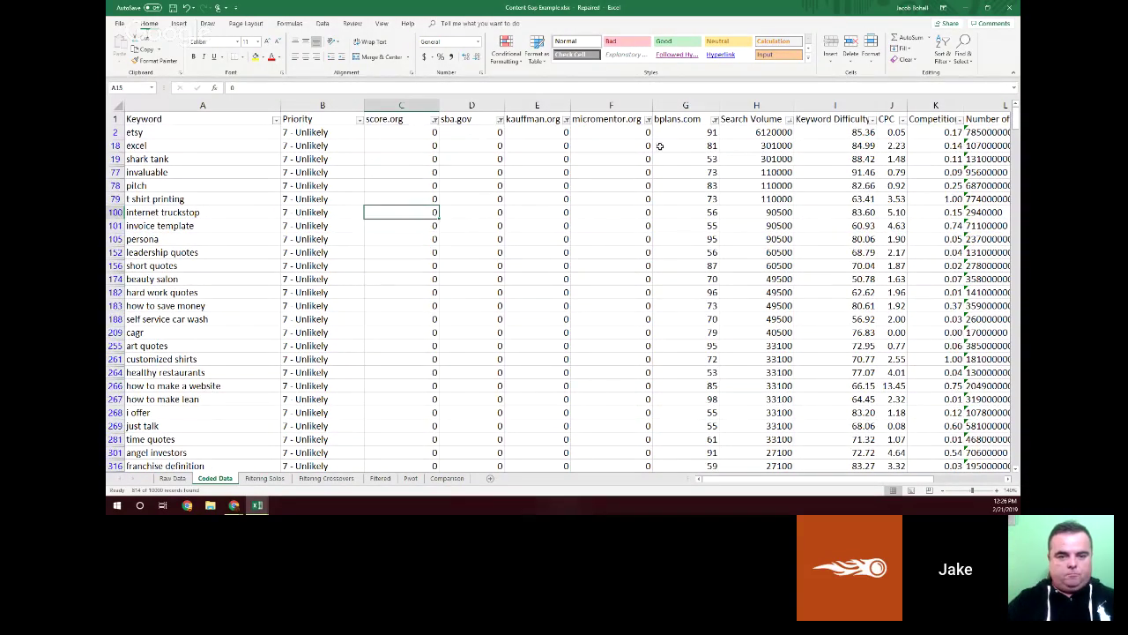
left_click(714, 119)
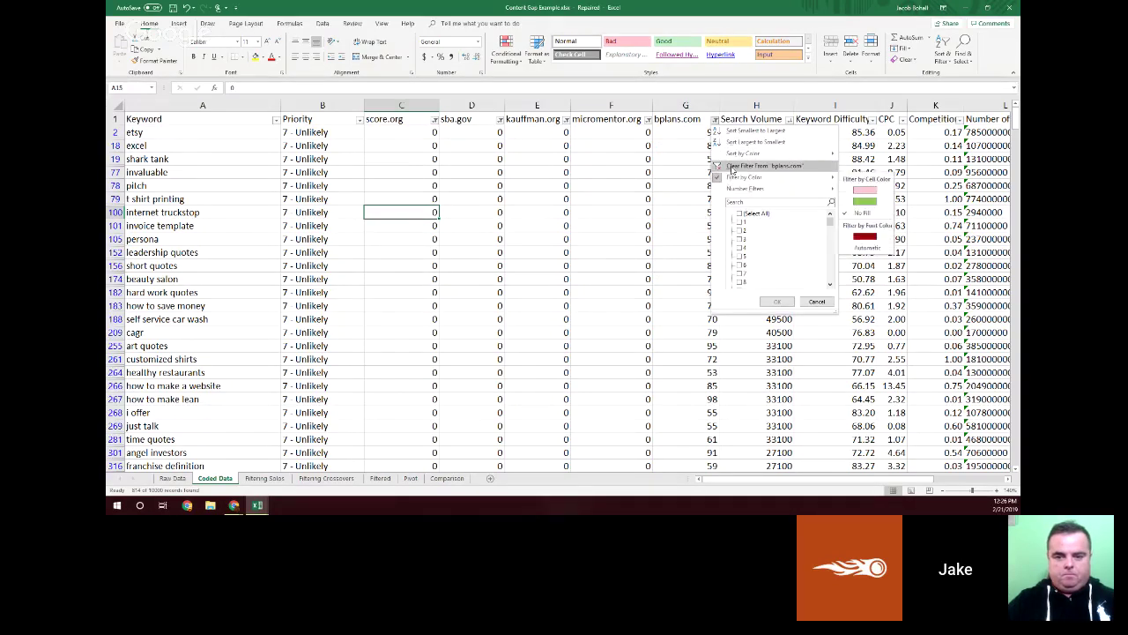
left_click(731, 169)
left_click(359, 120)
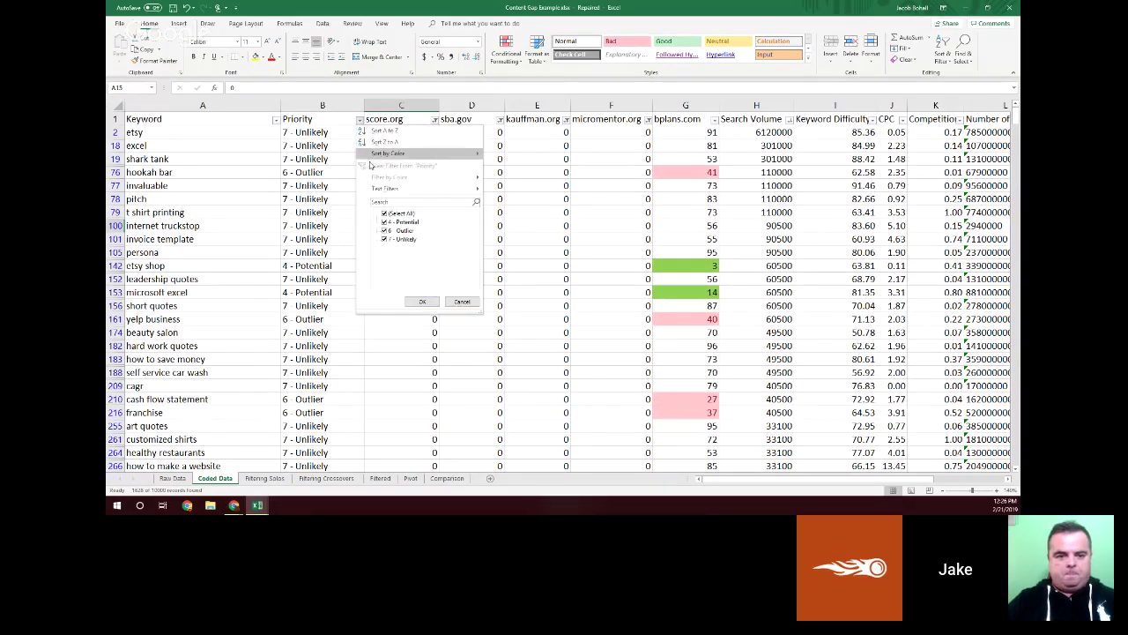
left_click(423, 302)
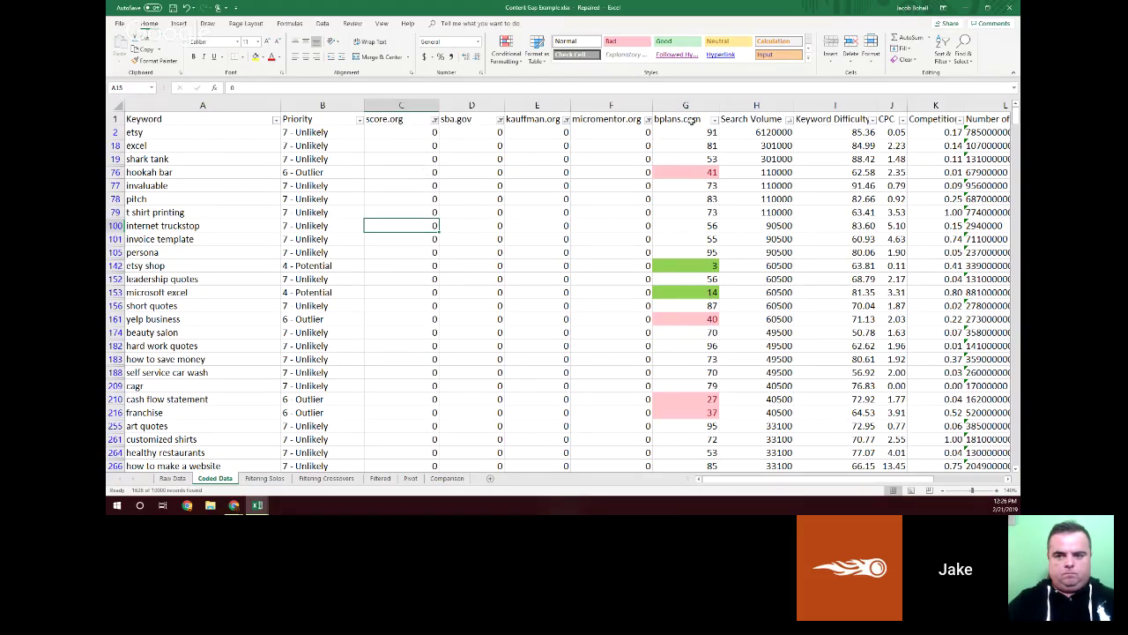
left_click(712, 119)
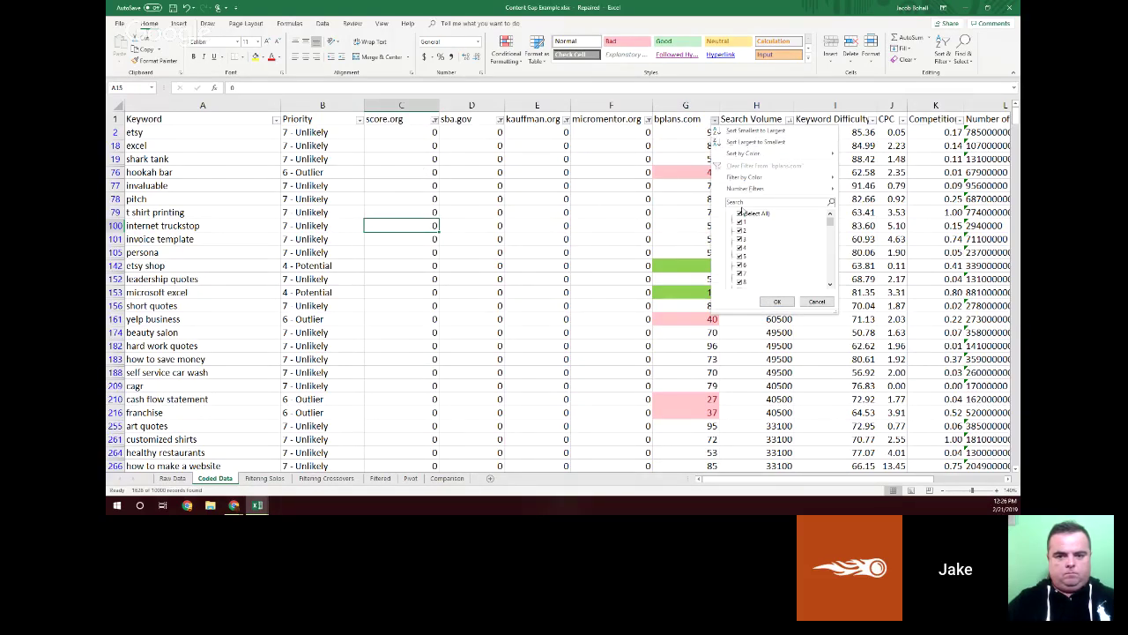
mouse_move(733, 180)
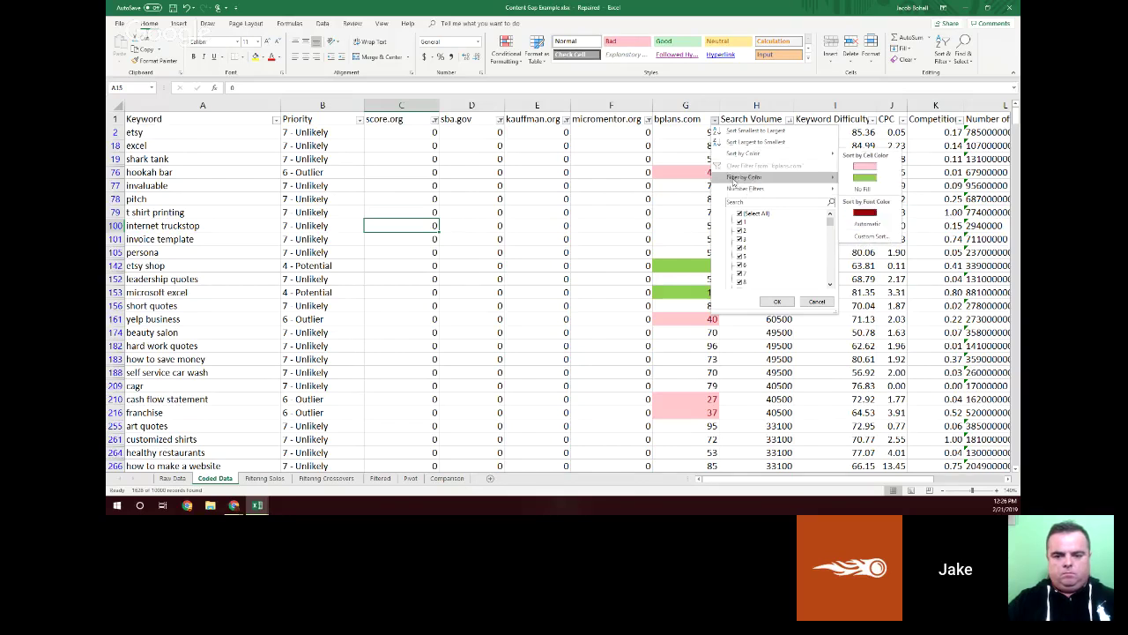
left_click(528, 245)
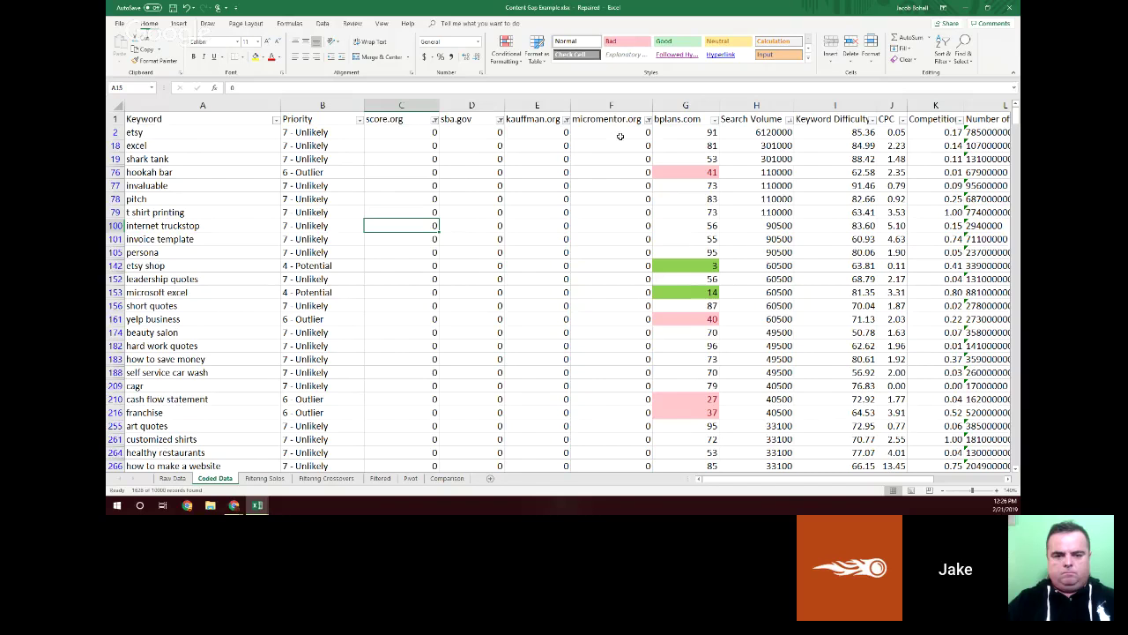
Step: Clear the filters from the micromentor.org and kauffman.org columns
left_click(648, 121)
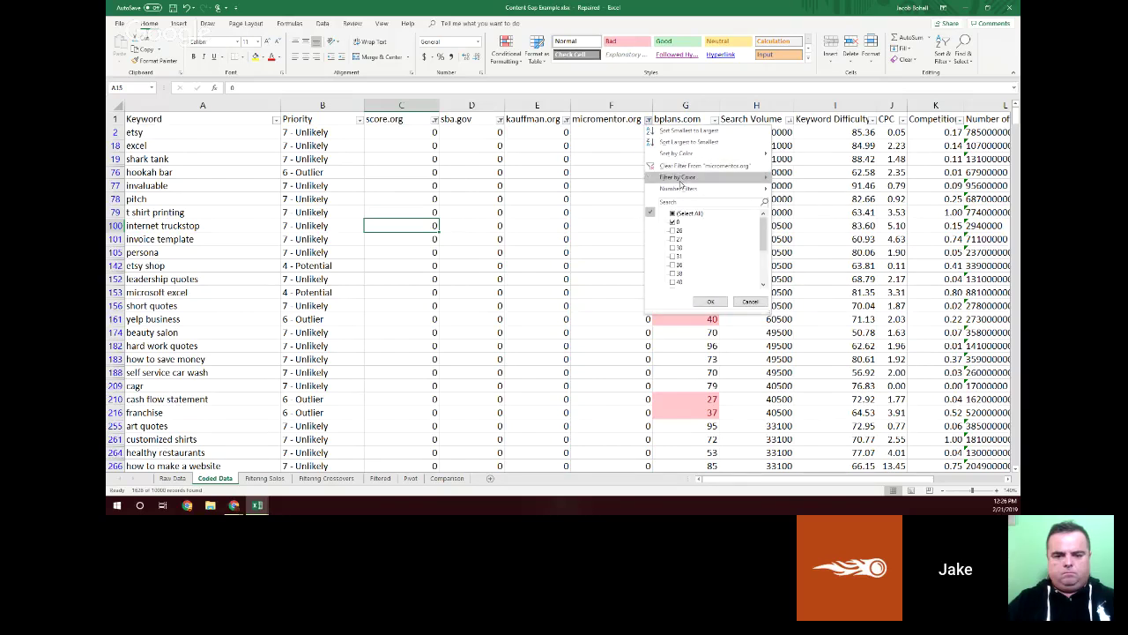
left_click(701, 166)
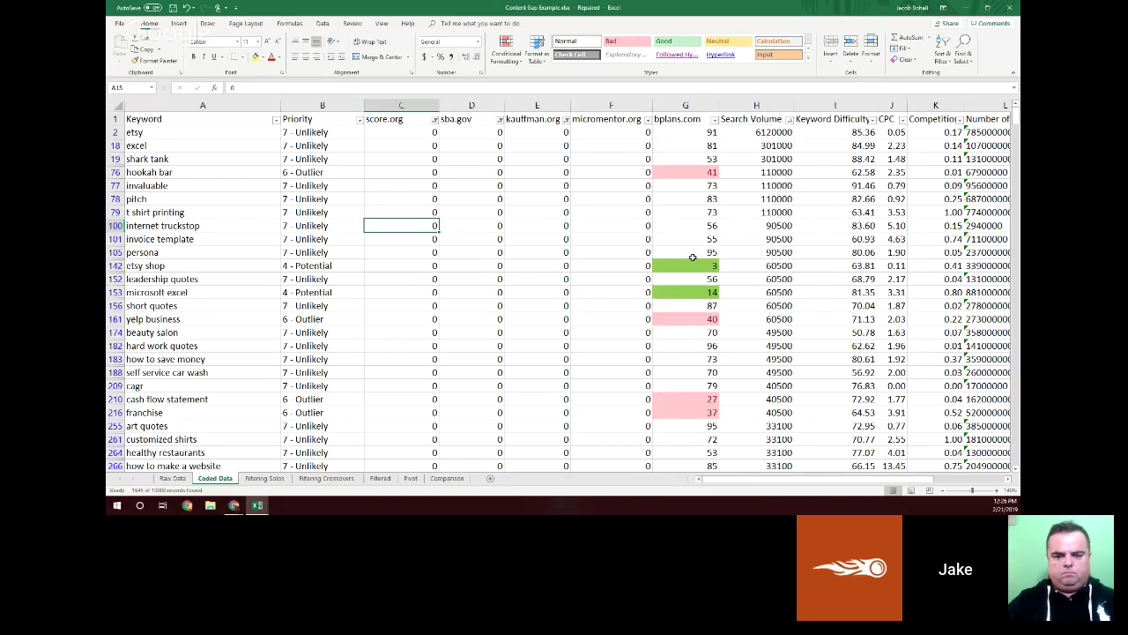
left_click(566, 119)
left_click(608, 175)
Step: Filter the Priority column to show only the blank, untagged keywords
left_click(359, 119)
left_click(385, 213)
left_click(385, 247)
left_click(422, 301)
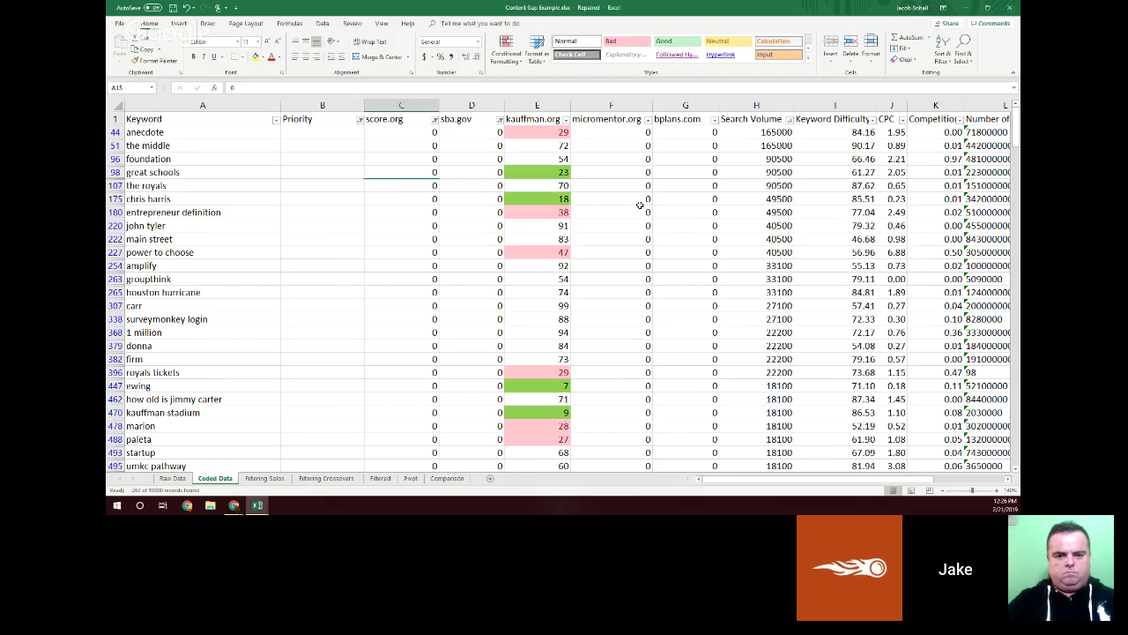
Step: Filter the micromentor.org and bplans.com columns to show only the value 0
left_click(565, 119)
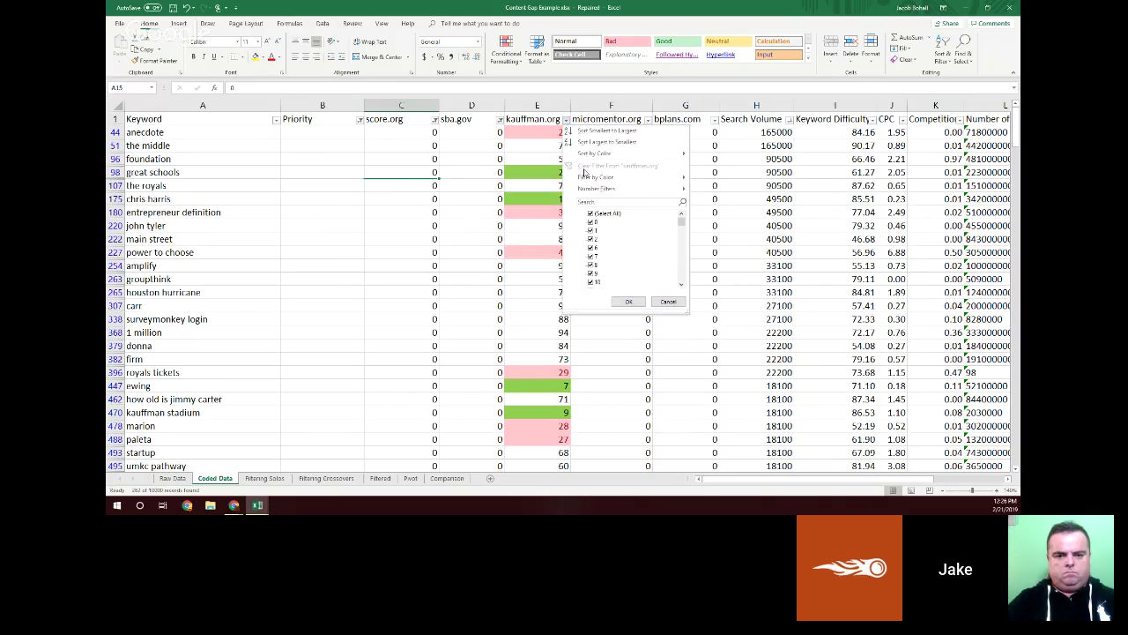
left_click(457, 148)
left_click(649, 120)
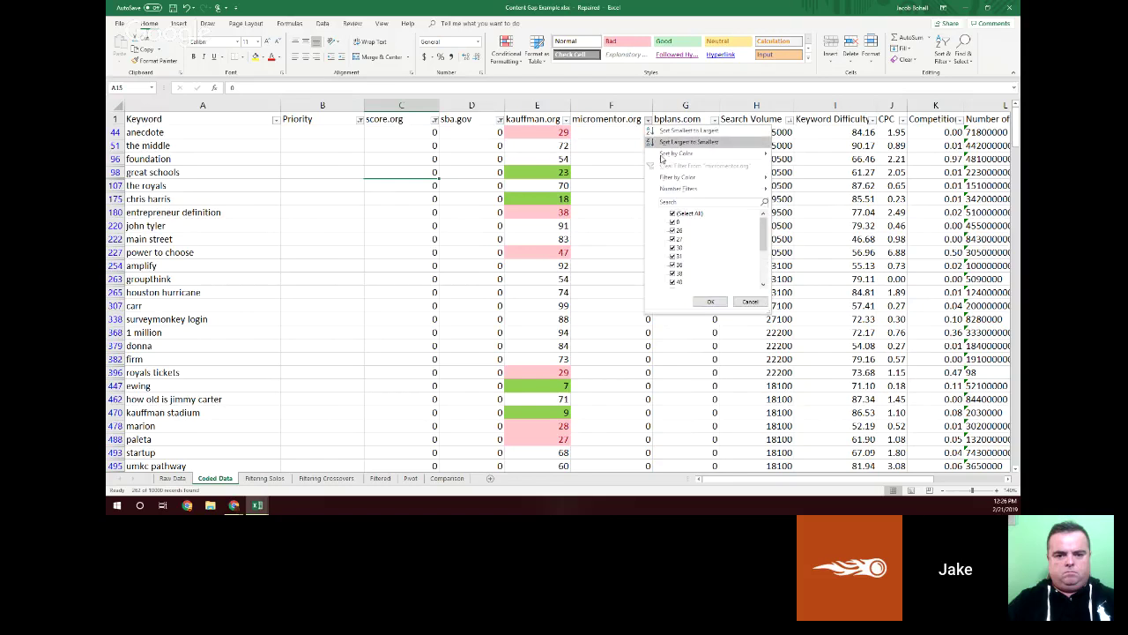
left_click(674, 213)
left_click(674, 222)
left_click(711, 302)
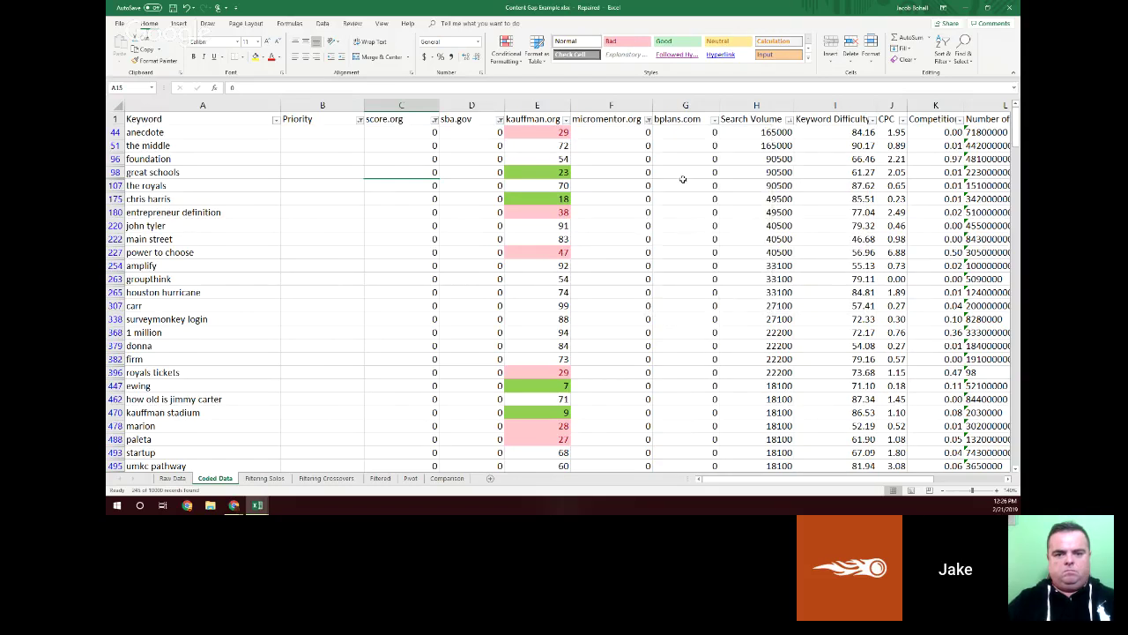
left_click(714, 119)
left_click(740, 214)
left_click(740, 221)
left_click(776, 302)
Step: Filter the kauffman.org column by the light red cell color, and switch the filter to the green cell color
left_click(567, 120)
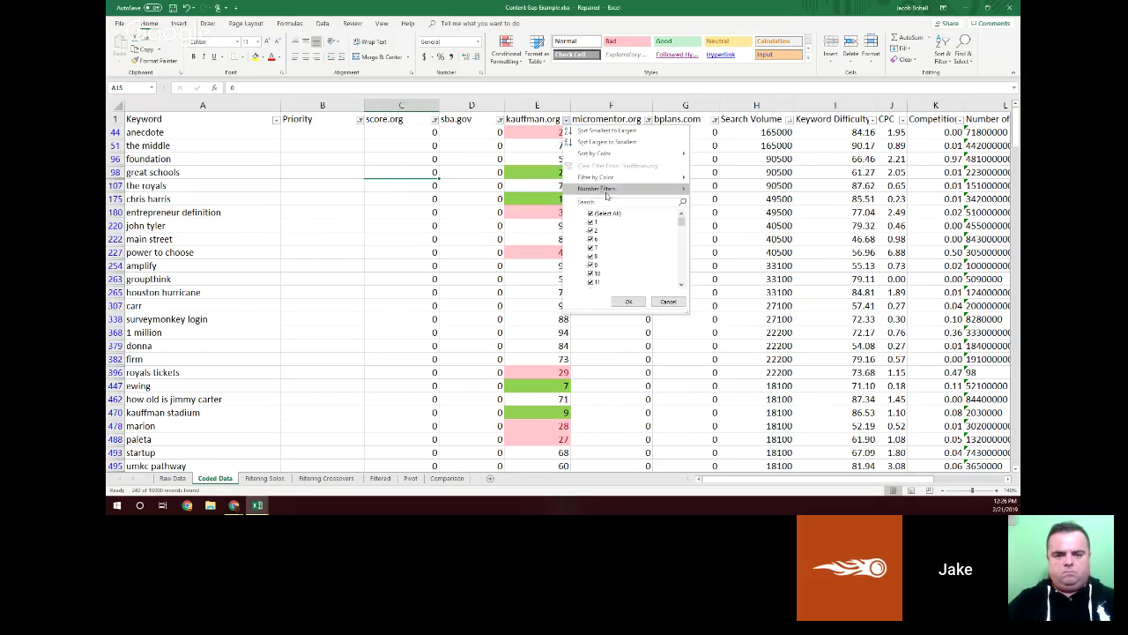
mouse_move(608, 179)
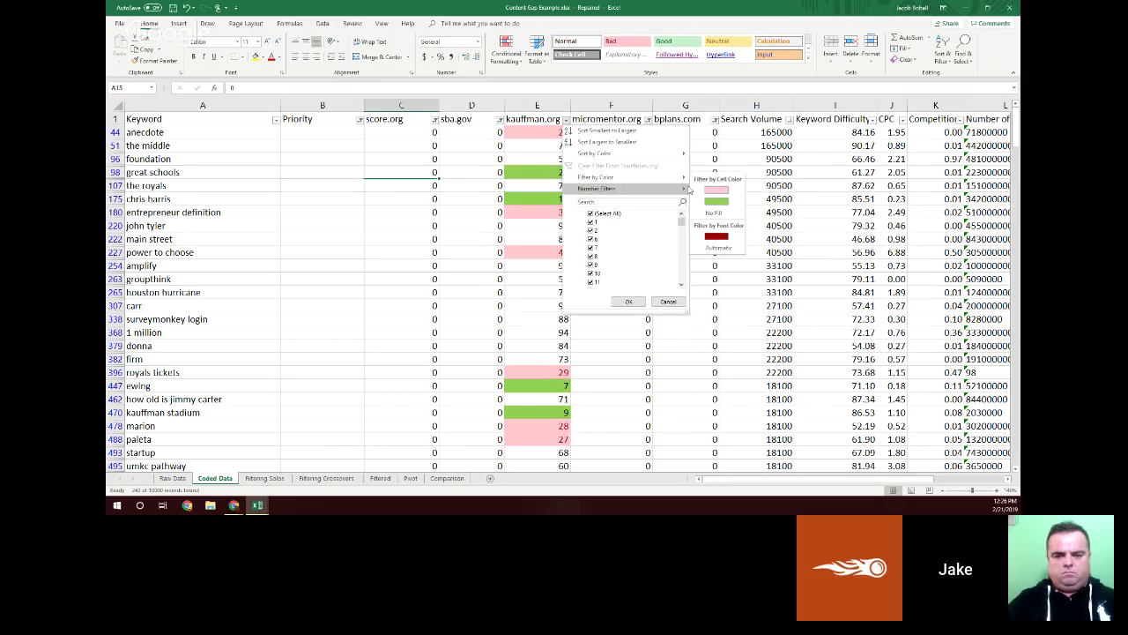
left_click(732, 189)
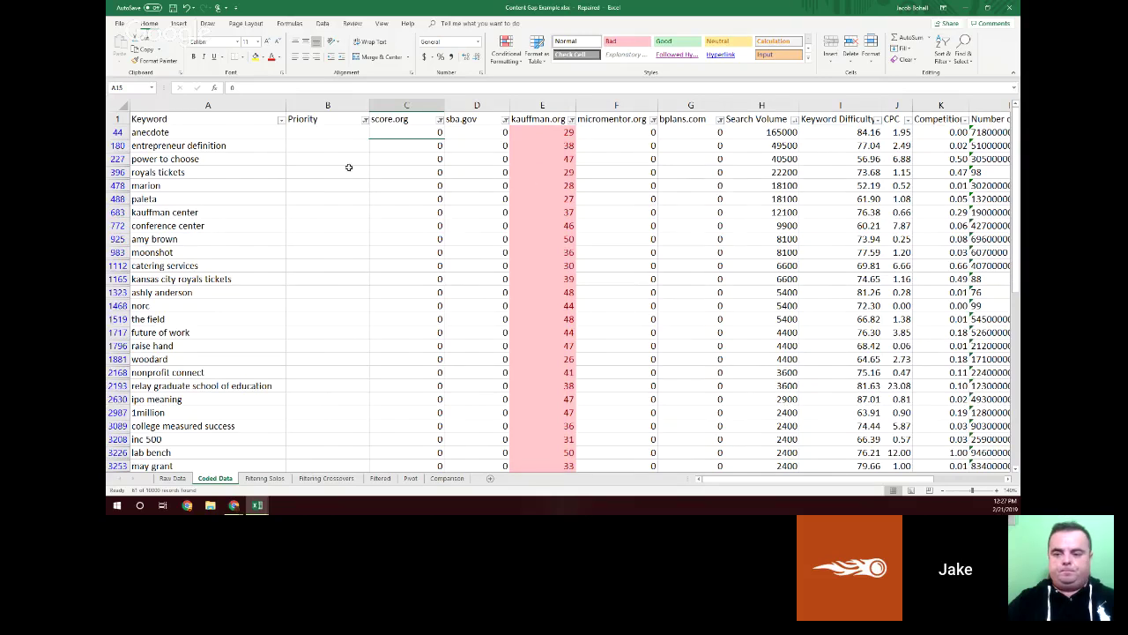
left_click(571, 119)
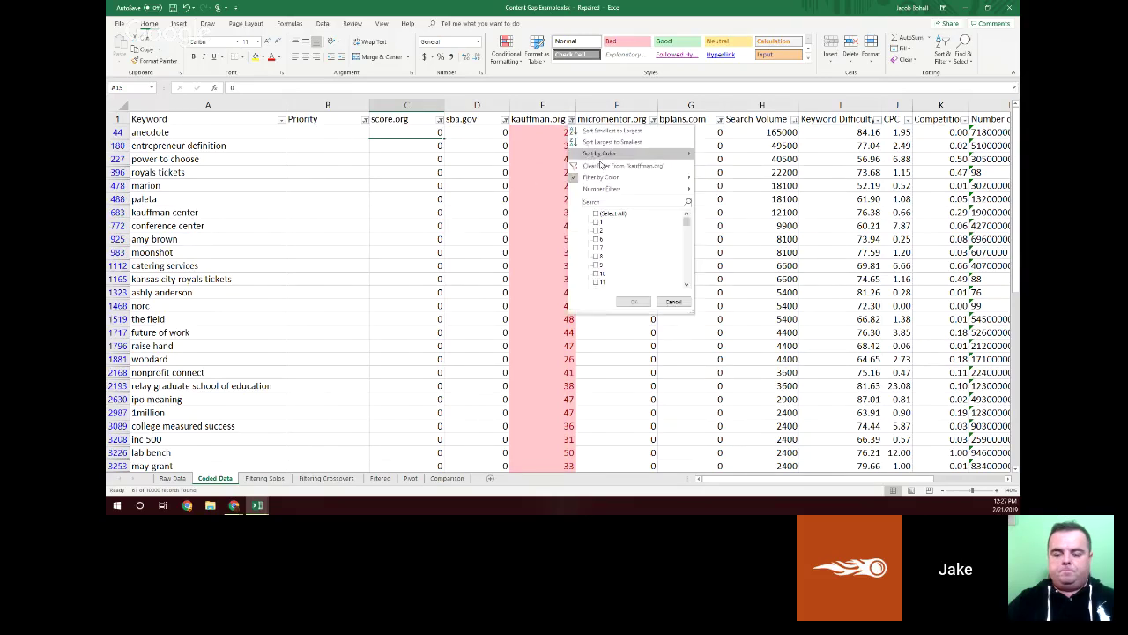
mouse_move(608, 180)
left_click(722, 203)
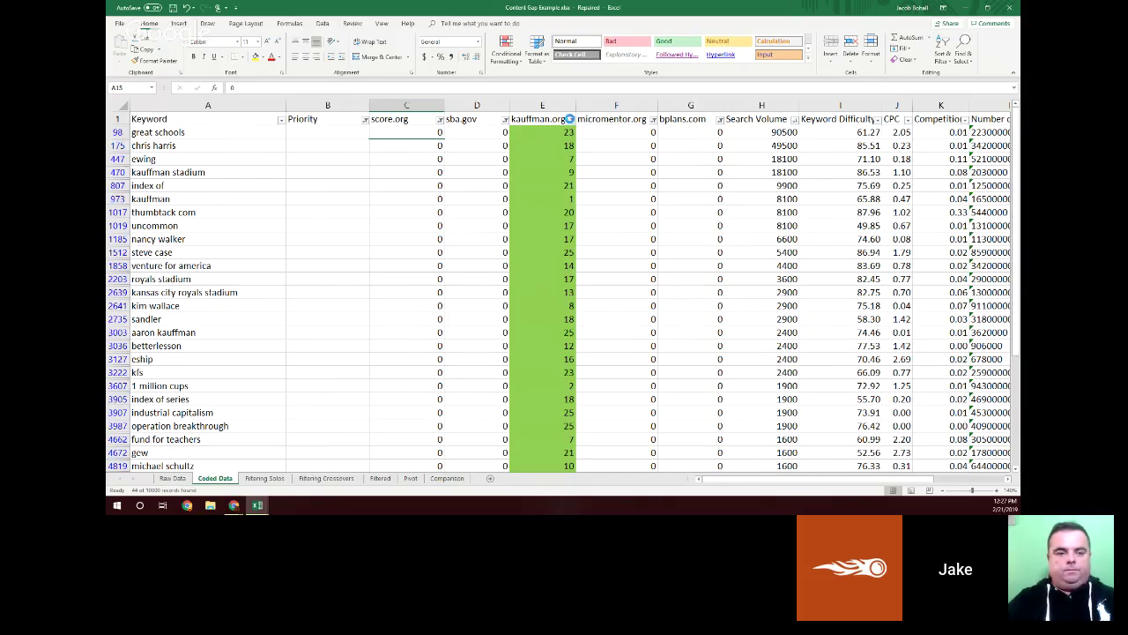
Step: Filter the kauffman.org column to the cells with no fill
left_click(572, 119)
mouse_move(617, 180)
left_click(707, 217)
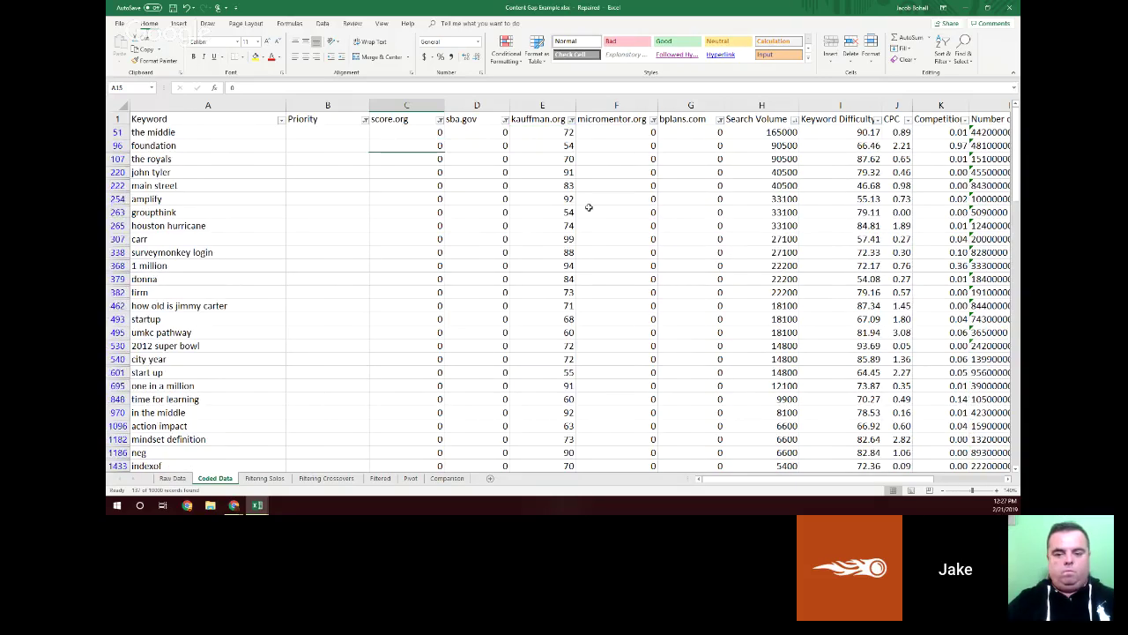
left_click_drag(321, 143, 327, 272)
left_click(347, 213)
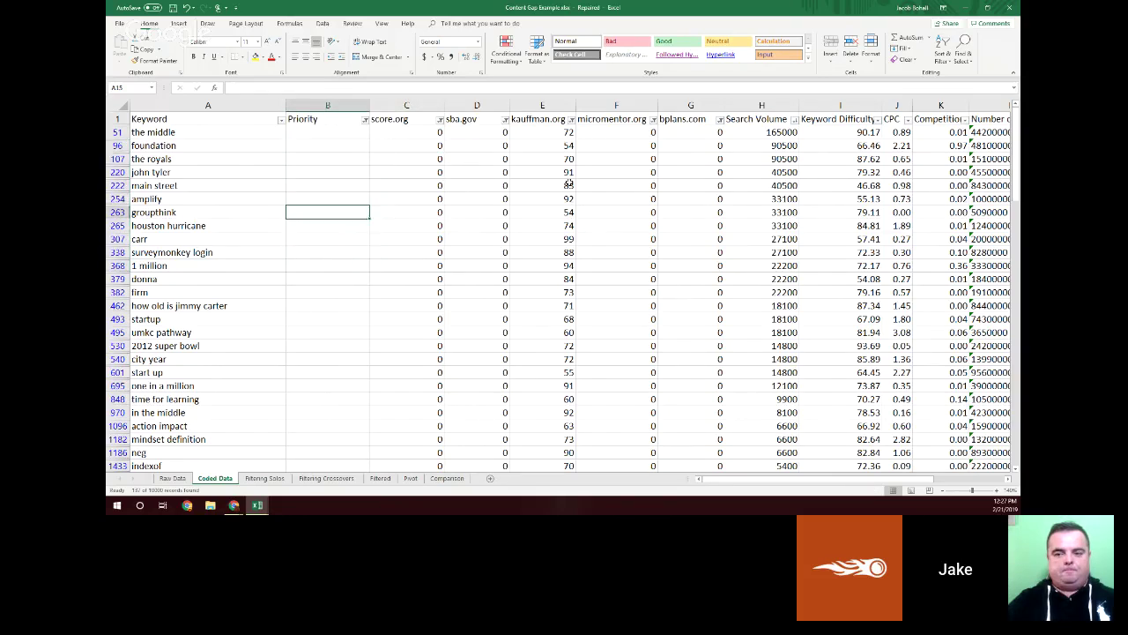
Step: Clear the filter from the score.org column
left_click(572, 120)
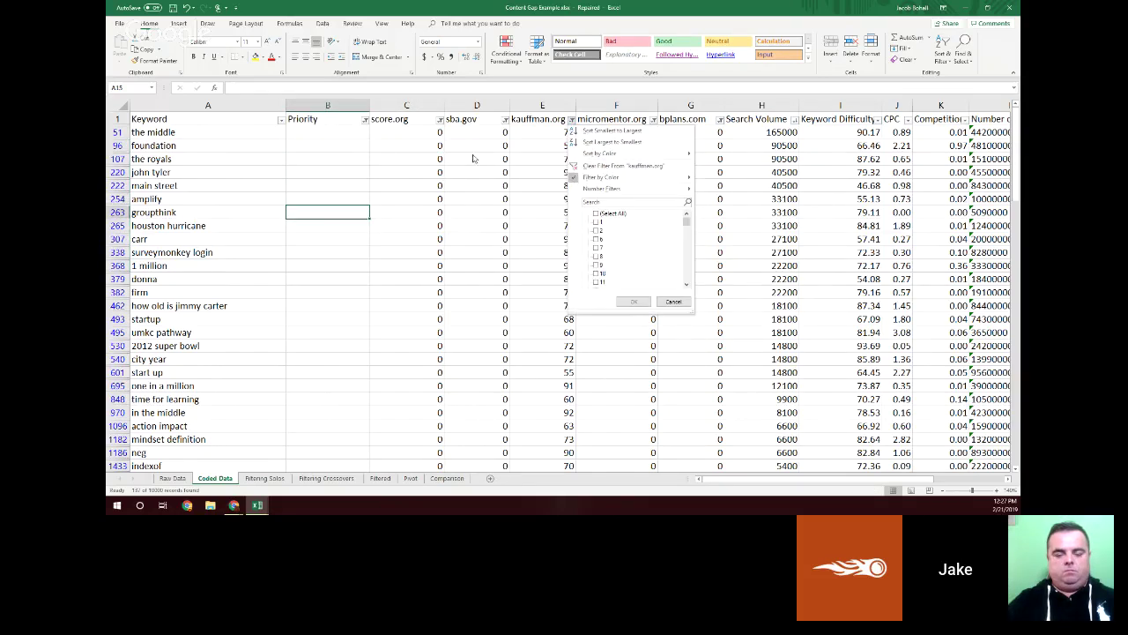
left_click(452, 191)
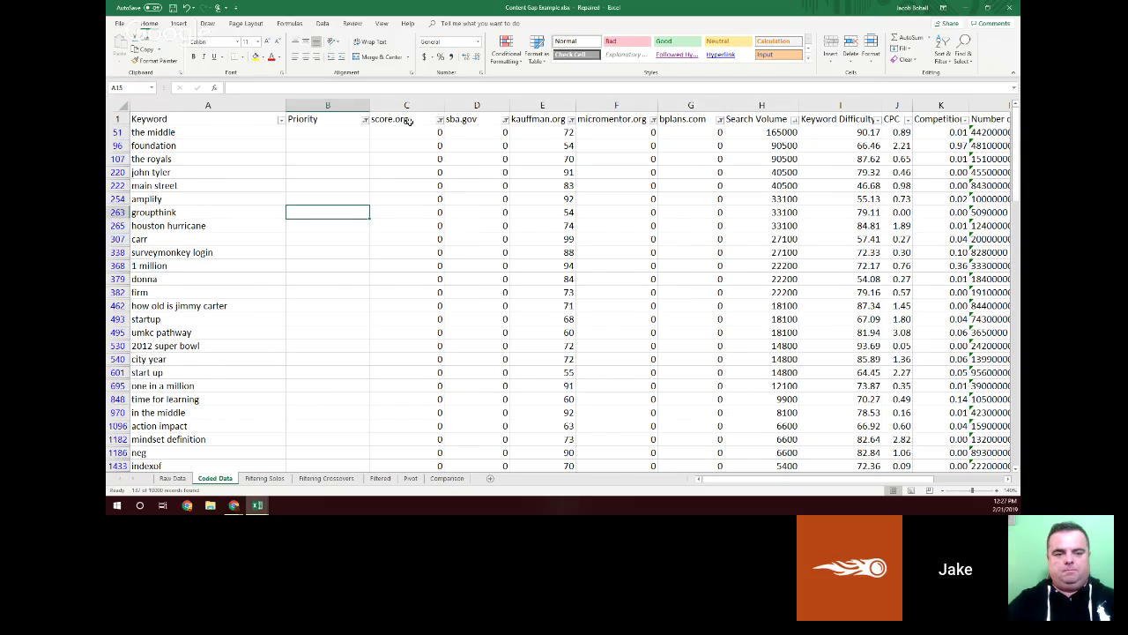
left_click(409, 121)
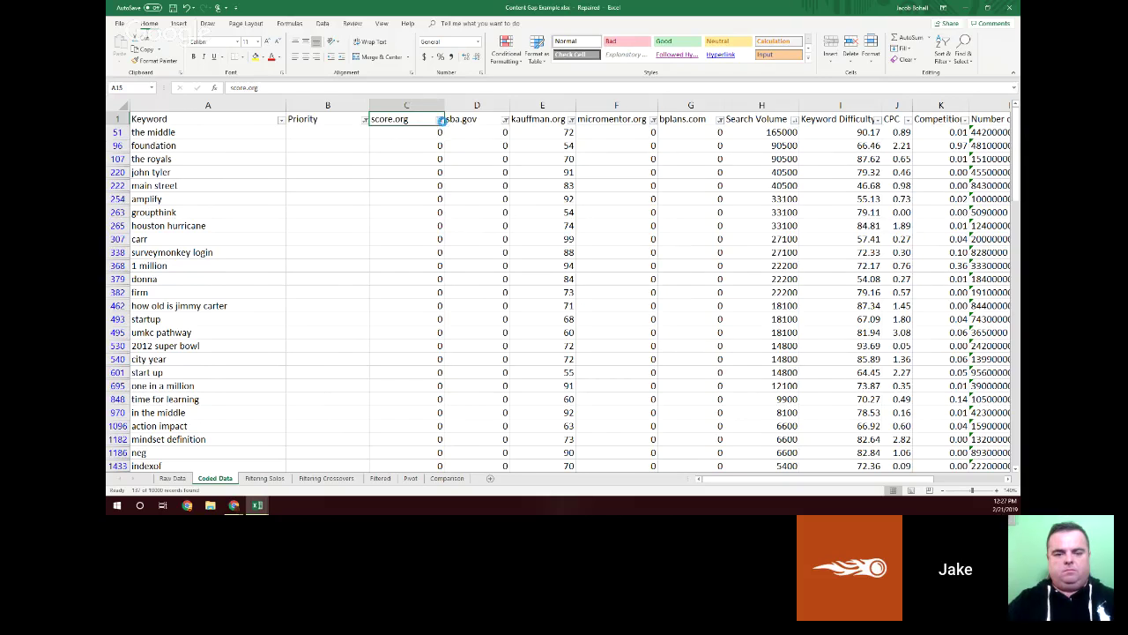
left_click(439, 119)
key("Escape")
left_click(438, 120)
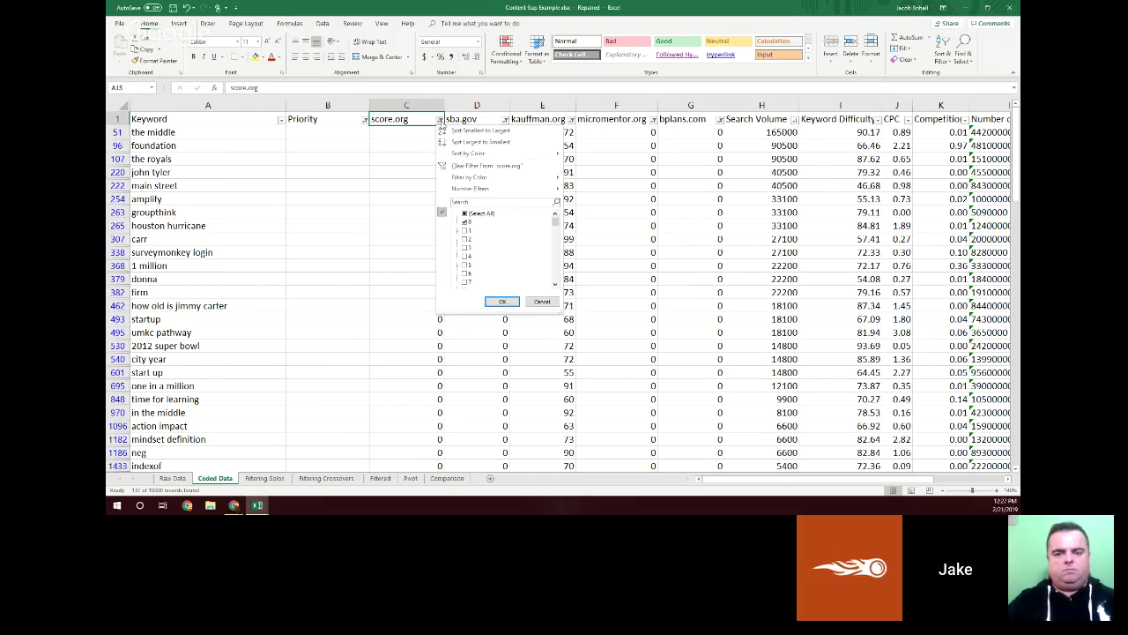
left_click(484, 168)
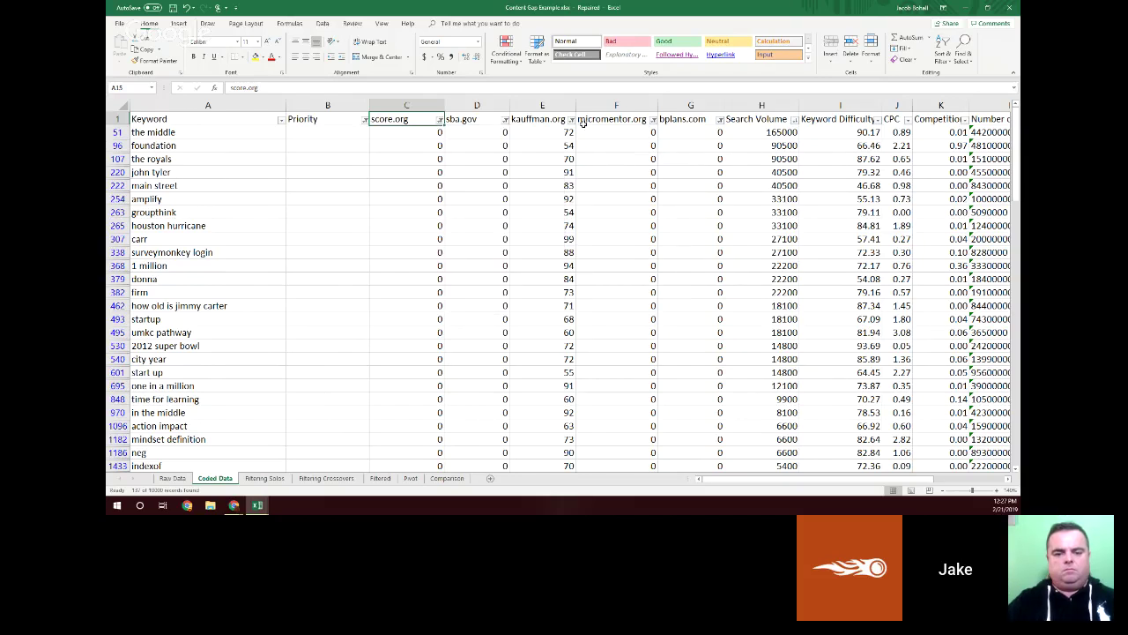
left_click(437, 119)
left_click(484, 166)
Step: Filter the kauffman.org column to the value 0 and the score.org column to the cells with no fill
left_click(565, 118)
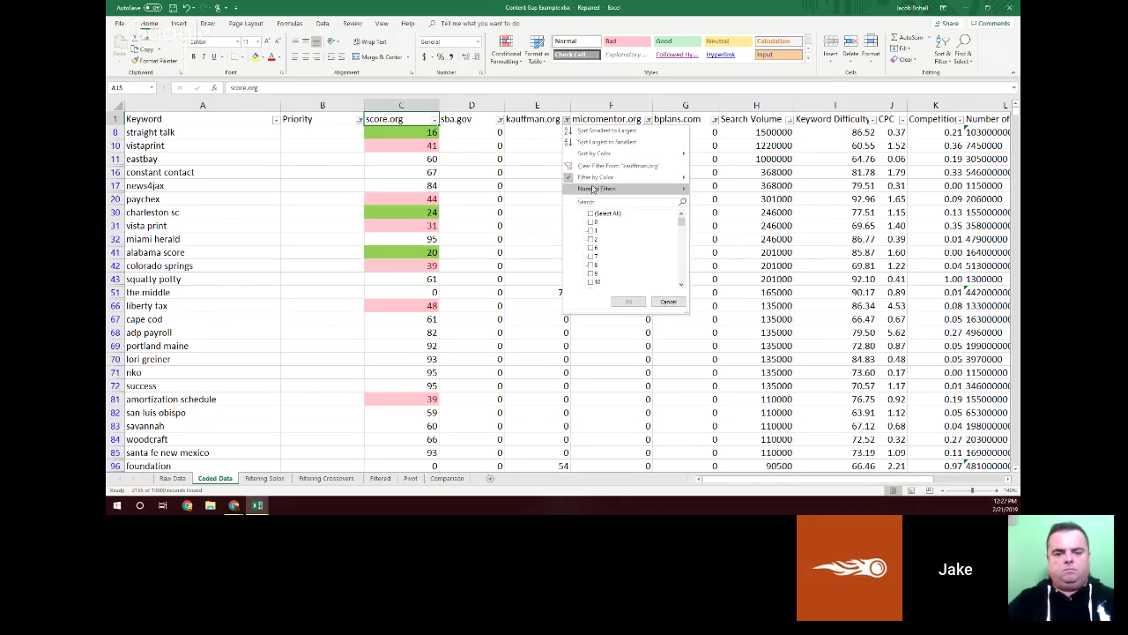
left_click(590, 223)
left_click(621, 302)
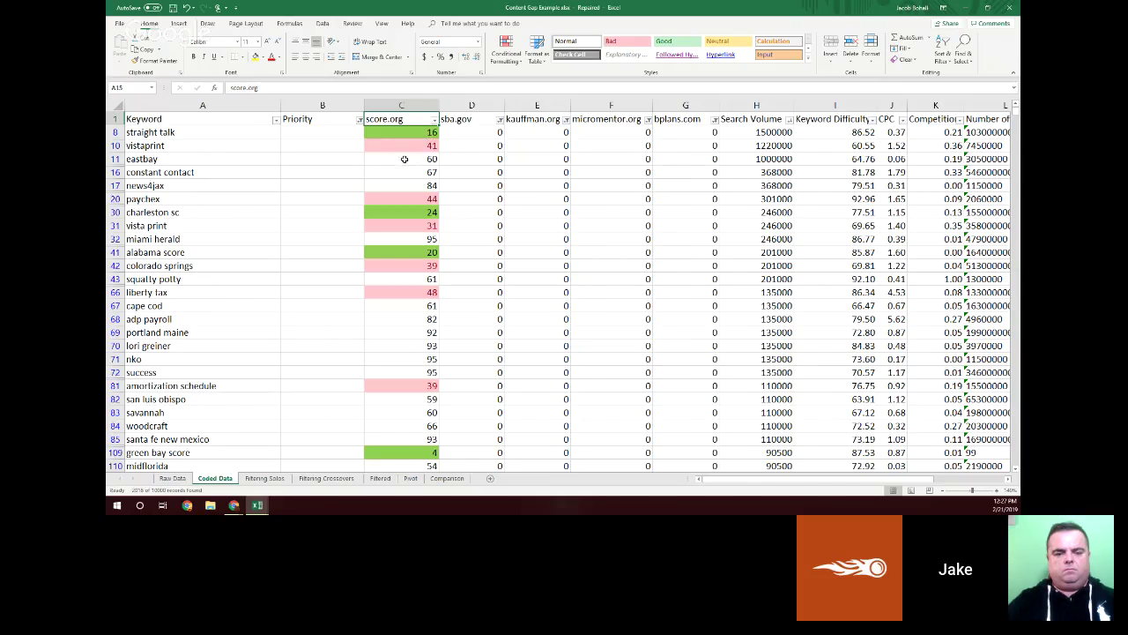
left_click(434, 119)
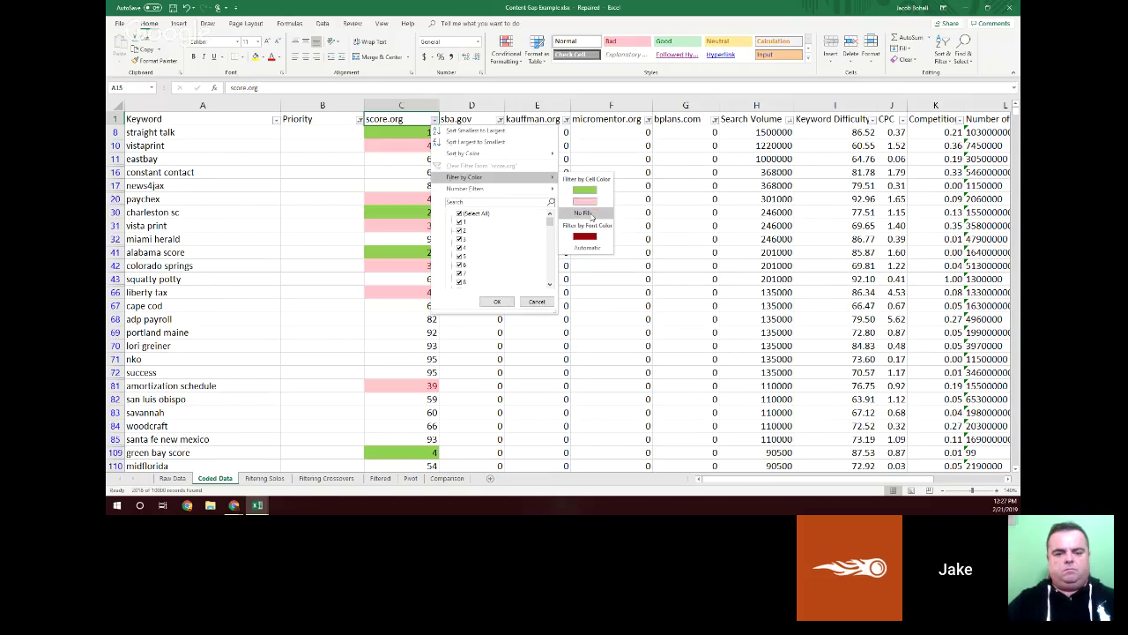
left_click(591, 217)
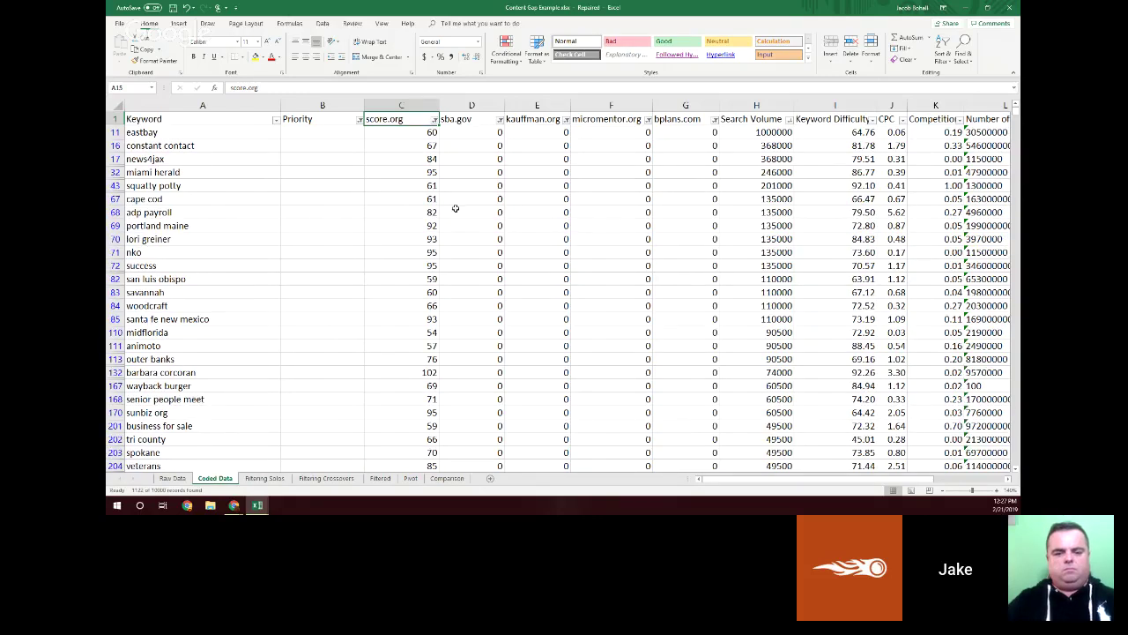
Step: Enter the priority "7 - Unlikely" for the first filtered keyword, eastbay
scroll(383, 220, "down", 1)
scroll(295, 174, "up", 1)
left_click(328, 147)
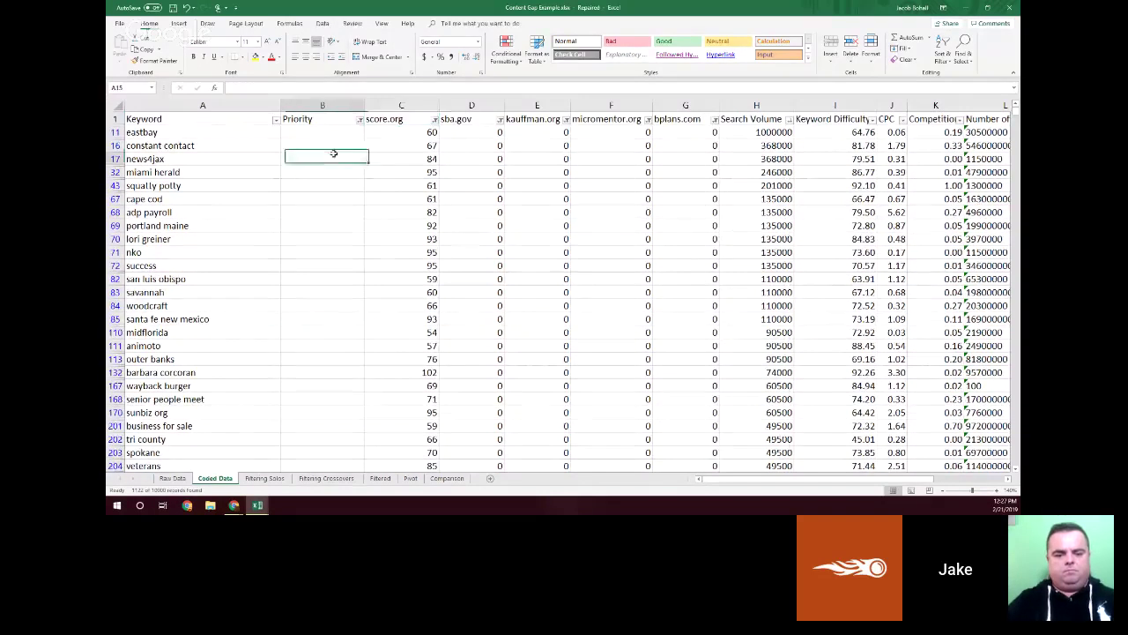
left_click(323, 134)
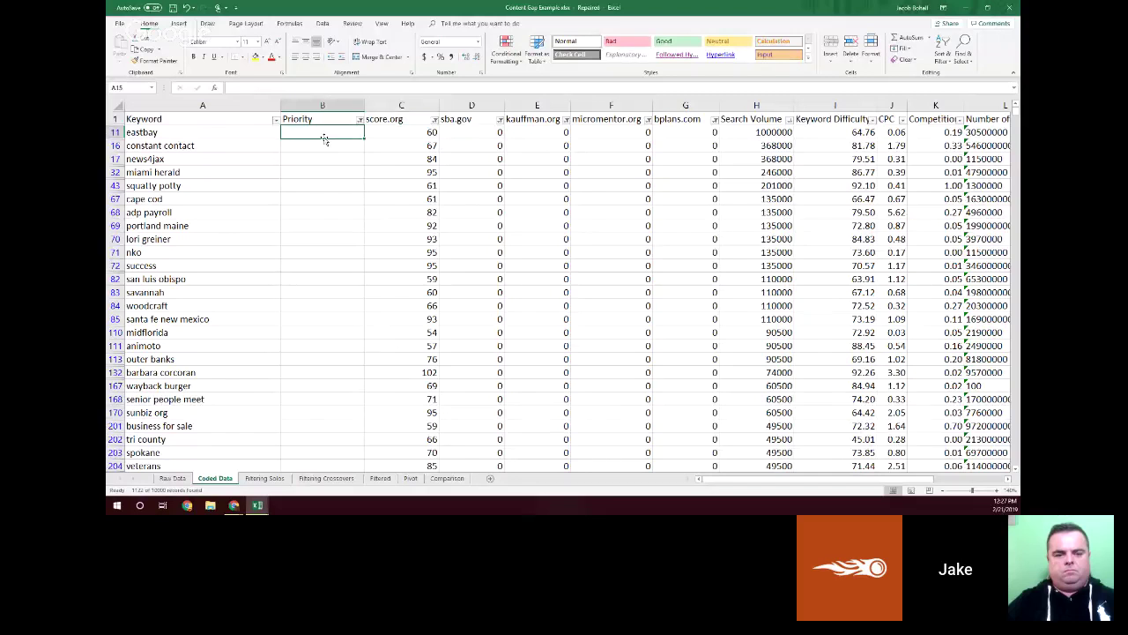
type("7 - Unlikely")
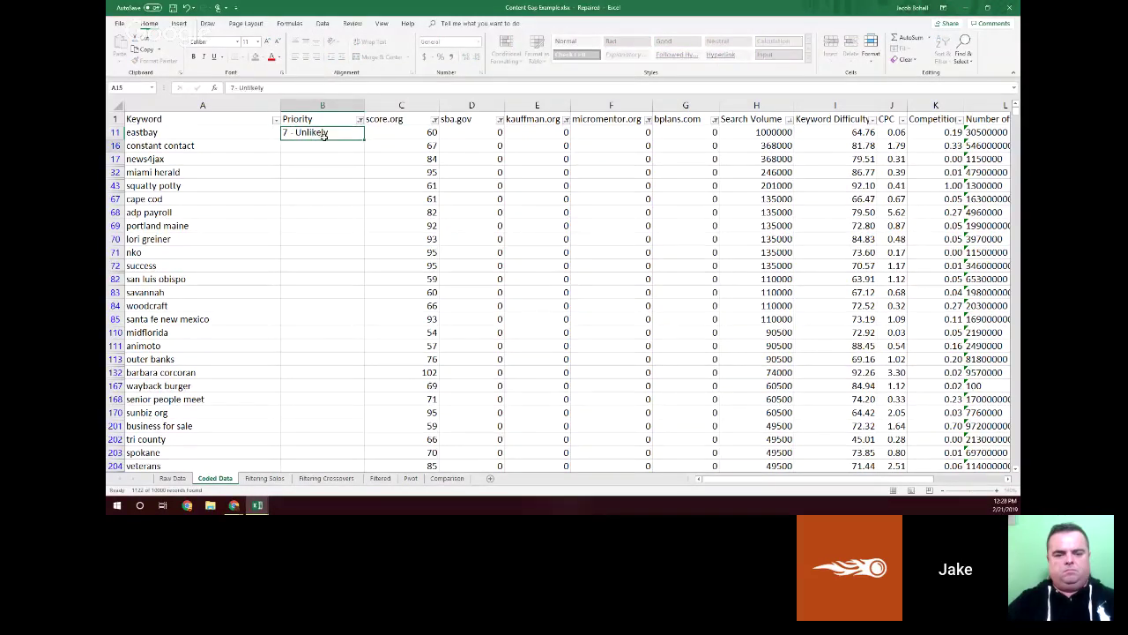
Step: Enter 7 - Unlikely as the Priority of the keyword eastbay and fill it down the filtered rows
key("ctrl+Return")
double_click(365, 140)
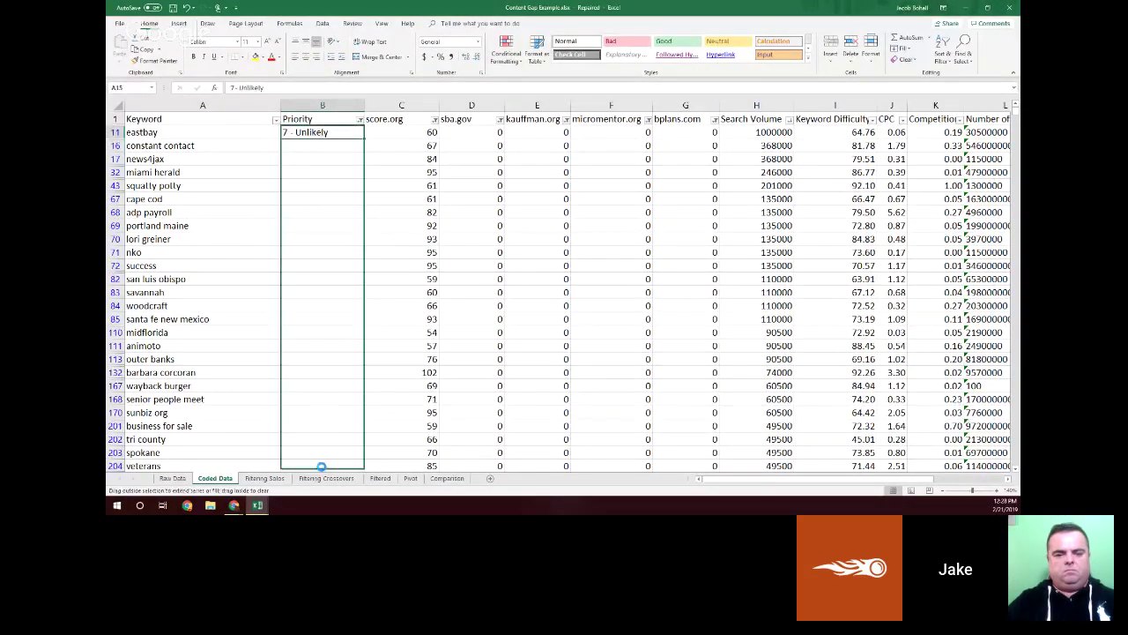
left_click(374, 181)
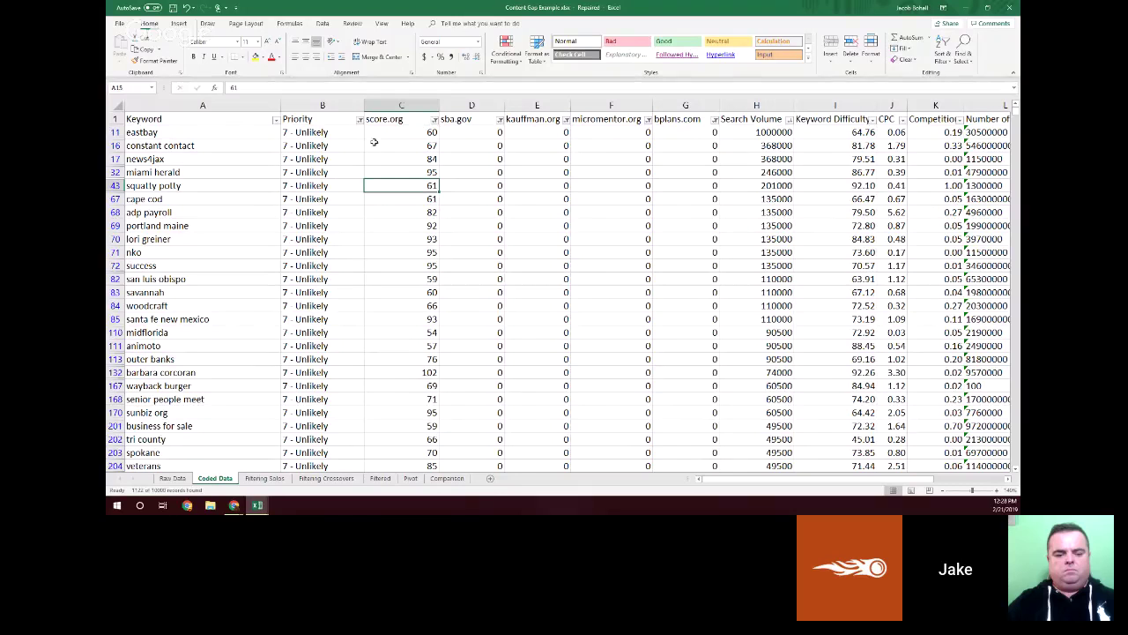
left_click(435, 119)
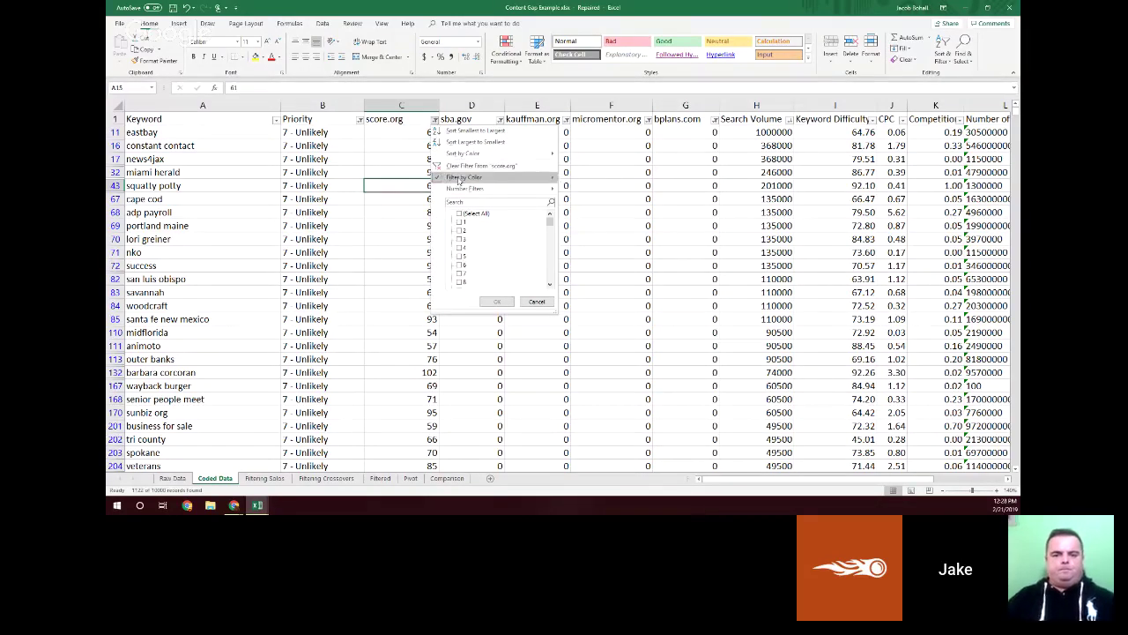
mouse_move(455, 180)
left_click(330, 149)
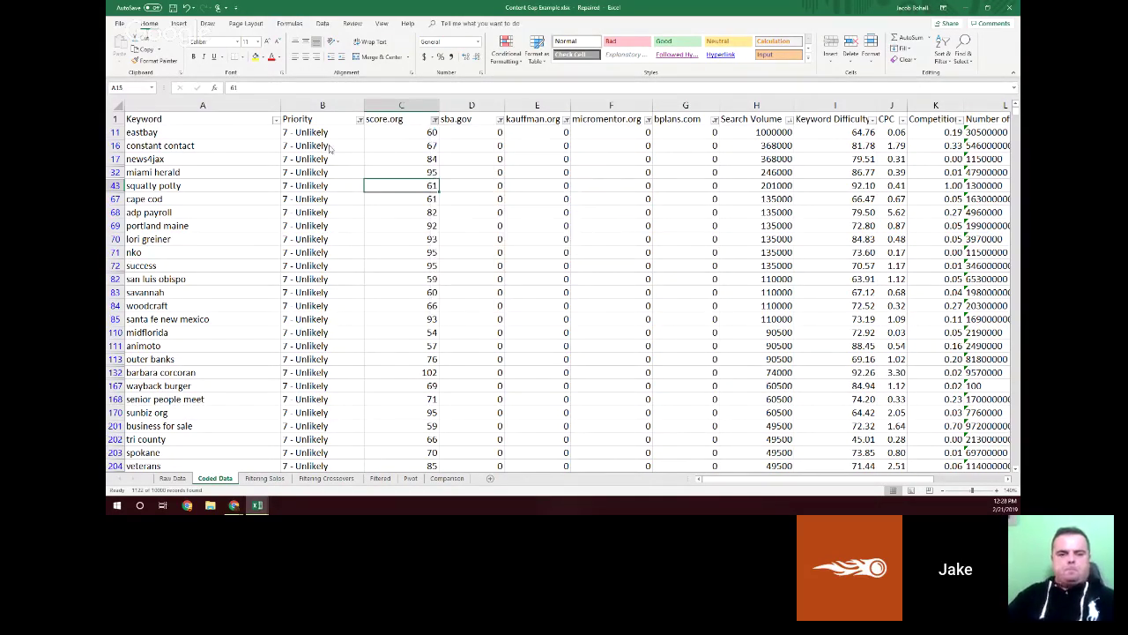
Step: Copy the 7 - Unlikely priority from eastbay and paste it over the filtered rows down to the bottom of the list
left_click(329, 134)
key("ctrl+c")
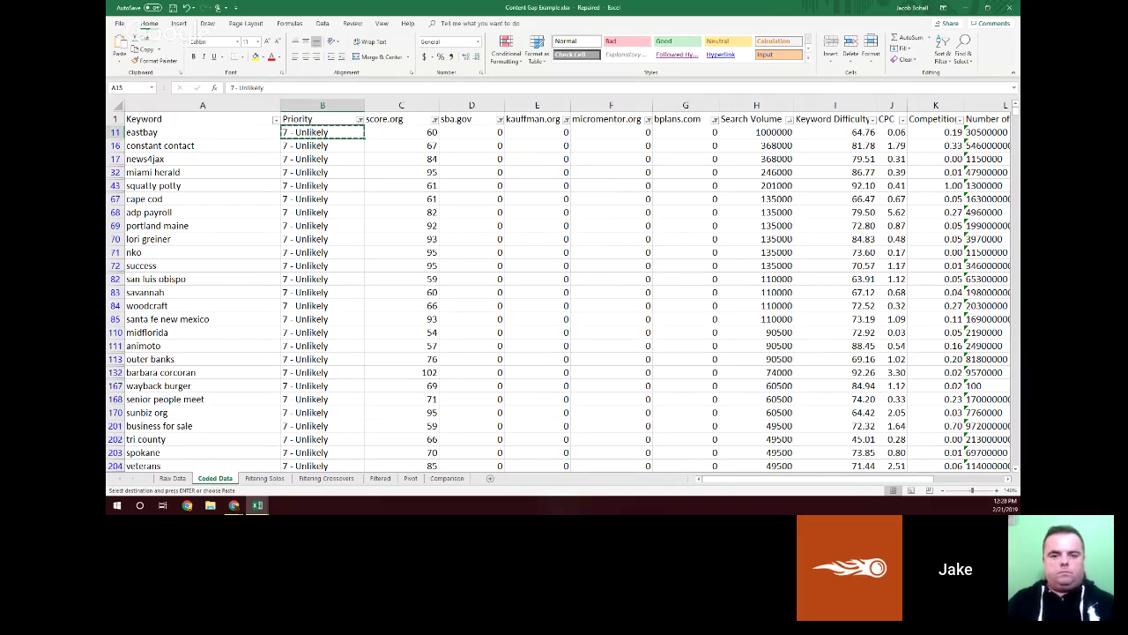
left_click_drag(1005, 331, 1011, 467)
left_click(331, 465, "shift")
key("ctrl+v")
scroll(332, 458, "up", 20)
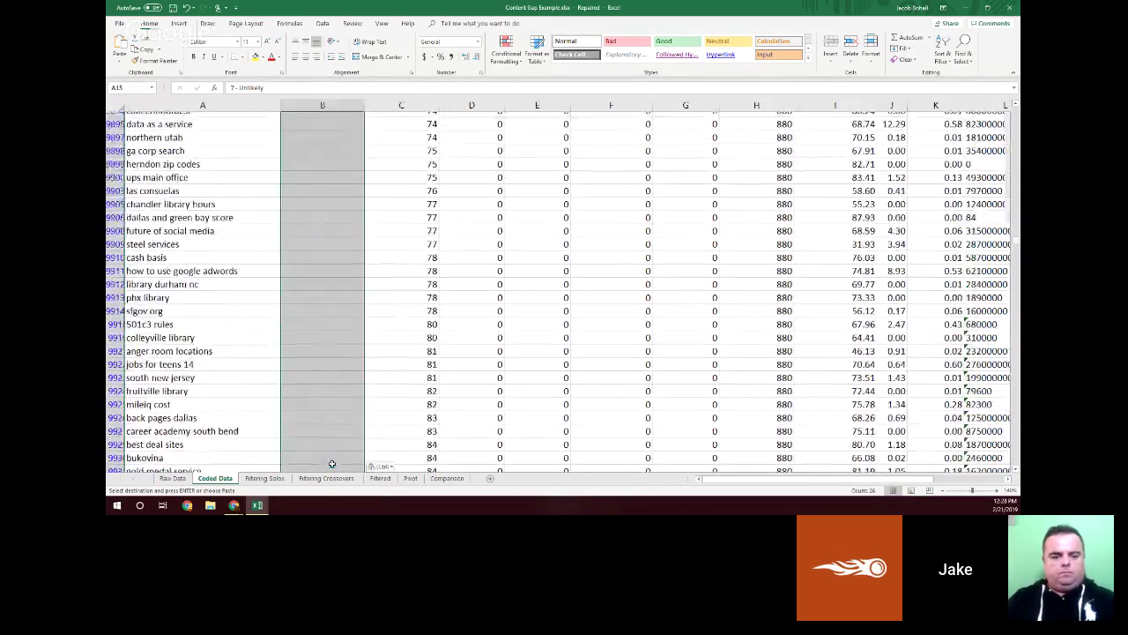
Step: Clear the color filter on score.org and filter the column again to cells with no fill
left_click(433, 119)
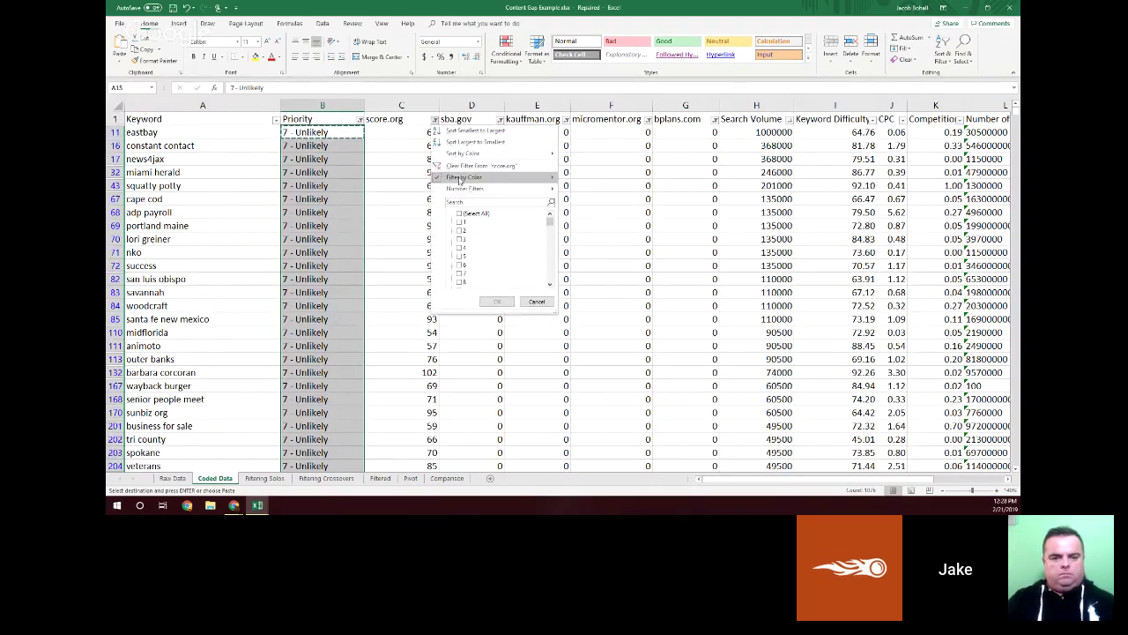
left_click(461, 165)
left_click(434, 119)
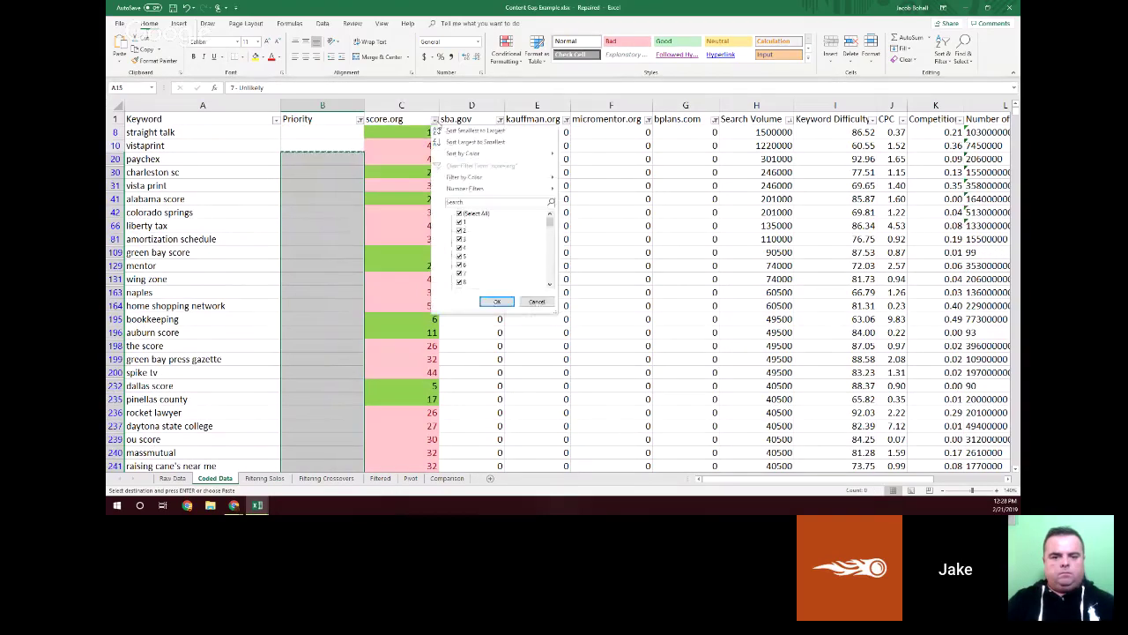
mouse_move(480, 177)
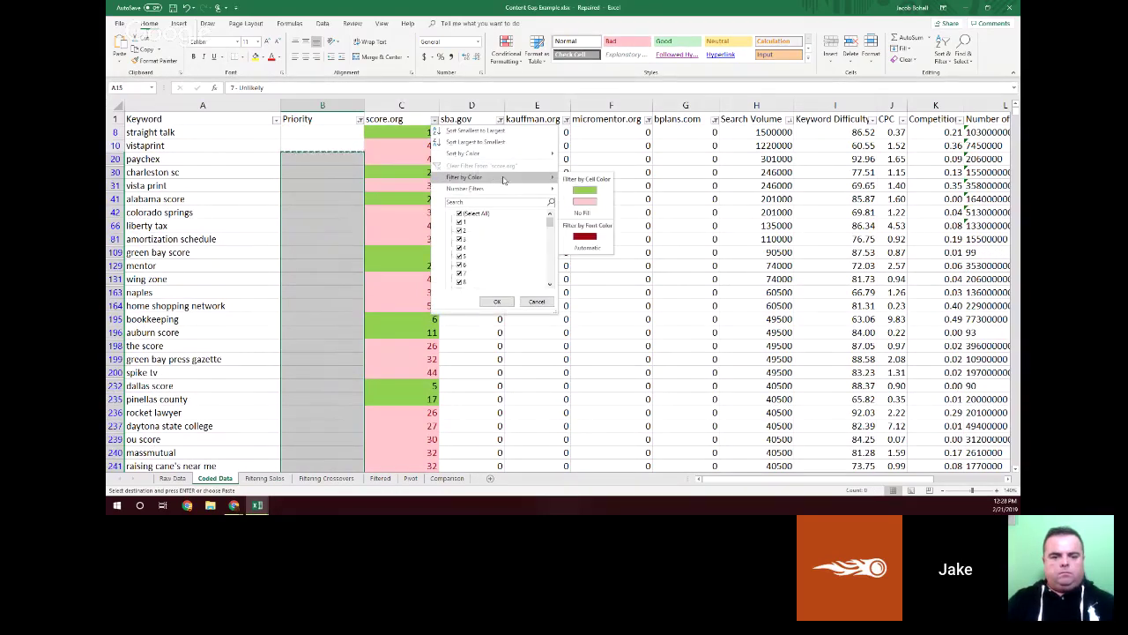
left_click(586, 203)
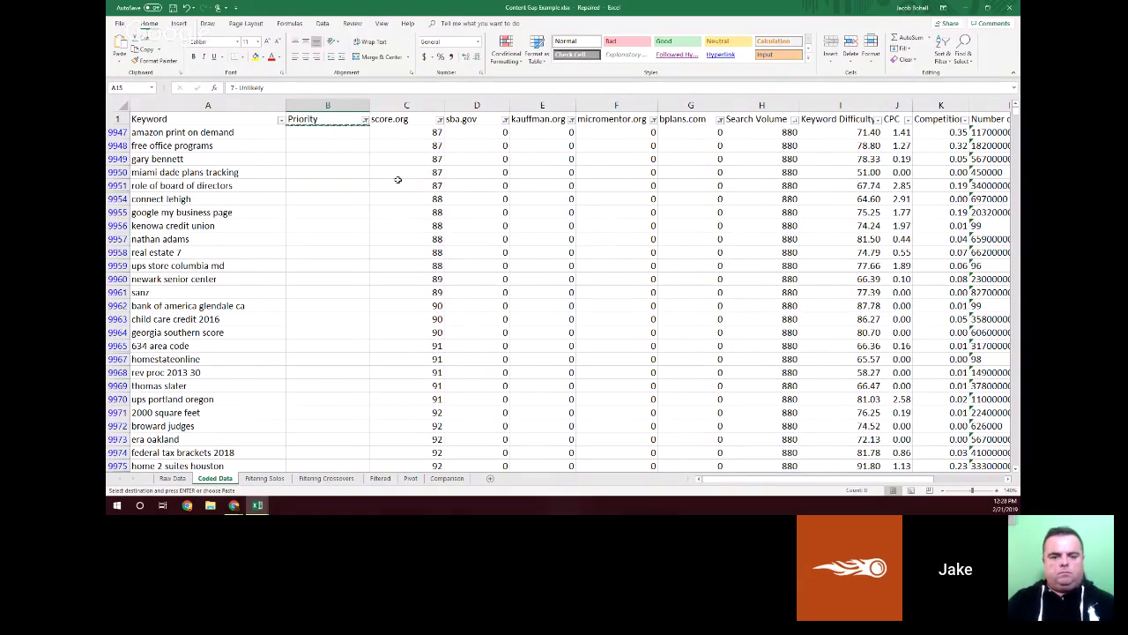
left_click(401, 181)
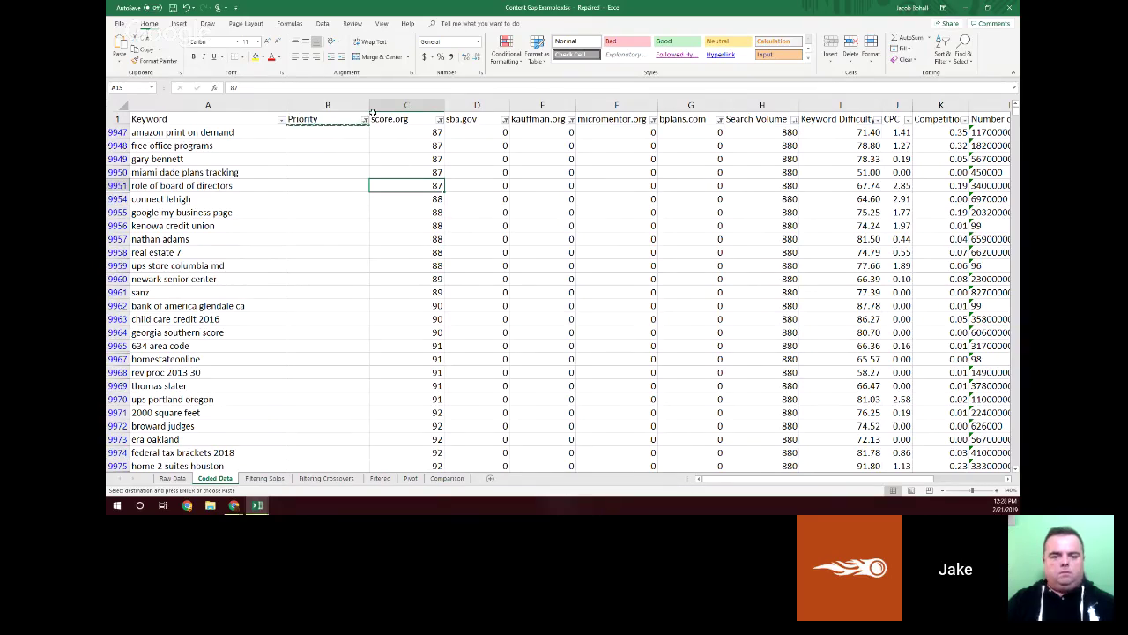
Step: Open the Filtering Solos sheet to view the keywords where only kauffman.org ranks
left_click(269, 480)
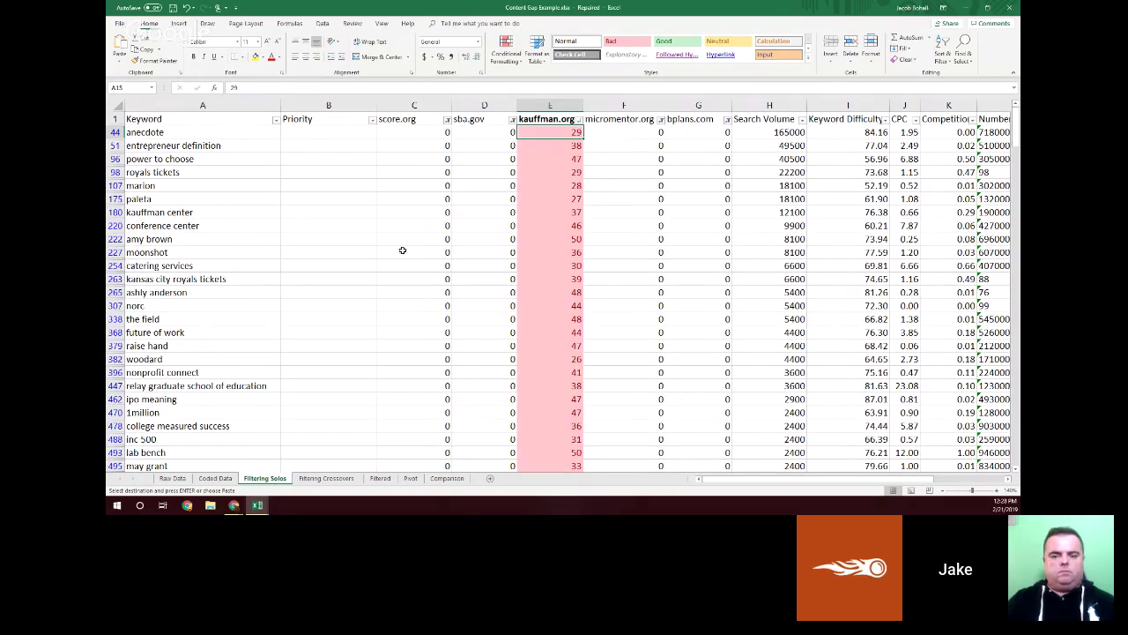
left_click(356, 236)
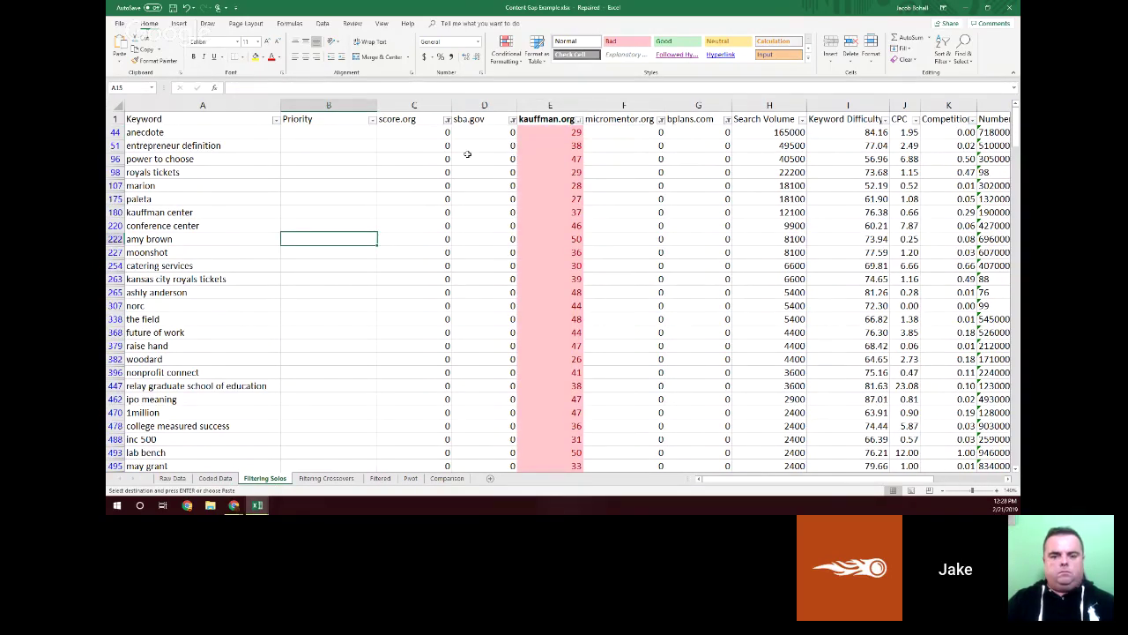
left_click(494, 158)
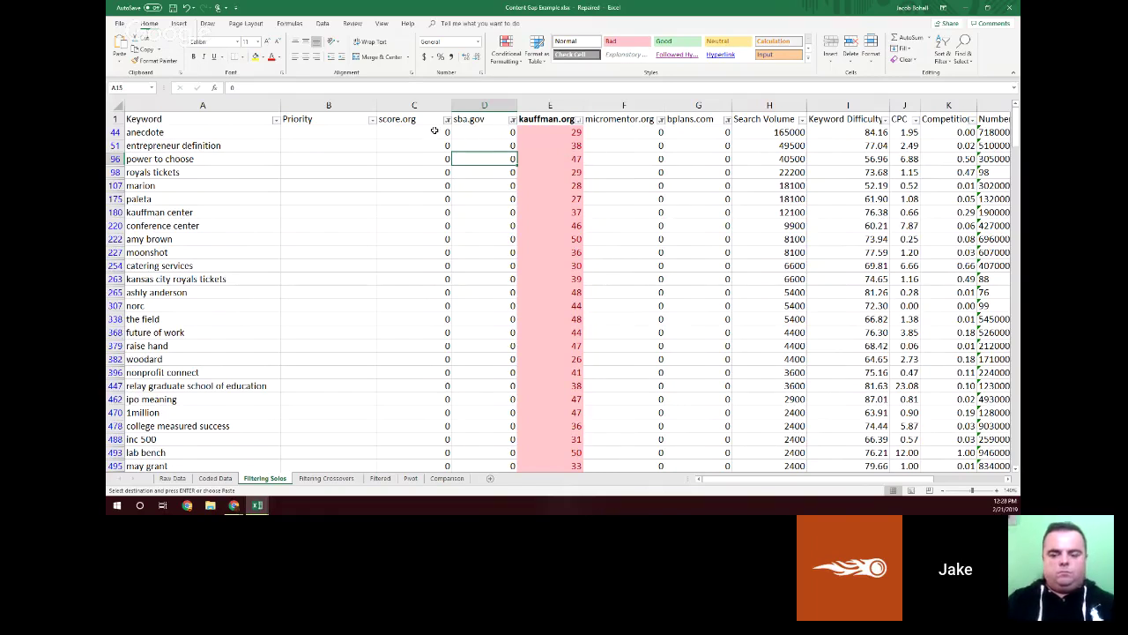
left_click(373, 120)
key("Escape")
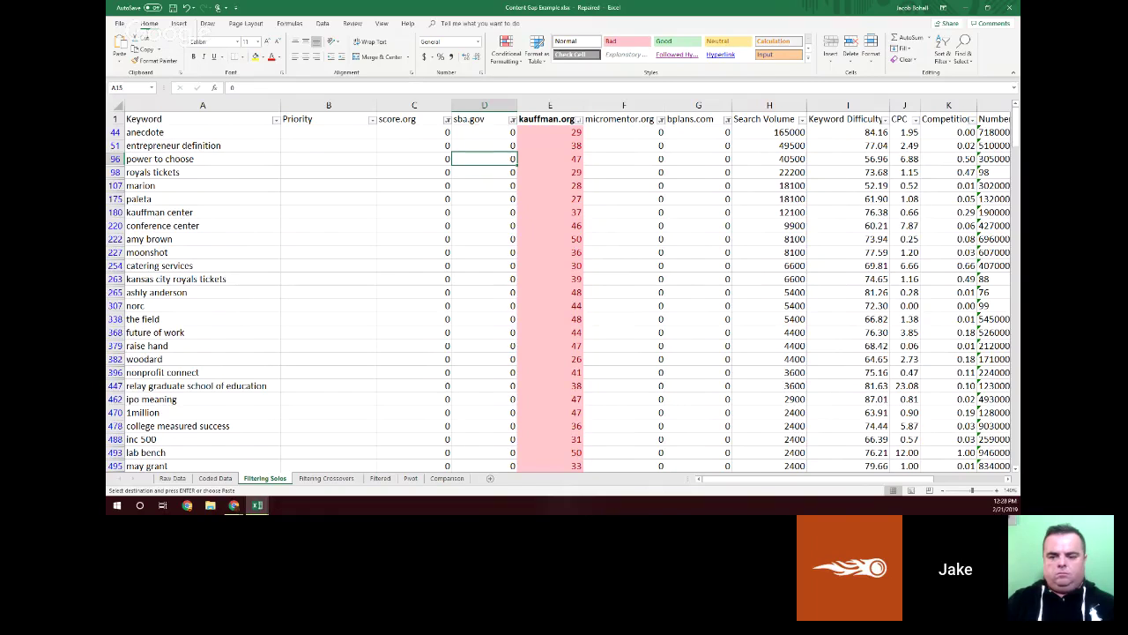
Step: Switch to the SEMrush - Keyword Gap presentation and show the slide Bucket Terms with Competitor Improved Visibility full screen
mouse_move(233, 505)
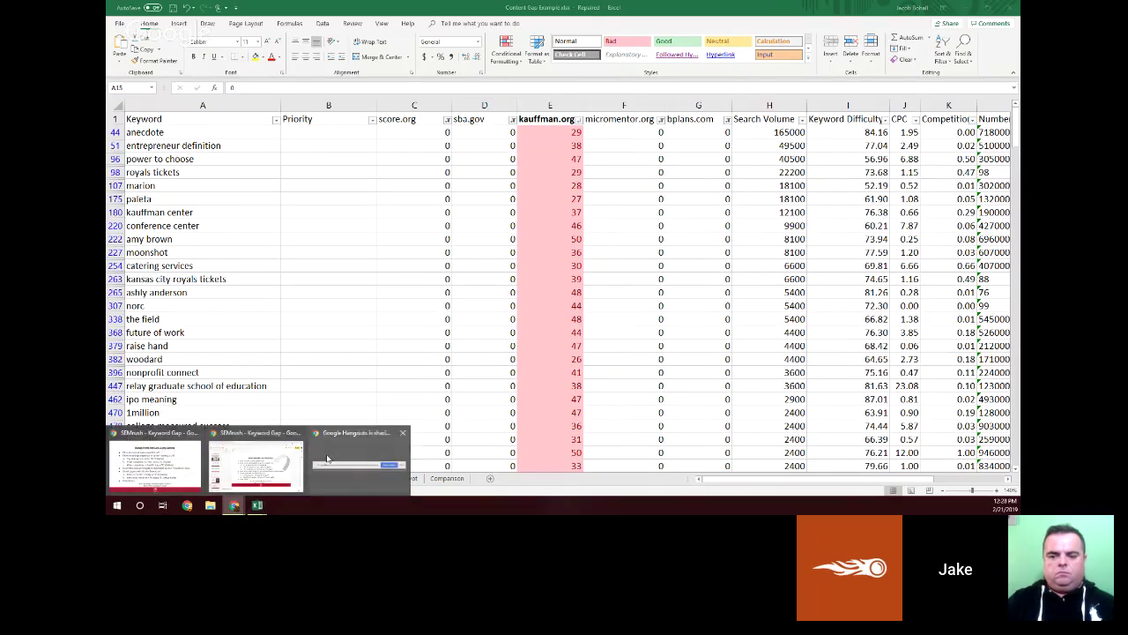
left_click(167, 464)
key("Right")
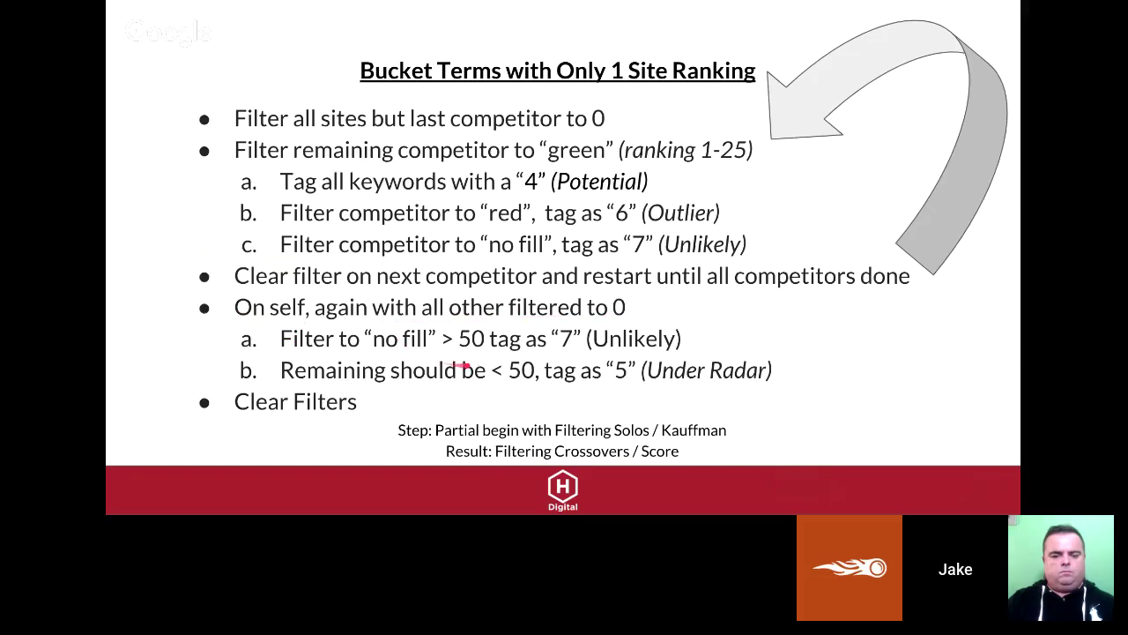
key("Right")
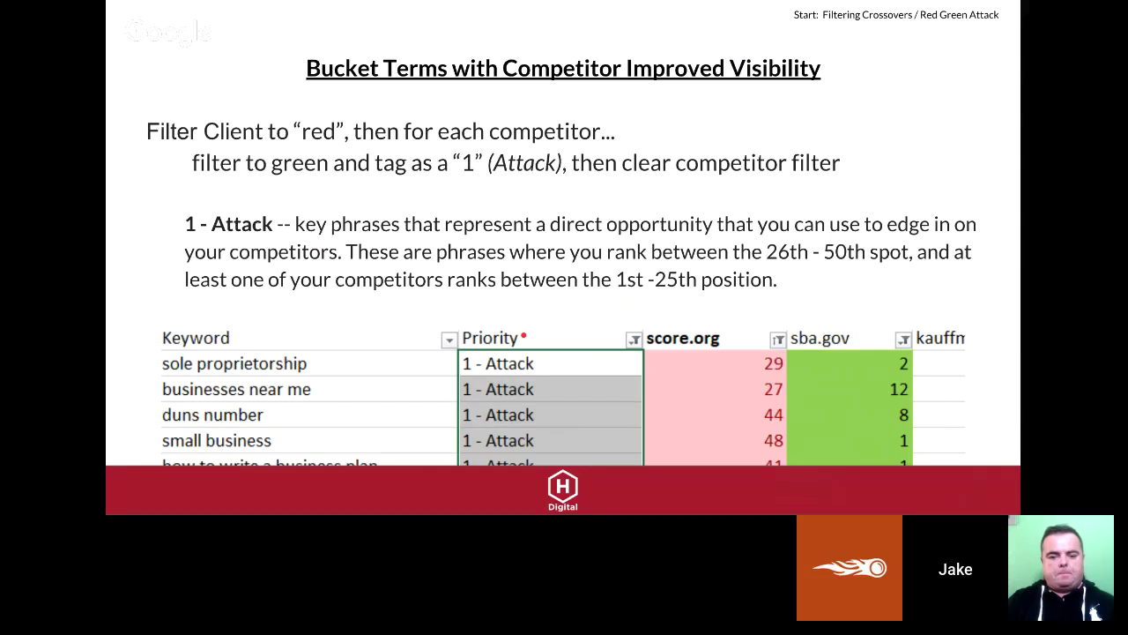
key("Escape")
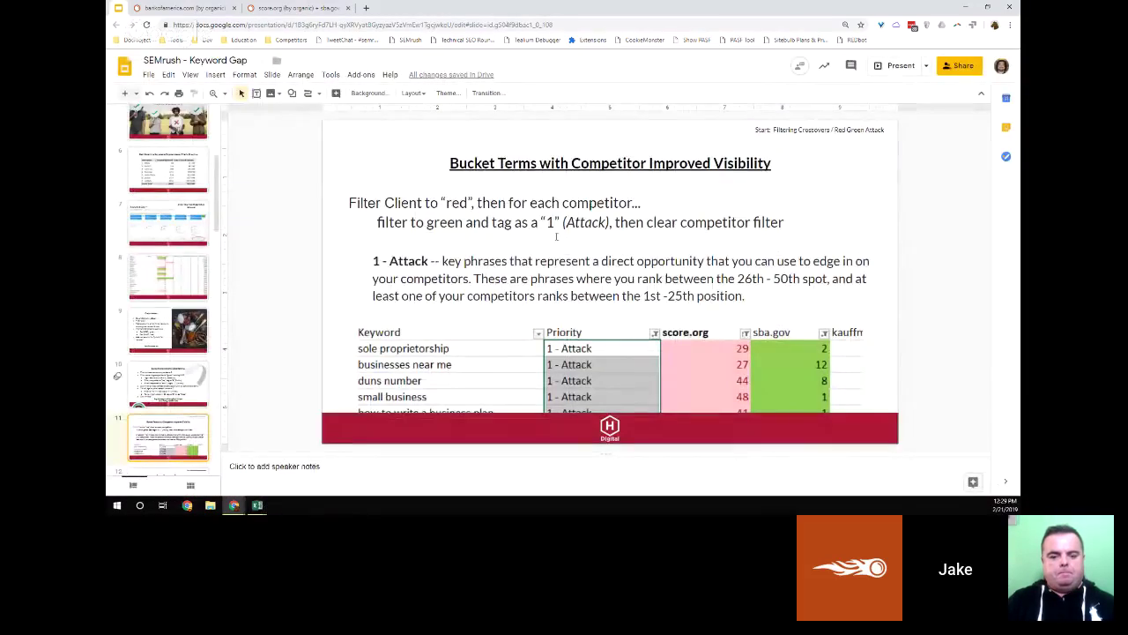
key("ctrl+F5")
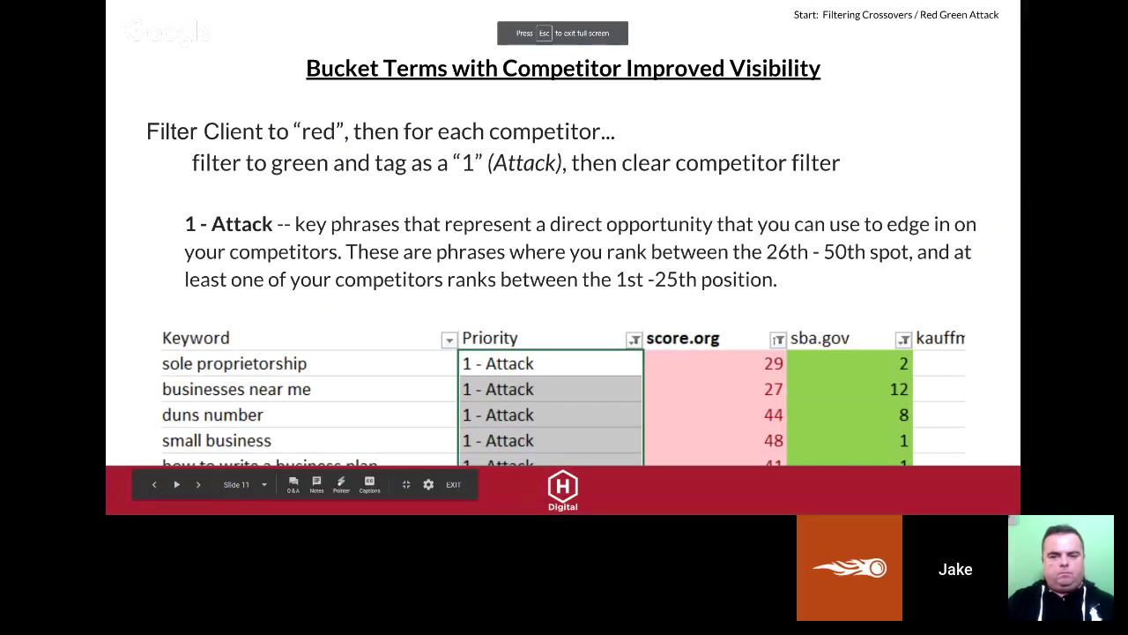
Step: Switch back to the Excel workbook and open the Filtering Crossovers sheet
key("alt+Tab")
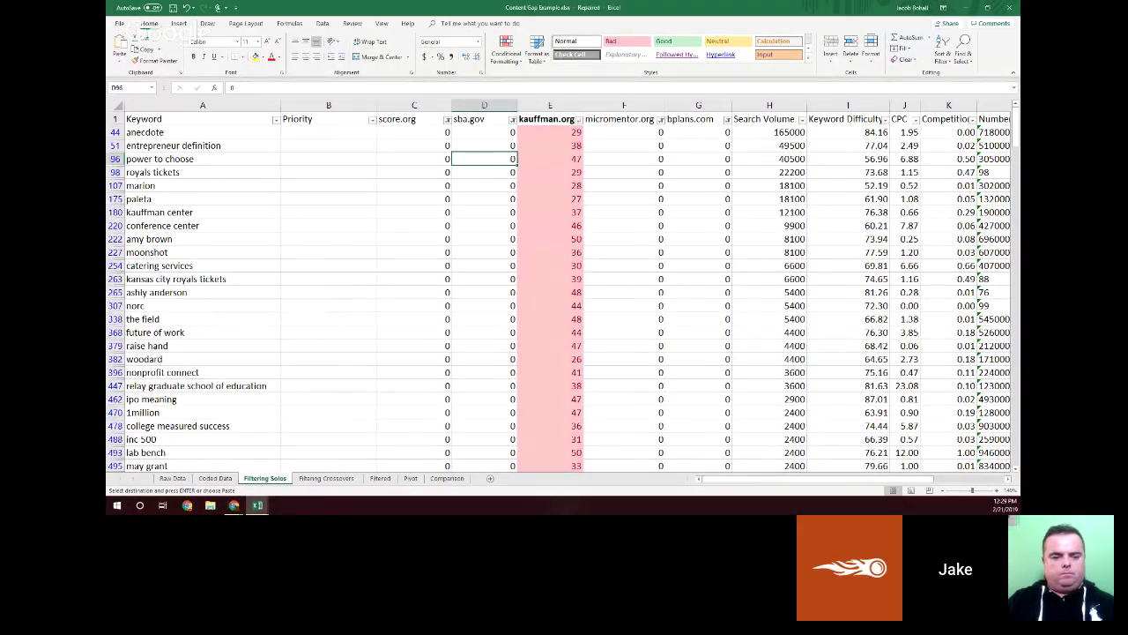
key("alt+Tab")
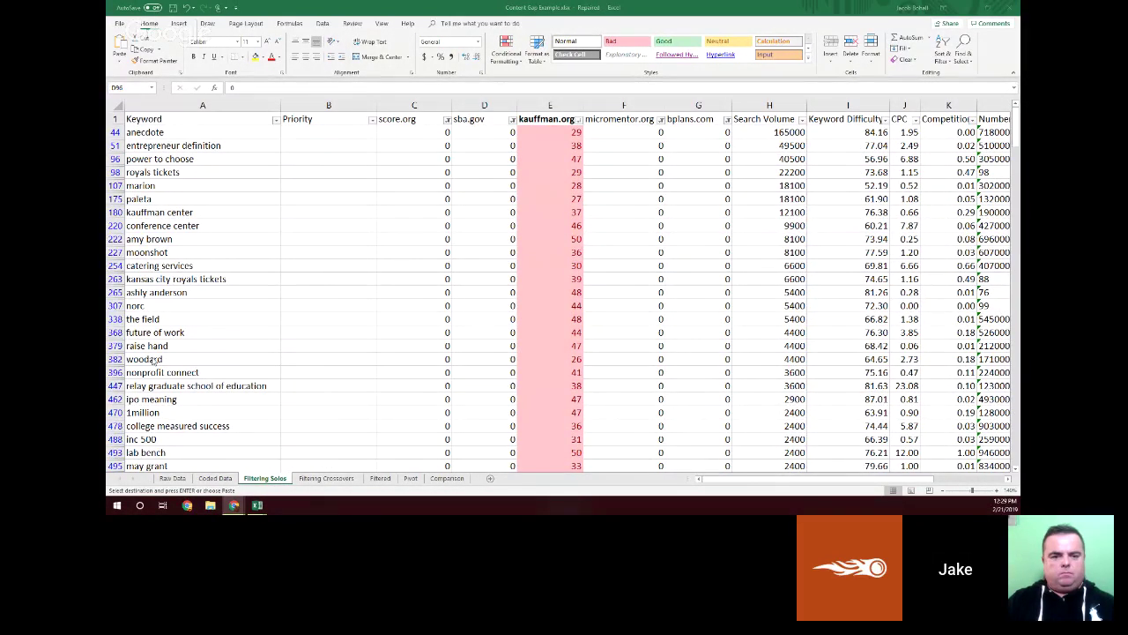
key("alt+Tab")
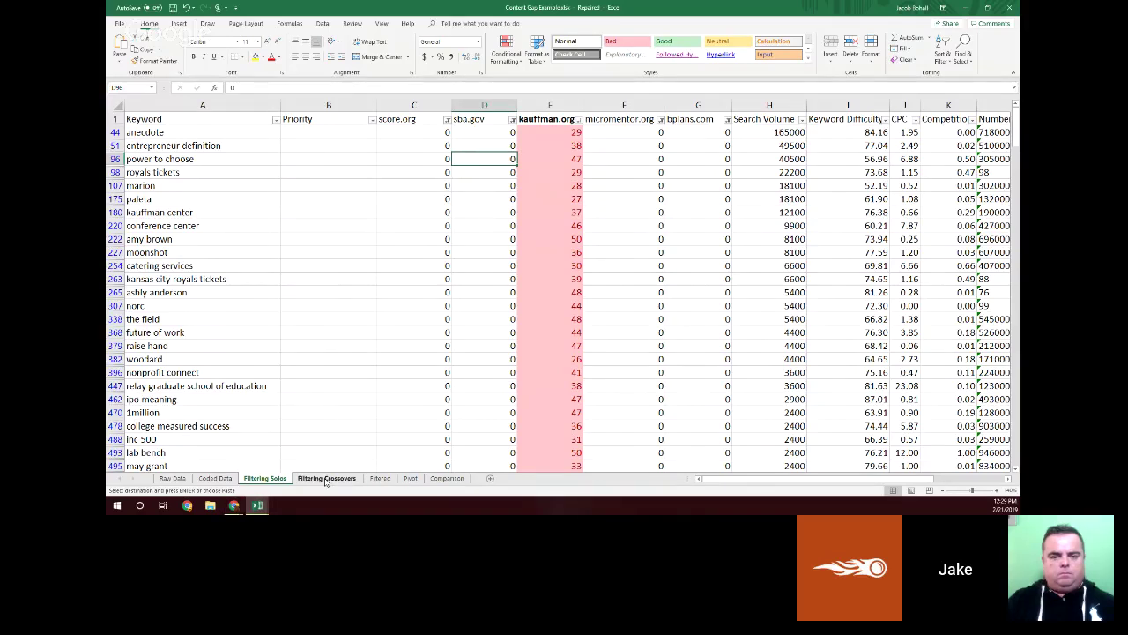
left_click(326, 478)
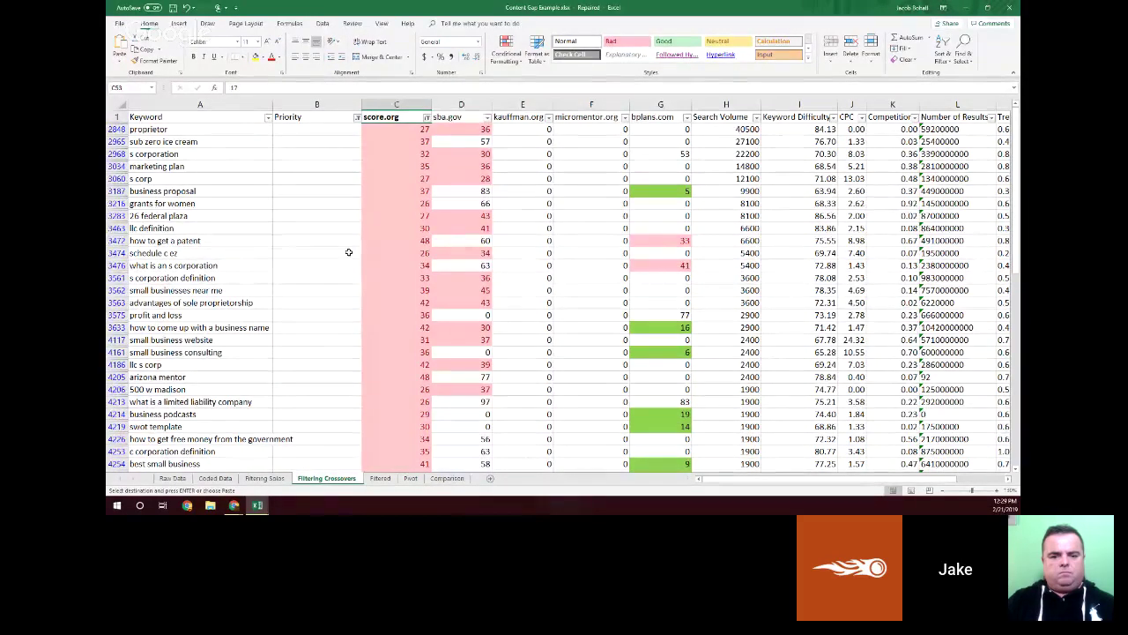
Step: Filter the score.org column by color to show only the green cells
left_click(427, 118)
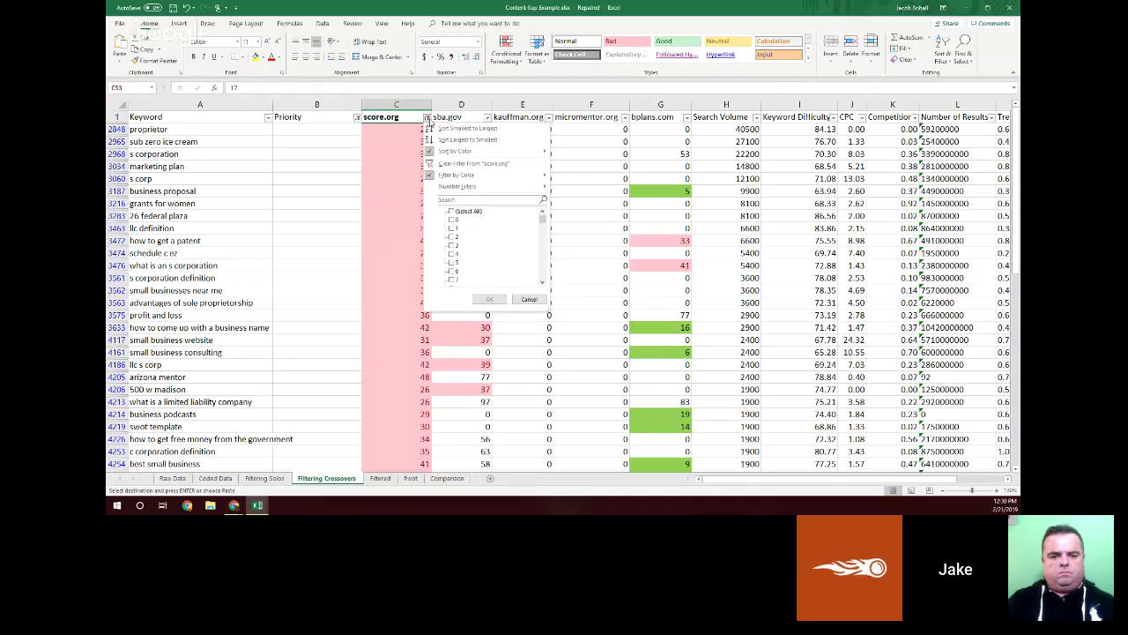
mouse_move(538, 175)
left_click(577, 187)
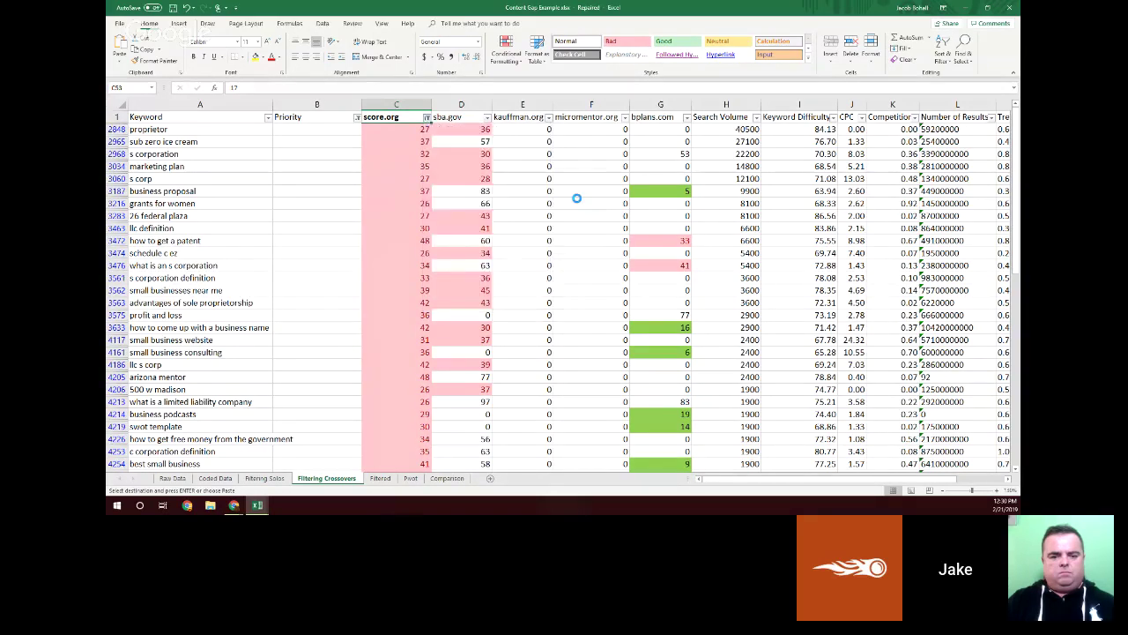
Step: Change the score.org color filter to show only the red rankings
left_click(423, 117)
mouse_move(451, 174)
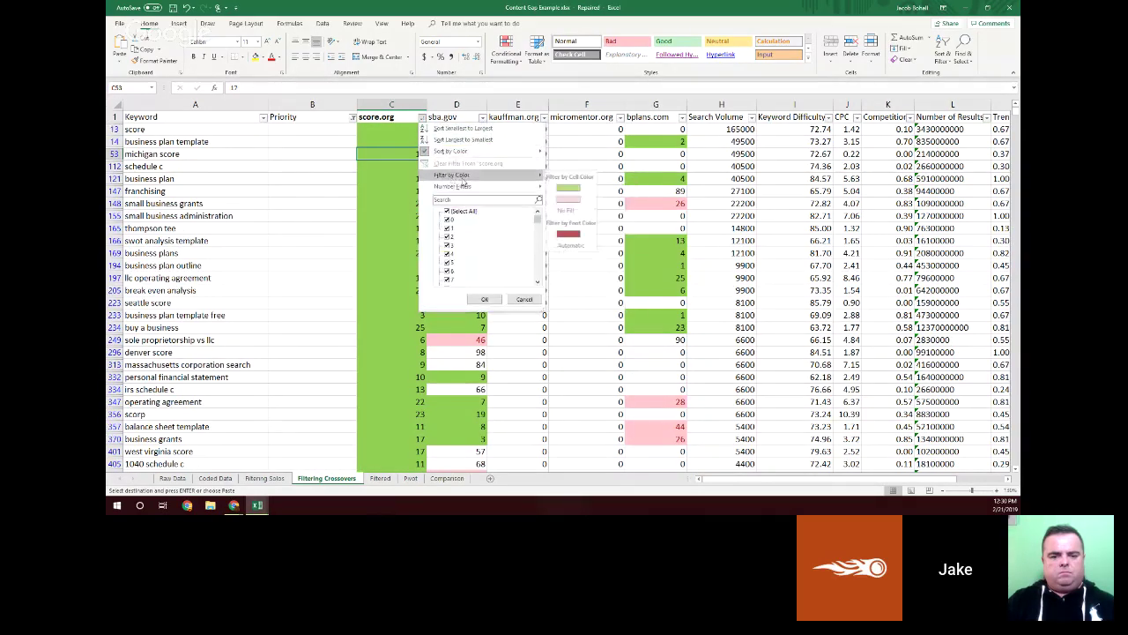
left_click(573, 233)
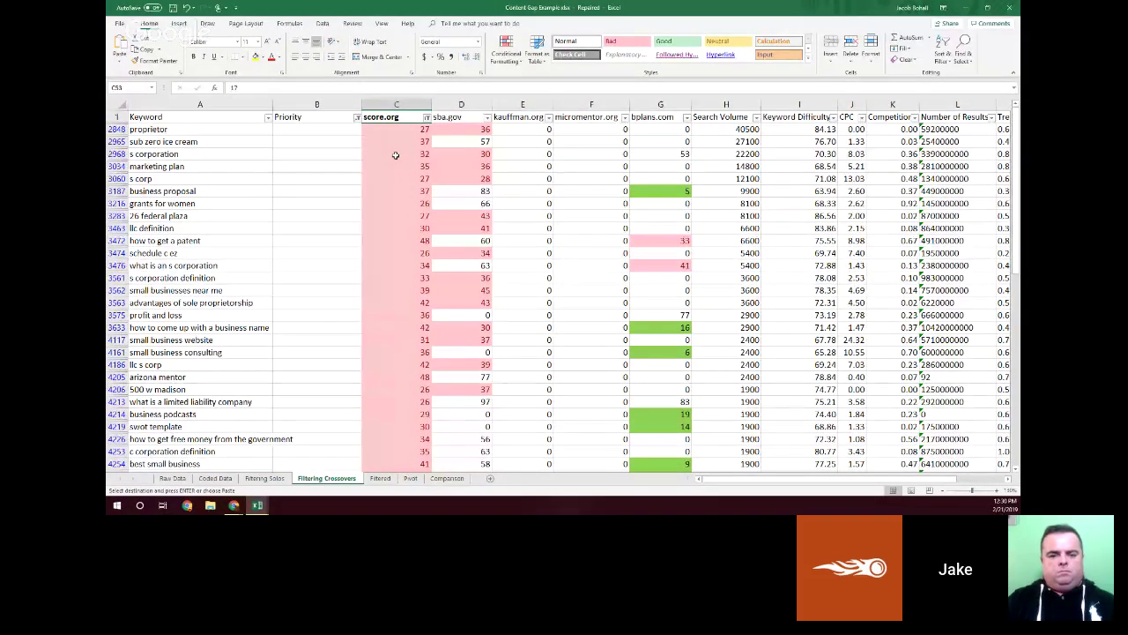
Step: Check the color filter choices for sba.gov, and filter the bplans.com column to its green cells
left_click(486, 121)
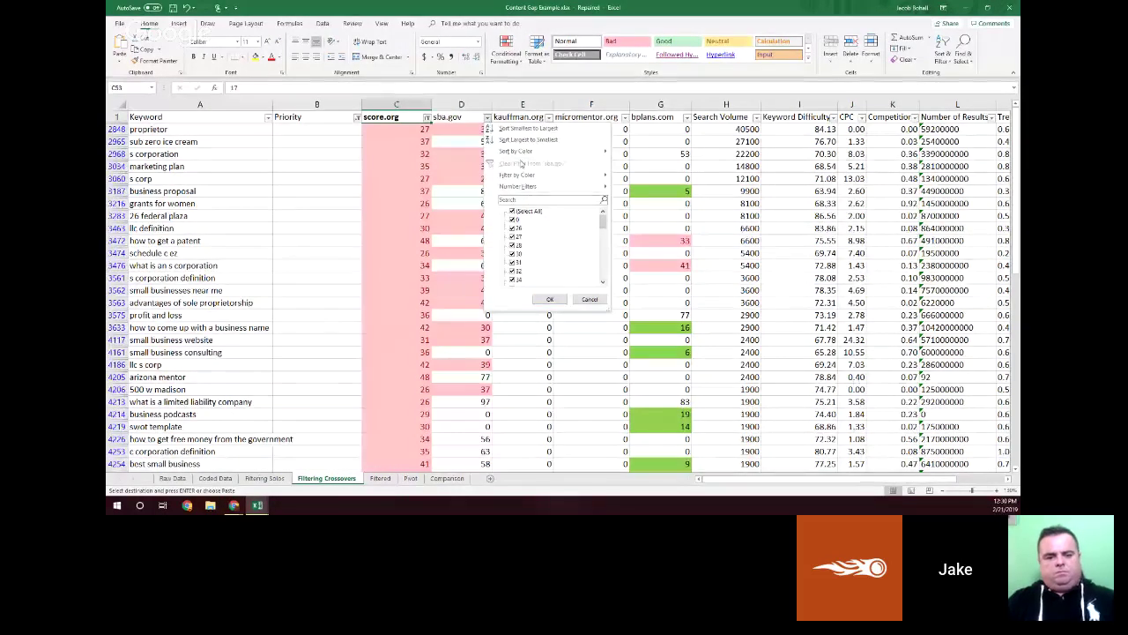
mouse_move(603, 173)
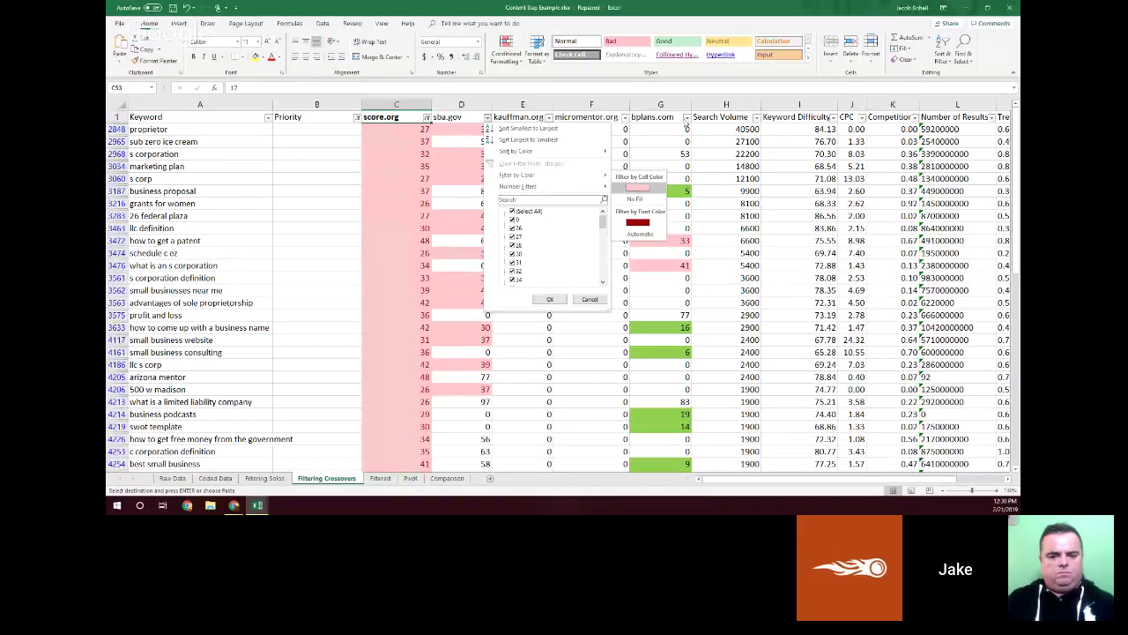
left_click(687, 118)
left_click(686, 117)
mouse_move(732, 175)
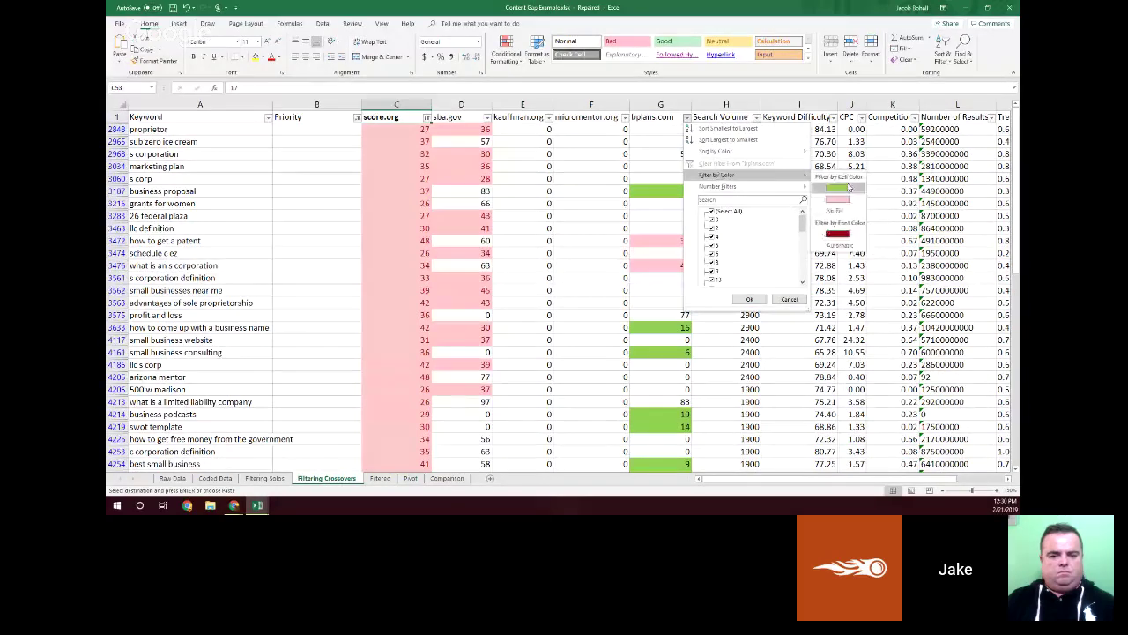
left_click(848, 187)
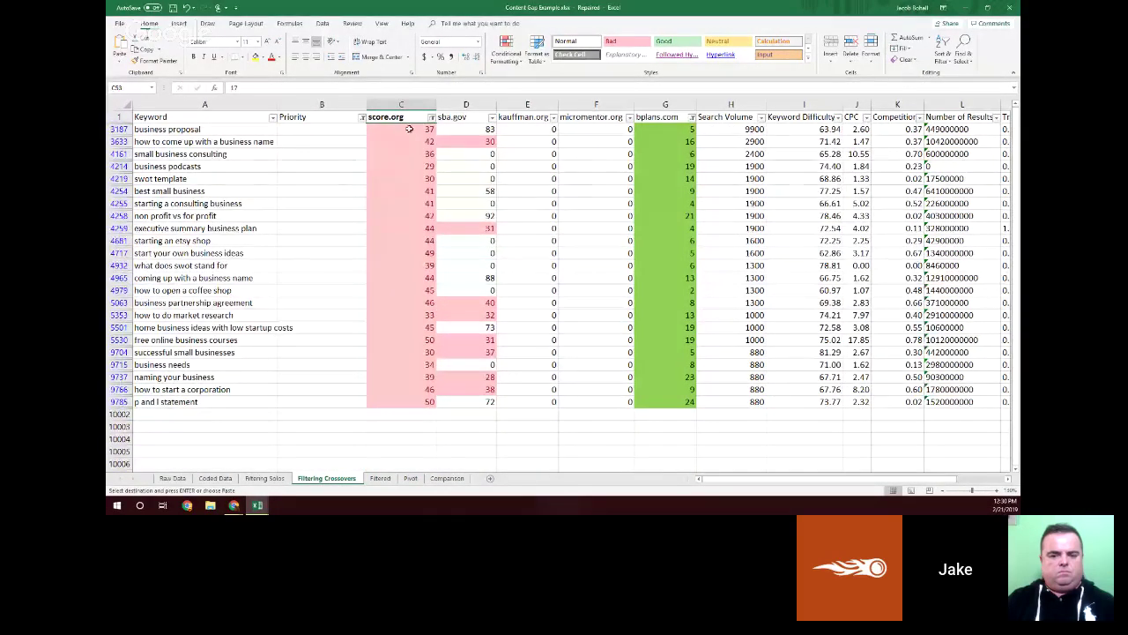
Step: Enter 1 - Attack as the Priority of business proposal and copy it to all filtered keywords down to p and l statement
left_click_drag(665, 130, 665, 339)
left_click_drag(401, 130, 401, 402)
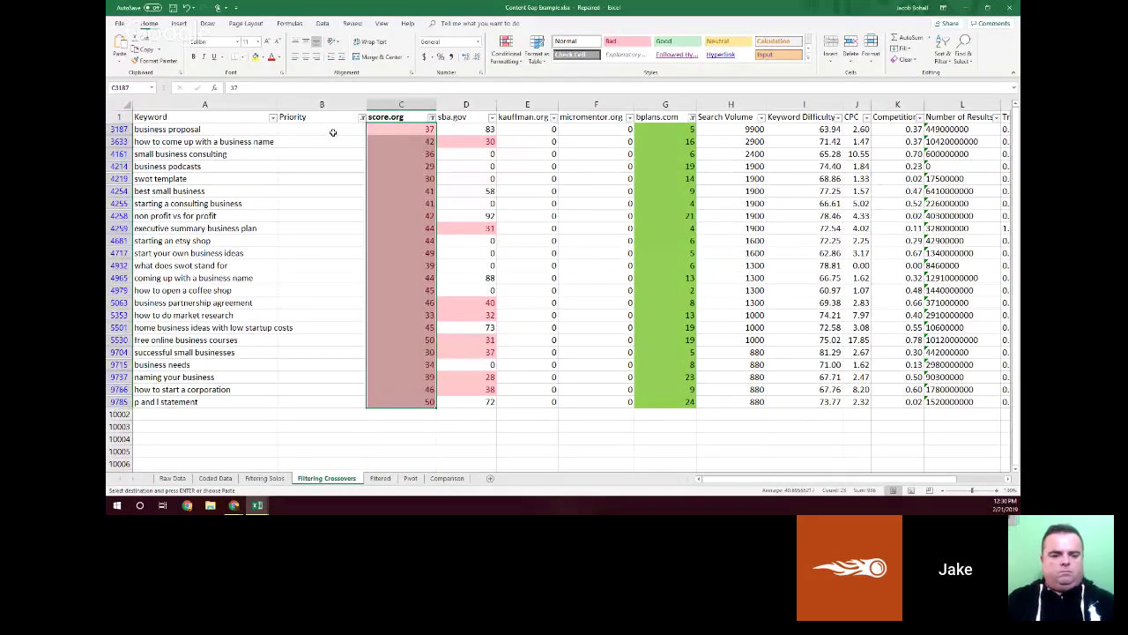
left_click(332, 132)
type("1 - Attack")
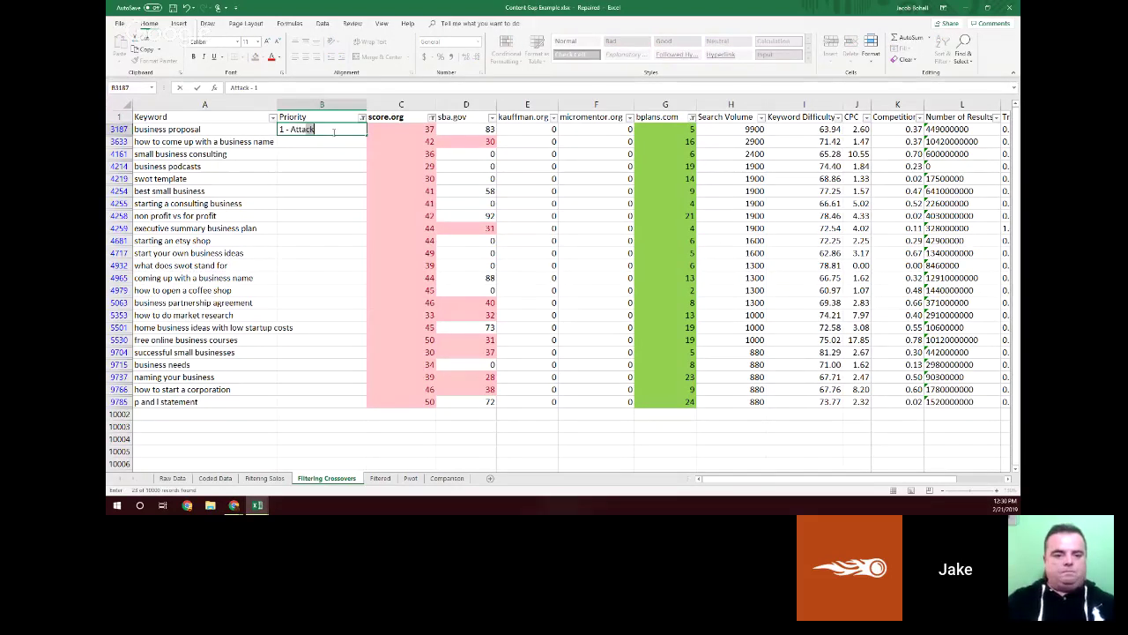
key("Return")
left_click(332, 132)
key("ctrl+c")
left_click(329, 399, "shift")
key("ctrl+v")
left_click(538, 418)
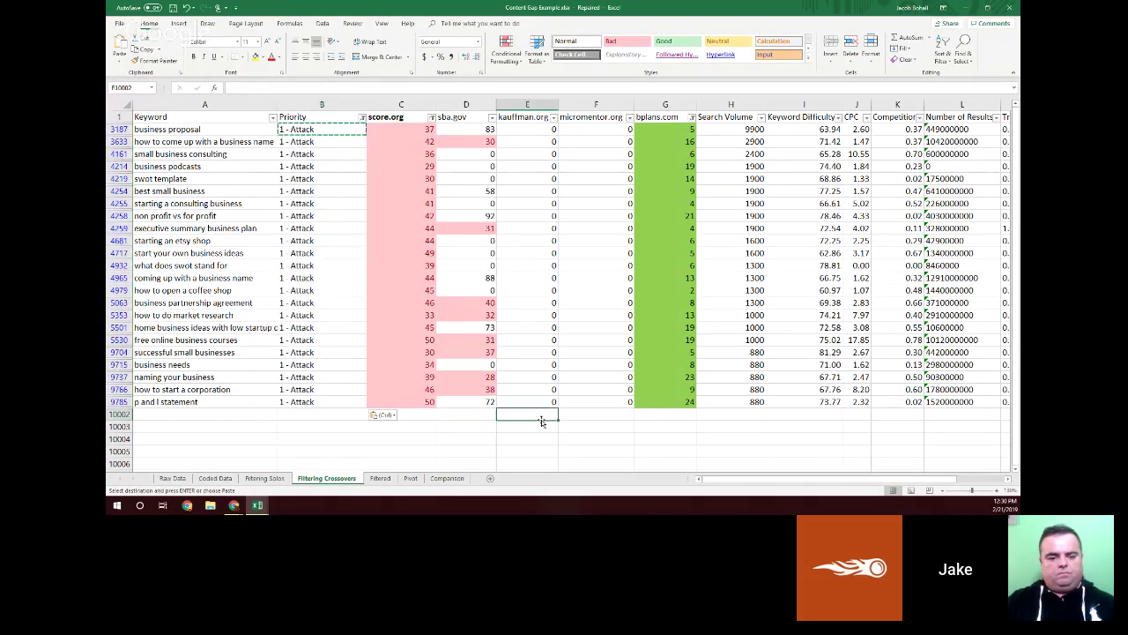
Step: Clear the color filter from bplans.com and reapply the Priority filter so only blanks are shown
left_click(362, 117)
left_click(589, 170)
left_click(694, 116)
mouse_move(750, 176)
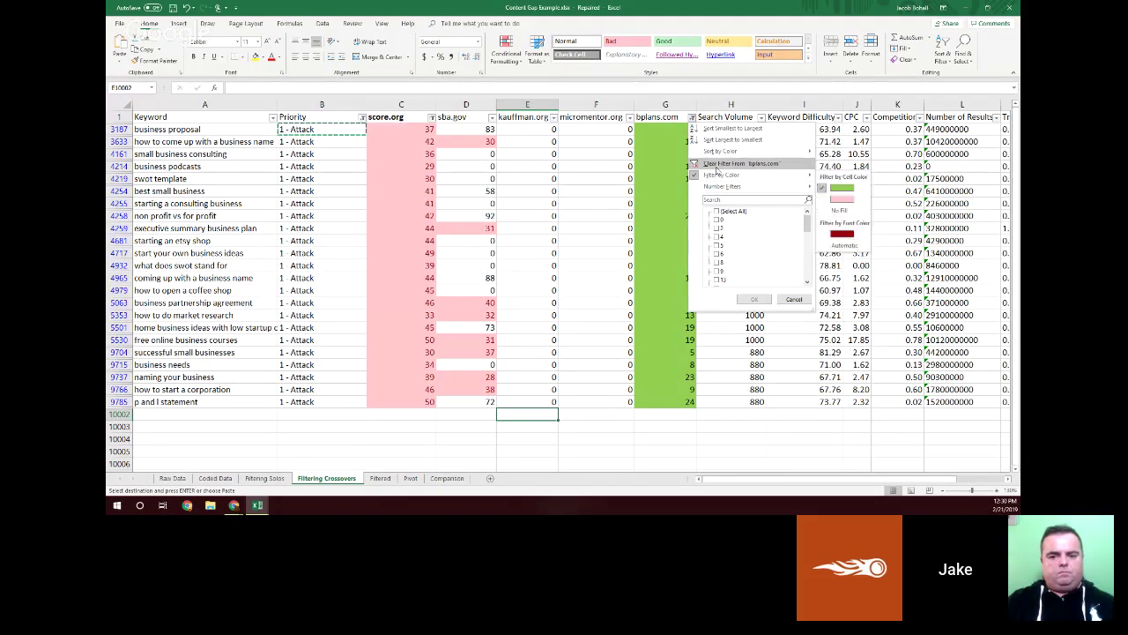
left_click(844, 234)
left_click(357, 118)
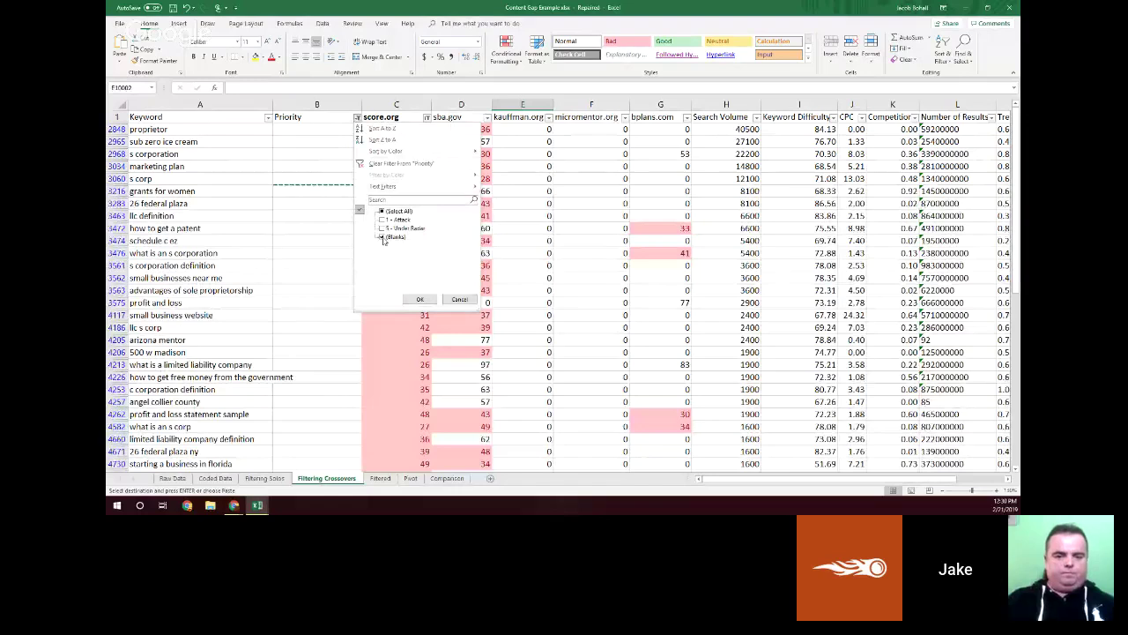
left_click(420, 300)
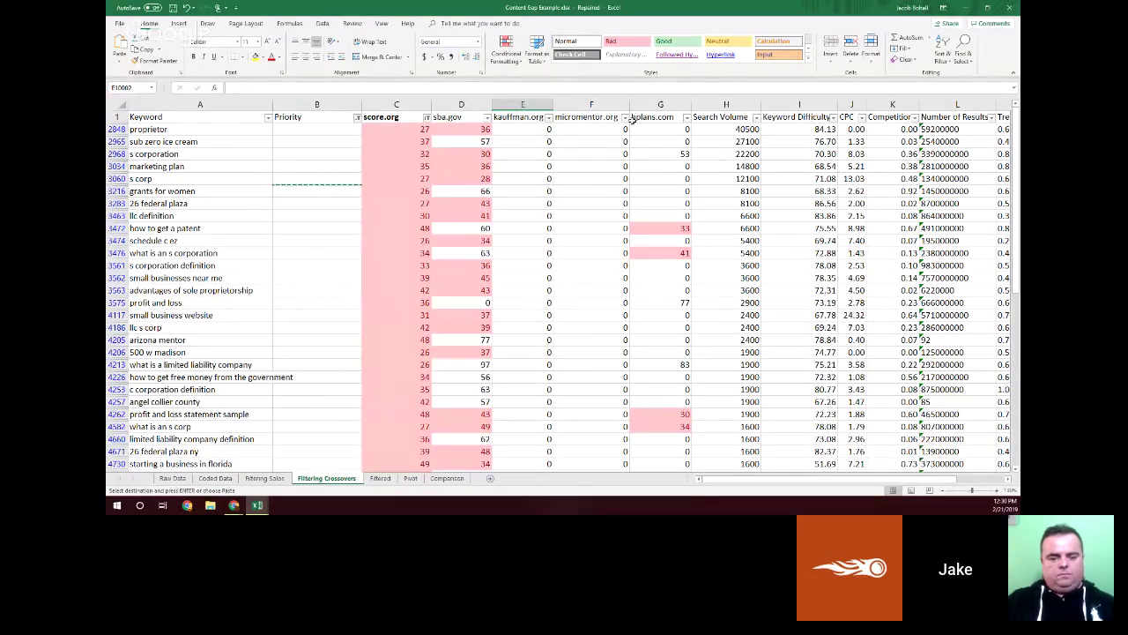
Step: Filter micromentor.org to its green cells and set the Priority of mentor questions to 1 - Attack
left_click(625, 117)
mouse_move(674, 177)
left_click(773, 187)
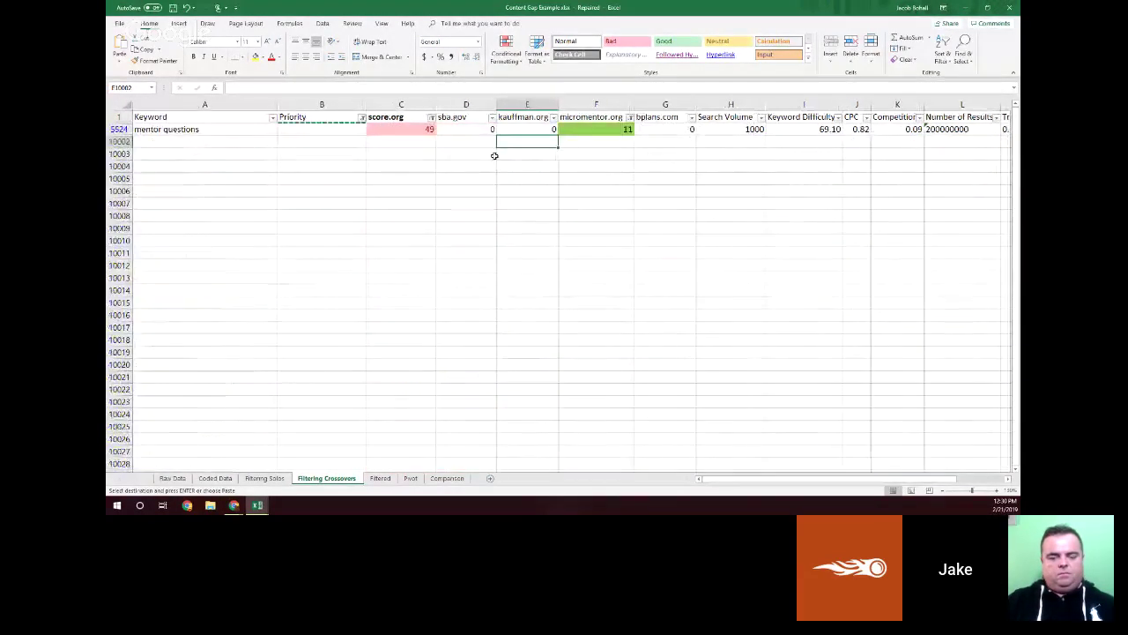
left_click(332, 131)
type("1 - Attack")
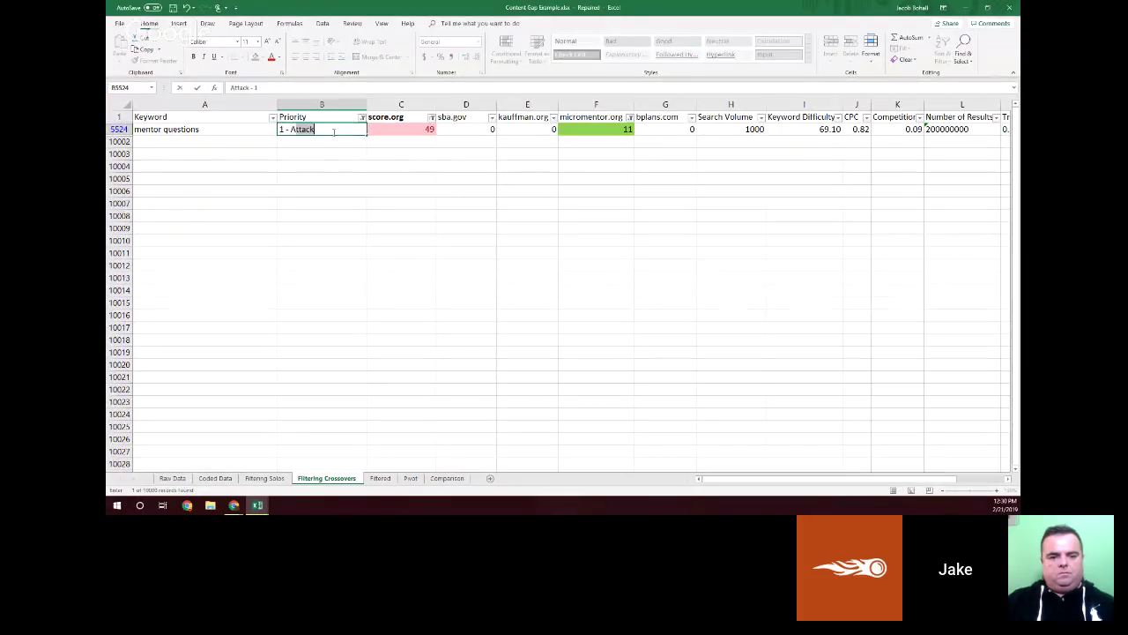
key("Return")
Step: Clear the micromentor.org filter and check the color filter choices for kauffman.org and sba.gov
left_click(630, 117)
left_click(638, 157)
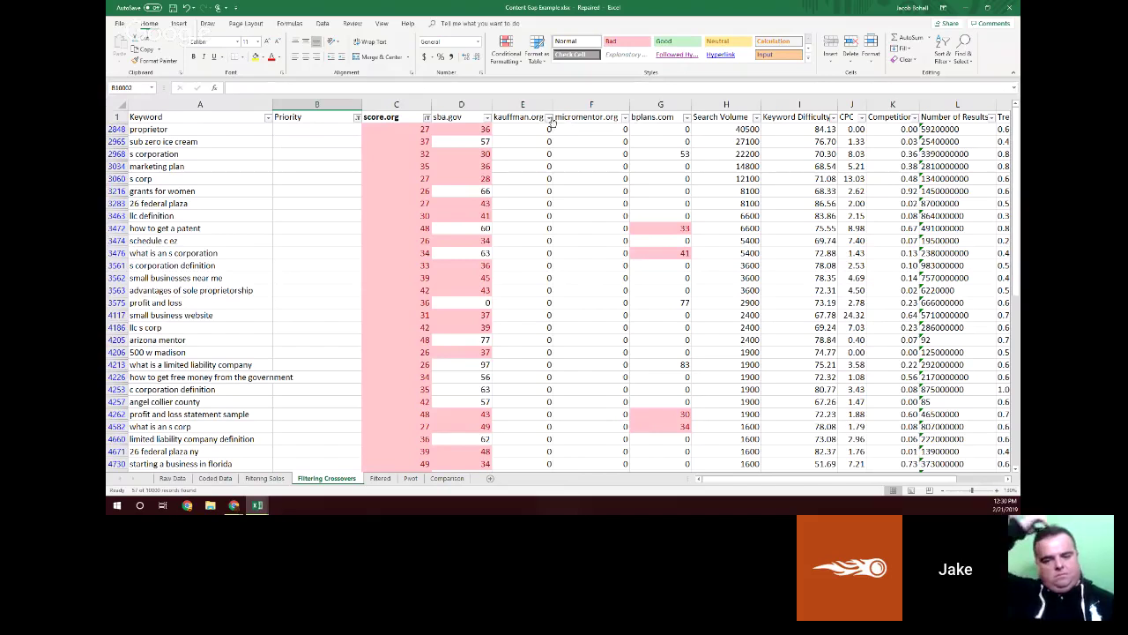
left_click(549, 117)
mouse_move(573, 152)
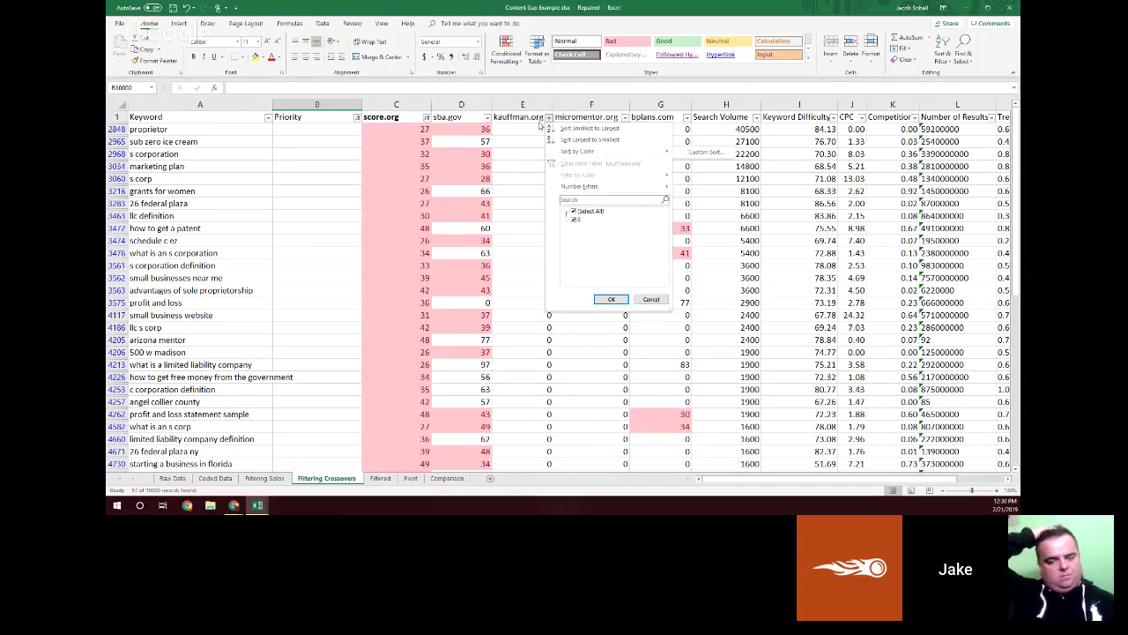
left_click(486, 117)
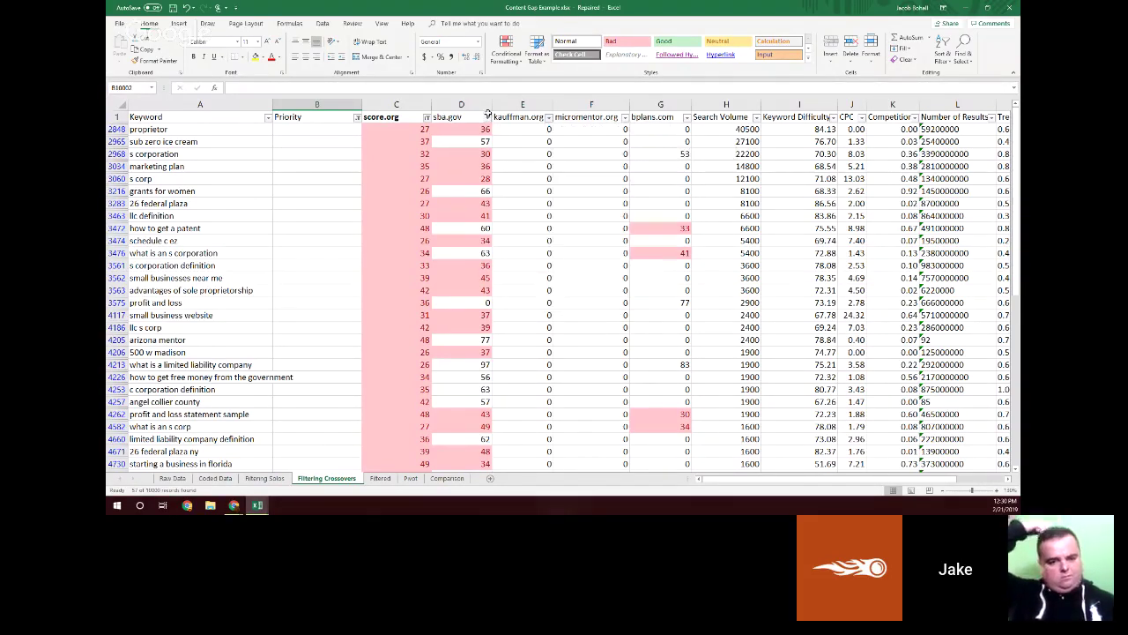
left_click(487, 117)
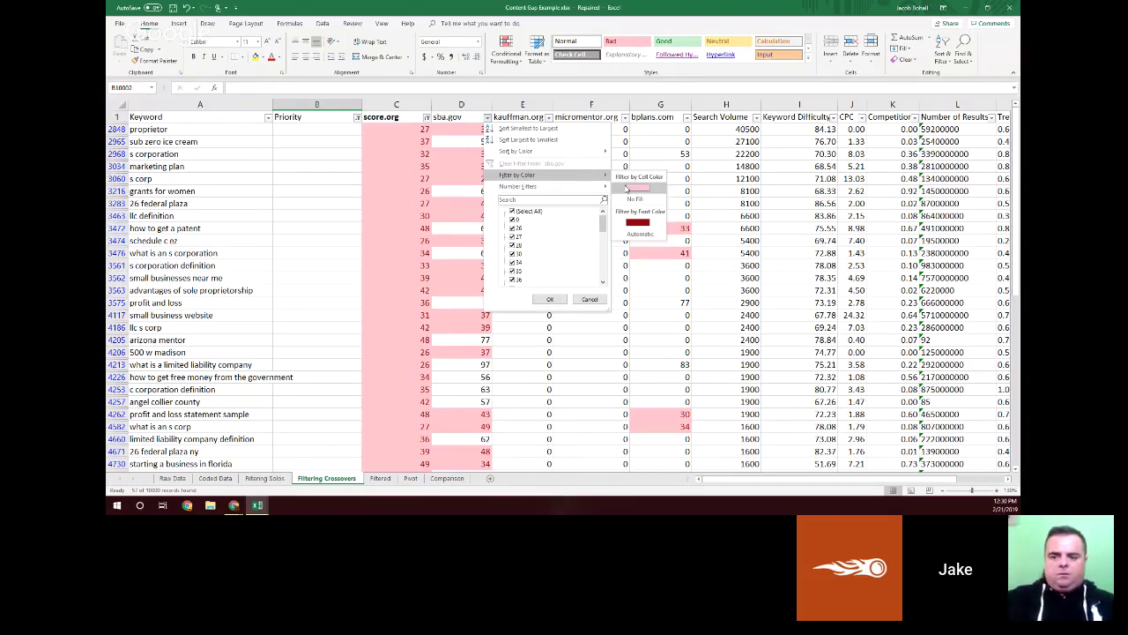
left_click(458, 139)
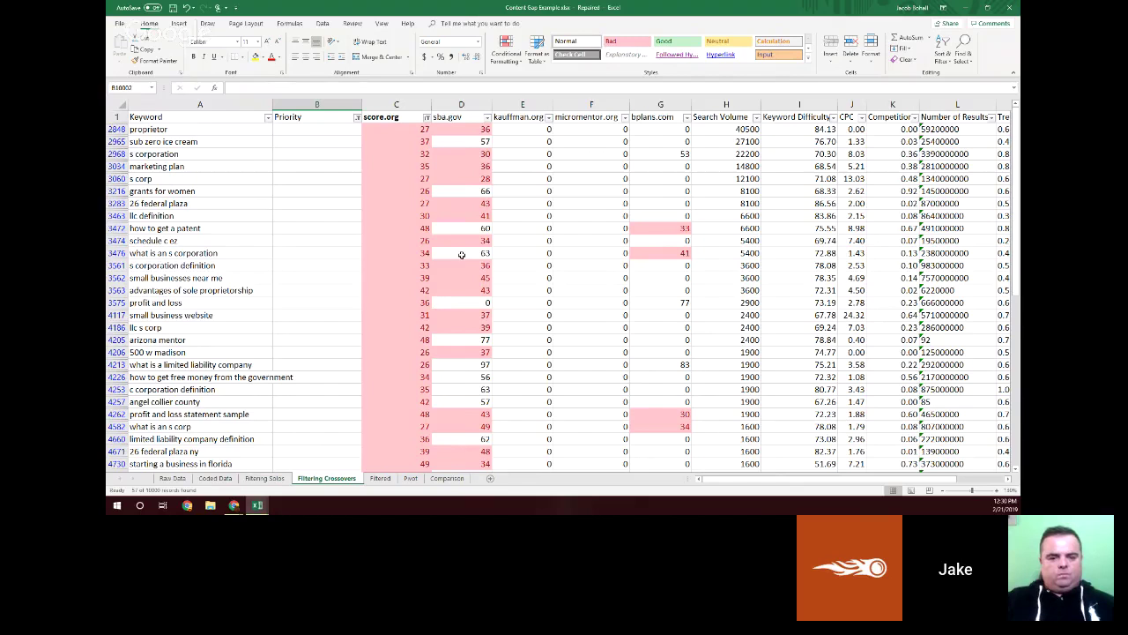
left_click(487, 117)
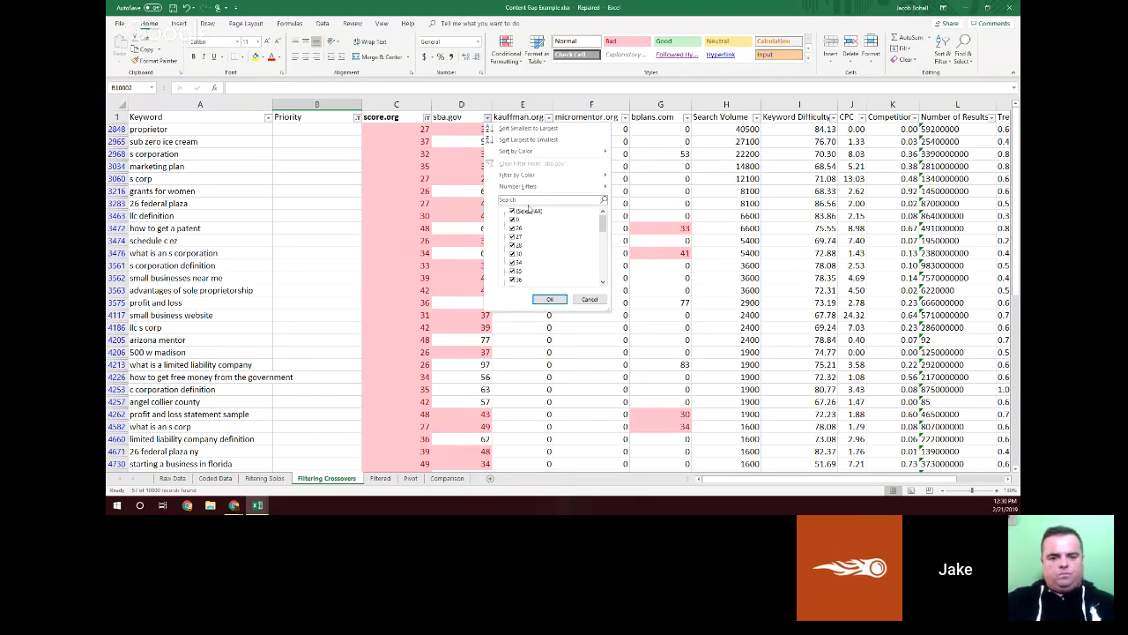
left_click(417, 191)
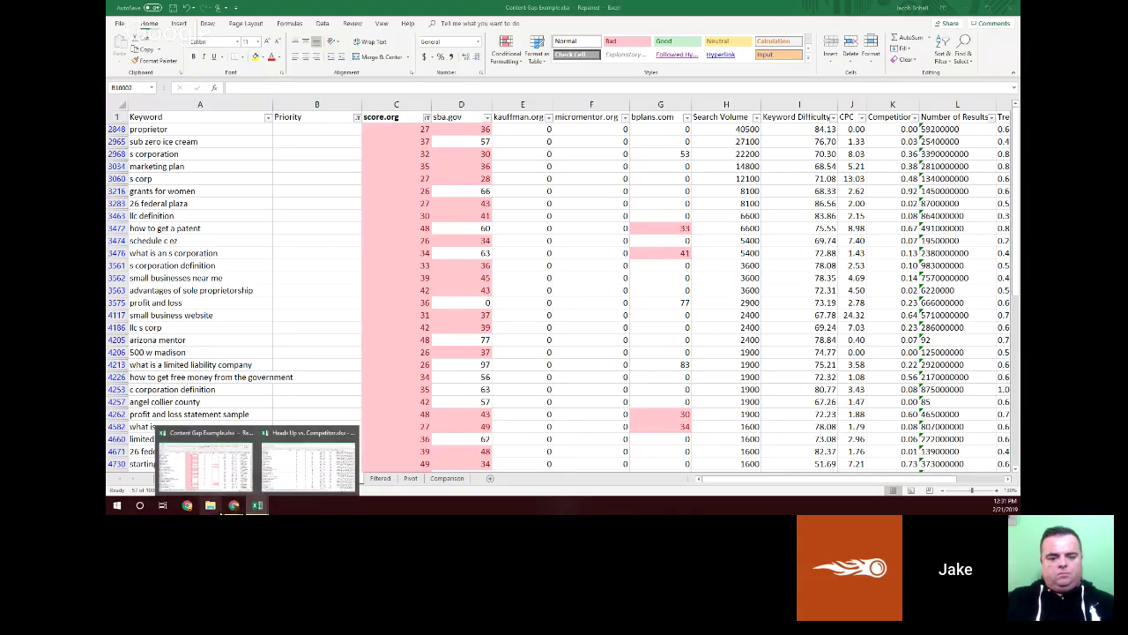
Step: Switch to the presentation slides in Chrome to read the 2 - Protect bucketing rule, and return to the Excel workbook
mouse_move(233, 505)
left_click(163, 458)
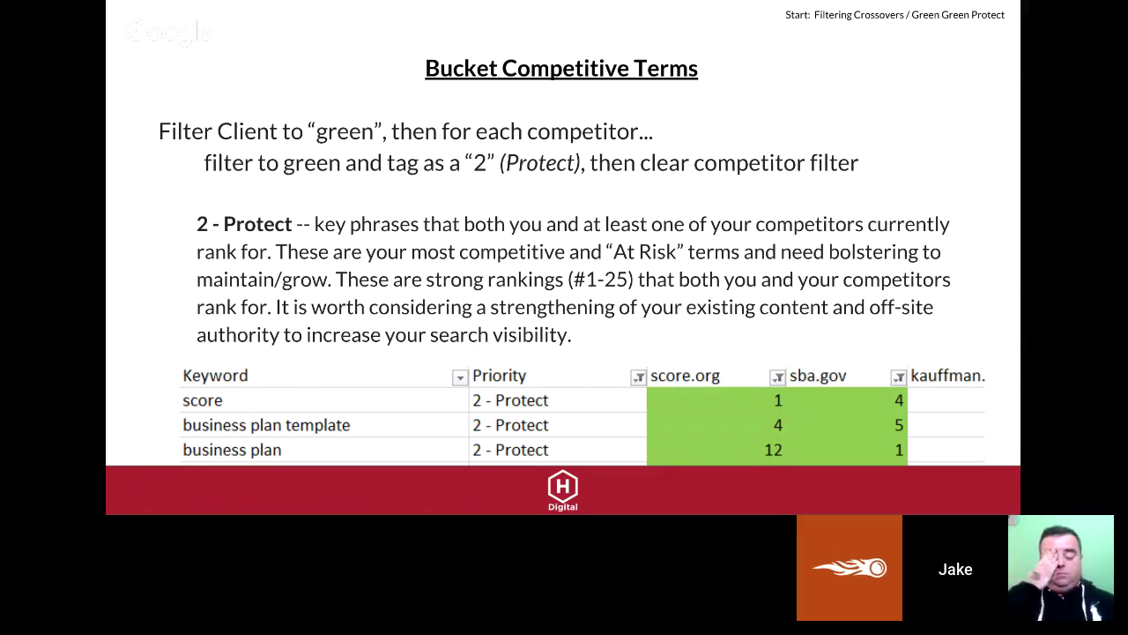
key("alt+Tab")
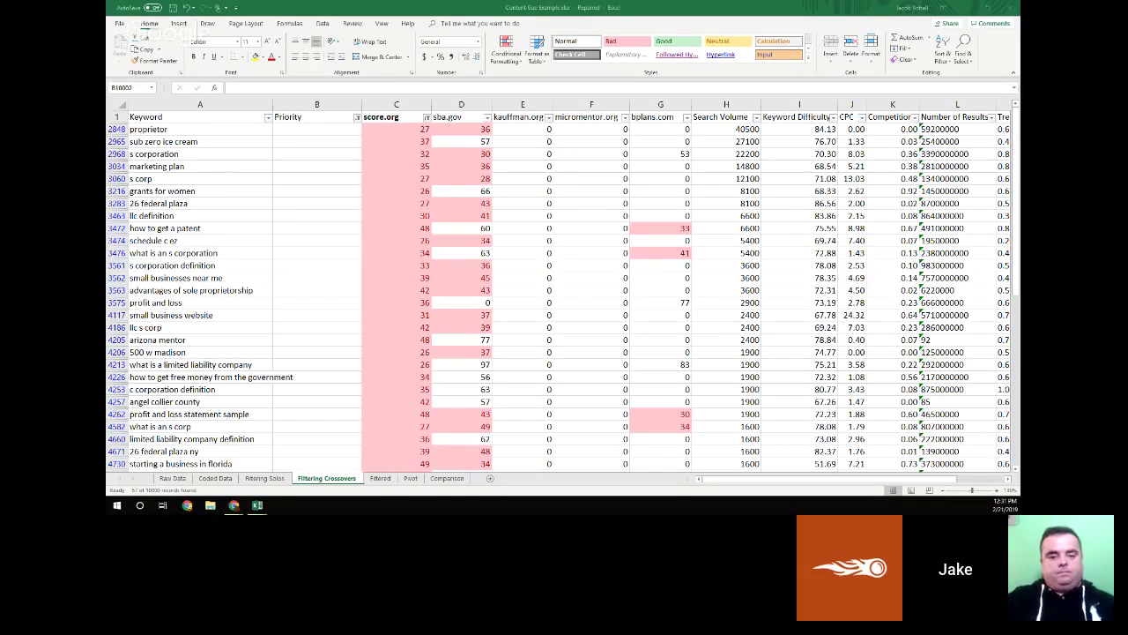
Step: Filter both the score.org and sba.gov columns by color to show only their green cells
left_click(432, 117)
left_click(427, 117)
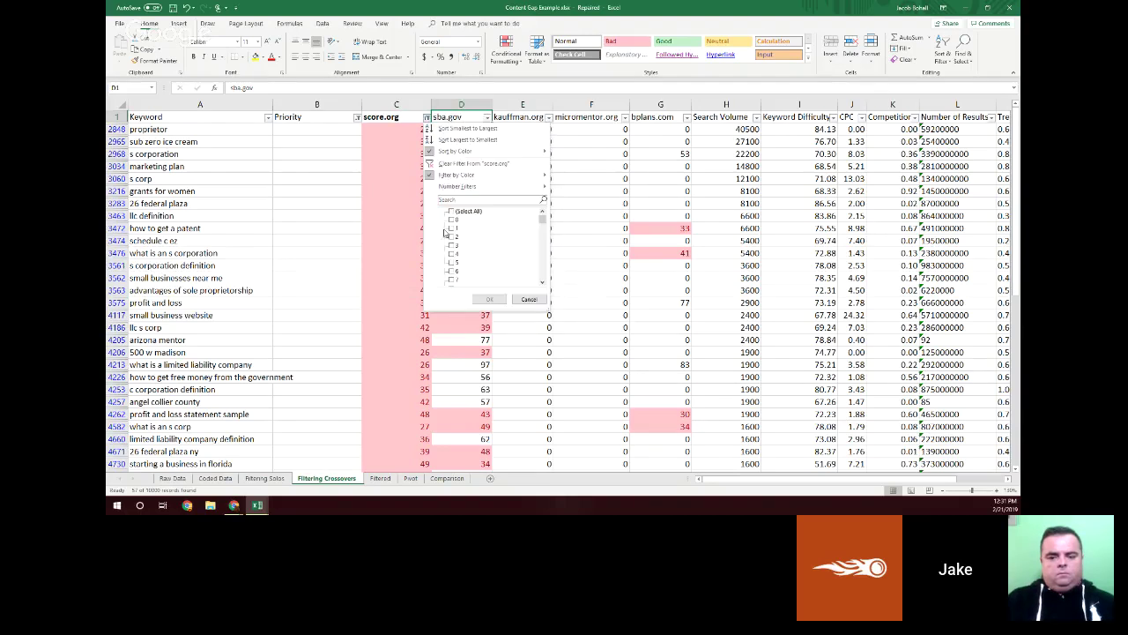
mouse_move(501, 180)
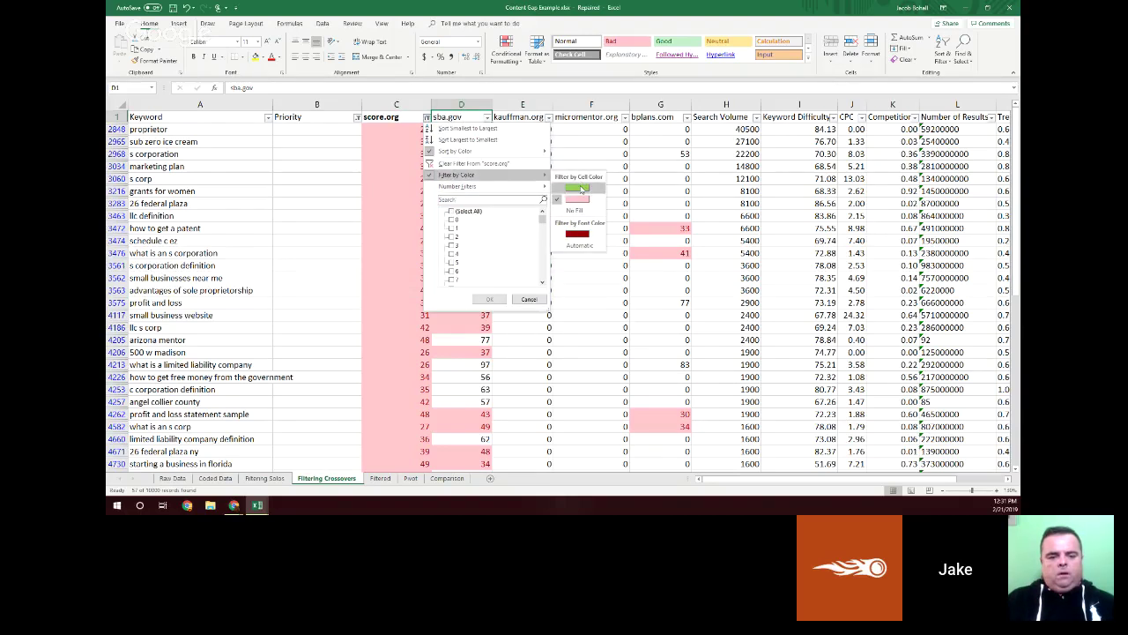
left_click(581, 189)
left_click(482, 117)
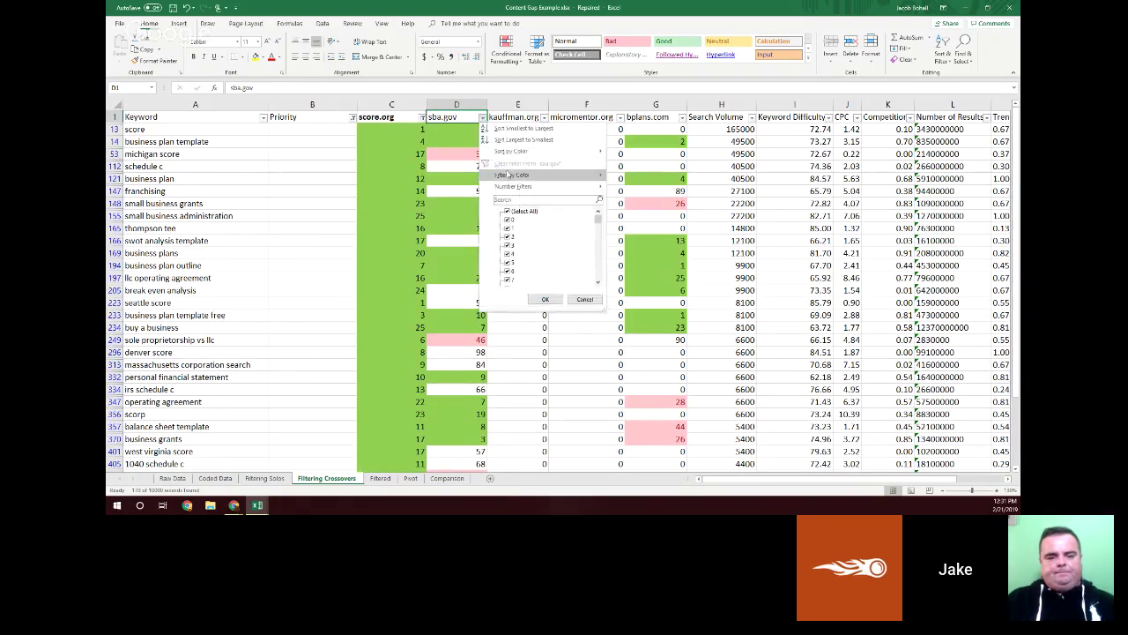
mouse_move(605, 177)
left_click(633, 187)
Step: Enter 2 - Protect as the Priority of score and copy it to all filtered keywords down to how to build a business plan
left_click(323, 129)
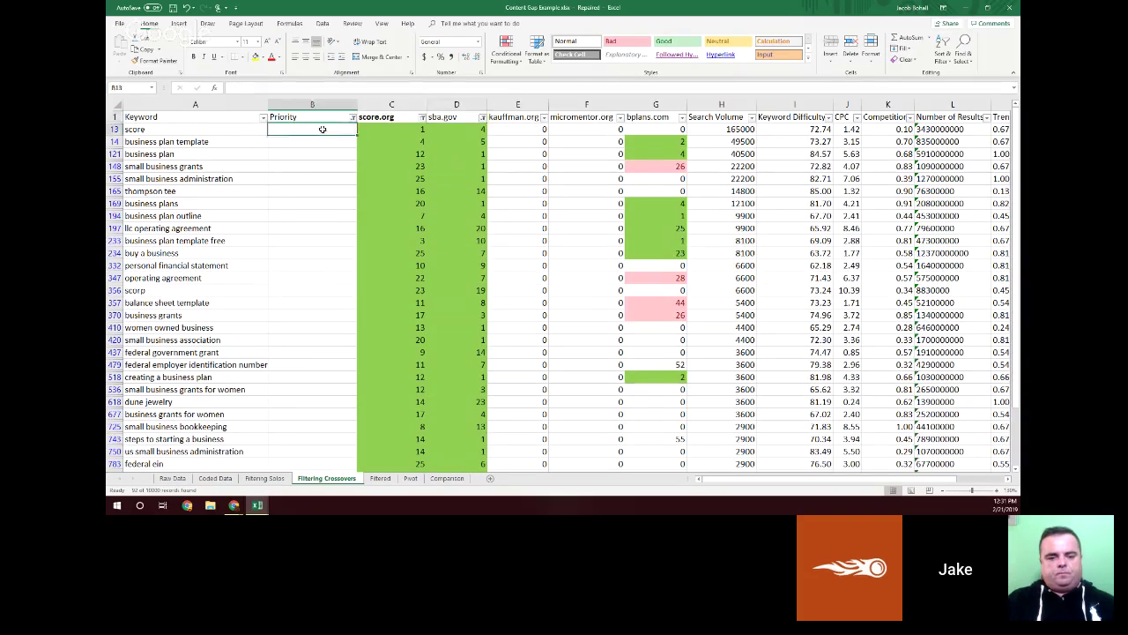
type("2 - Protect")
key("Return")
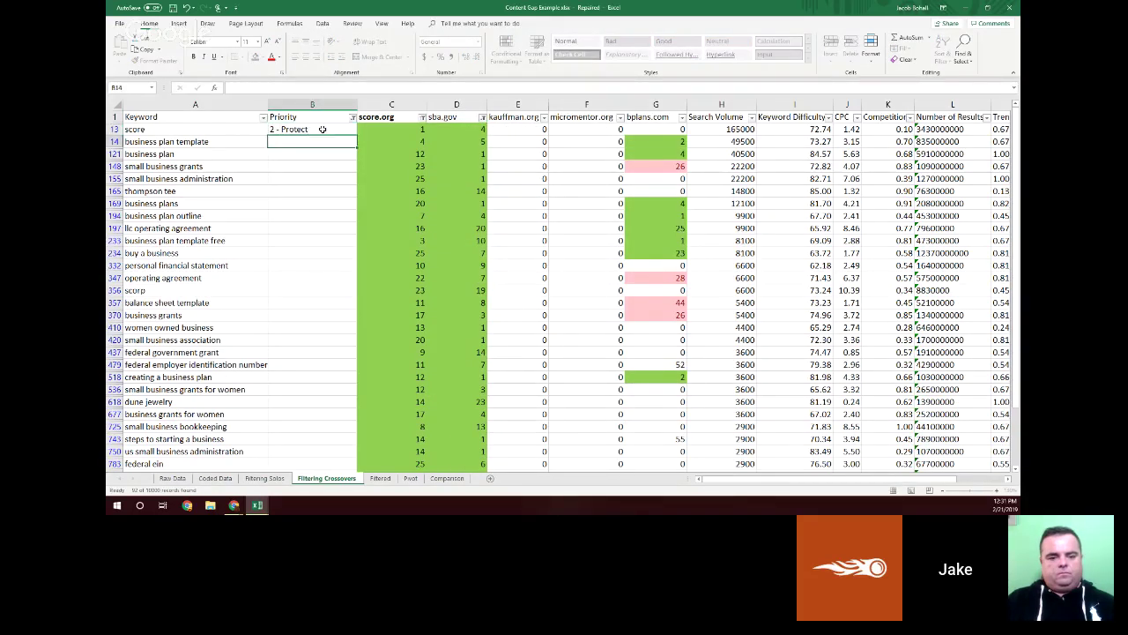
left_click(322, 129)
key("ctrl+c")
scroll(303, 202, "down", 5)
scroll(303, 201, "down", 20)
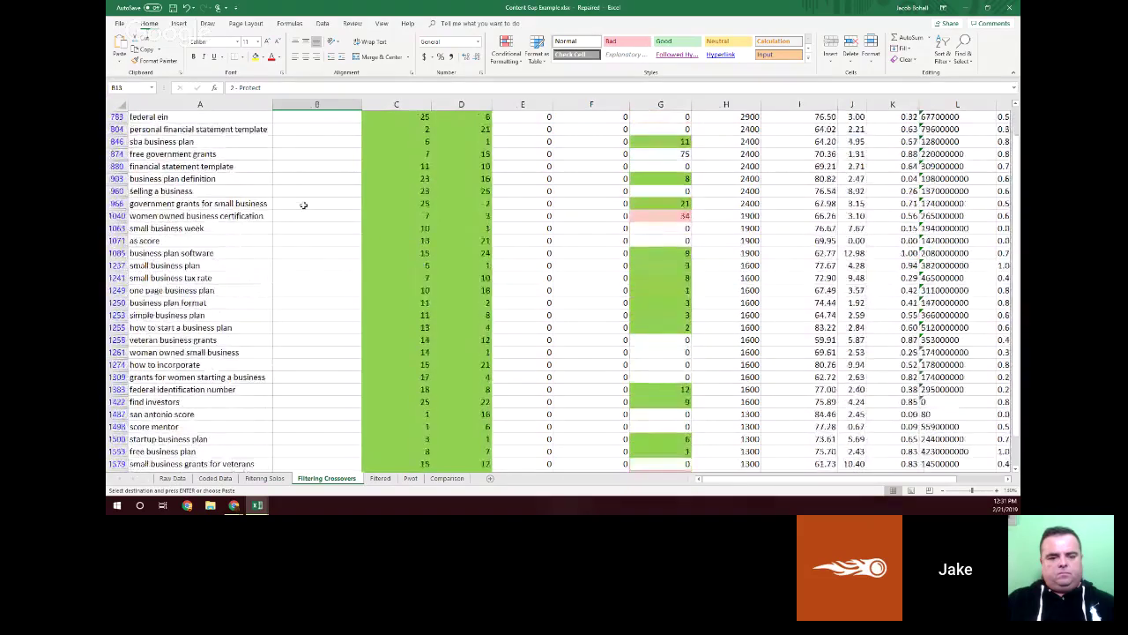
left_click(332, 314, "shift")
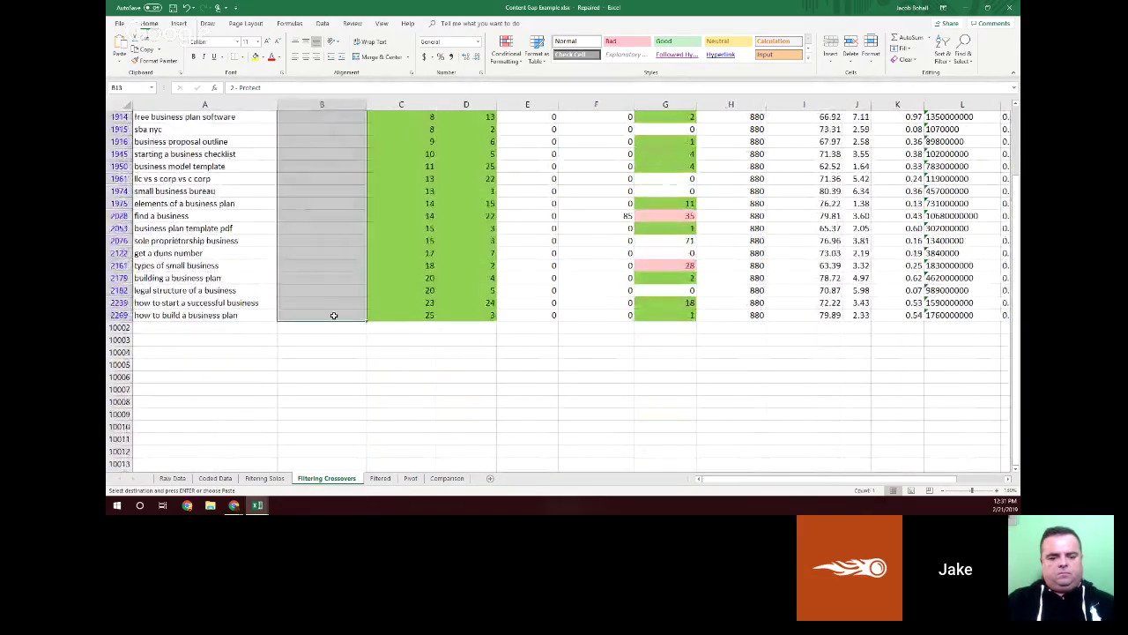
key("ctrl+v")
scroll(332, 315, "up", 20)
Step: Clear the sba.gov color filter and filter the micromentor.org column to its green cells
left_click(483, 117)
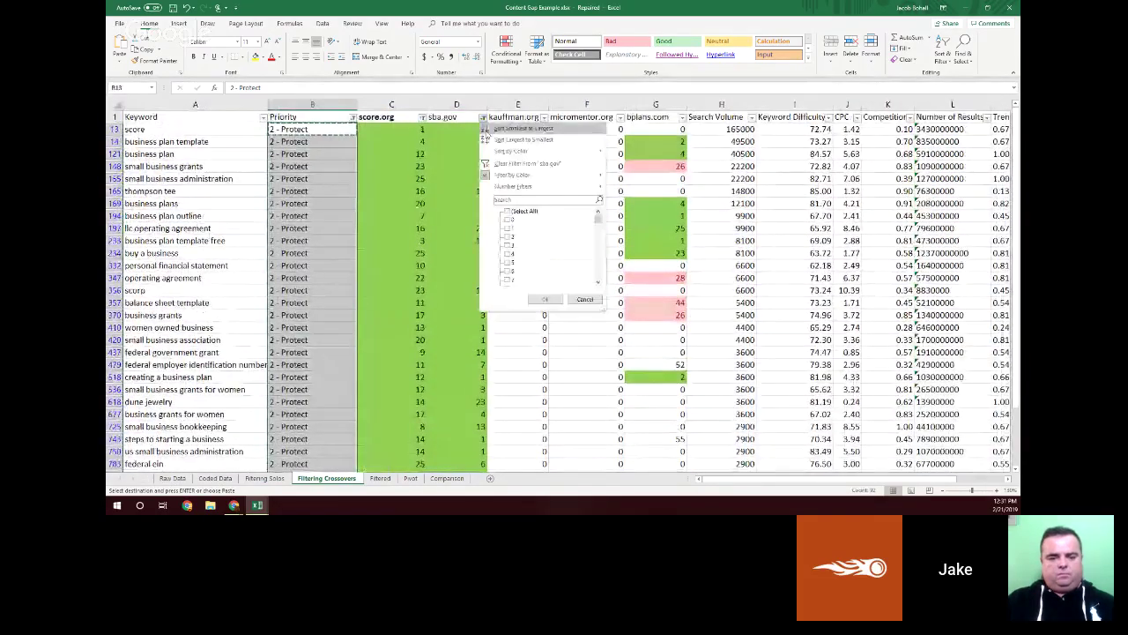
left_click(529, 164)
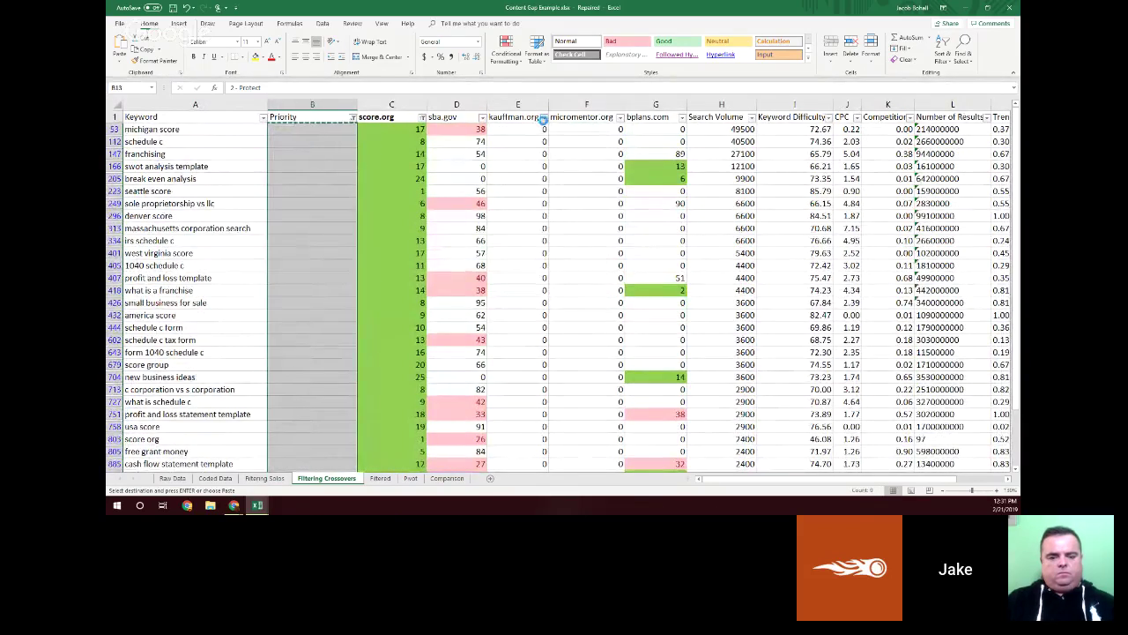
left_click(543, 117)
left_click(608, 298)
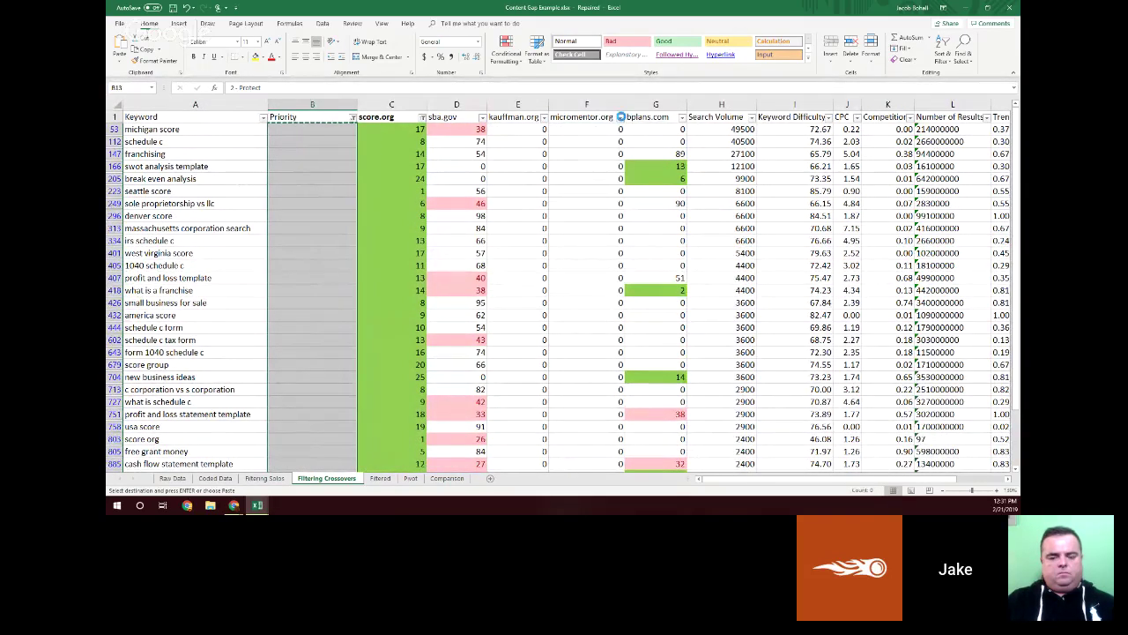
left_click(620, 118)
mouse_move(670, 175)
left_click(770, 201)
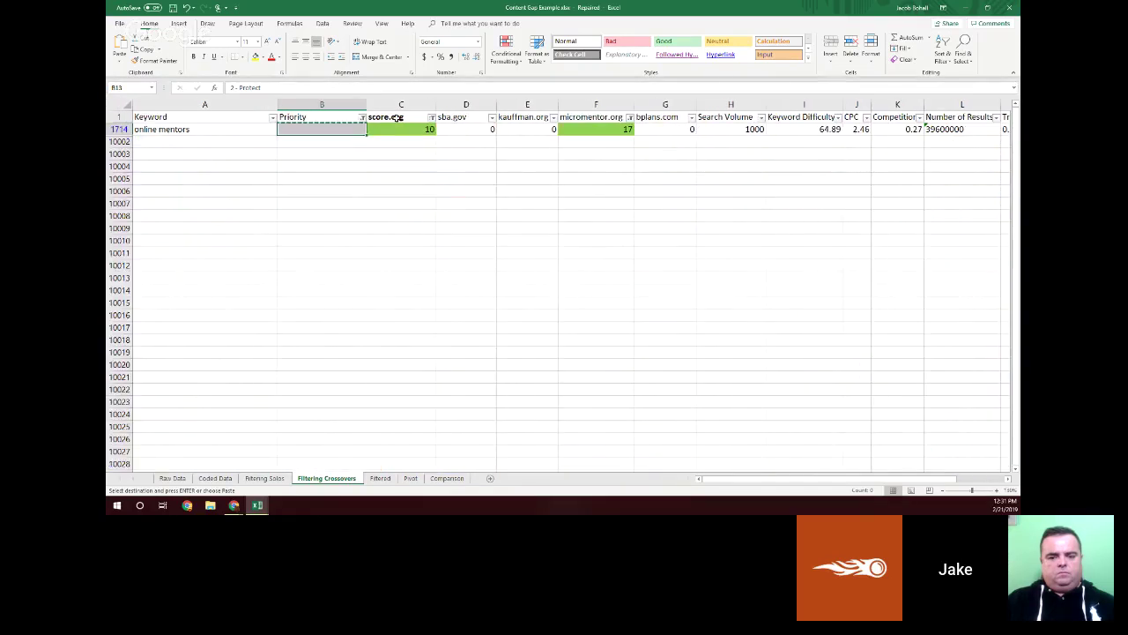
Step: Set the Priority of online mentors to 2 - Protect and clear the micromentor.org filter
left_click(343, 129)
type("2 - Protect")
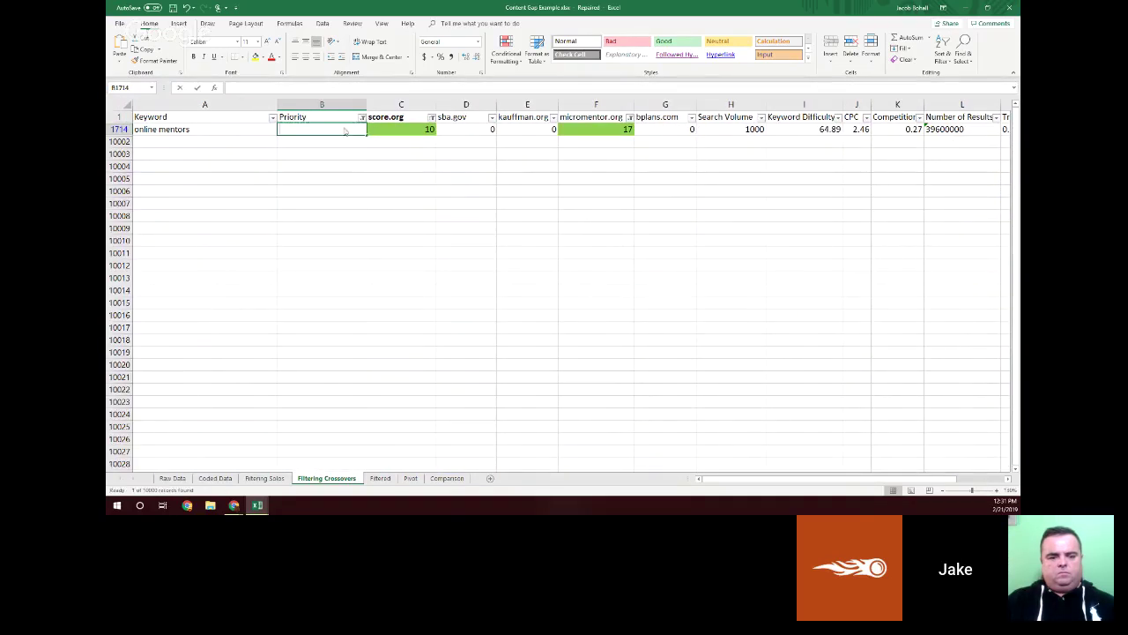
key("Return")
key("alt+Tab")
key("alt+Tab")
left_click(632, 117)
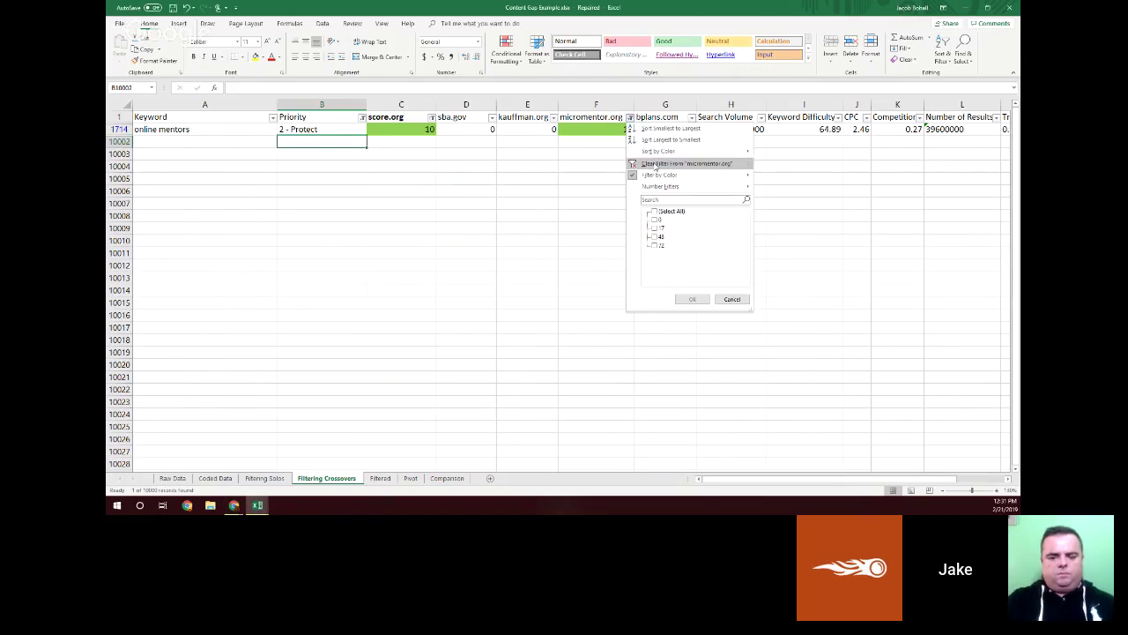
left_click(655, 164)
Step: Check the kauffman.org and micromentor.org columns and their filter choices for remaining green rankings
left_click(545, 117)
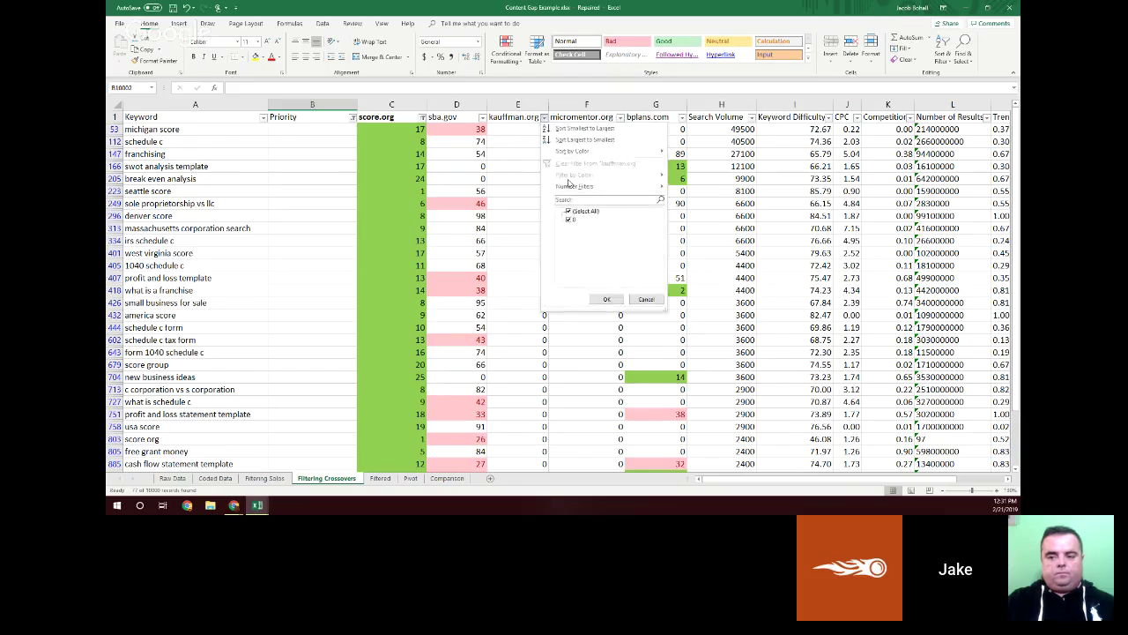
key("Escape")
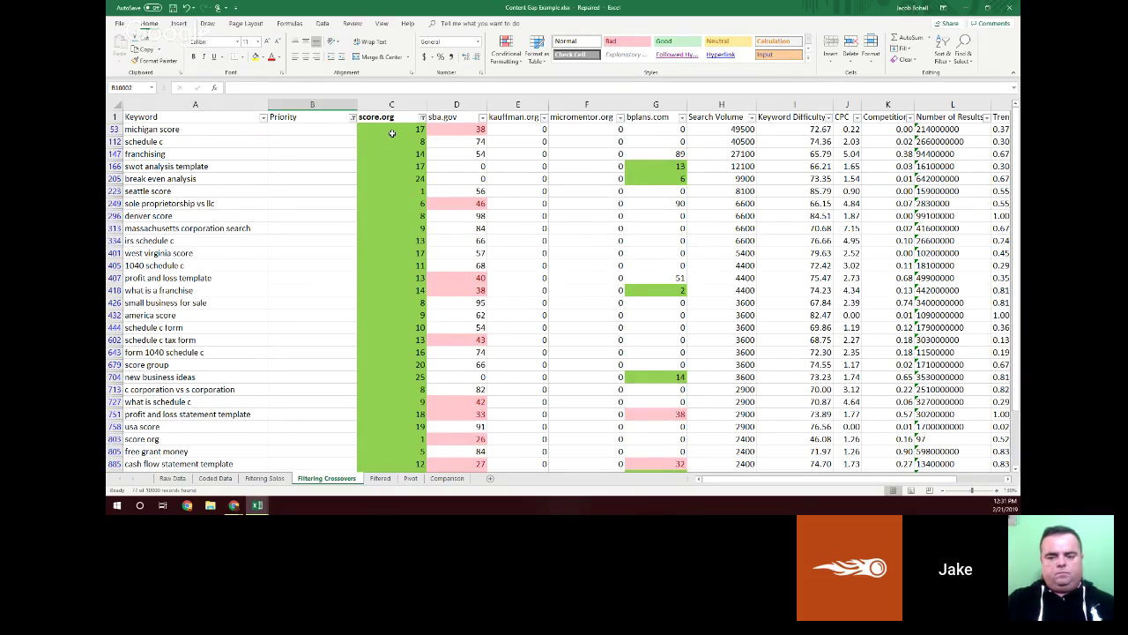
scroll(392, 133, "down", 3)
scroll(392, 133, "up", 3)
left_click_drag(520, 130, 538, 236)
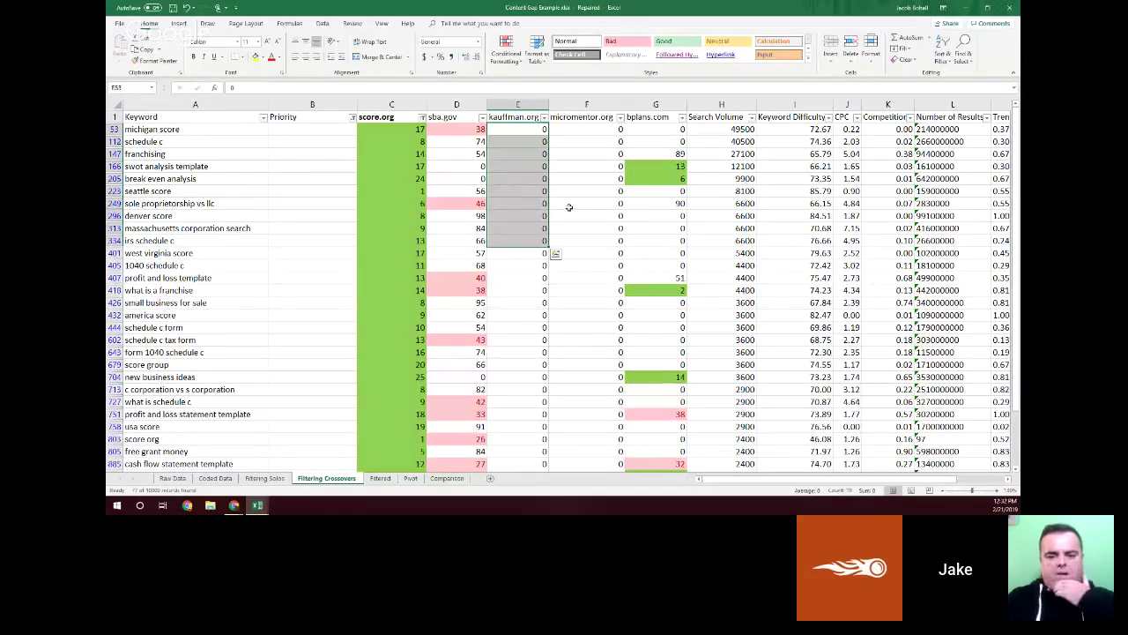
left_click(567, 179)
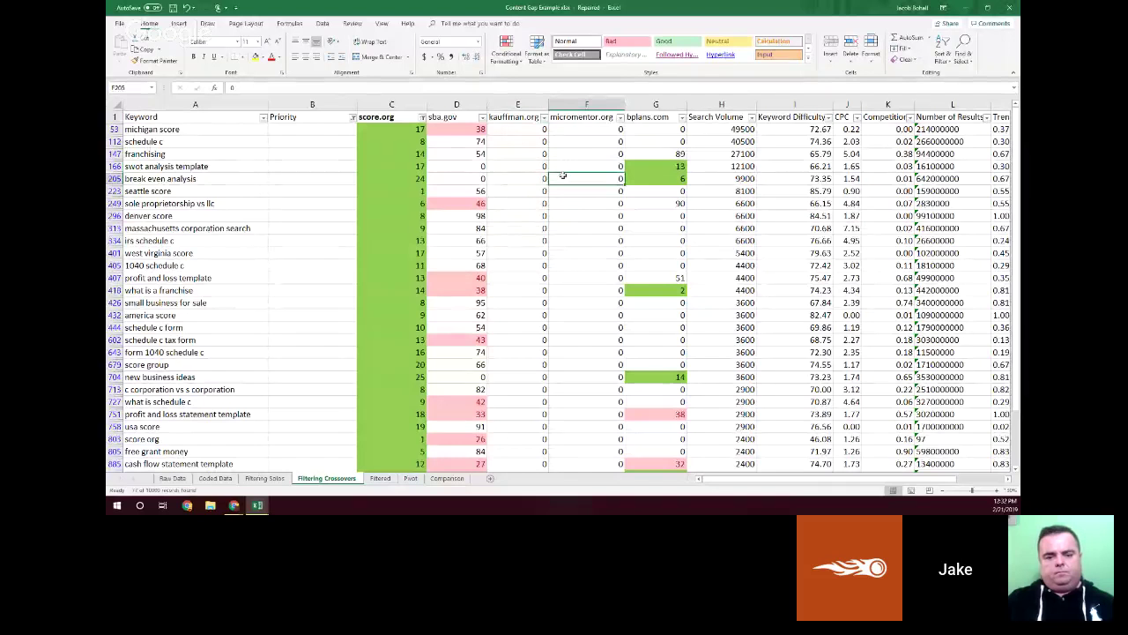
left_click(620, 117)
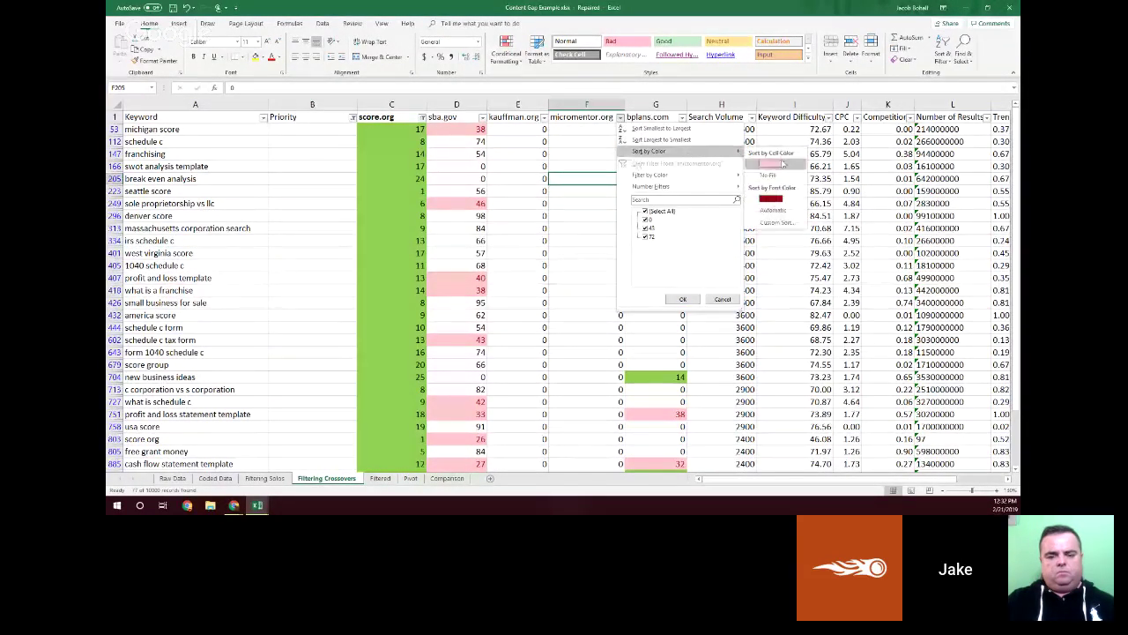
left_click(682, 299)
Step: Filter bplans.com to its green cells and tag all filtered keywords from swot analysis template to how to write a marketing plan as 2 - Protect
left_click(682, 121)
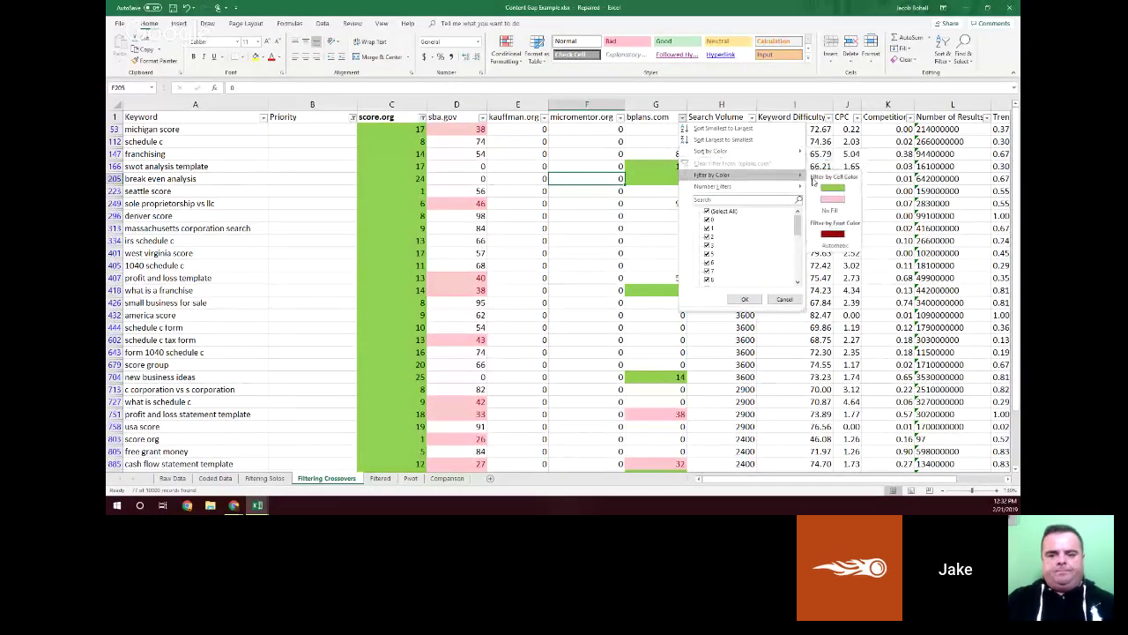
left_click(832, 185)
left_click(302, 132)
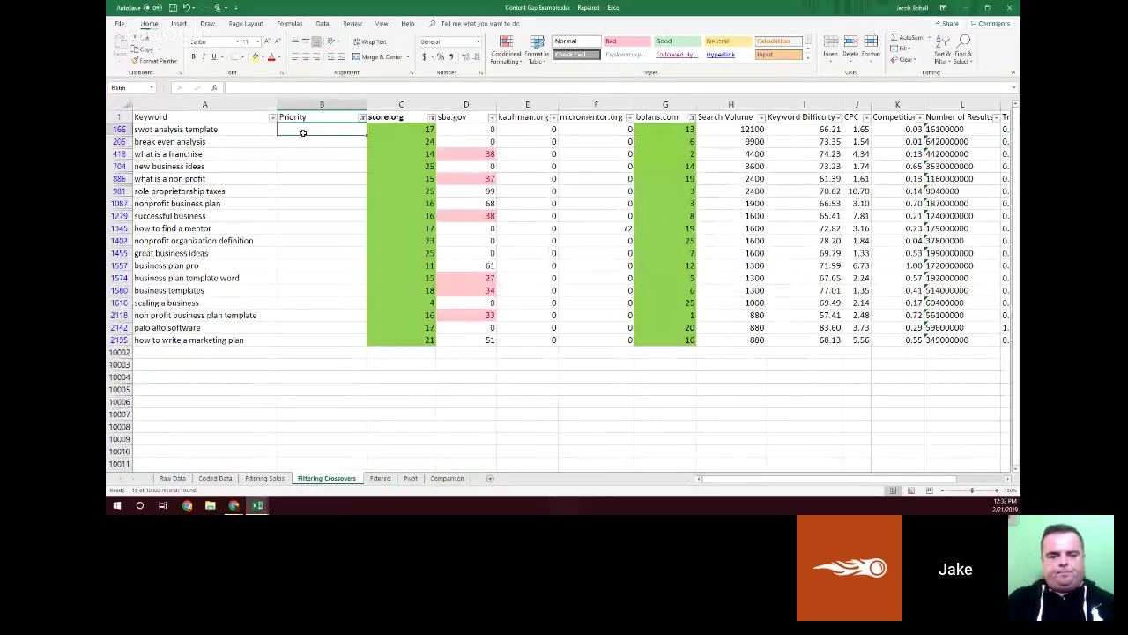
type("2 - Protect")
key("Return")
left_click(303, 130)
key("ctrl+c")
left_click_drag(303, 141, 314, 340)
key("ctrl+v")
left_click(626, 190)
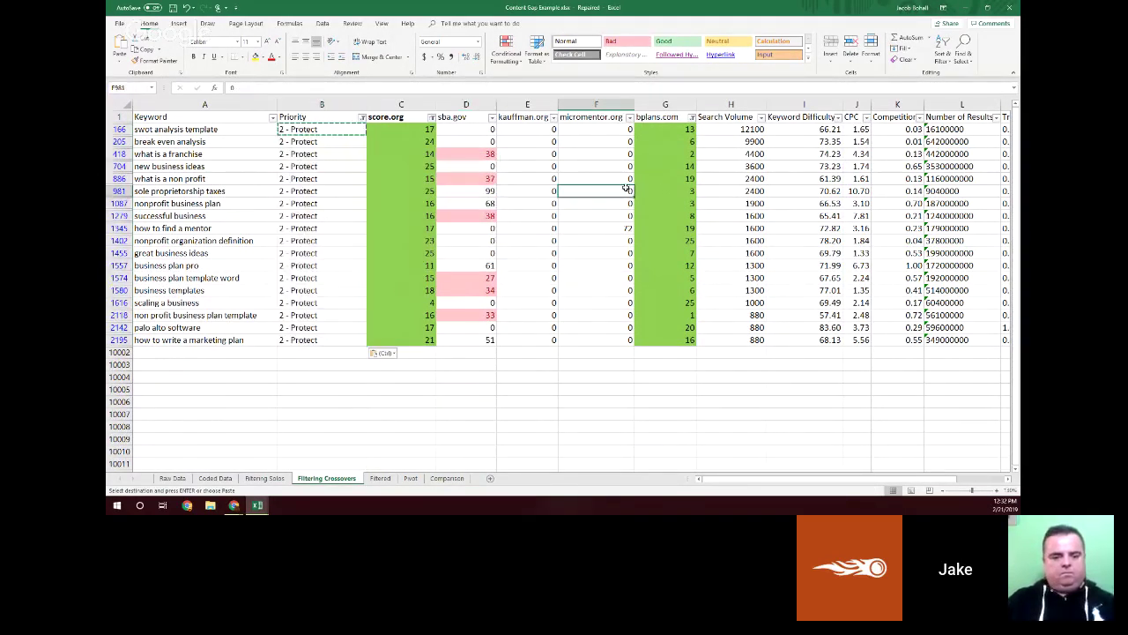
Step: Clear the color filter from the bplans.com column
left_click(692, 117)
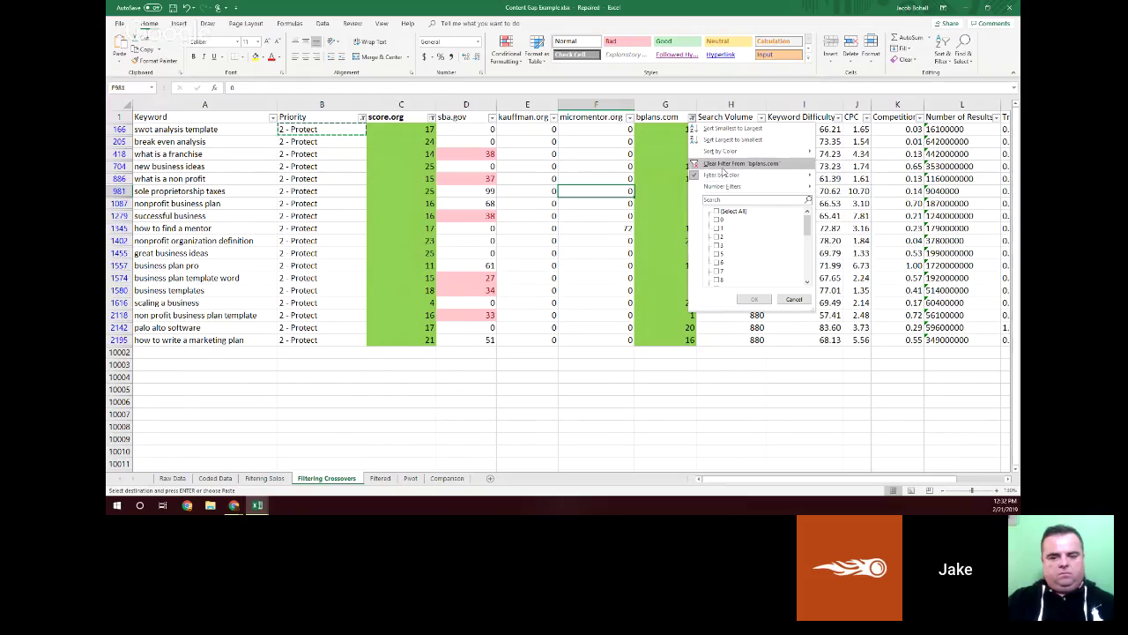
left_click(721, 164)
left_click(525, 178)
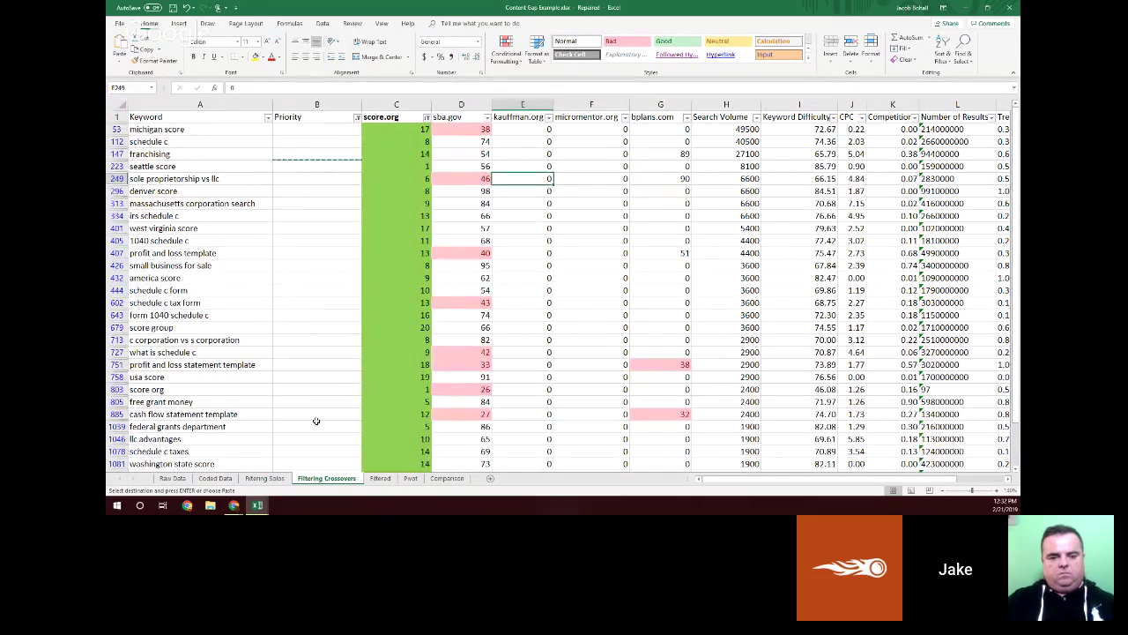
Step: Switch to the slide presentation to review the Bucket Terms with Missed Opportunity slide, and return to the Excel workbook
left_click(234, 505)
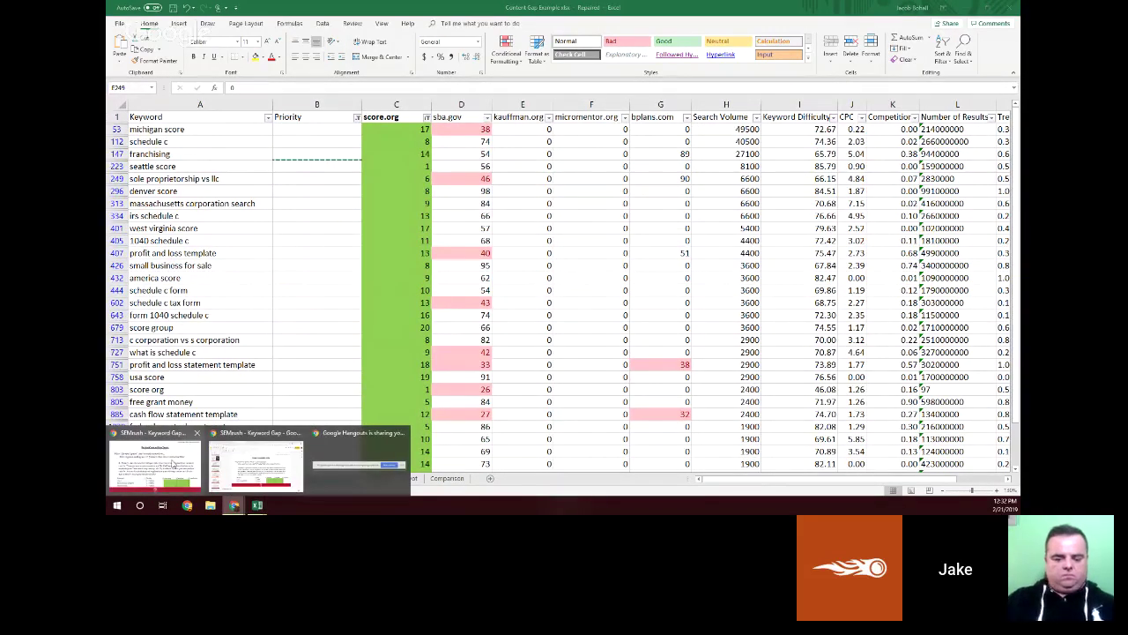
left_click(174, 465)
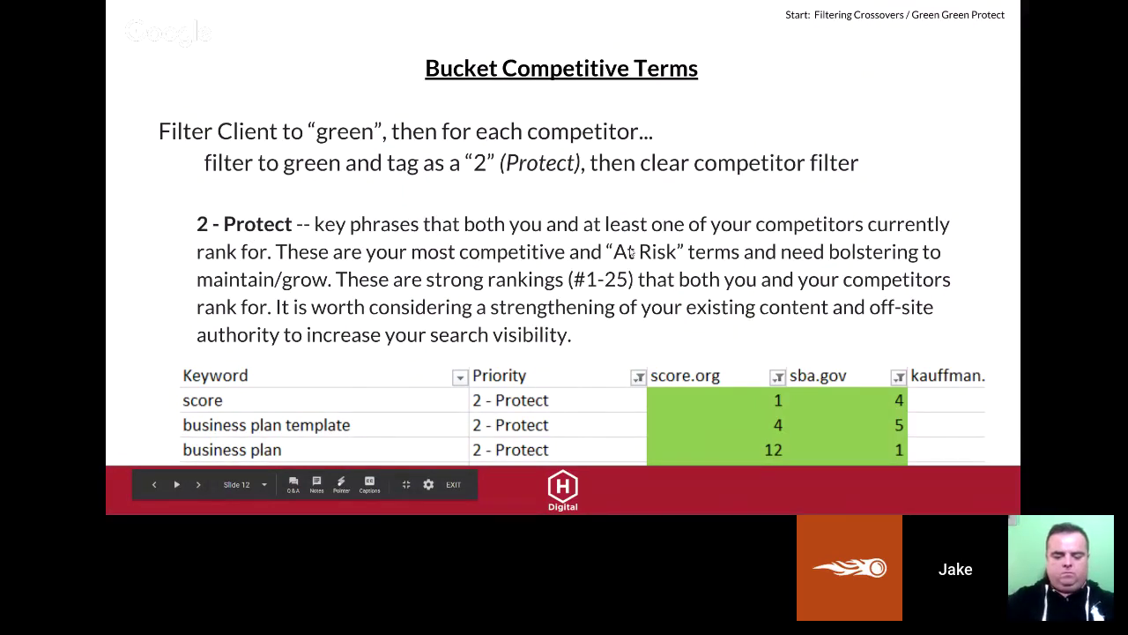
key("Right")
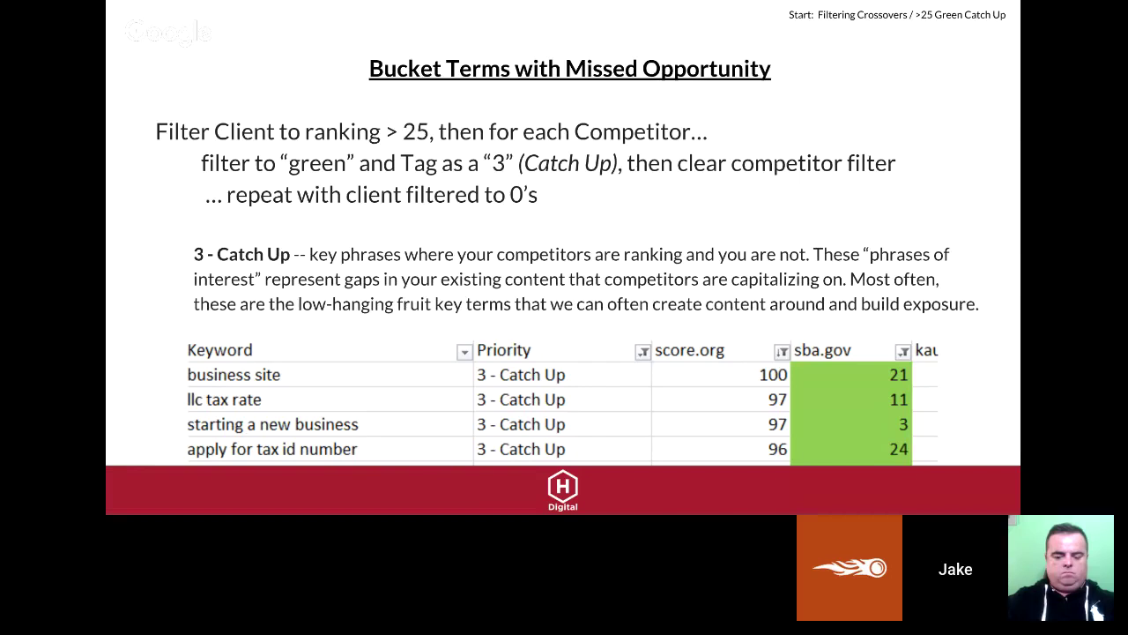
key("alt+Tab")
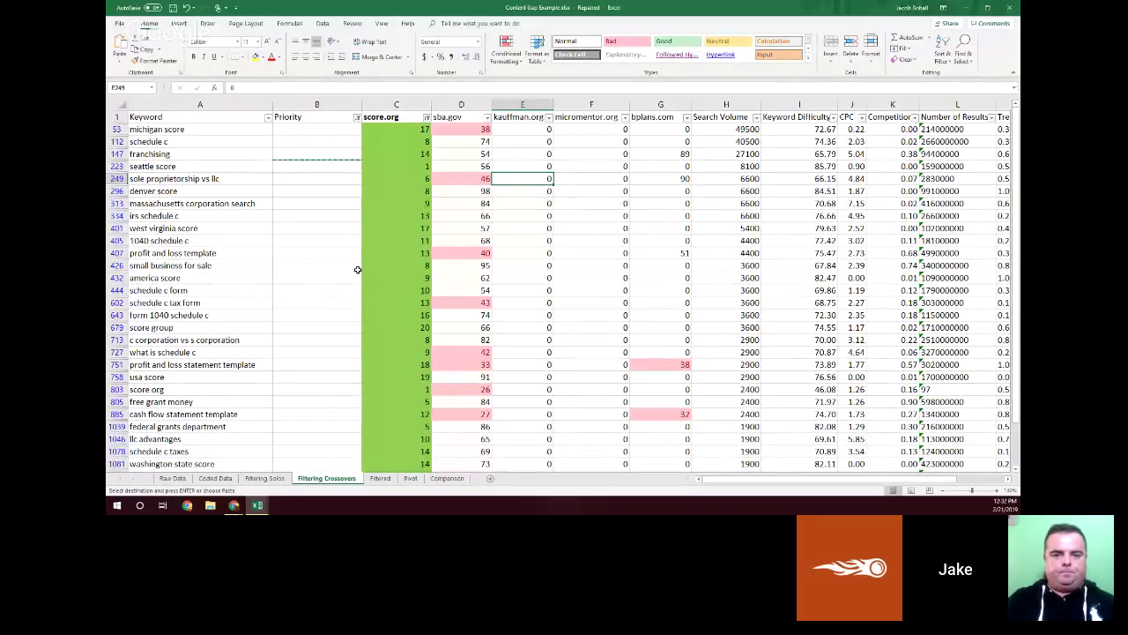
Step: Filter the score.org column to rankings greater than 25
left_click(322, 165)
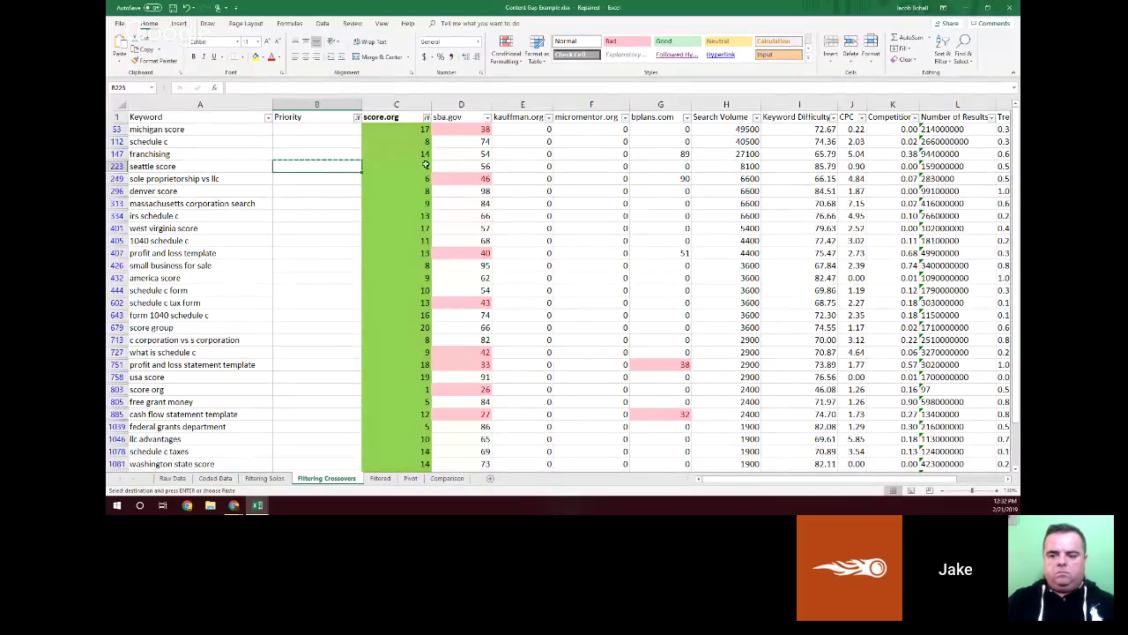
left_click(426, 117)
mouse_move(474, 179)
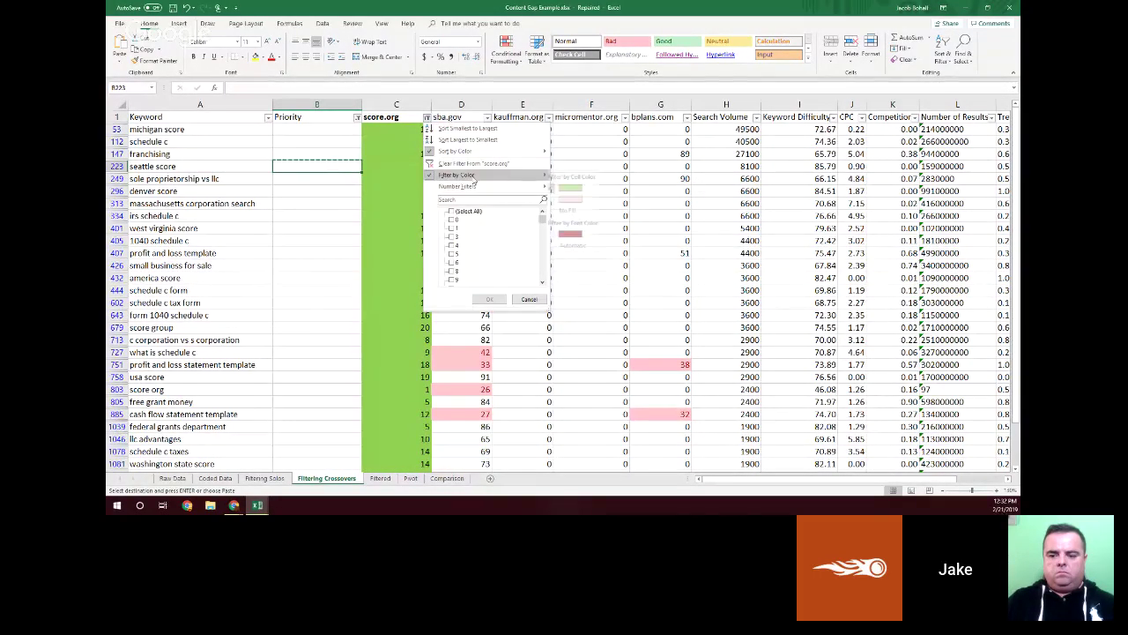
left_click(592, 214)
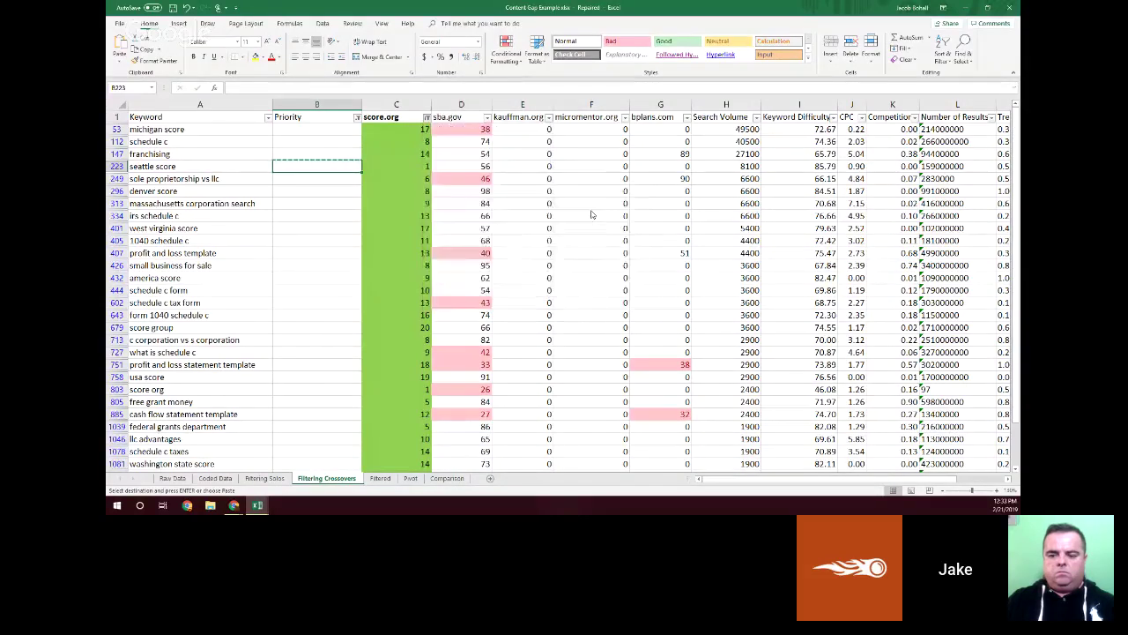
type("25")
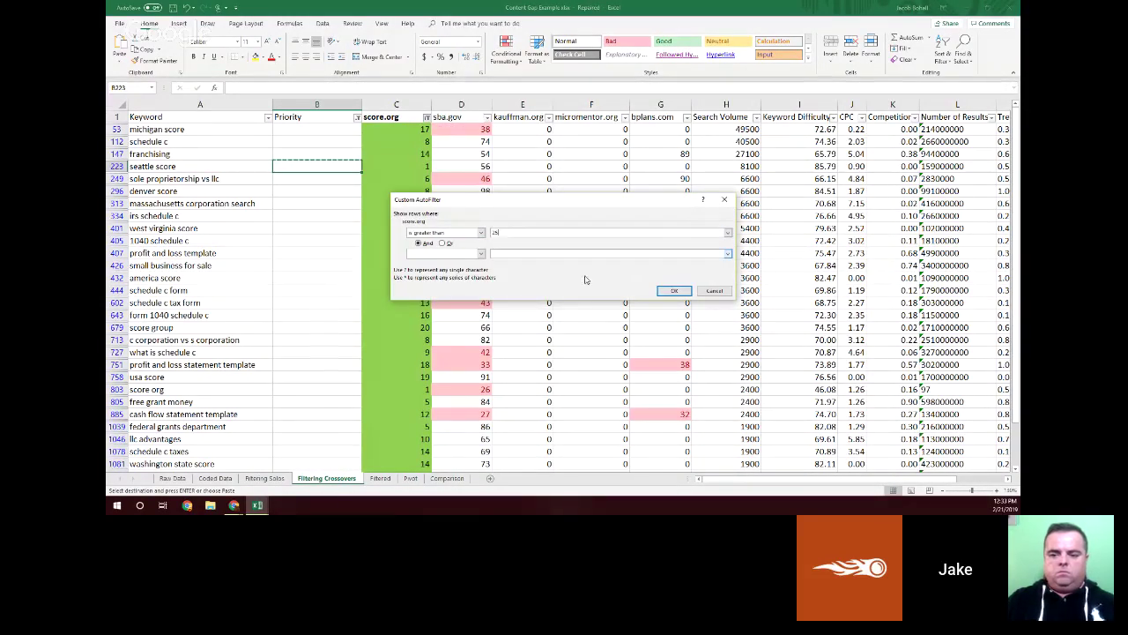
left_click(674, 291)
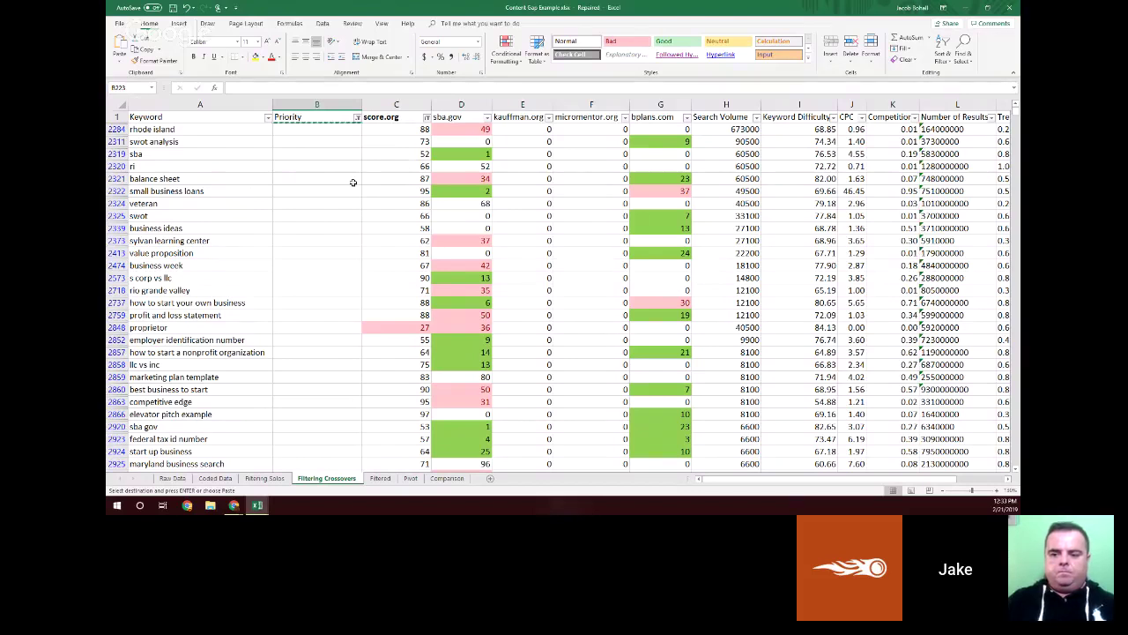
Step: Filter the sba.gov column to its green cells and compare the score.org and sba.gov rankings for small business loans
left_click(487, 118)
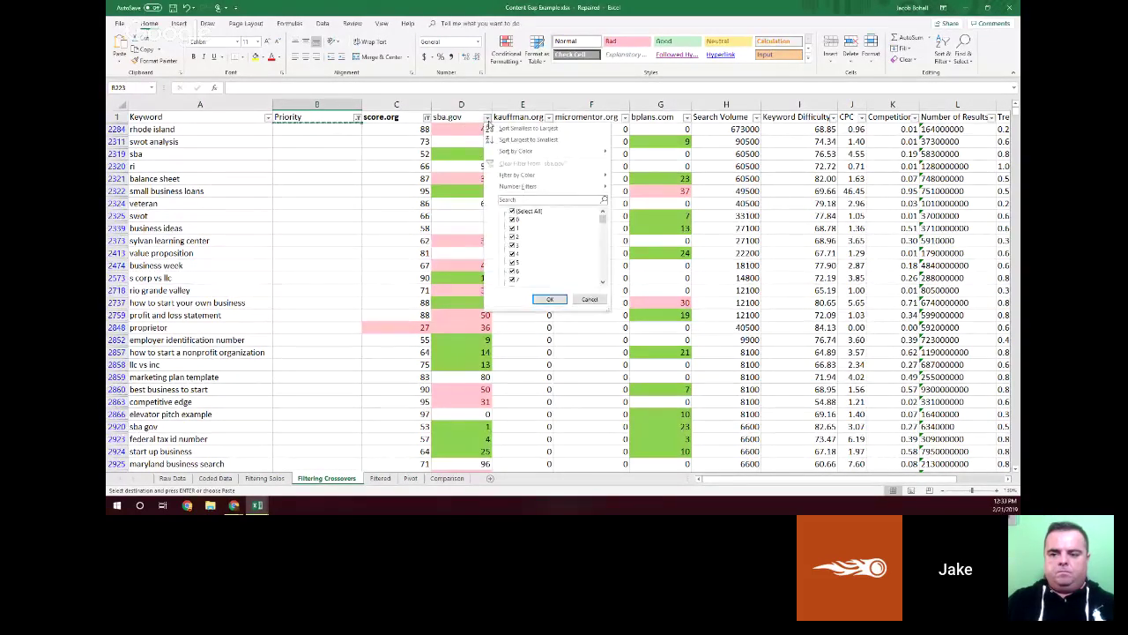
mouse_move(526, 176)
left_click(633, 195)
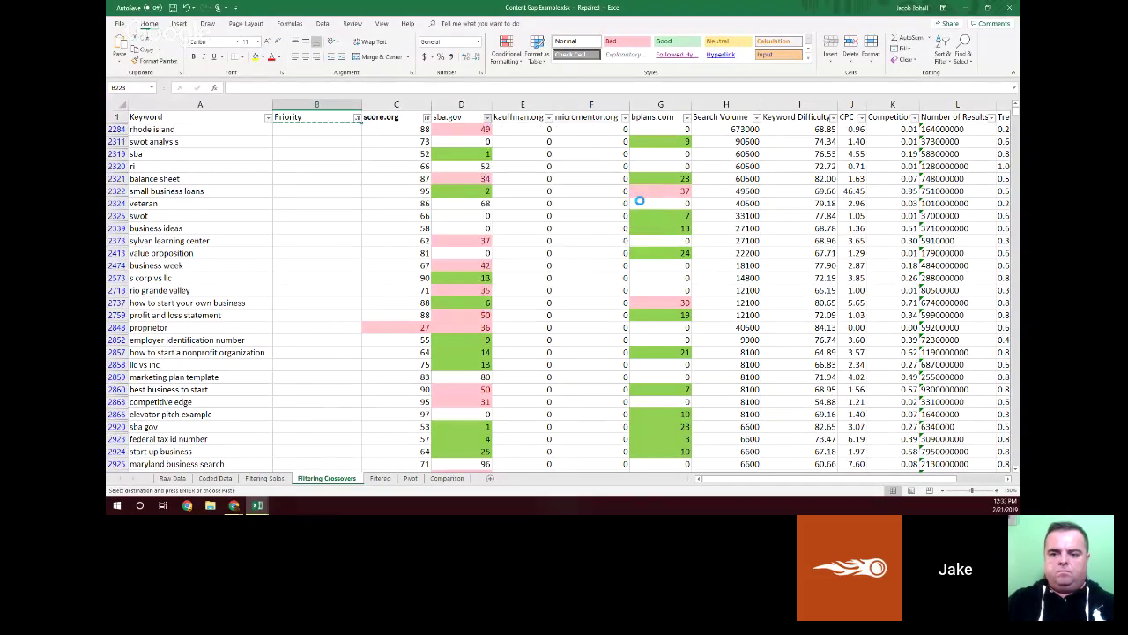
left_click(337, 140)
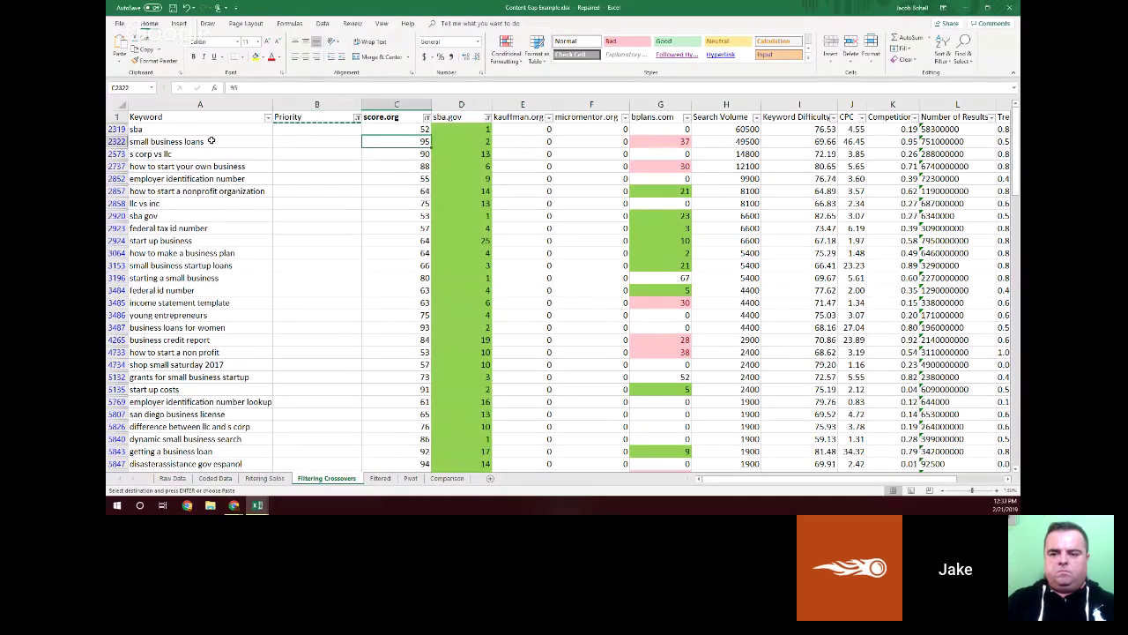
left_click(210, 142)
left_click(391, 146)
left_click(456, 145)
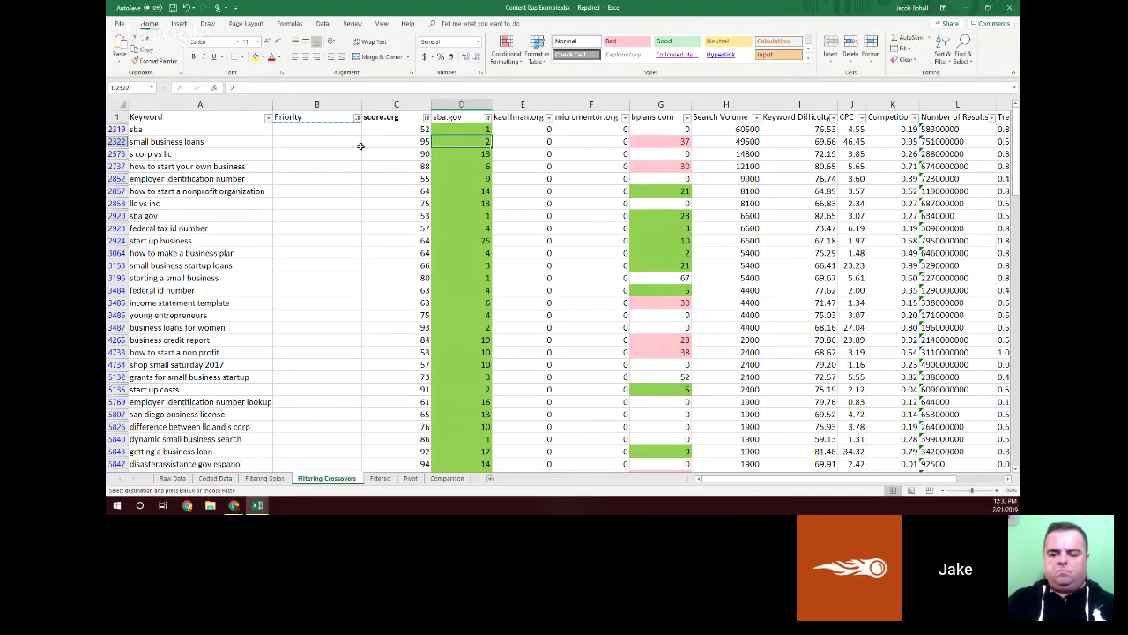
Step: Tag all filtered keywords from sba to business site as 3 - Catch UP in the Priority column
left_click(334, 143)
left_click(314, 130)
type("3 -")
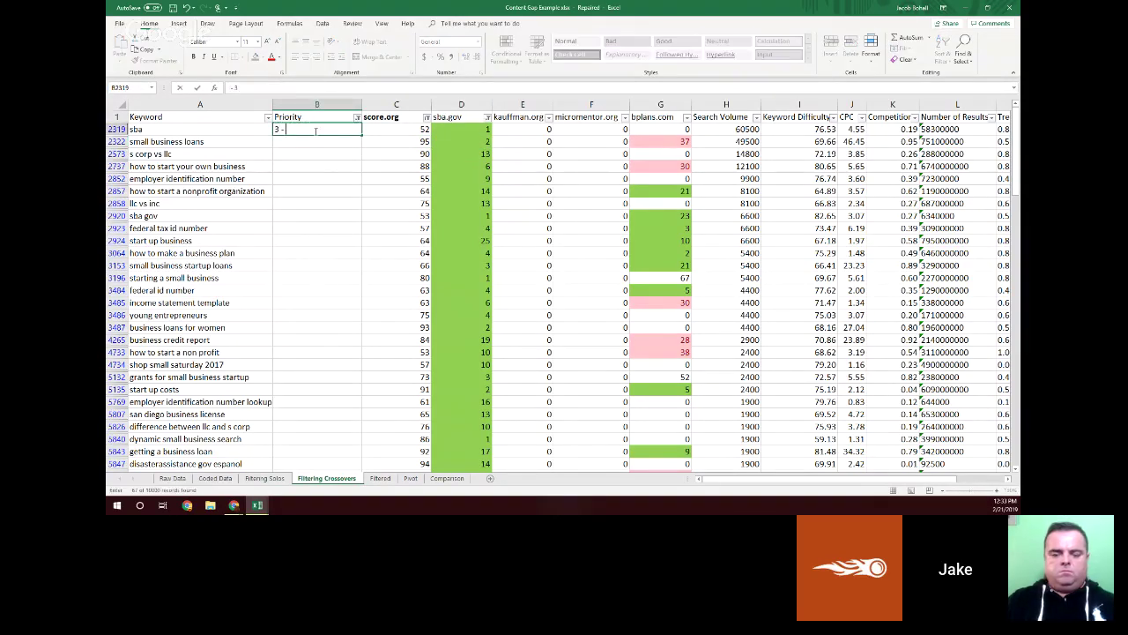
key("Return")
key("Up")
key("ctrl+c")
scroll(360, 214, "down", 1)
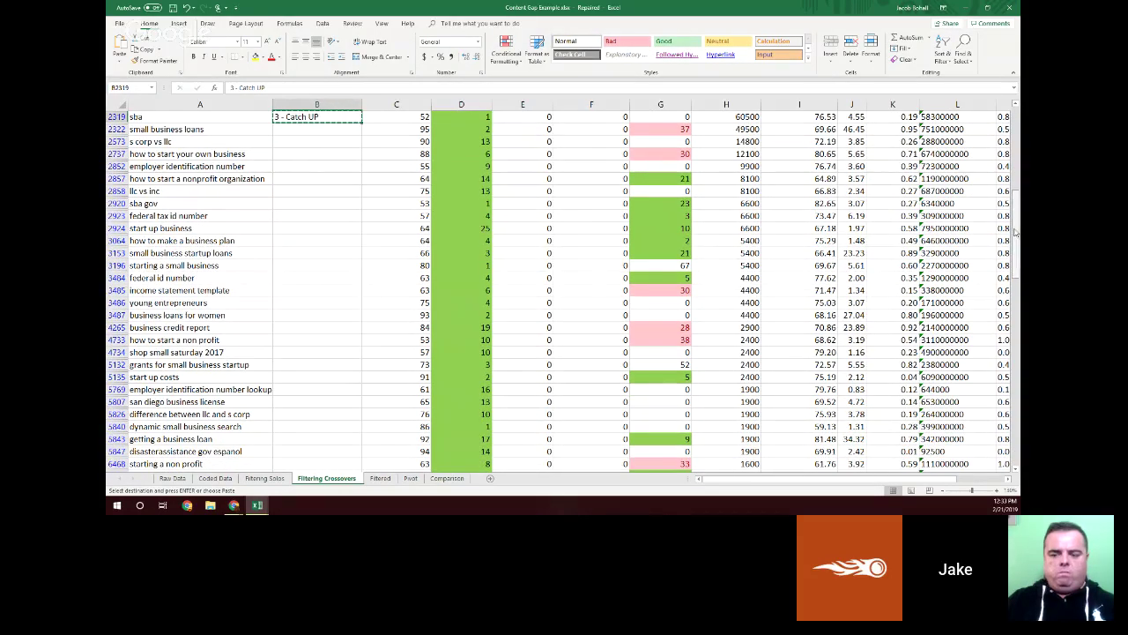
left_click_drag(1015, 231, 1015, 428)
left_click(315, 461, "shift")
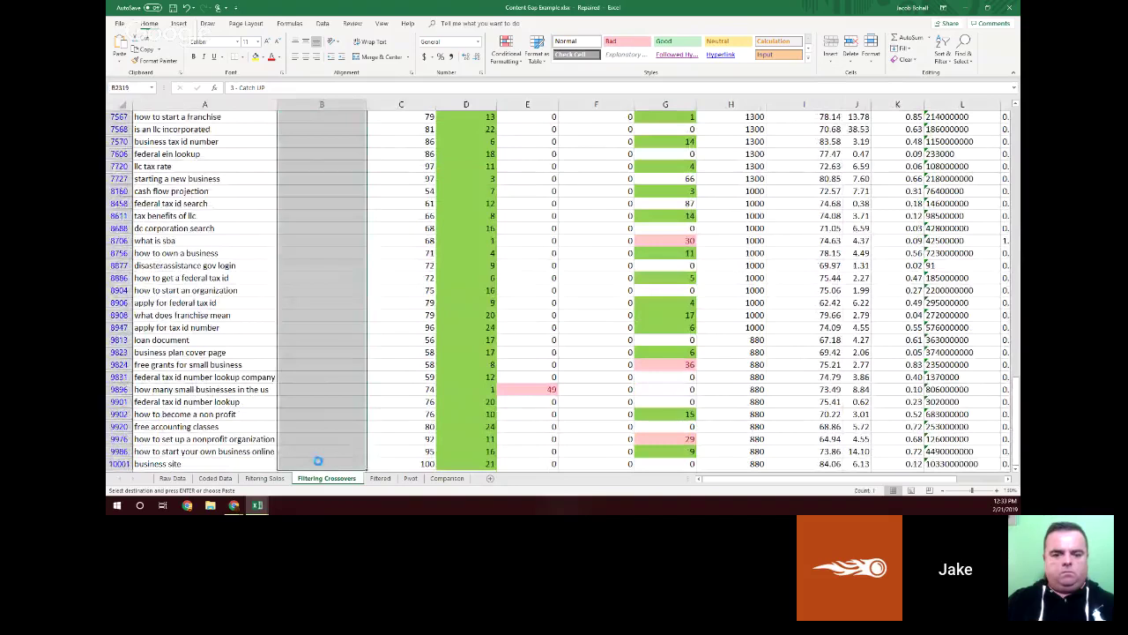
key("ctrl+v")
Step: Clear the sba.gov color filter and check the kauffman.org and micromentor.org filter choices for green rankings
left_click(488, 117)
left_click(521, 170)
left_click(548, 117)
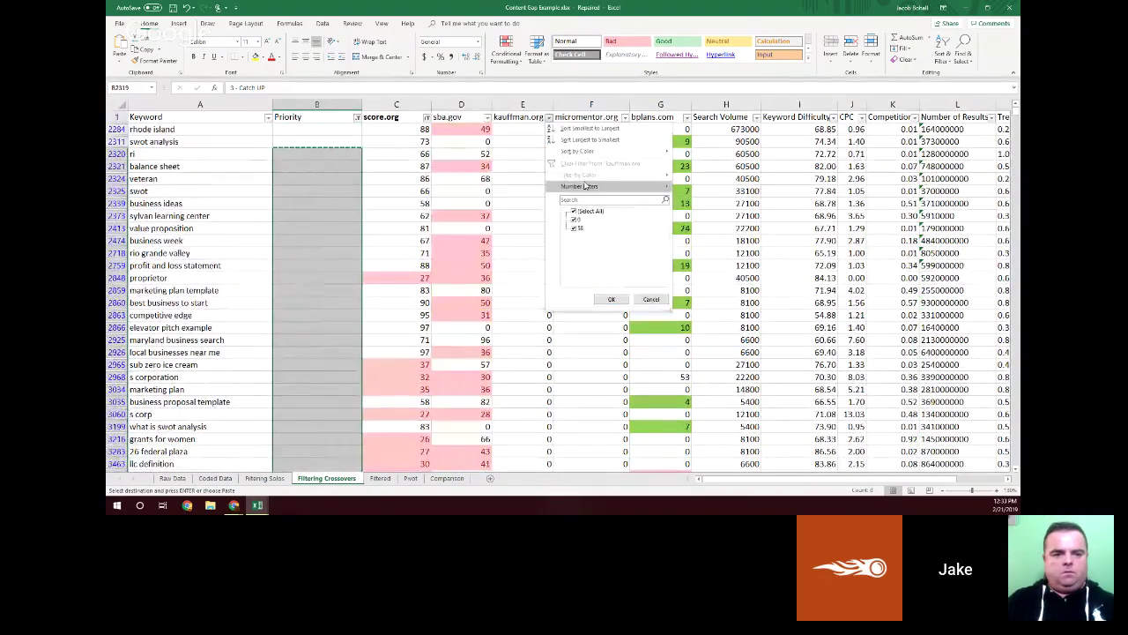
mouse_move(584, 189)
left_click(624, 117)
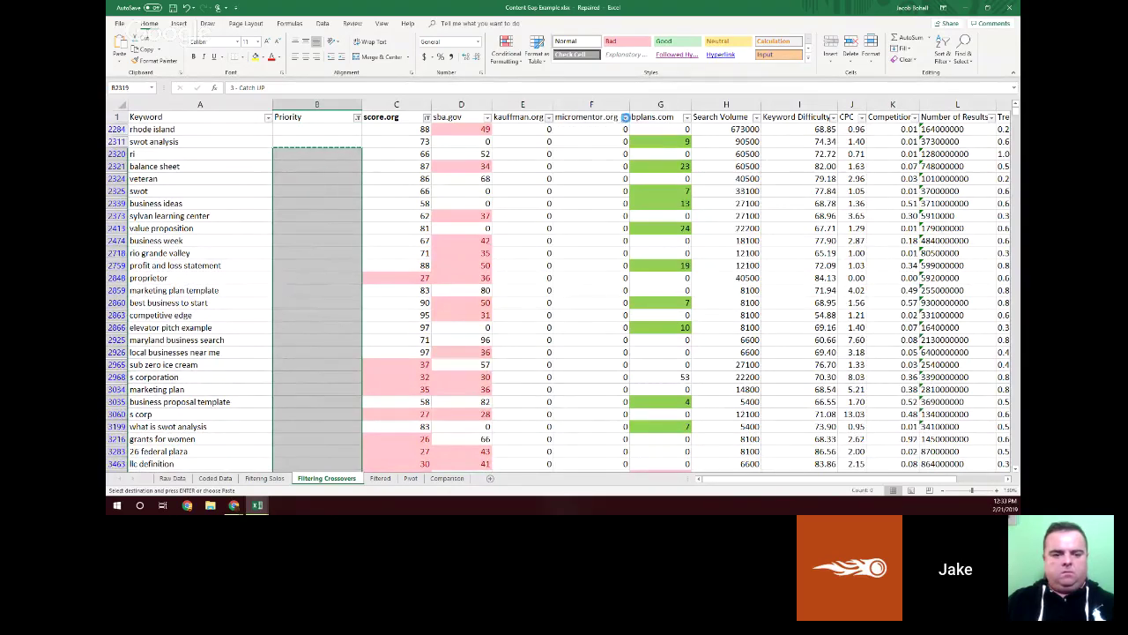
left_click(625, 117)
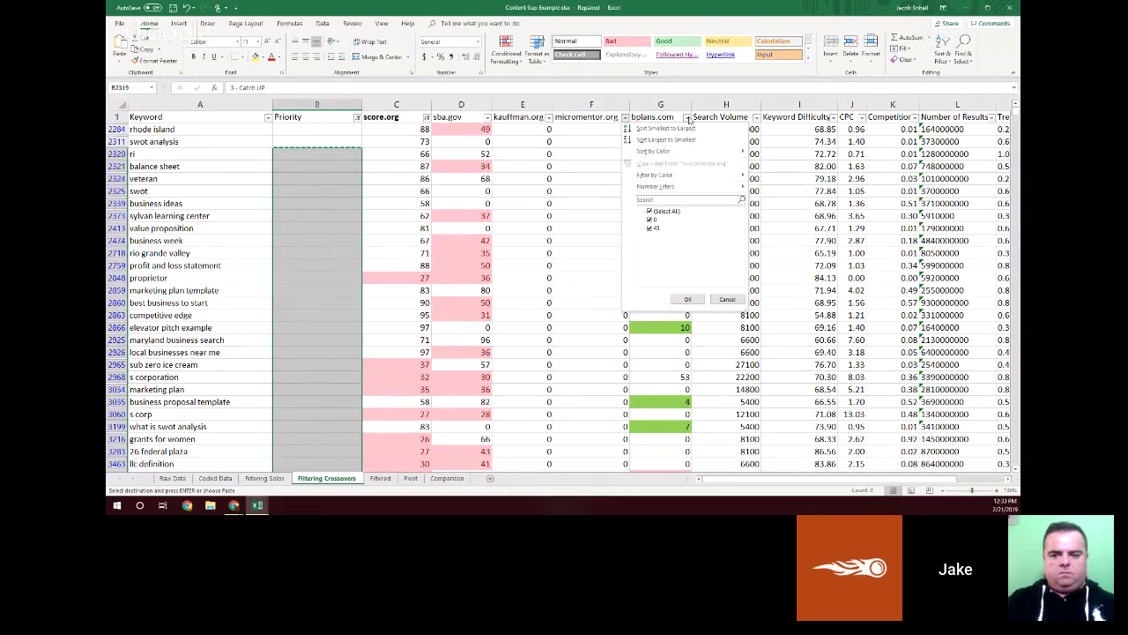
Step: Filter the bplans.com column to its green cells
left_click(688, 118)
left_click(688, 118)
mouse_move(793, 182)
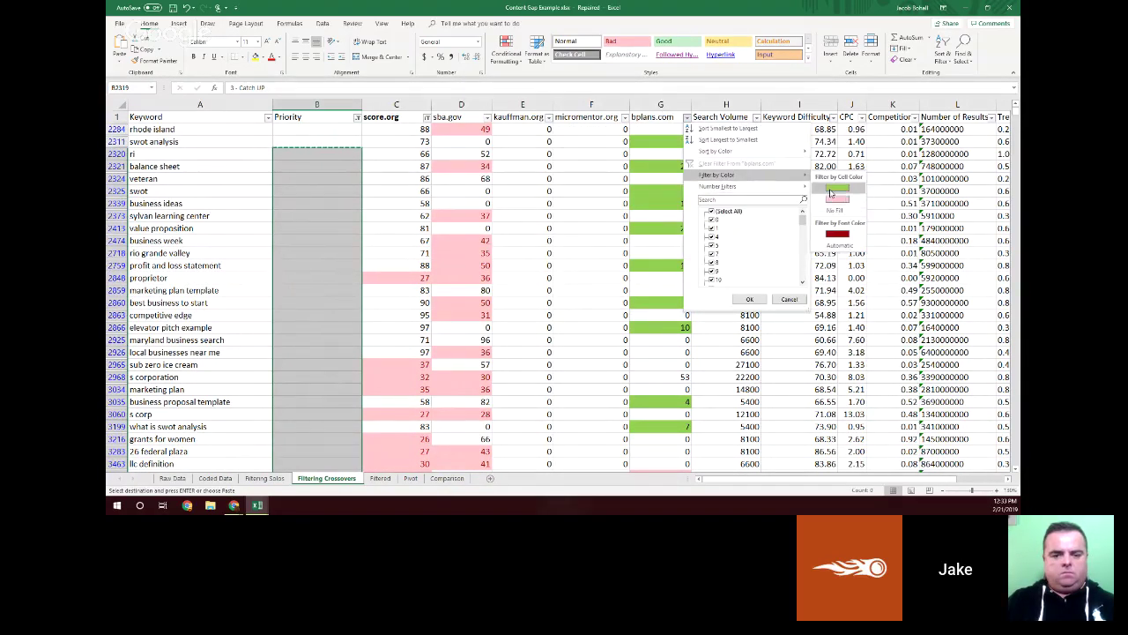
left_click(829, 190)
Step: Tag all filtered keywords from swot analysis to best entrepreneur podcasts as 3 - Catch UP and clear the bplans.com filter
left_click(324, 129)
key("ctrl+v")
key("ctrl+c")
scroll(459, 278, "down", 1)
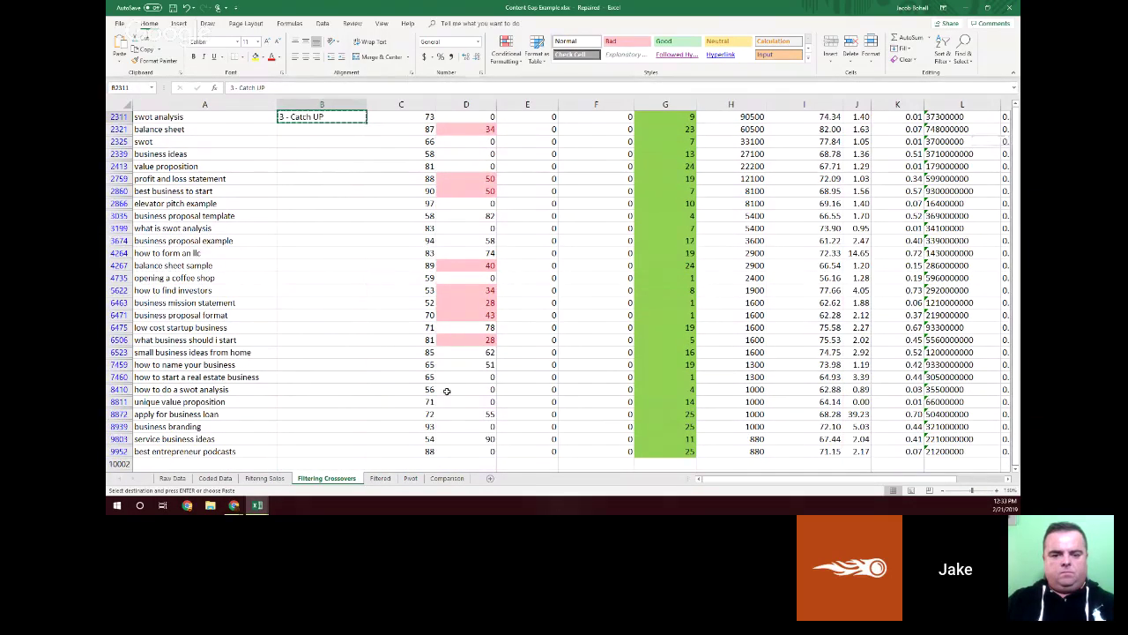
left_click(321, 451, "shift")
key("ctrl+v")
left_click(398, 315)
scroll(397, 315, "up", 1)
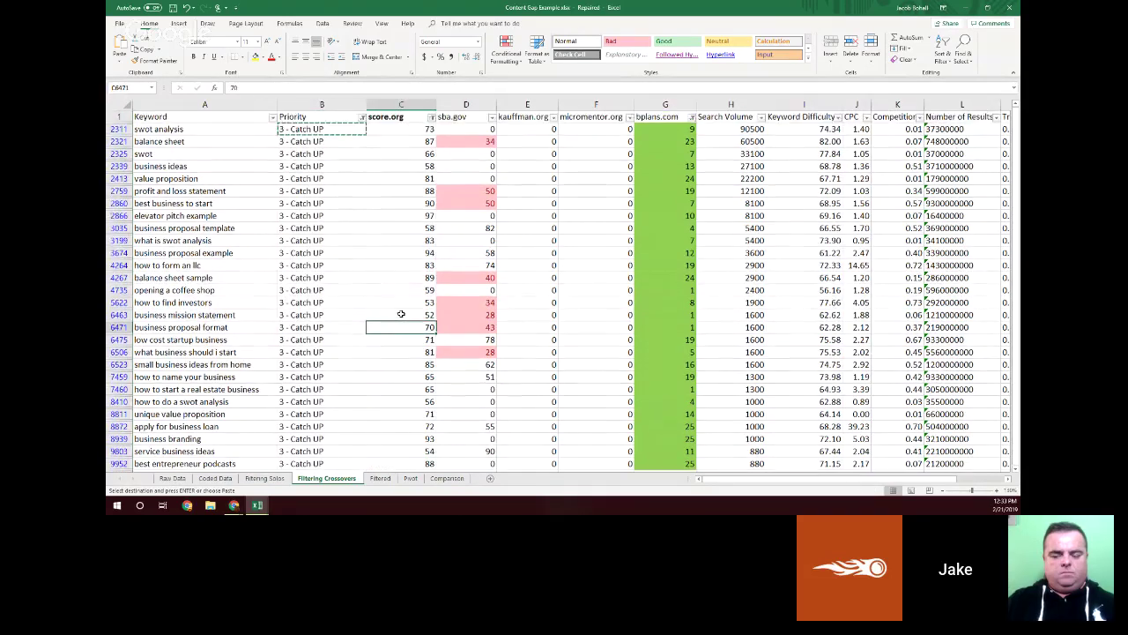
left_click(692, 118)
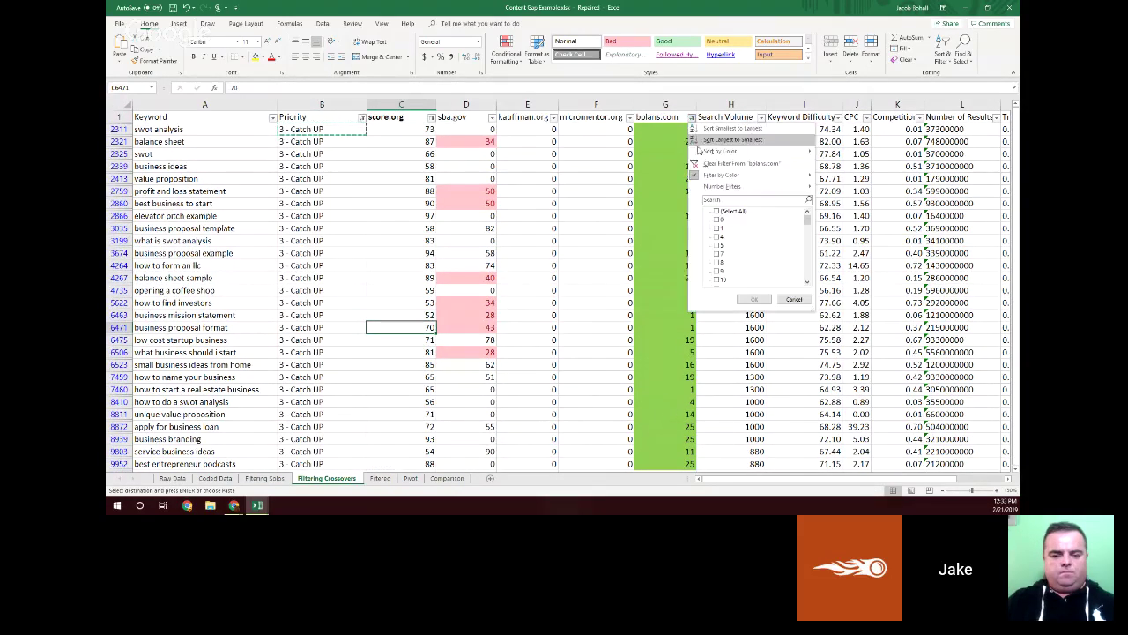
left_click(710, 165)
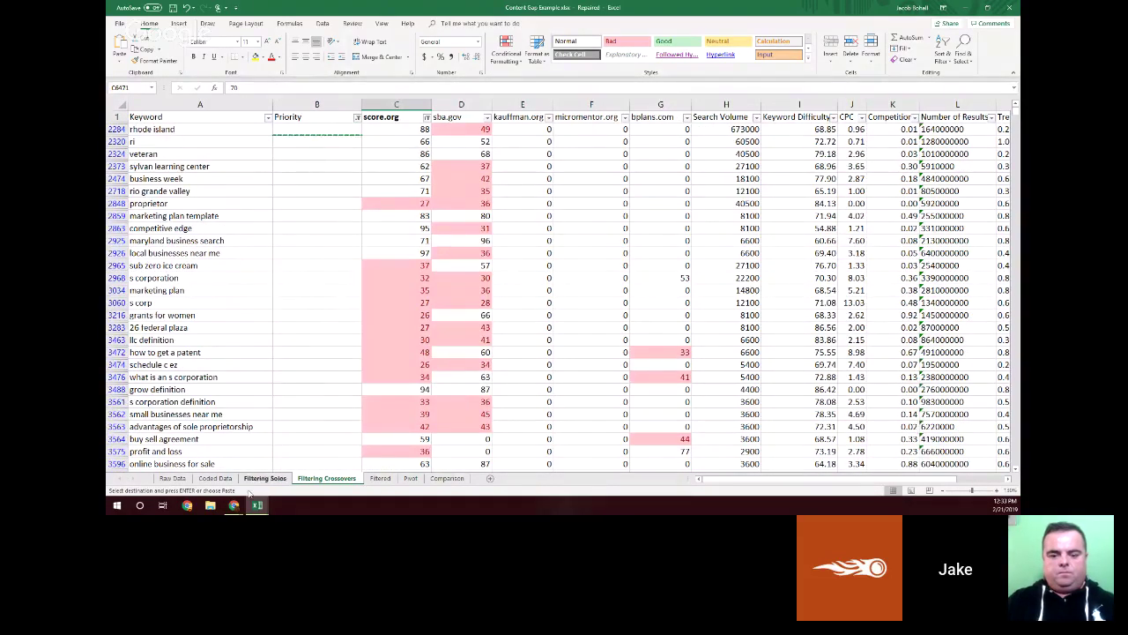
Step: Switch to the slide presentation to review the Bucket Winning Terms with Misses slide, and return to the Excel workbook
mouse_move(234, 505)
left_click(220, 445)
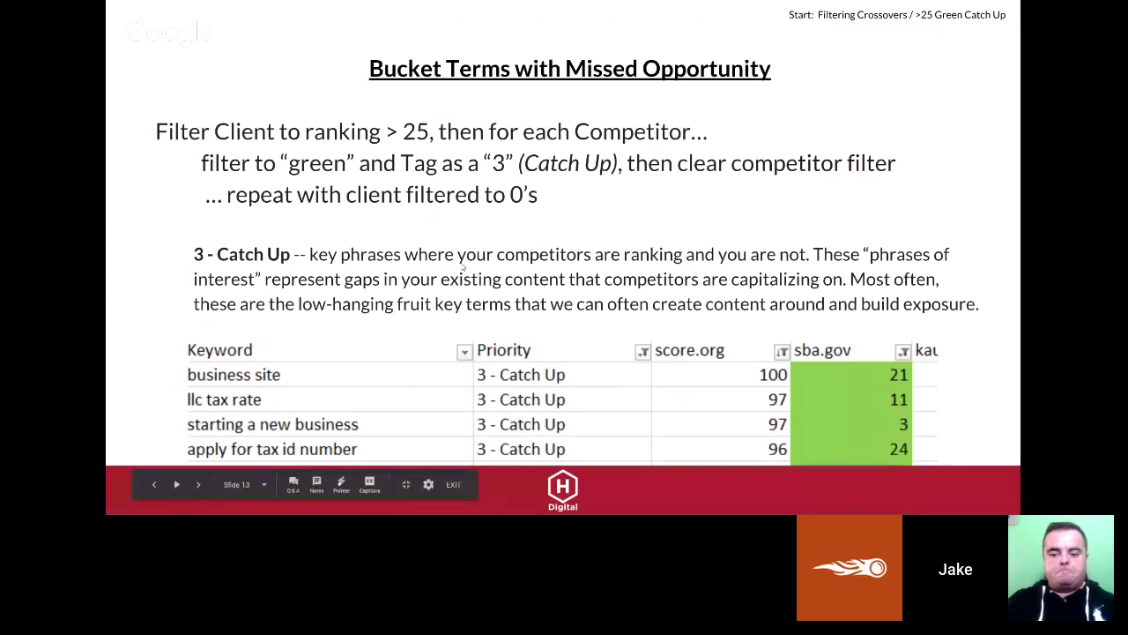
key("Right")
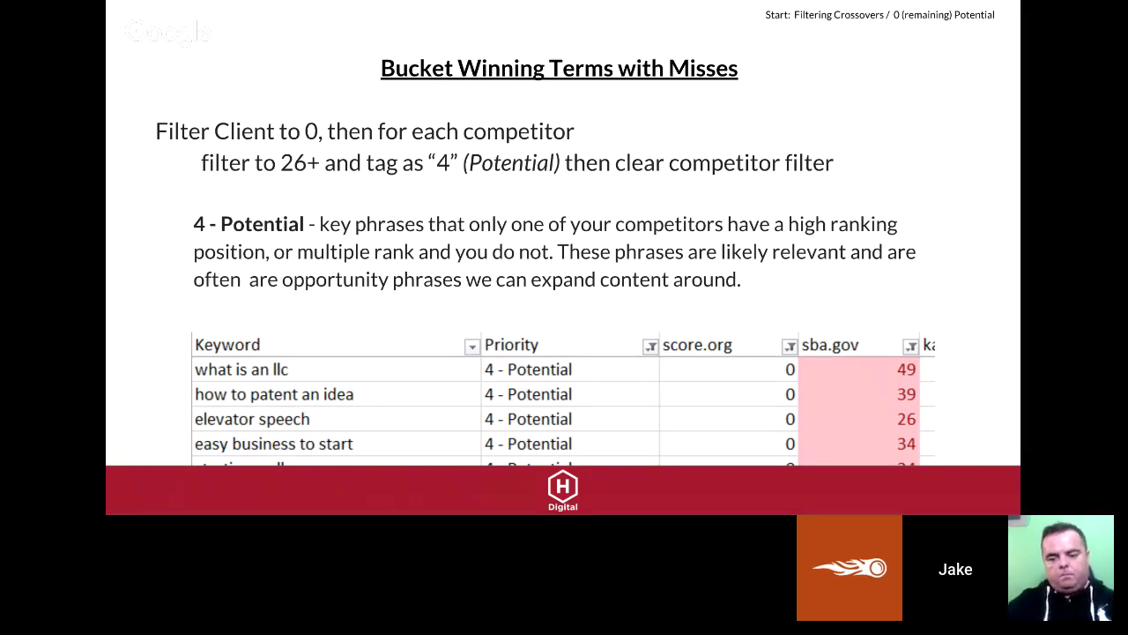
key("alt+Tab")
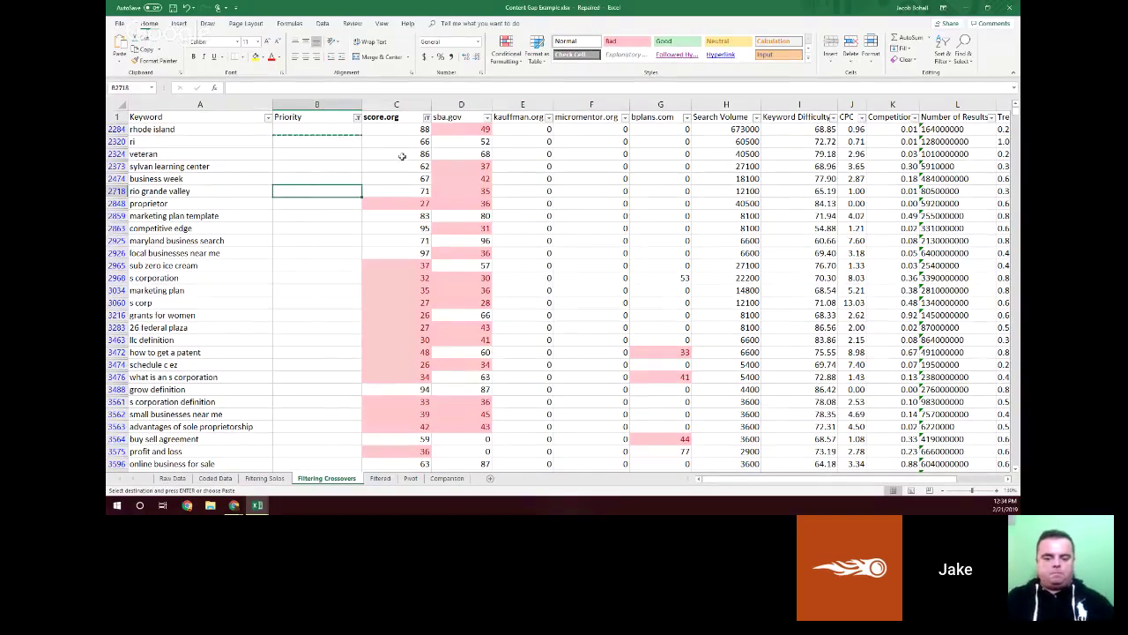
Step: Filter the score.org column to show only rankings of 0 and cancel the pending copy selection
left_click(425, 128)
left_click(427, 118)
left_click(452, 213)
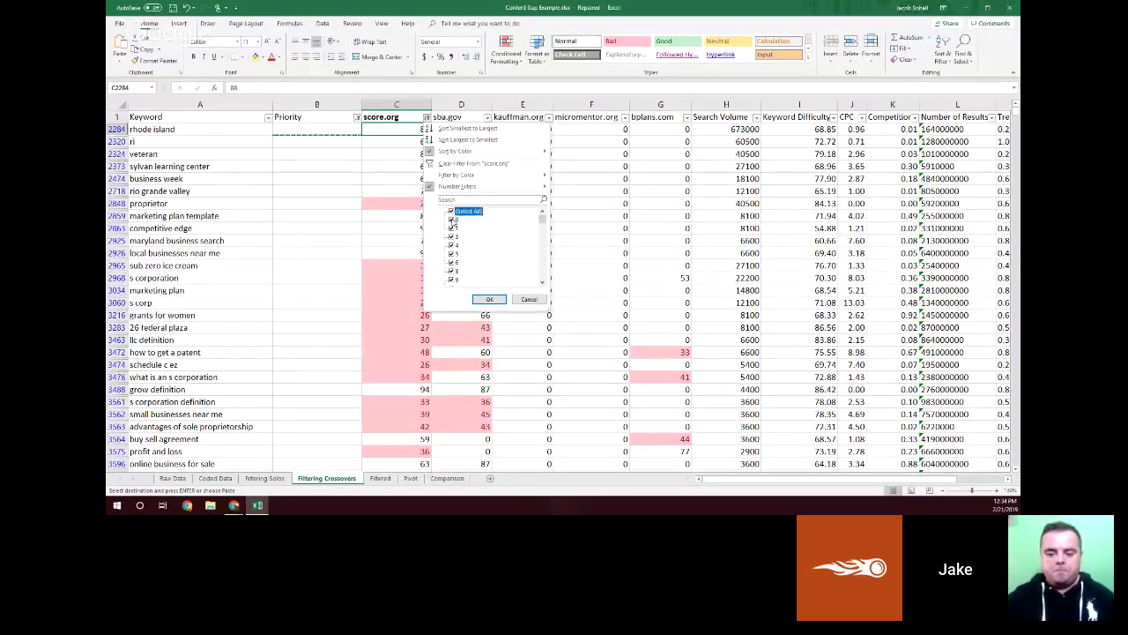
left_click(489, 299)
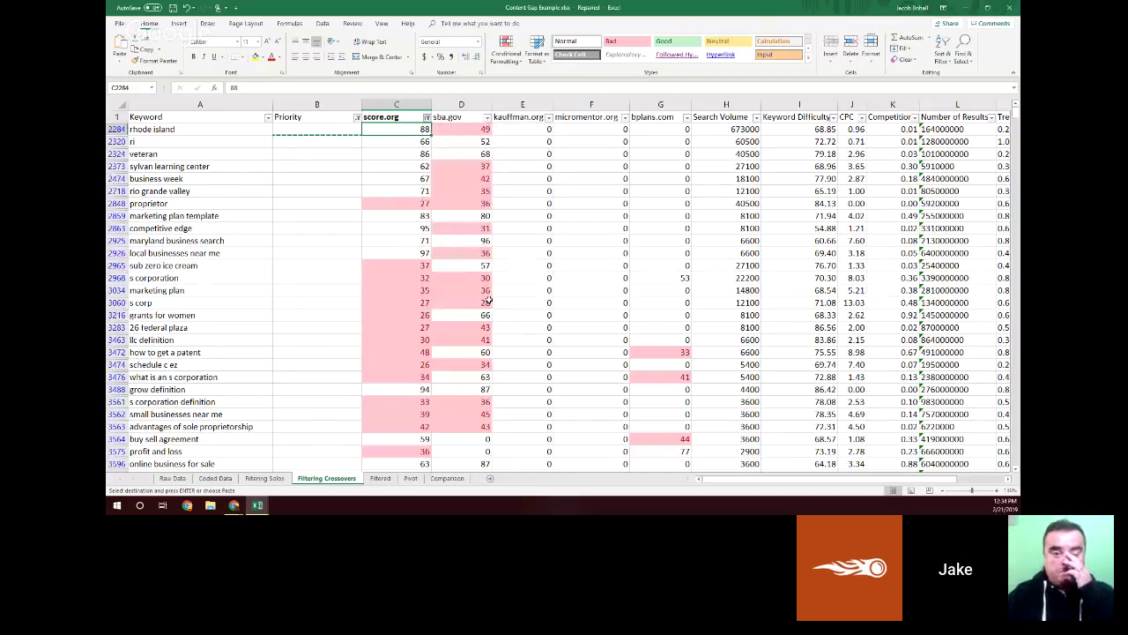
left_click(351, 256)
key("Escape")
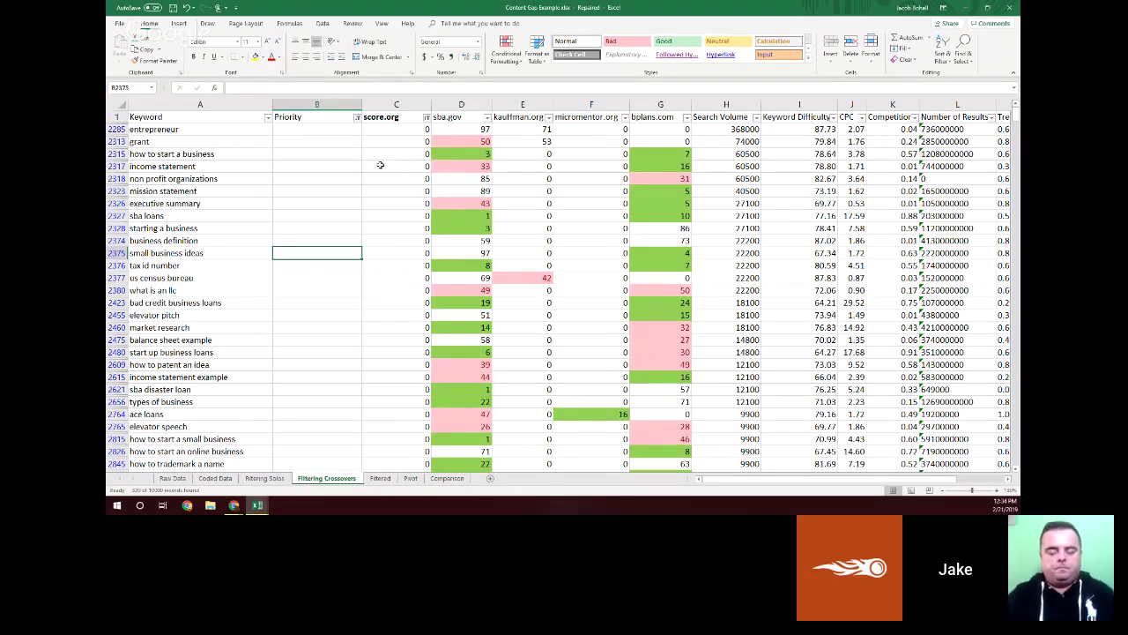
Step: Apply a greater-than number filter to the sba.gov column so only rankings of 26 and above remain
left_click(487, 117)
mouse_move(543, 188)
left_click(643, 211)
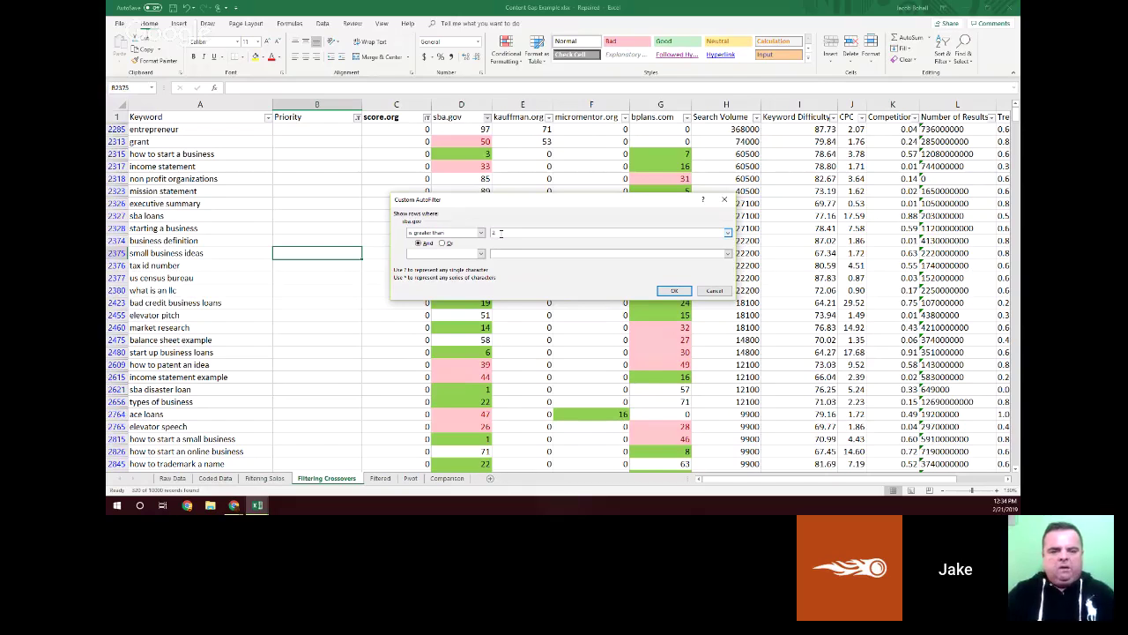
left_click(674, 291)
Step: Tag all filtered keywords, starting from entrepreneur, as 4 - Potential in the Priority column and clear the sba.gov filter
left_click(306, 130)
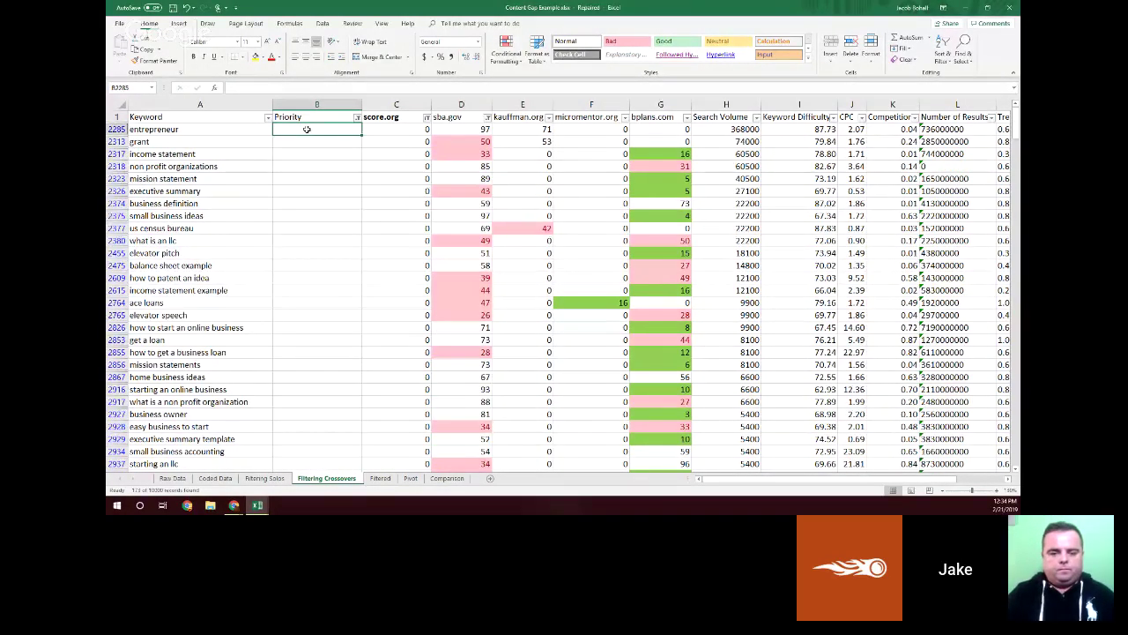
type("4 - Potential")
key("Return")
left_click(307, 130)
key("ctrl+c")
scroll(349, 281, "down", 20)
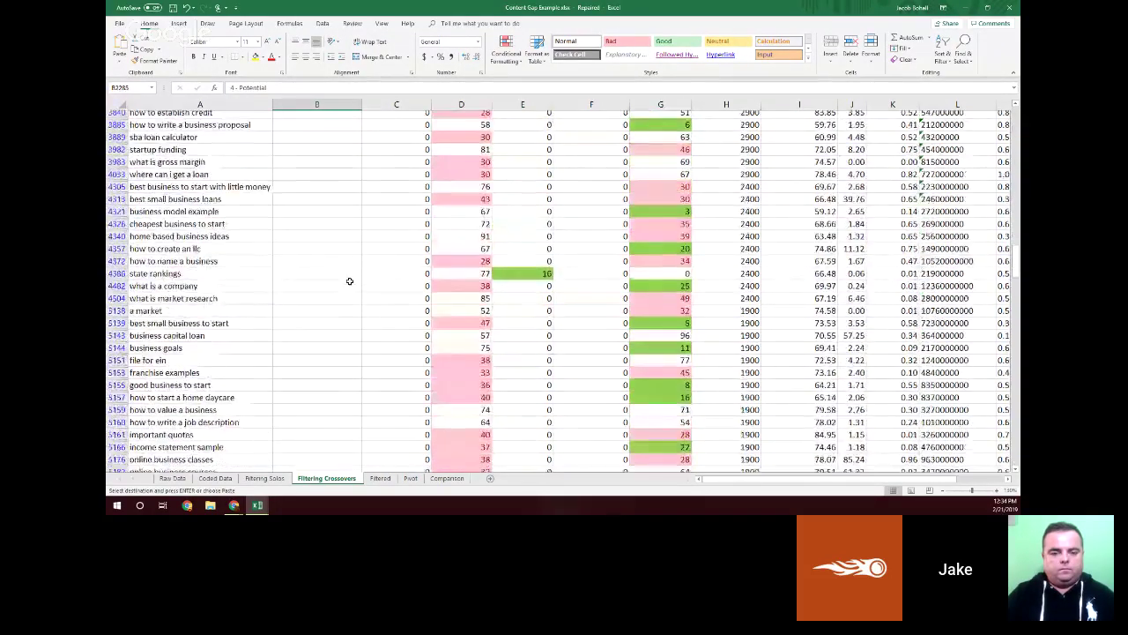
scroll(349, 280, "down", 20)
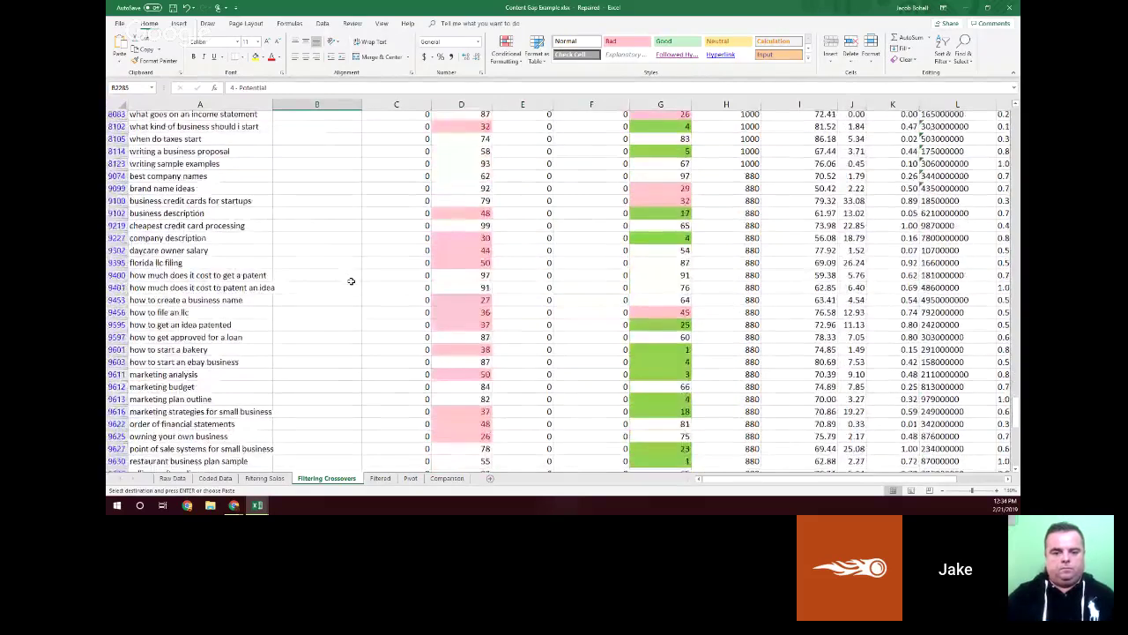
scroll(351, 280, "down", 10)
left_click(343, 142)
key("ctrl+shift+Up")
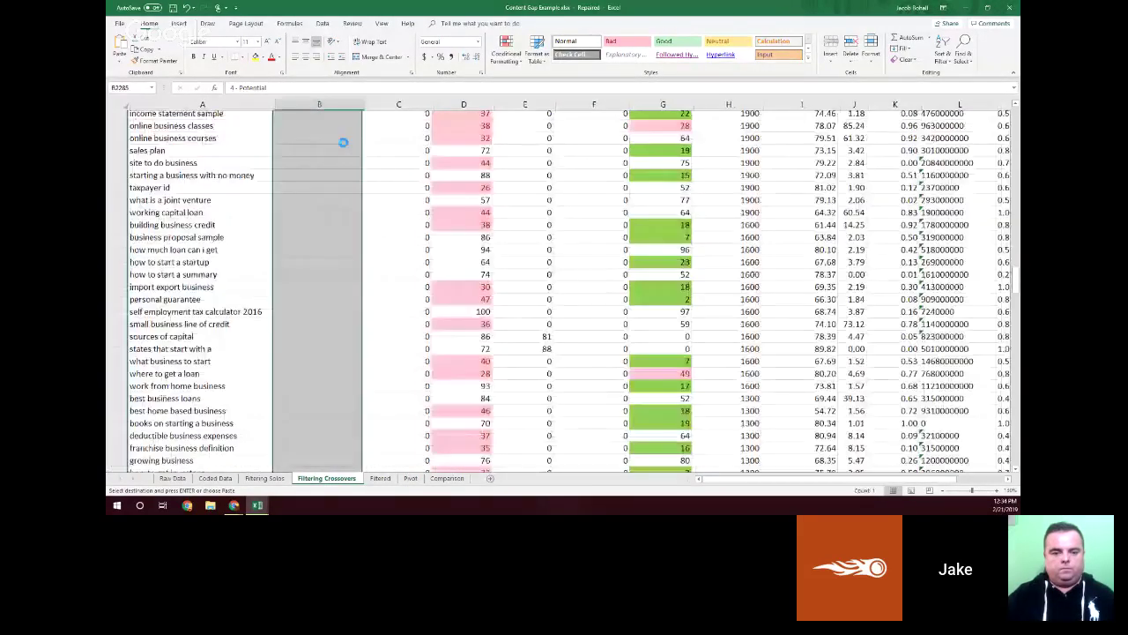
key("Return")
left_click(488, 117)
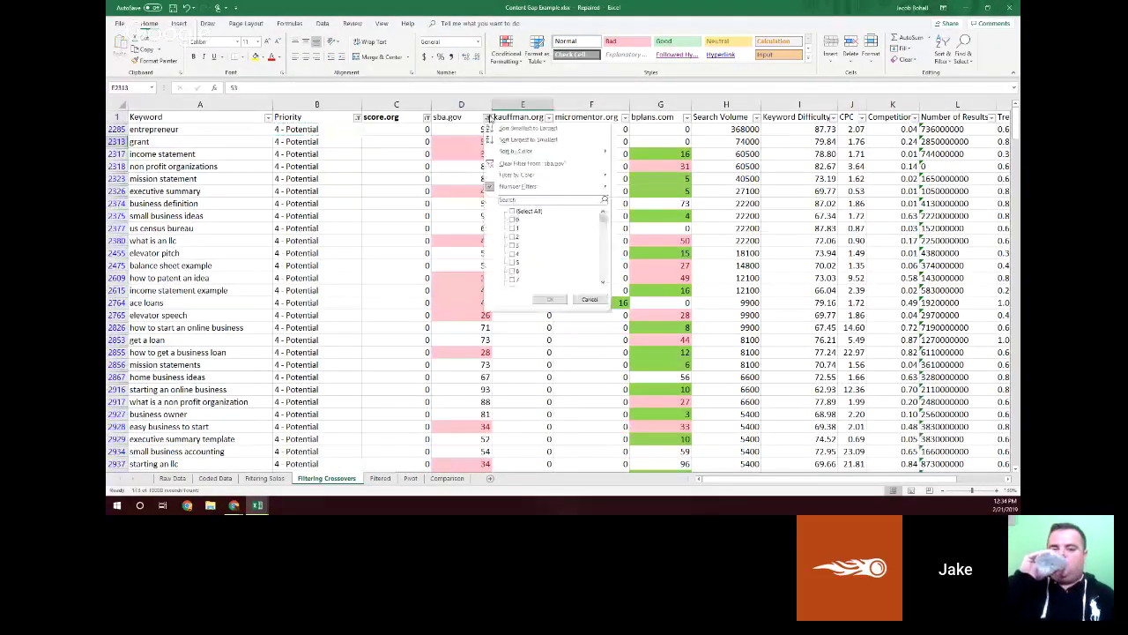
left_click(548, 299)
Step: Try a greater-than number filter on the kauffman.org column, and clear that filter again
left_click(548, 117)
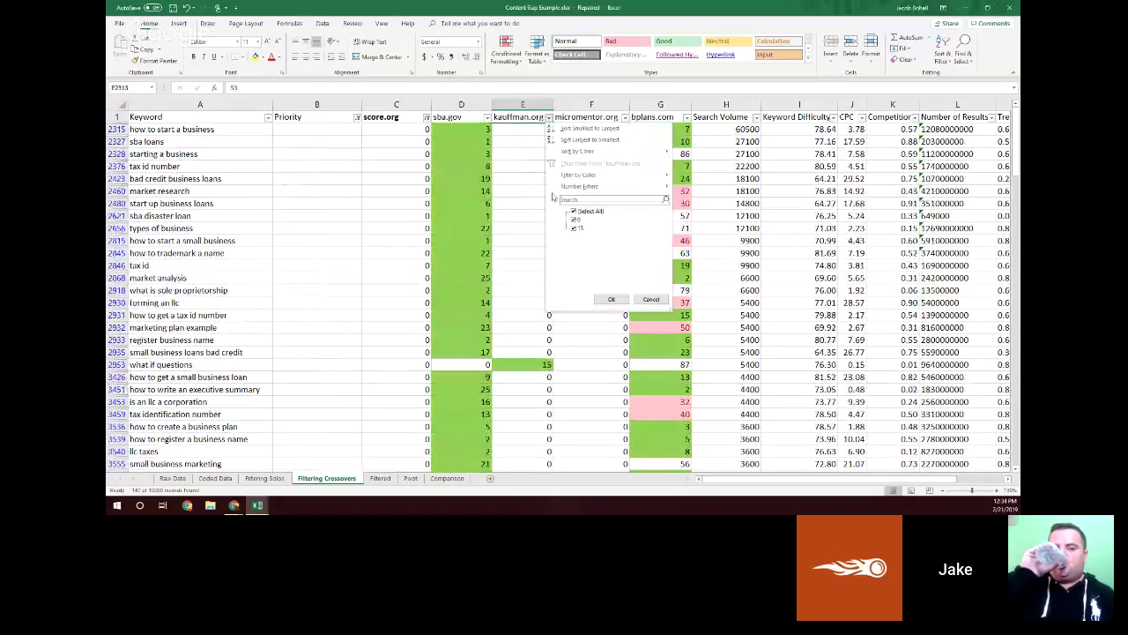
mouse_move(617, 186)
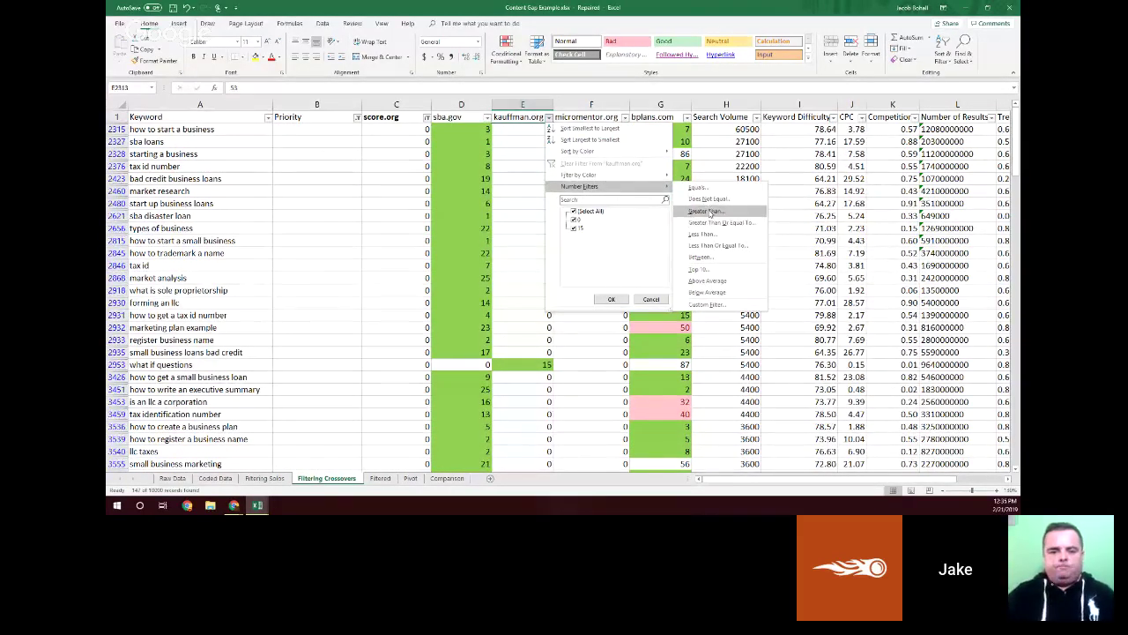
left_click(710, 213)
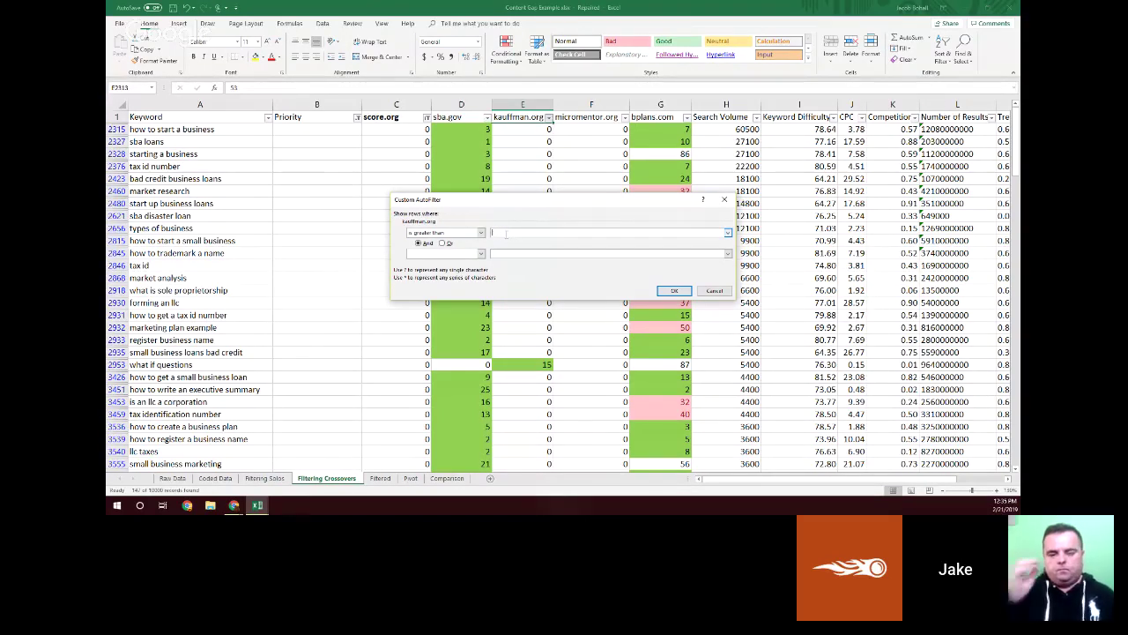
left_click(673, 290)
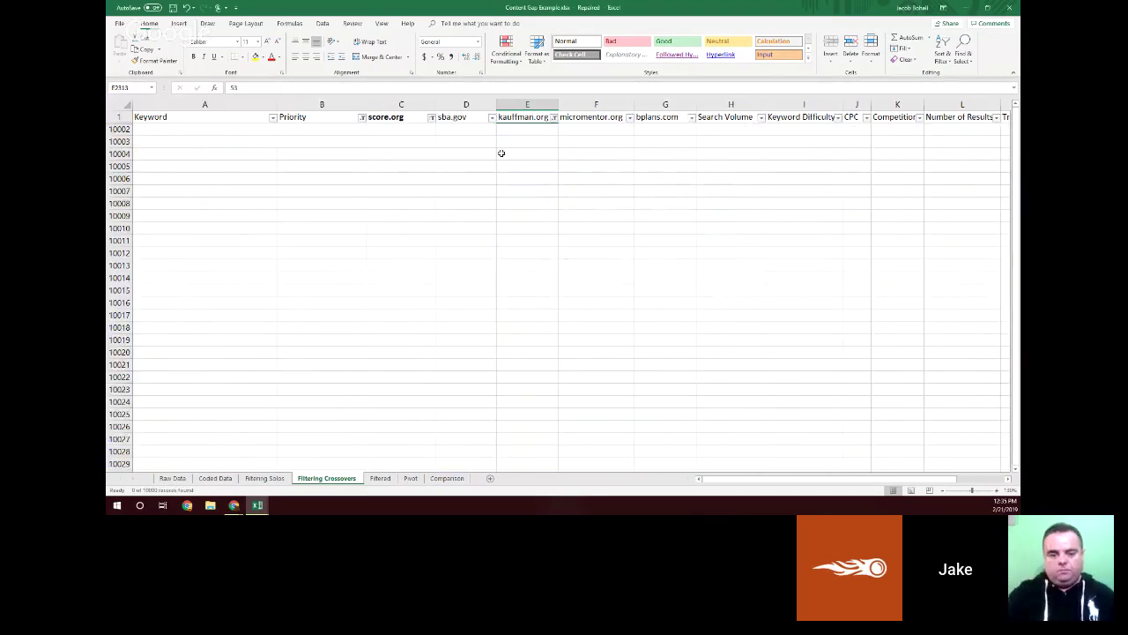
left_click(554, 117)
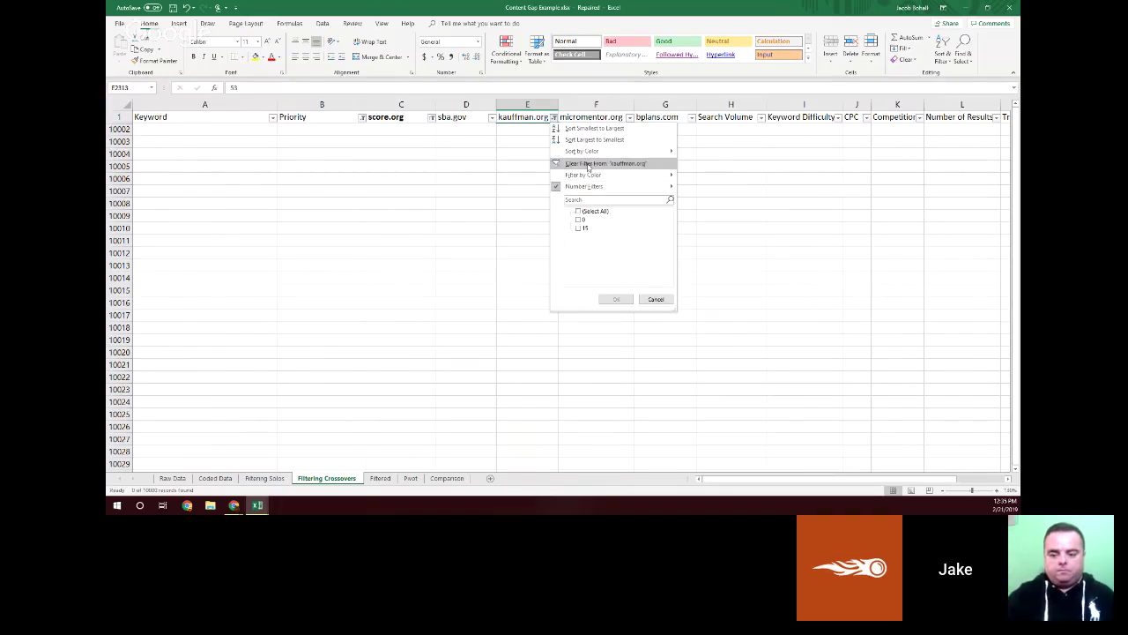
left_click(587, 162)
Step: Try filtering the micromentor.org column to rankings greater than 25, and clear that filter again
left_click(625, 117)
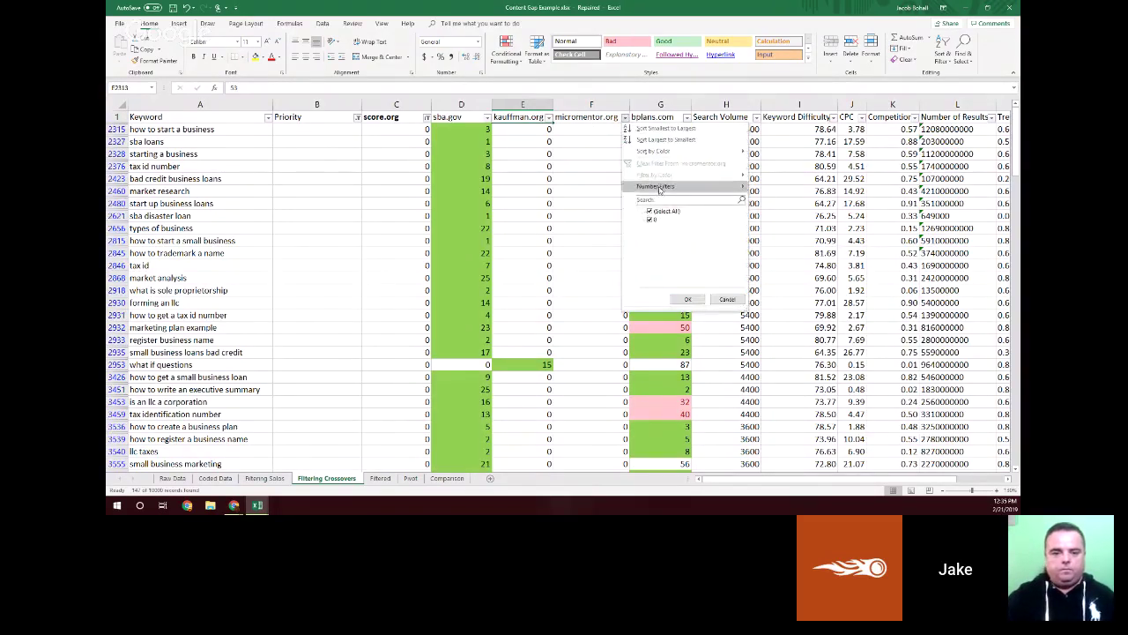
mouse_move(688, 187)
left_click(776, 223)
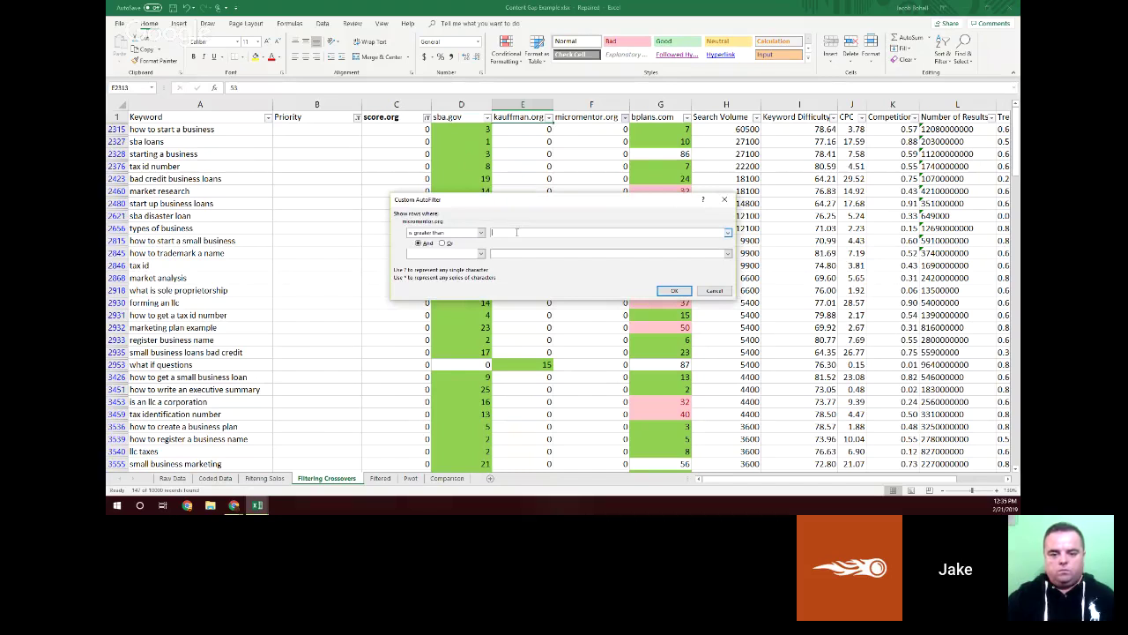
type("25")
left_click(674, 291)
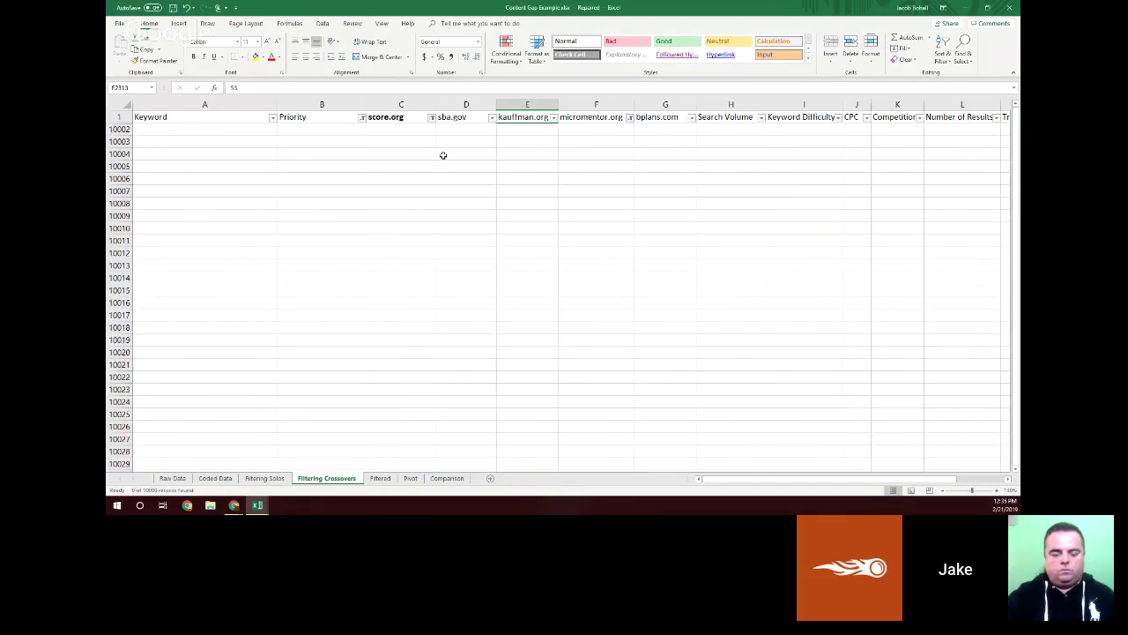
left_click(553, 118)
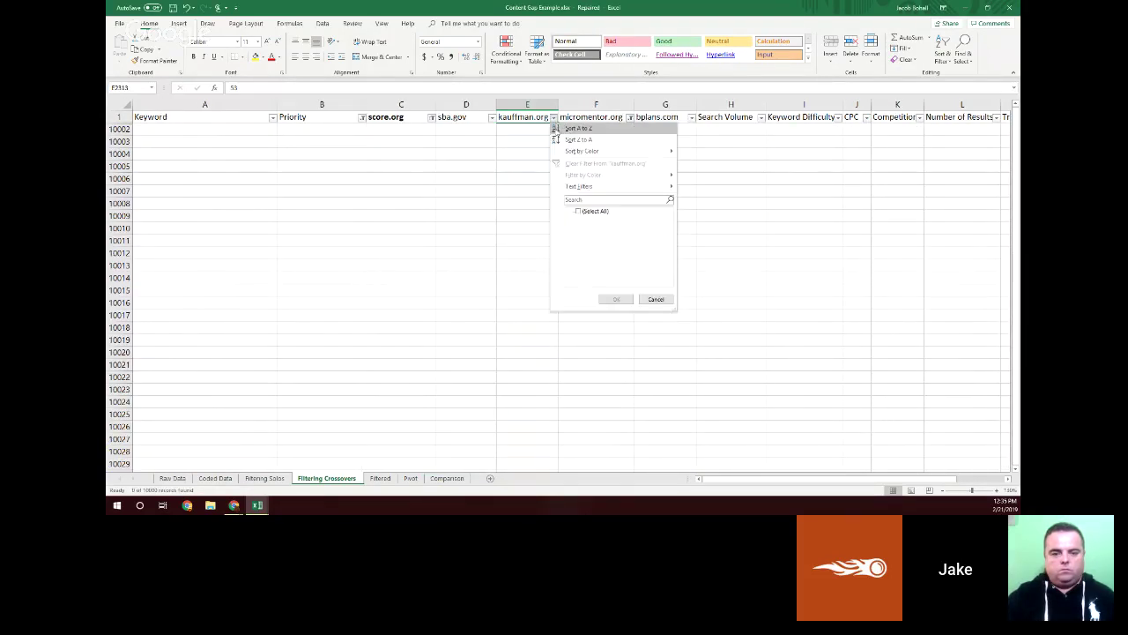
left_click(656, 300)
left_click(631, 118)
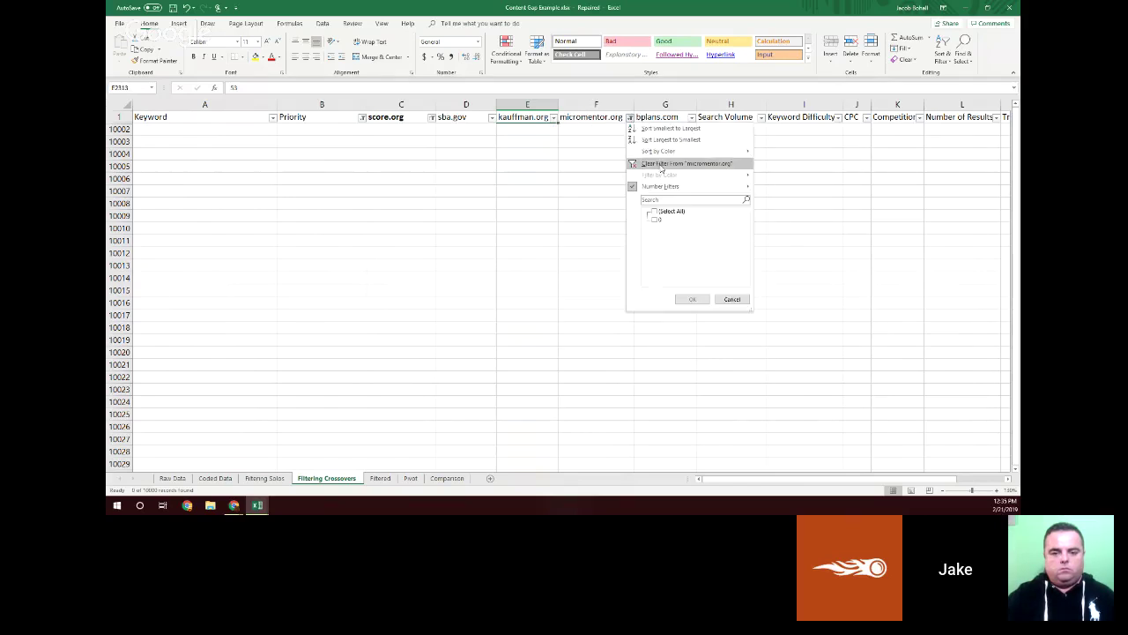
left_click(661, 164)
Step: Apply a greater-than number filter to the bplans.com column so only the pink and unfilled rankings remain
left_click(687, 117)
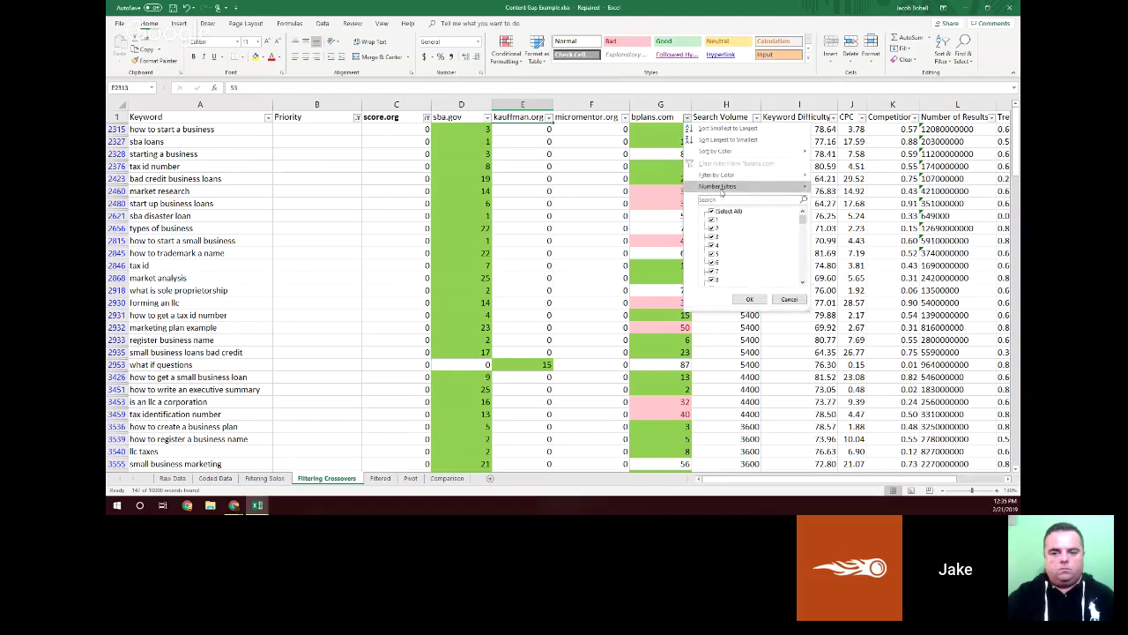
mouse_move(776, 186)
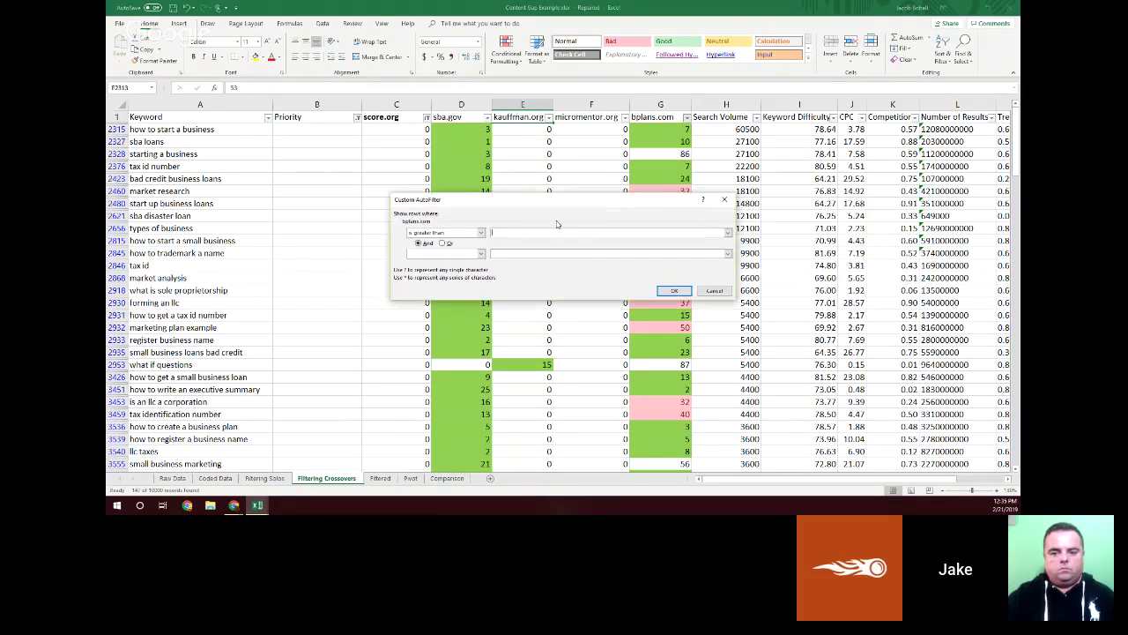
left_click(674, 291)
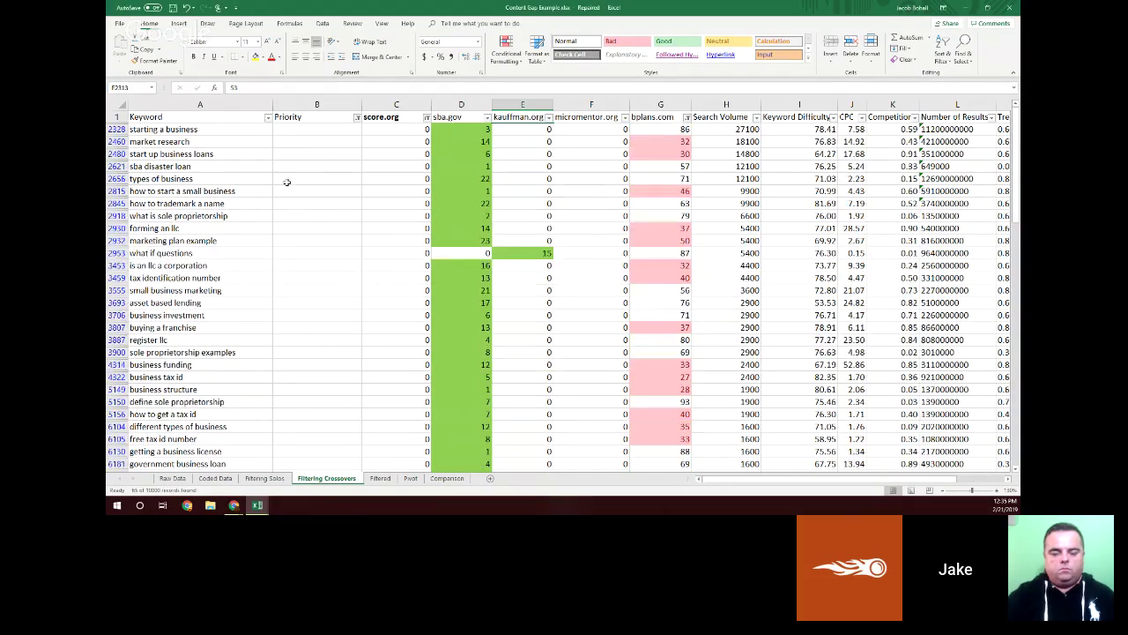
Step: Tag all filtered keywords, starting from starting a business, as 4 - Potential in the Priority column
left_click(317, 130)
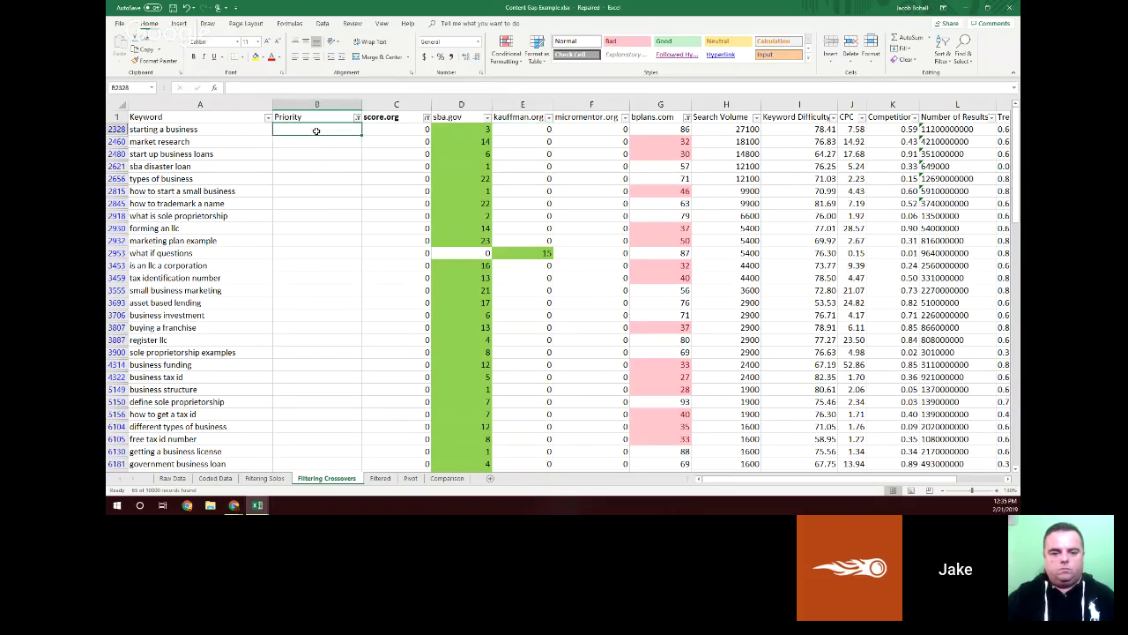
type("4 - Potential")
key("Return")
left_click(316, 130)
key("ctrl+c")
scroll(329, 208, "down", 15)
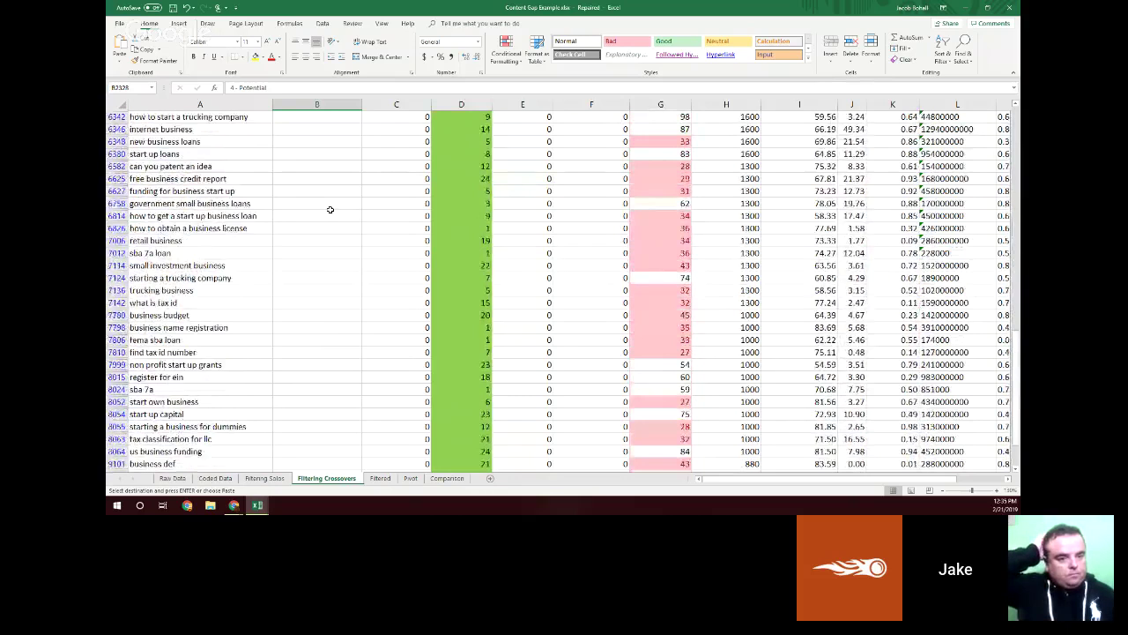
left_click(326, 212, "shift")
key("ctrl+v")
scroll(350, 214, "up", 15)
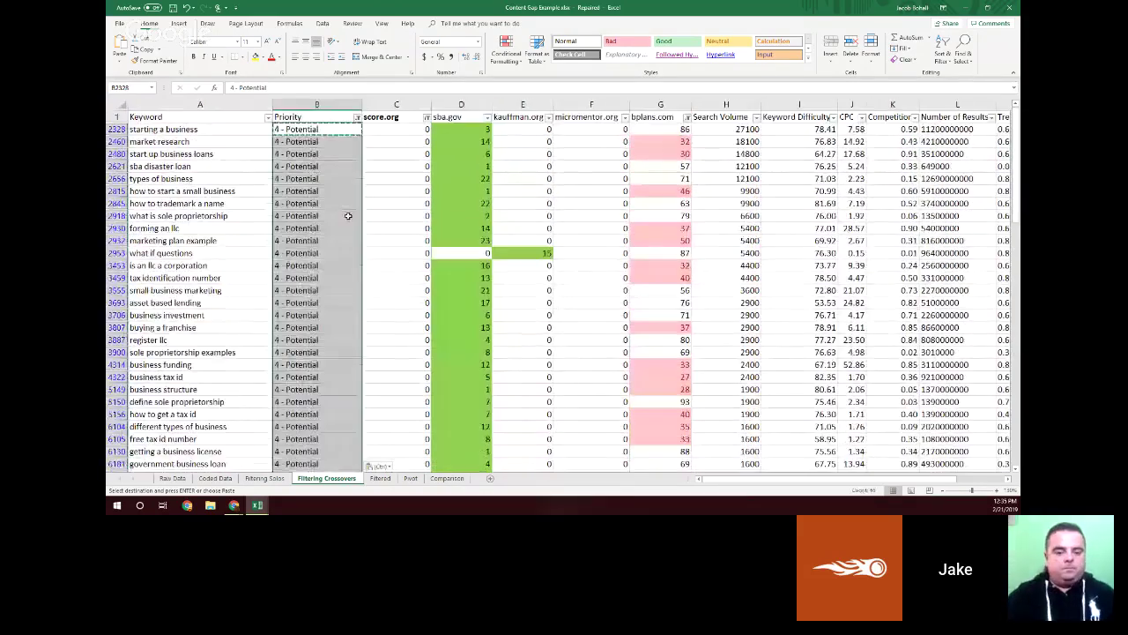
left_click(386, 194)
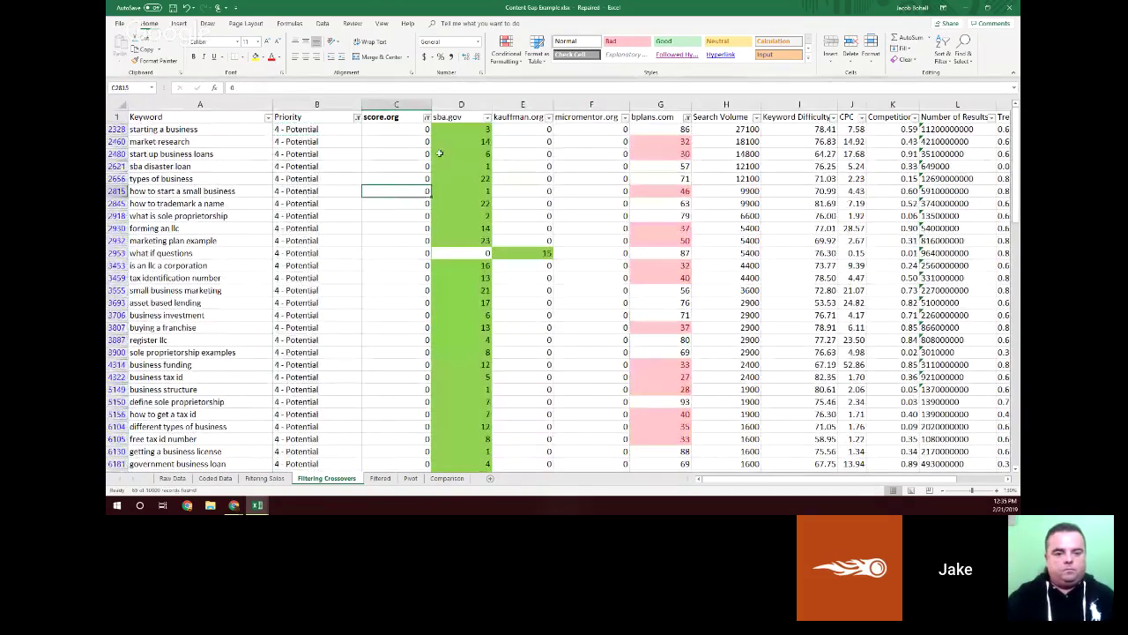
Step: Switch to the slide presentation to review the Bucket Winning Terms with Low Competition slide, and return to the Excel workbook
mouse_move(235, 507)
left_click(256, 480)
key("Right")
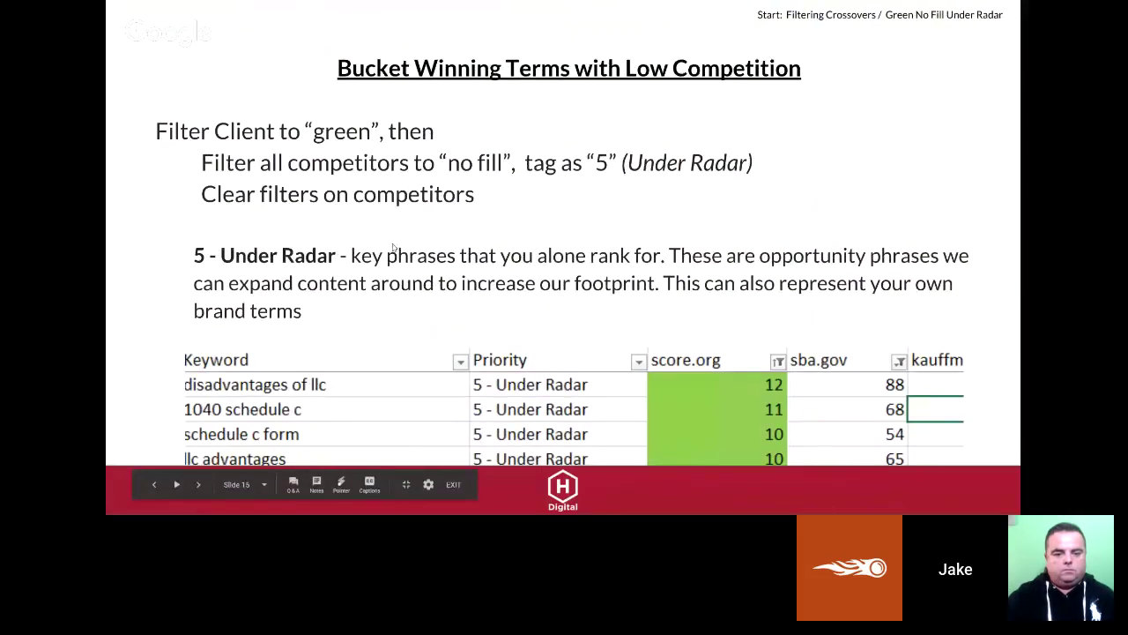
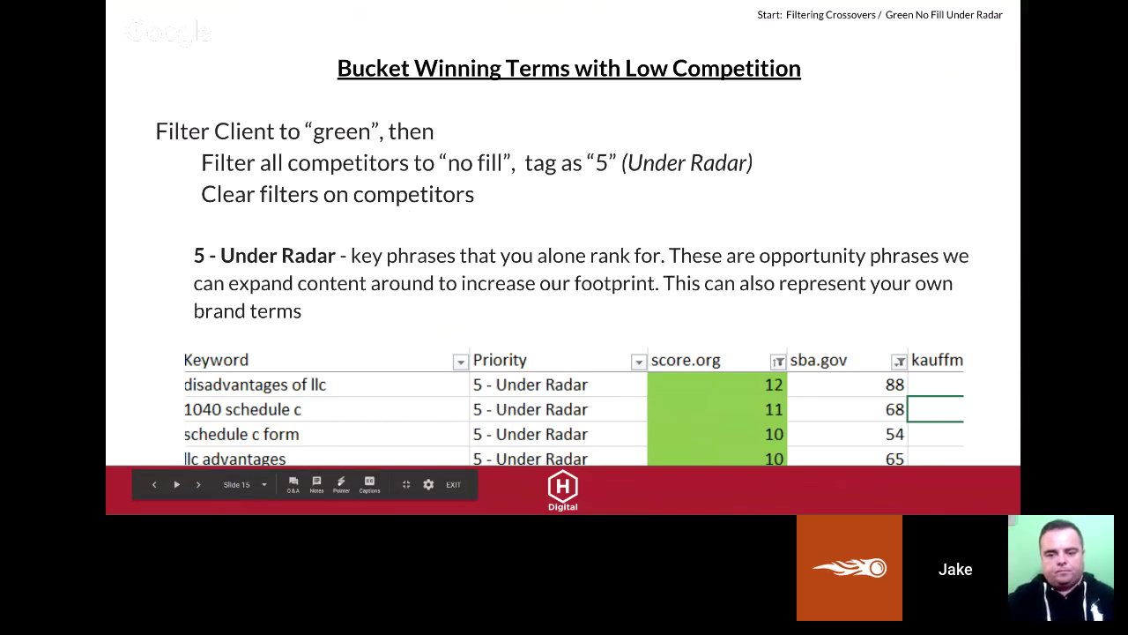
key("alt+Tab")
left_click(396, 155)
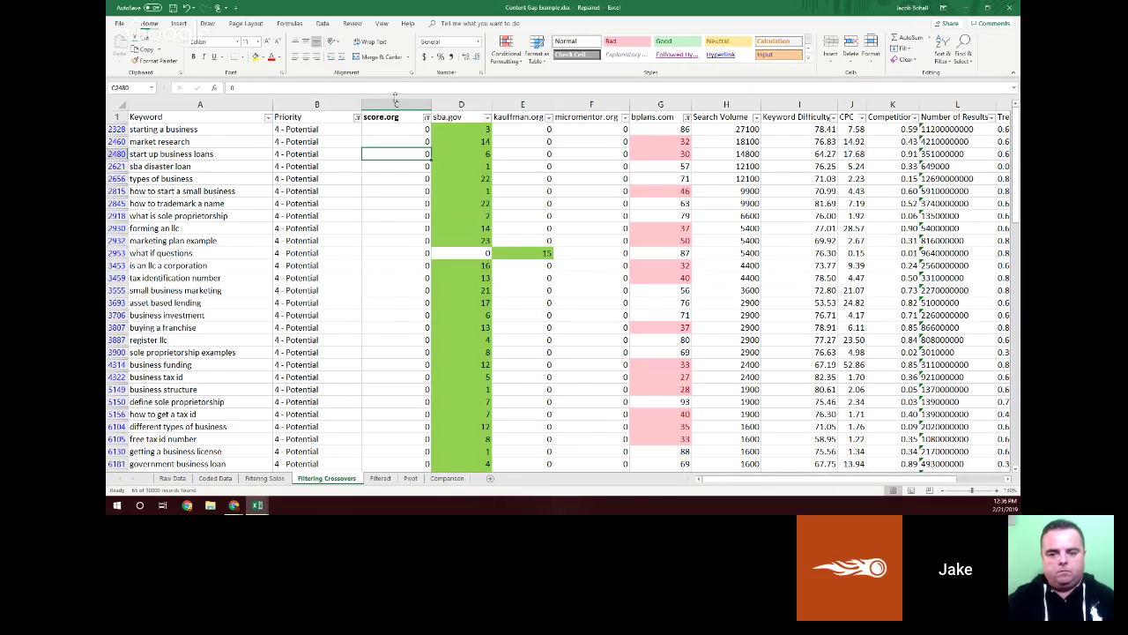
Step: Clear the ranking filter on the score.org column and filter it by color to show only green cells
left_click(429, 120)
left_click(460, 162)
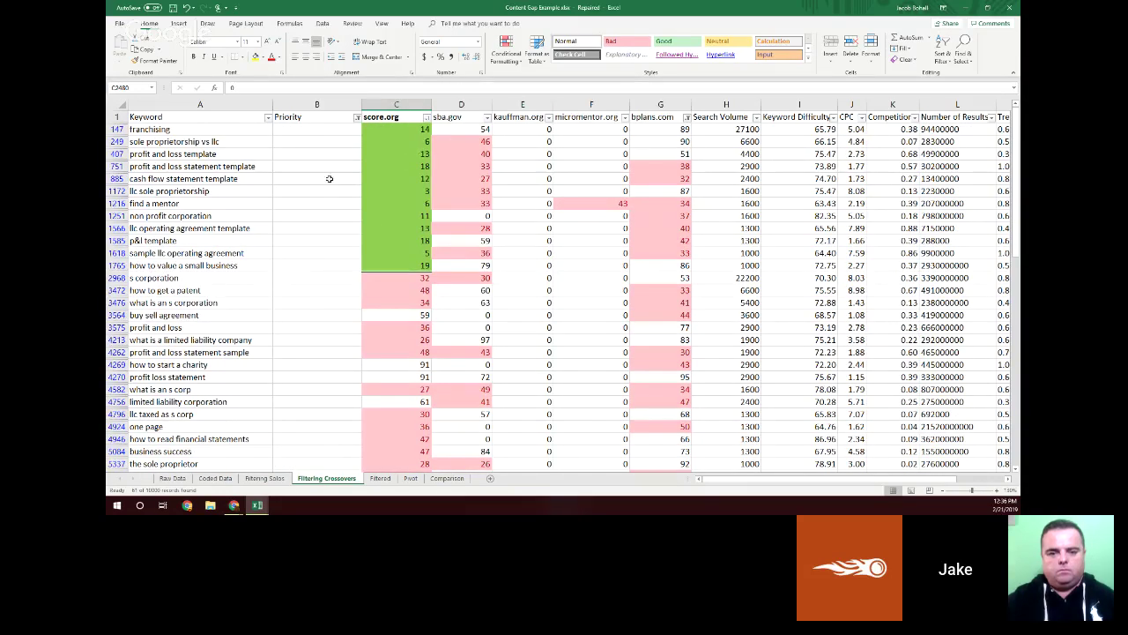
left_click(429, 119)
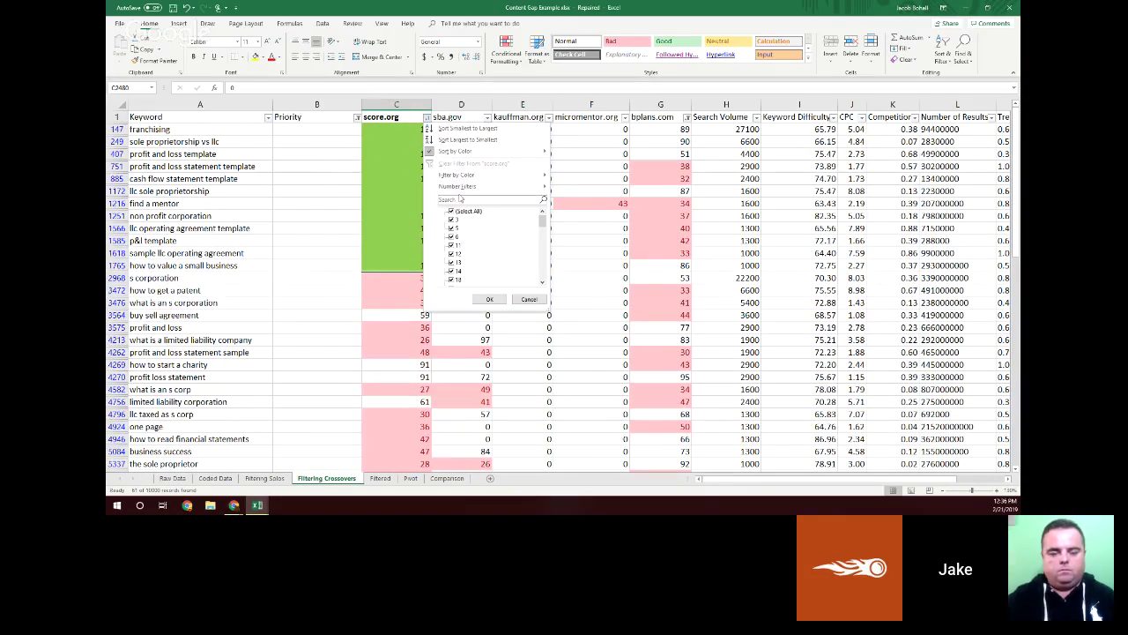
mouse_move(529, 174)
left_click(569, 186)
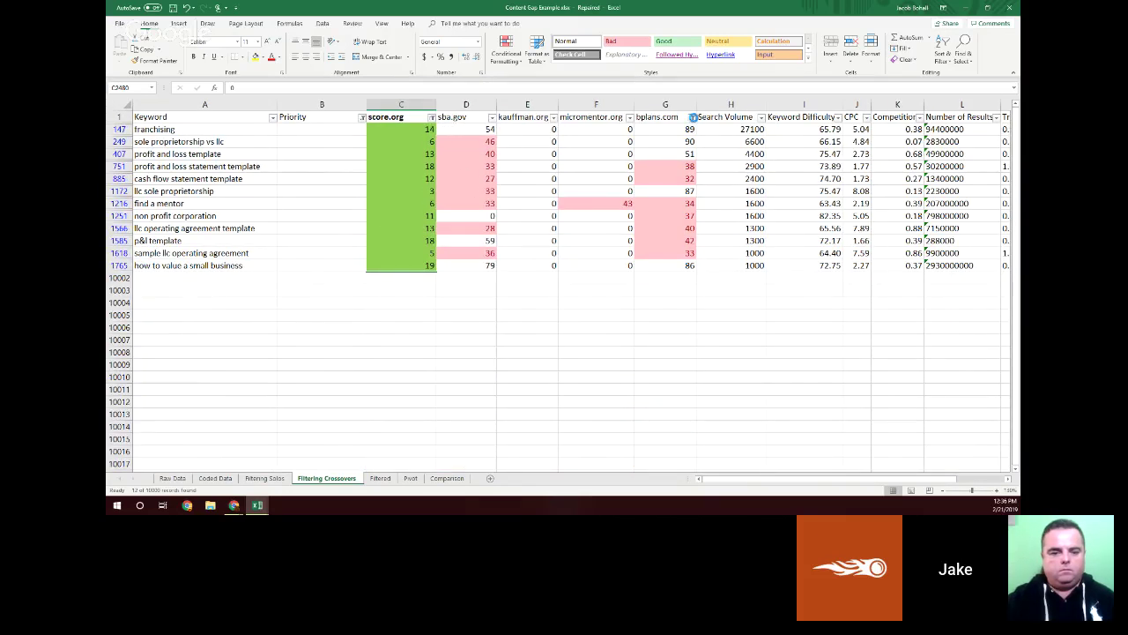
Step: Clear the bplans.com filter and filter the sba.gov column by color to show only No Fill cells
left_click(693, 118)
left_click(723, 164)
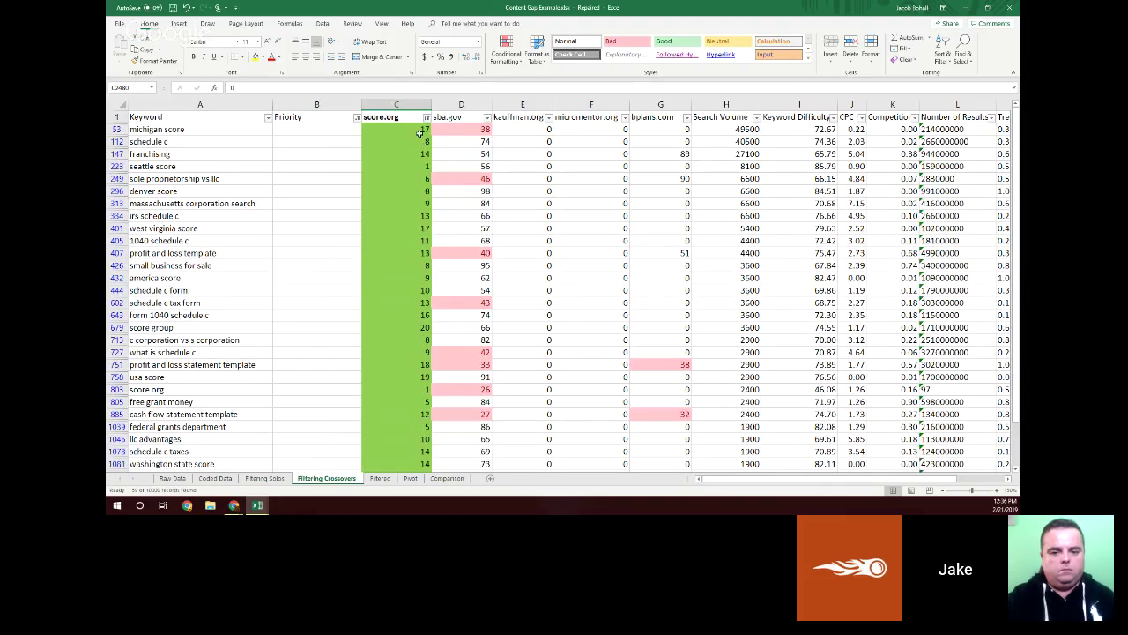
scroll(403, 259, "down", 2)
scroll(410, 154, "up", 2)
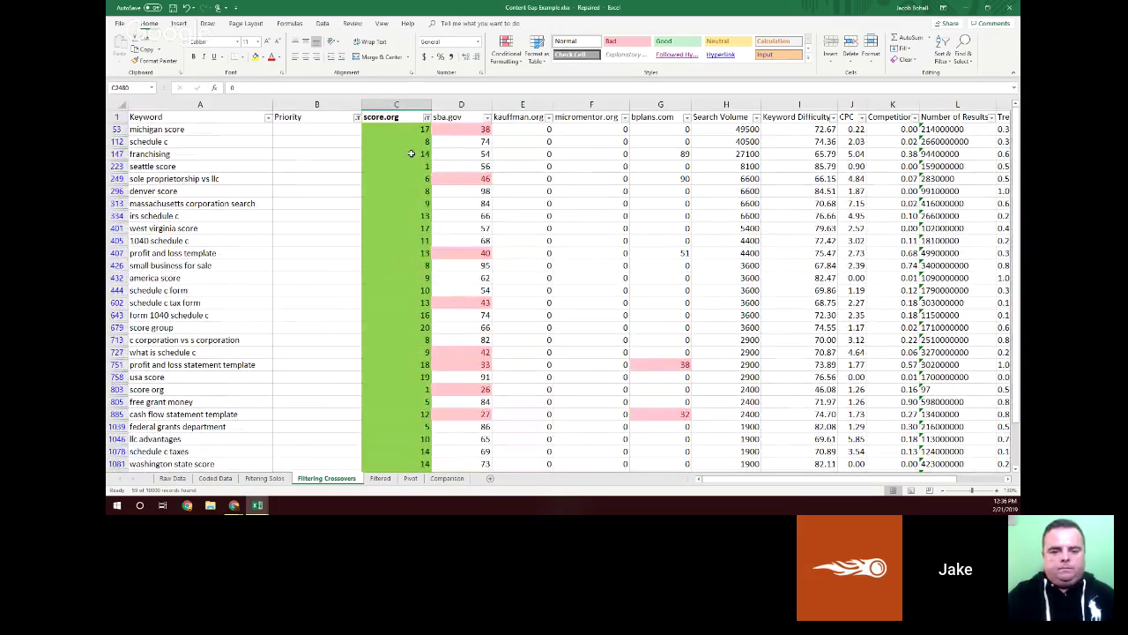
left_click(487, 123)
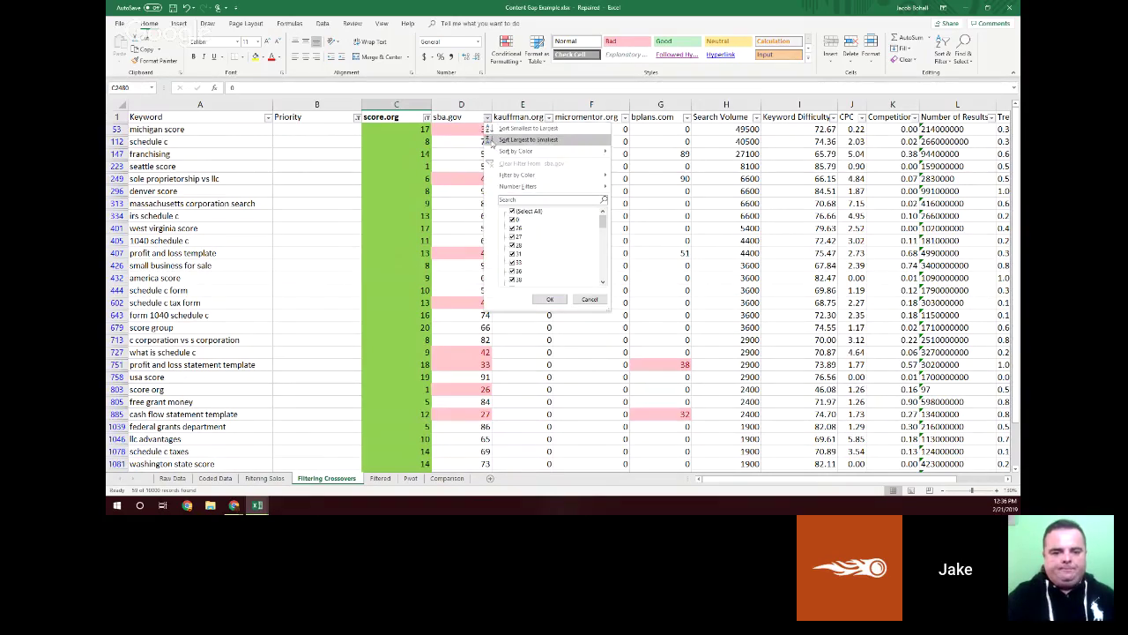
mouse_move(527, 176)
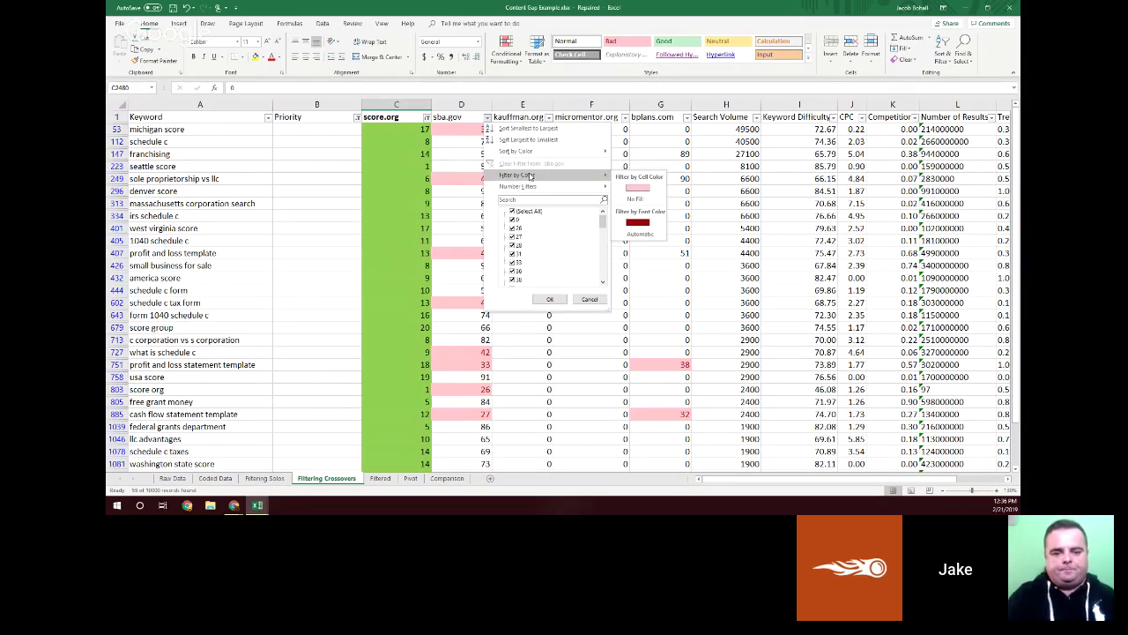
left_click(623, 200)
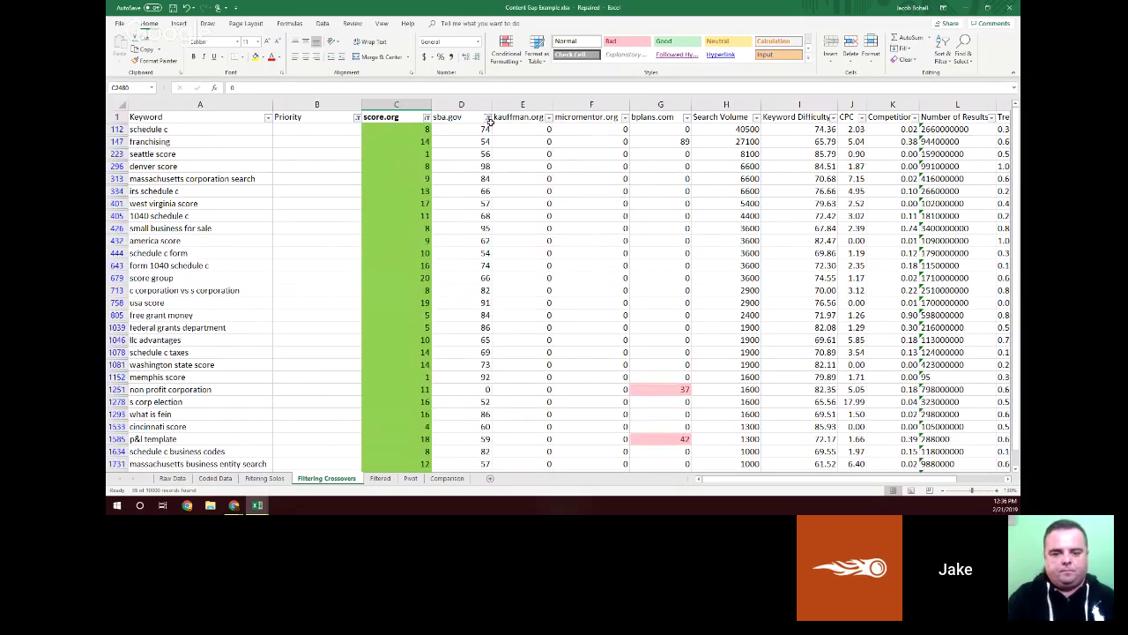
Step: Check the kauffman.org and micromentor.org filter options, and filter the bplans.com column by color to show only No Fill cells
left_click(549, 123)
mouse_move(589, 152)
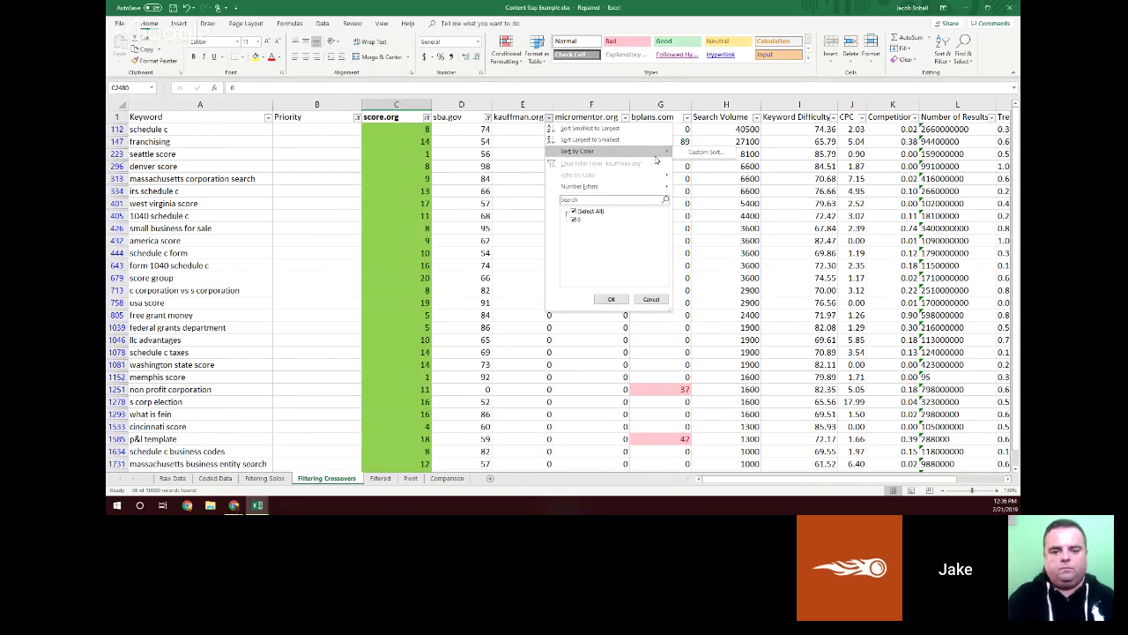
left_click(594, 123)
left_click(624, 117)
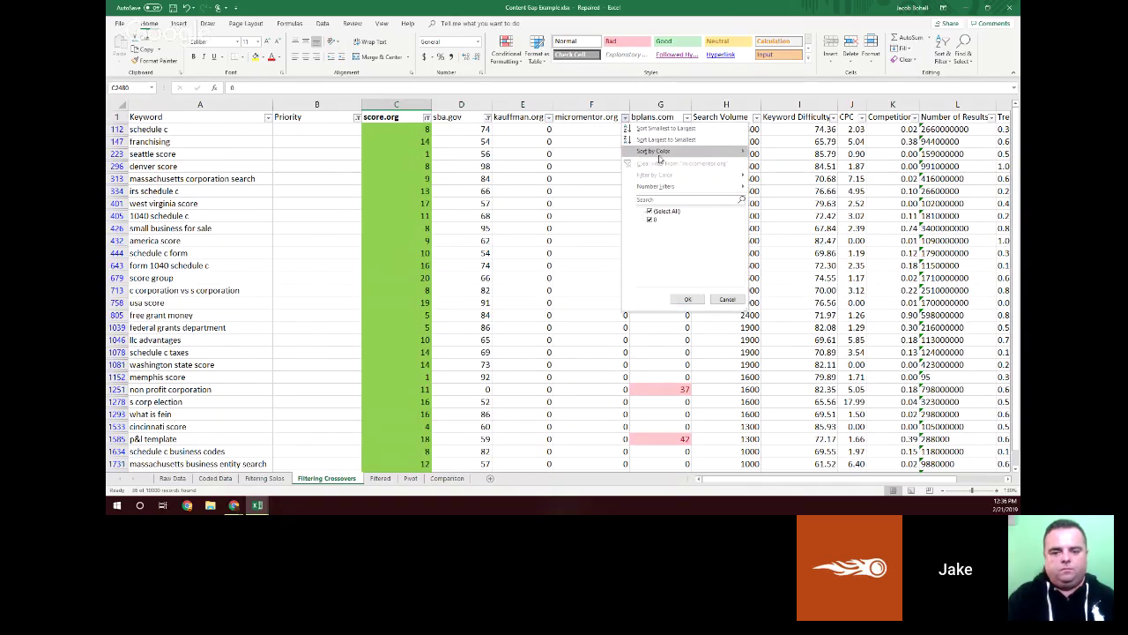
left_click(687, 299)
left_click(686, 117)
mouse_move(721, 188)
left_click(831, 200)
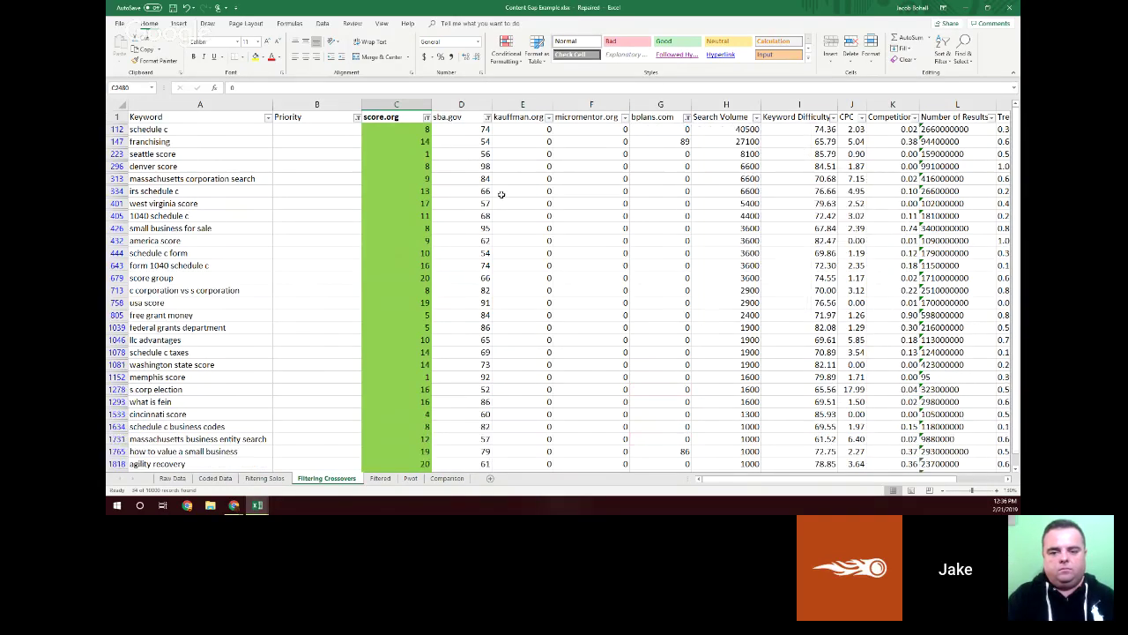
Step: Review the filtered keyword list through its last row, including government grant money
scroll(505, 203, "down", 1)
scroll(506, 204, "down", 4)
scroll(502, 214, "up", 3)
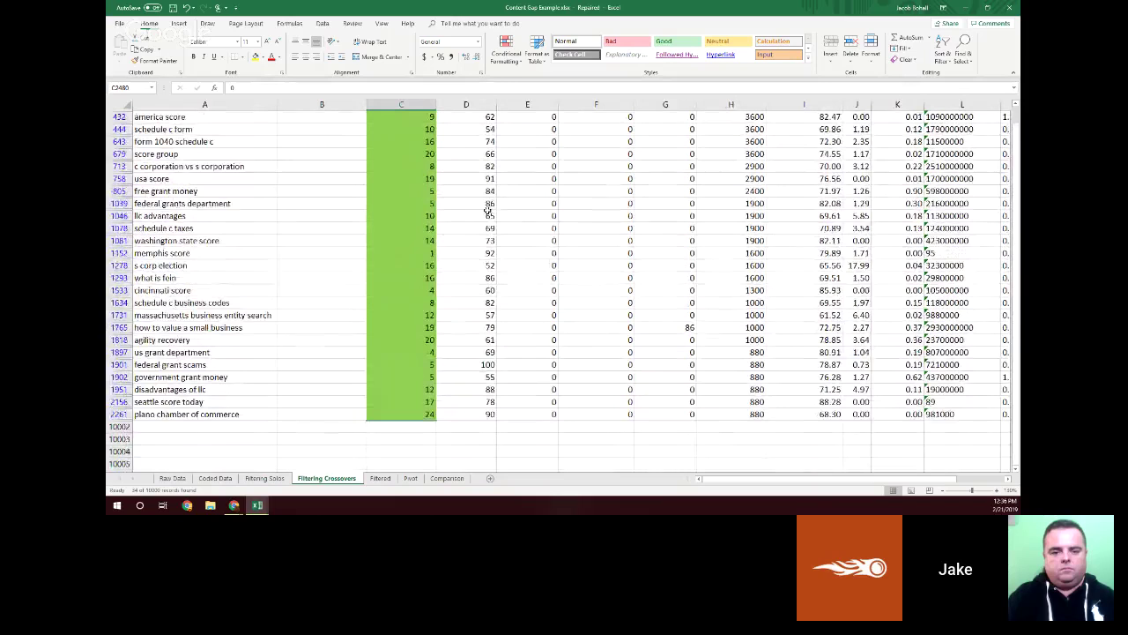
scroll(449, 211, "up", 2)
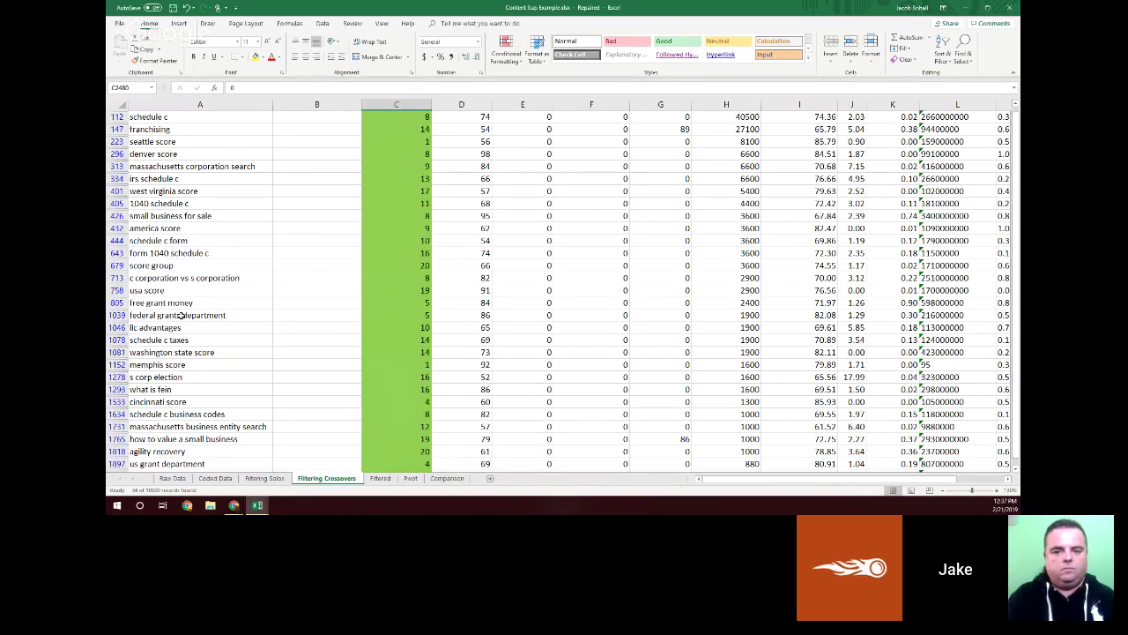
scroll(176, 338, "down", 3)
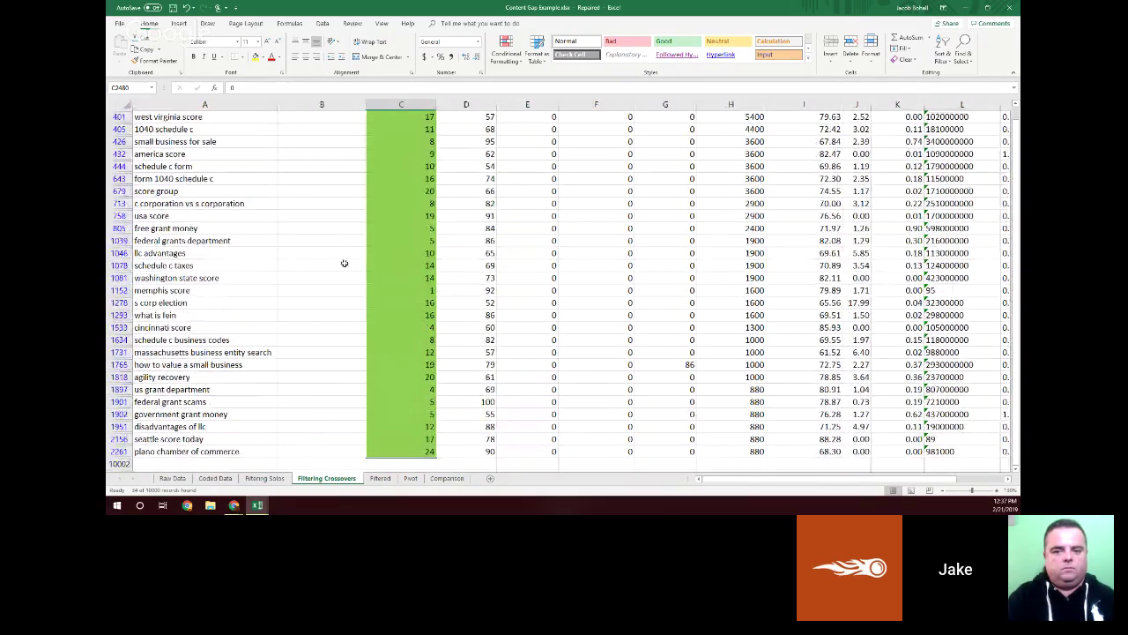
left_click(181, 415)
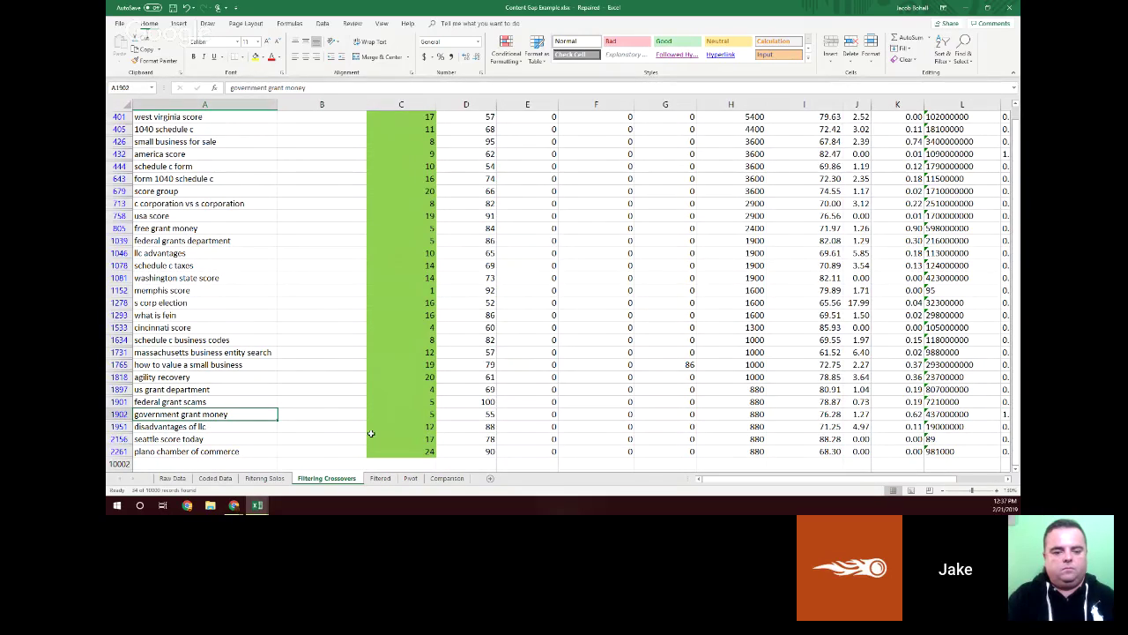
scroll(328, 387, "up", 3)
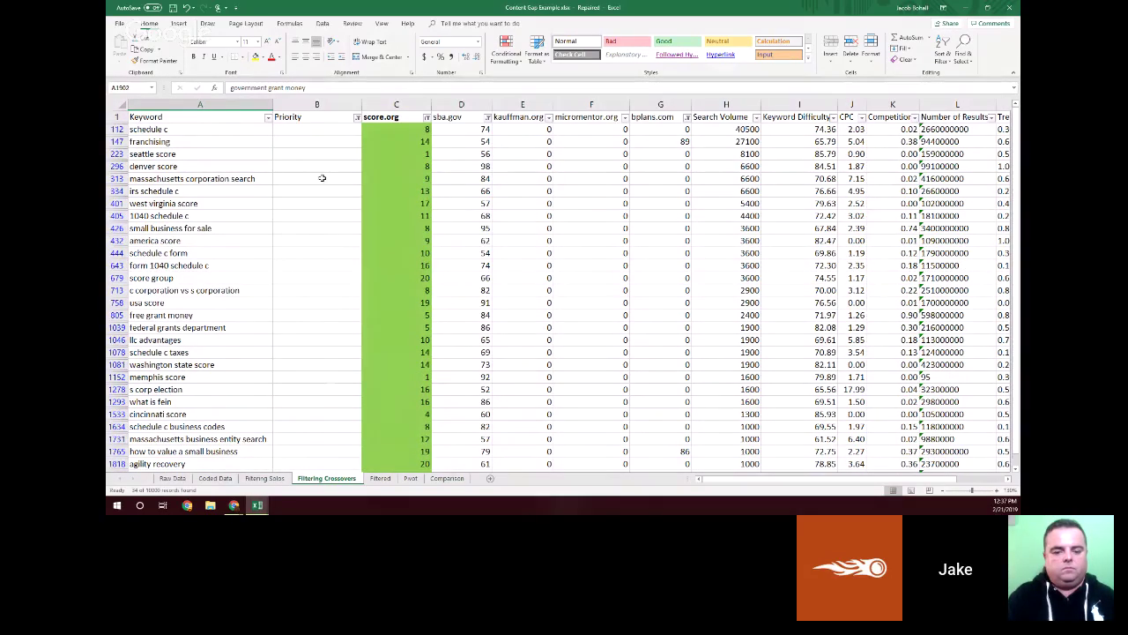
Step: Tag all filtered keywords, from schedule c through plano chamber of commerce, as 5 - Under Radar in the Priority column
left_click(323, 134)
type("5 - Under Radar")
key("Return")
left_click(317, 129)
key("ctrl+c")
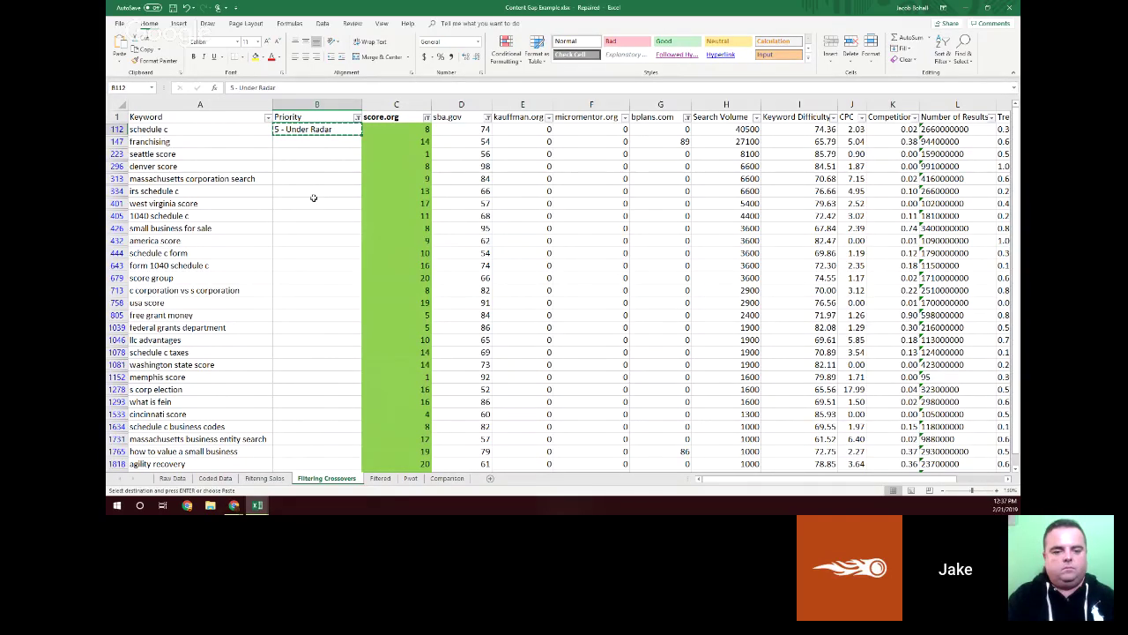
scroll(313, 229, "down", 5)
left_click(323, 340, "shift")
key("ctrl+v")
scroll(323, 340, "up", 10)
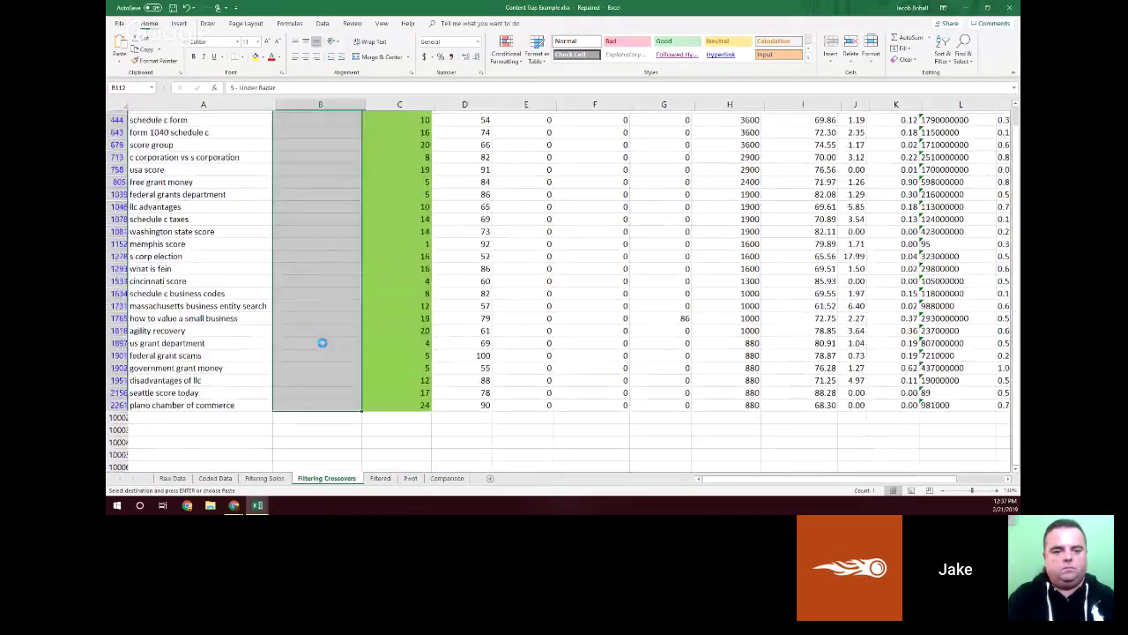
left_click(459, 290)
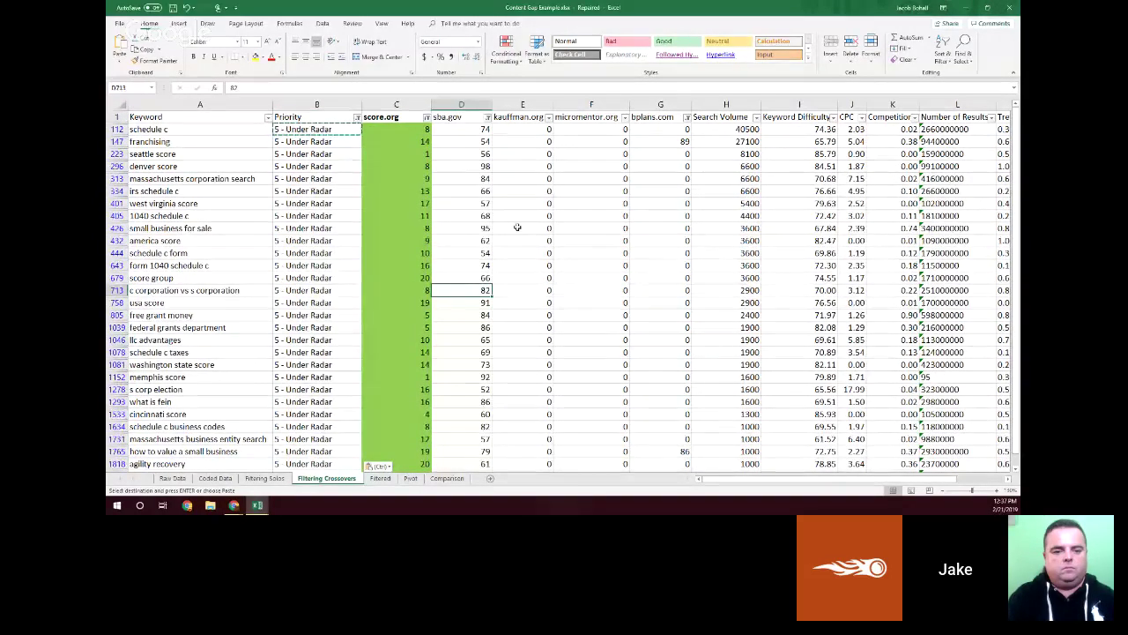
key("Escape")
left_click(498, 202)
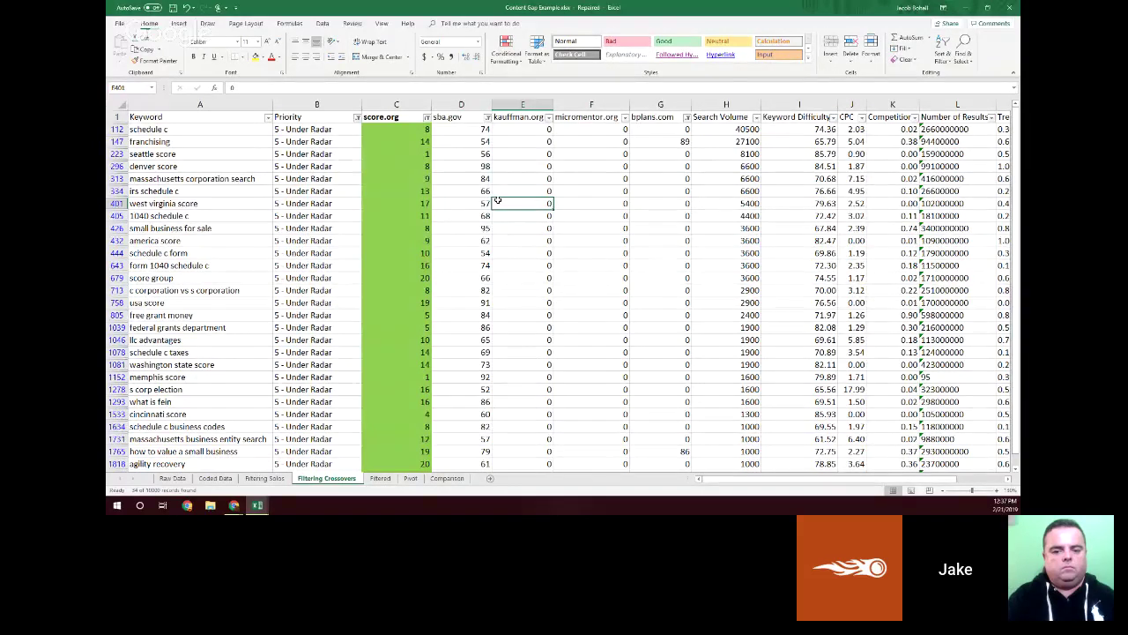
Step: Switch to the slide presentation to review the Bucket Terms with Broad Visibility slide, and return to the Excel workbook
key("alt+Tab")
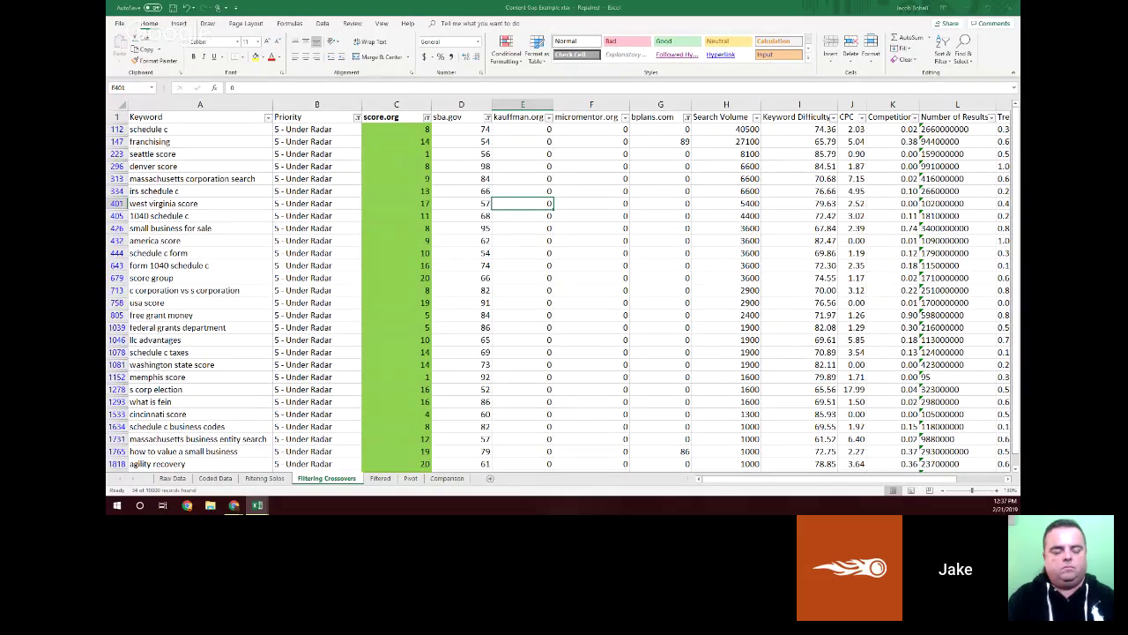
mouse_move(236, 504)
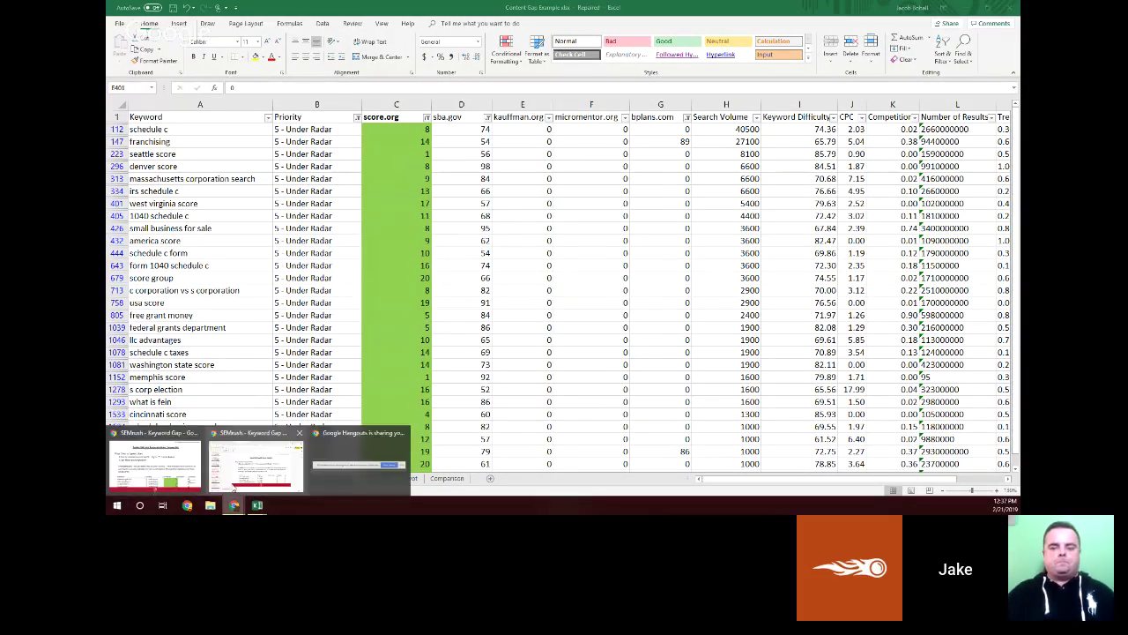
left_click(159, 453)
left_click(492, 253)
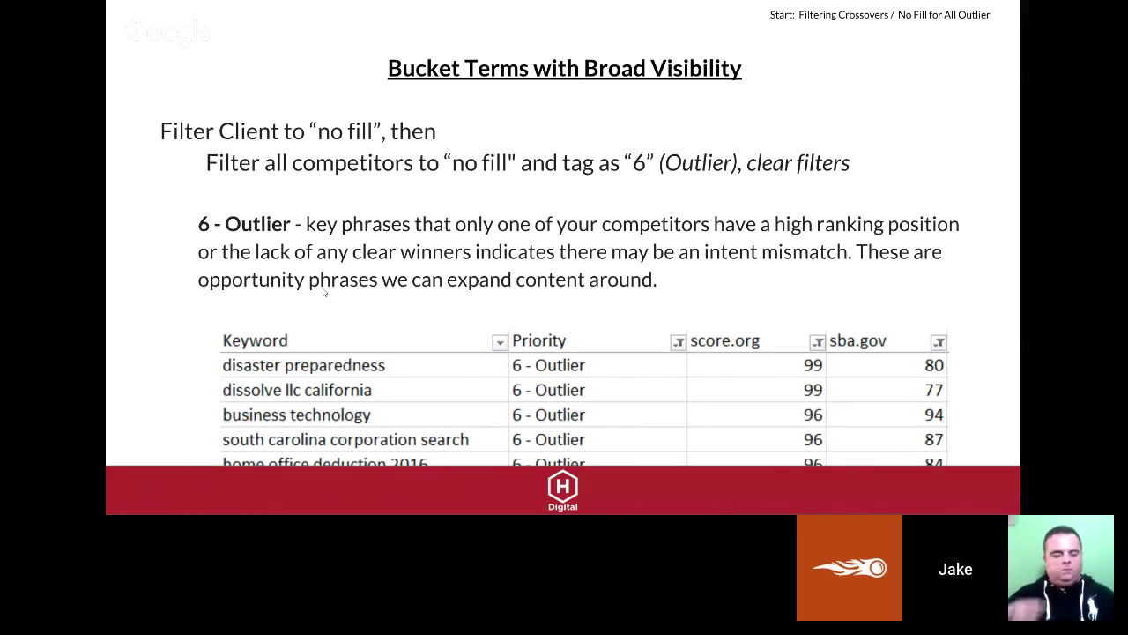
key("Escape")
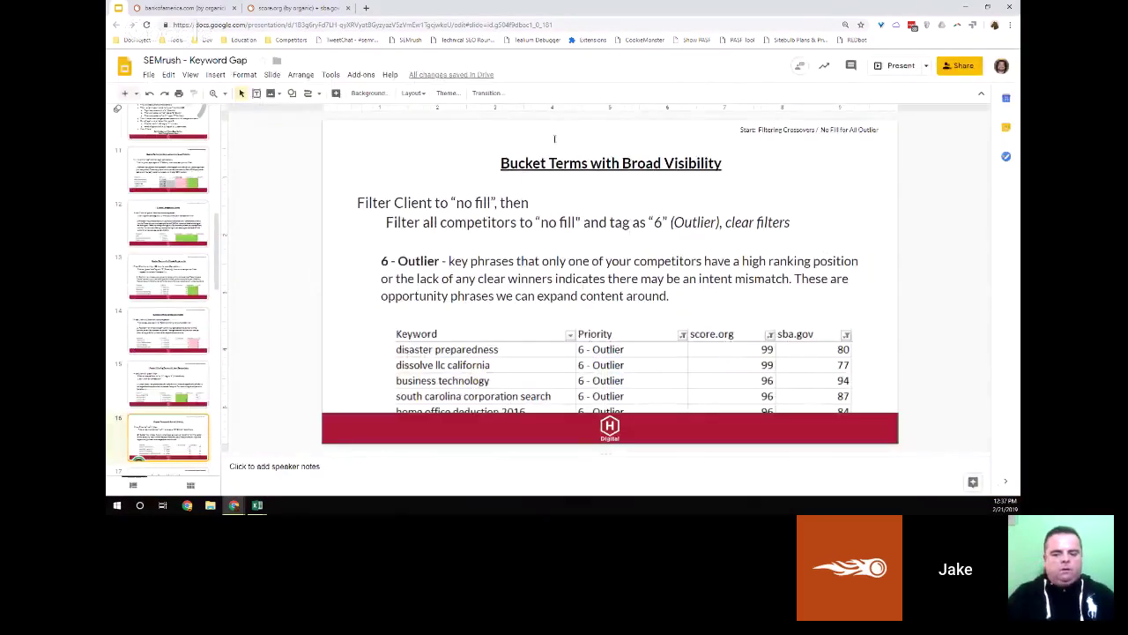
left_click(899, 67)
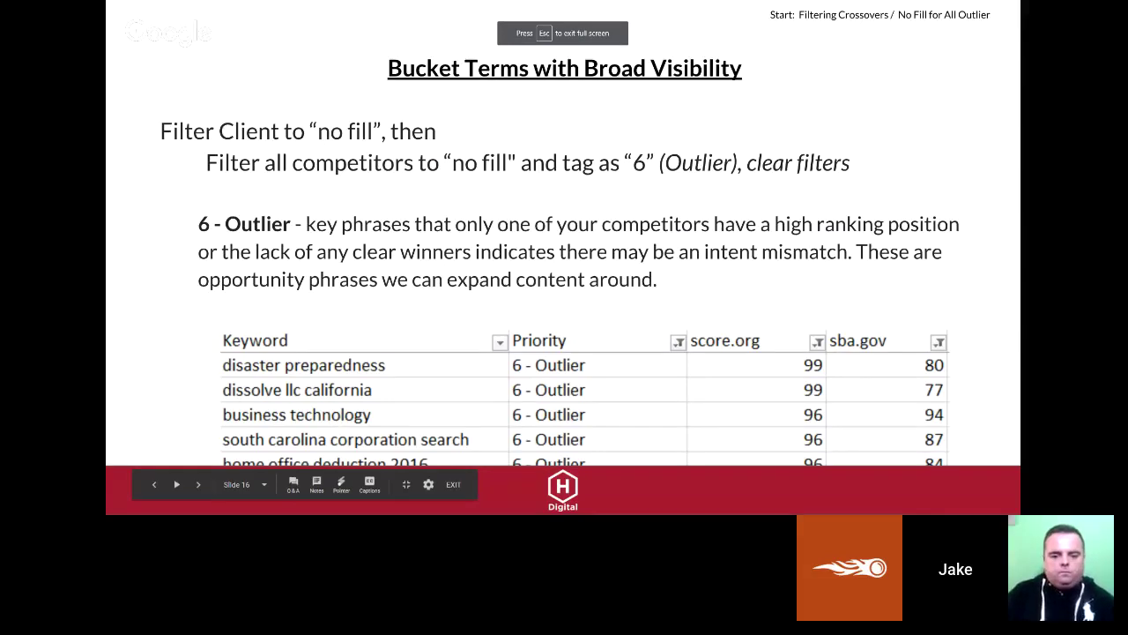
key("alt+Tab")
Step: Change the score.org color filter to show only No Fill cells
left_click(427, 117)
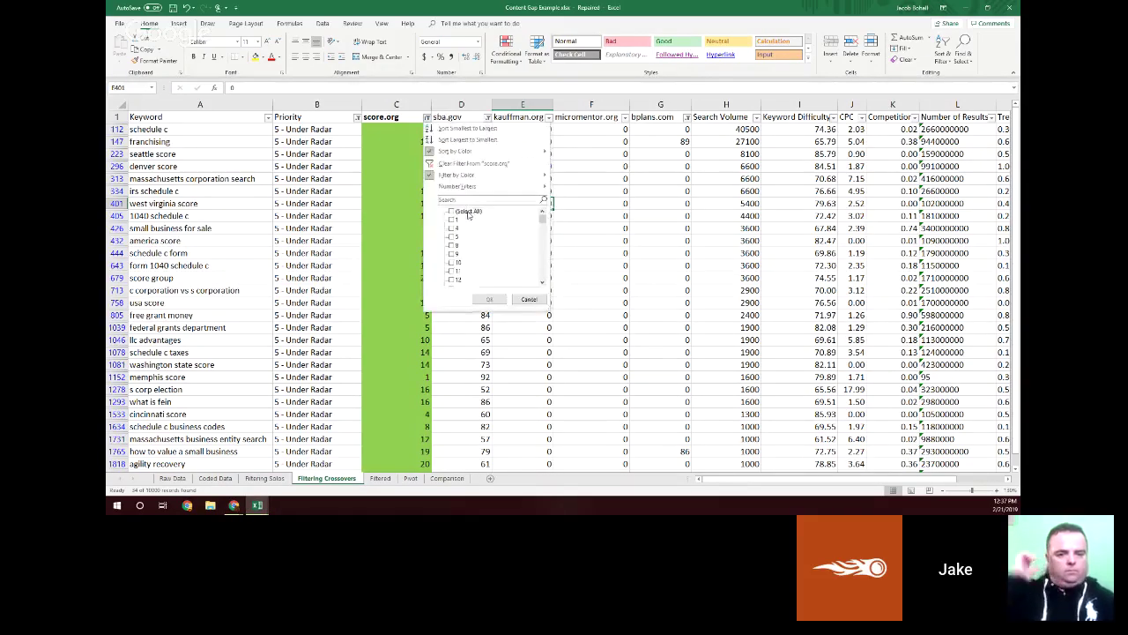
mouse_move(463, 179)
left_click(577, 214)
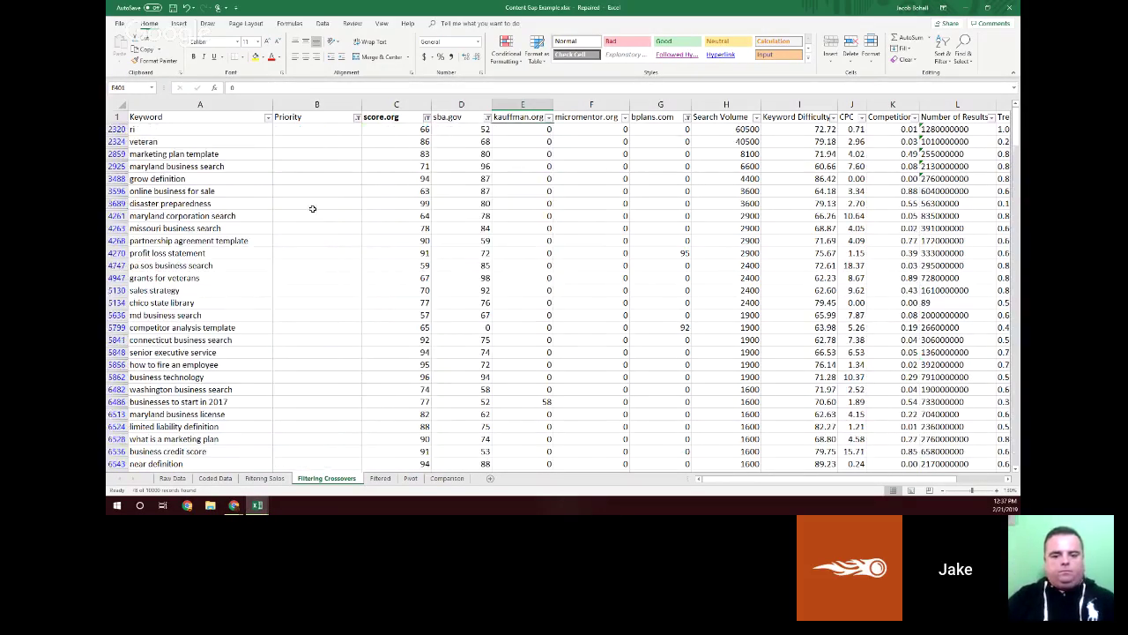
left_click(196, 143)
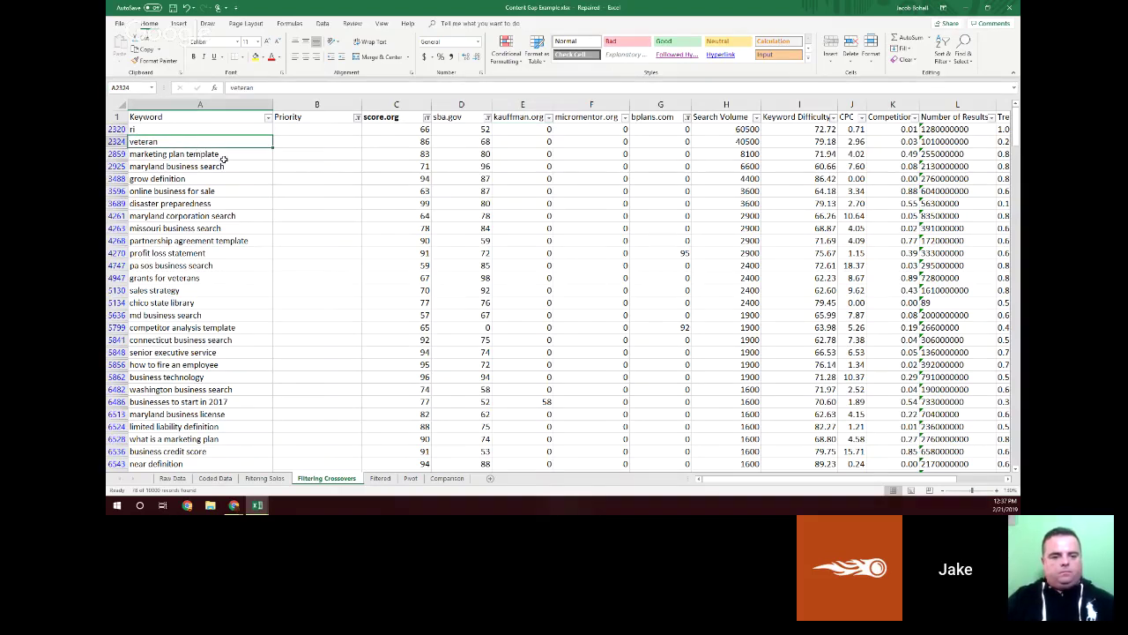
left_click(234, 166)
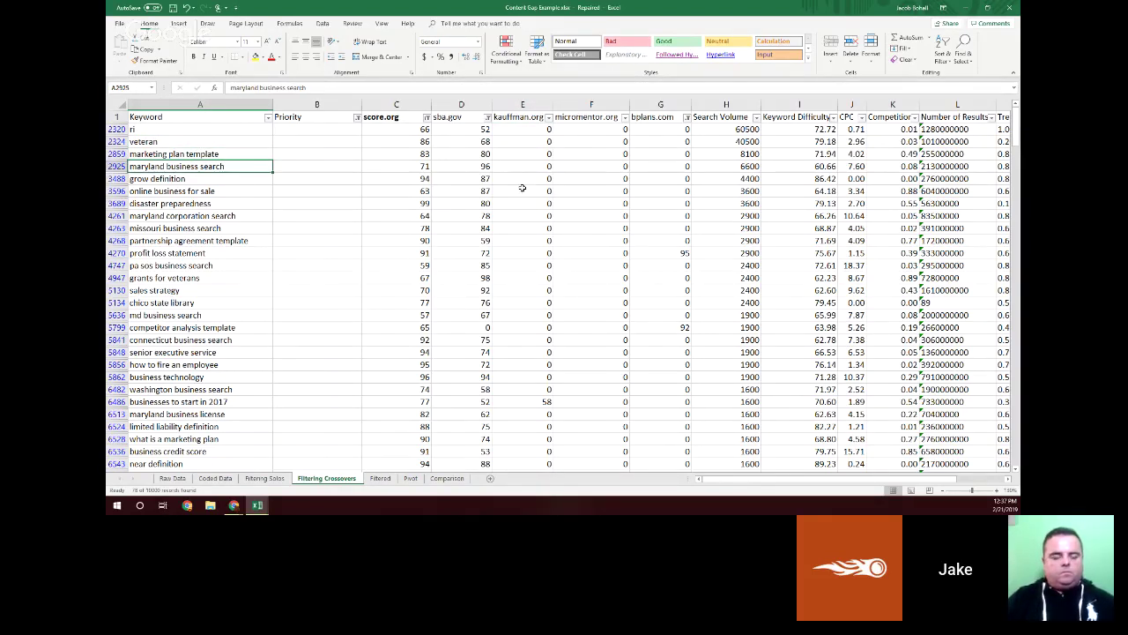
Step: Filter the micromentor.org column by color to show only No Fill cells
left_click(625, 117)
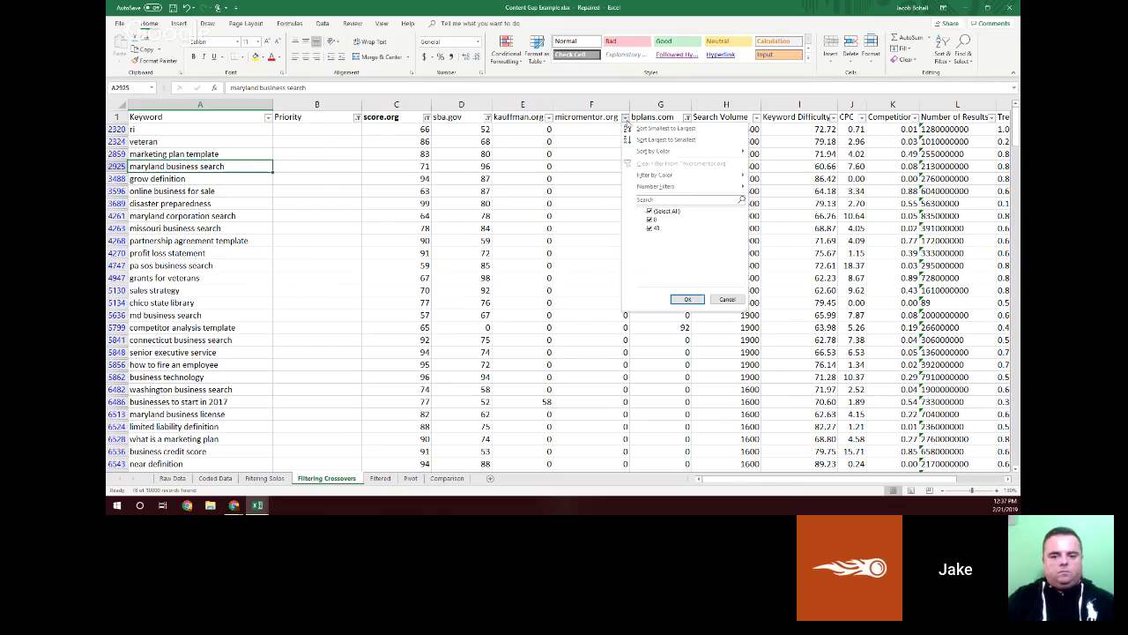
mouse_move(670, 175)
left_click(783, 195)
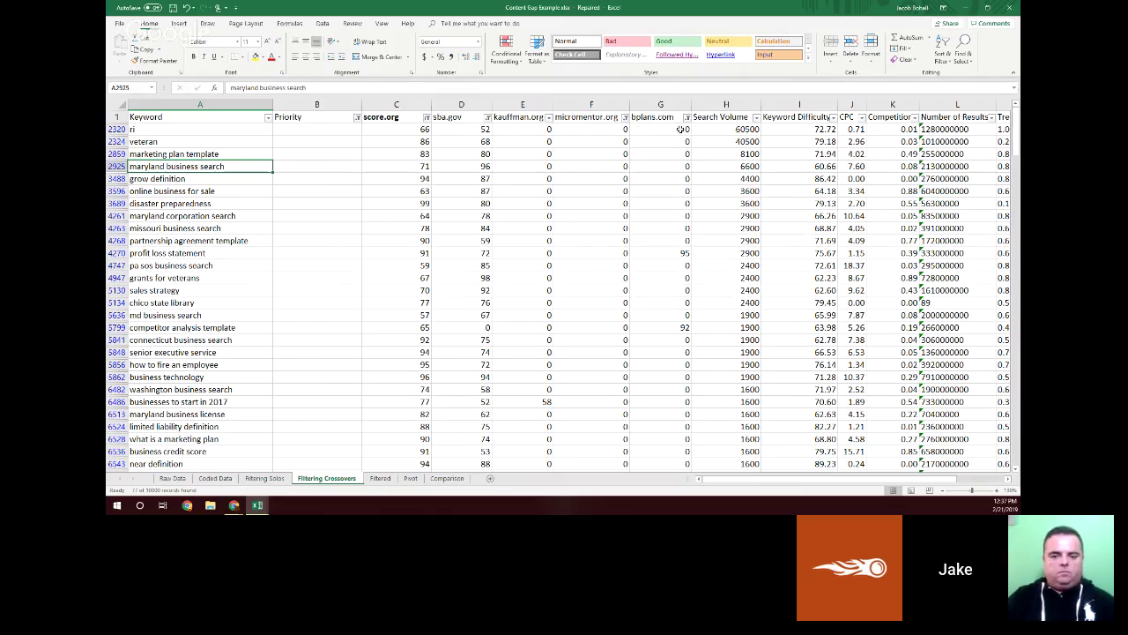
left_click(395, 204)
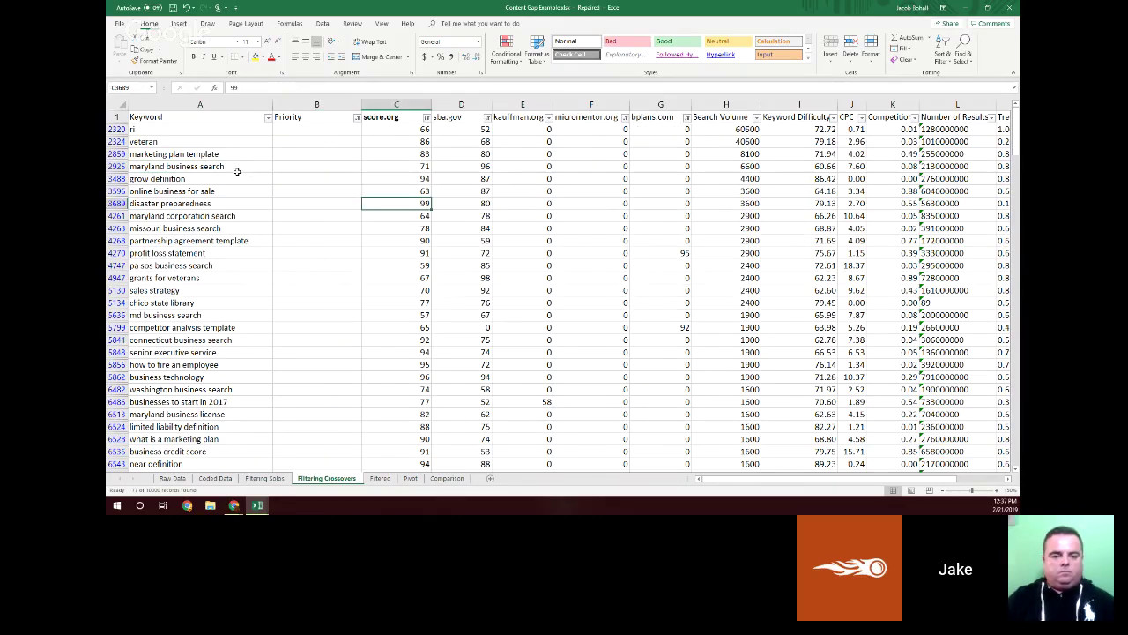
Step: Tag all filtered keywords, from ri through dissolve llc california, as 6 - Outlier in the Priority column
left_click(306, 131)
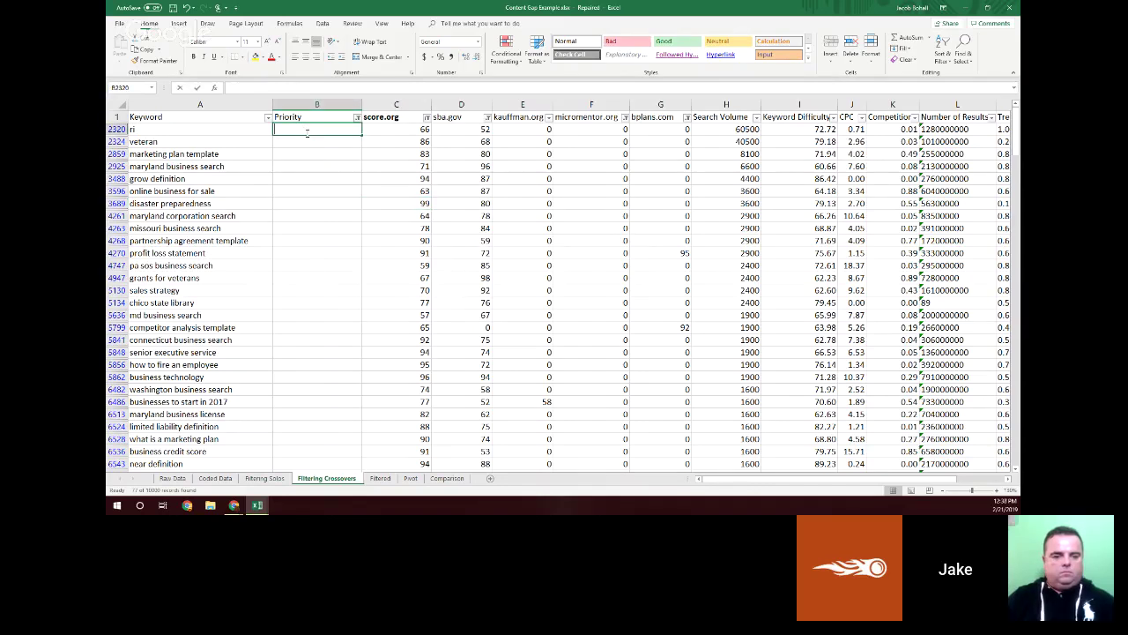
type("6 - Outlier")
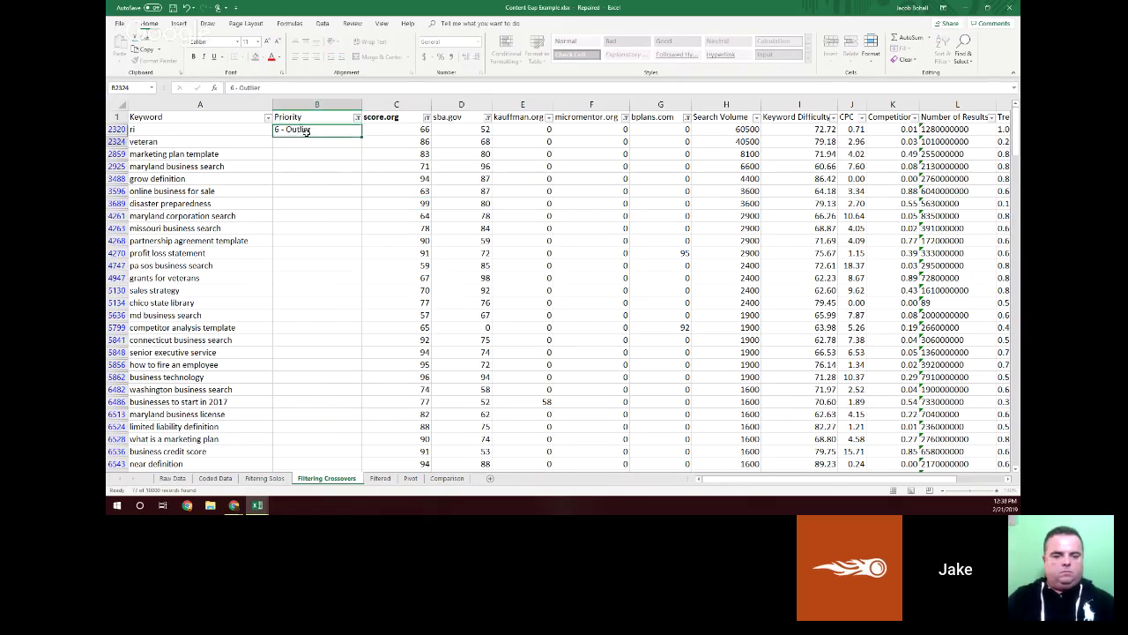
key("ctrl+Return")
key("ctrl+c")
scroll(310, 238, "down", 20)
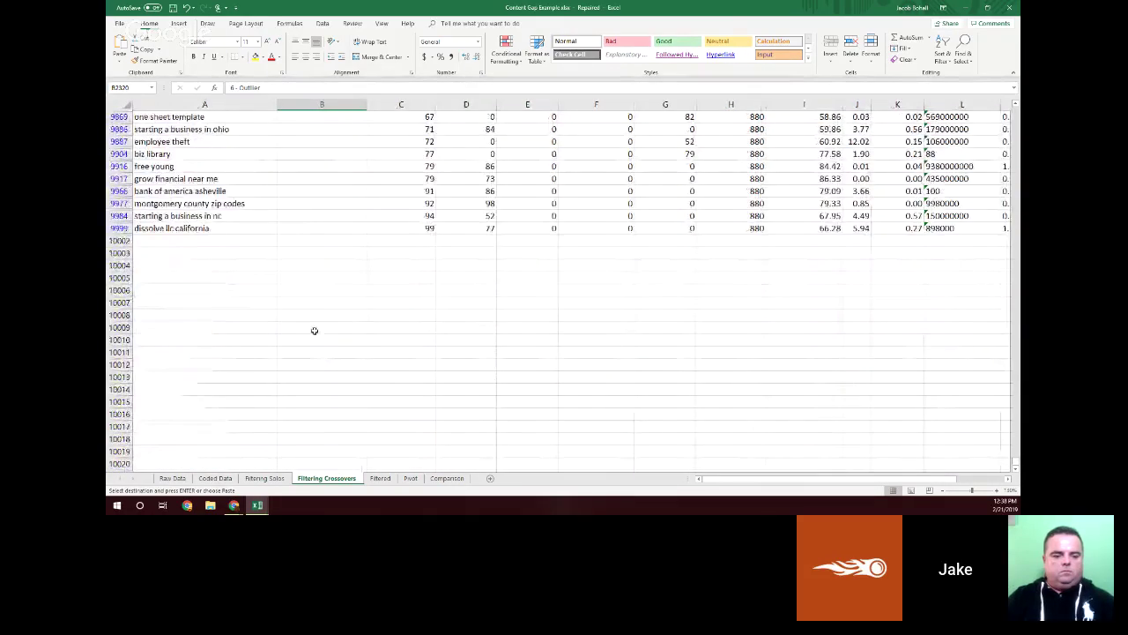
left_click(340, 229, "shift")
key("ctrl+v")
left_click(396, 231)
key("Escape")
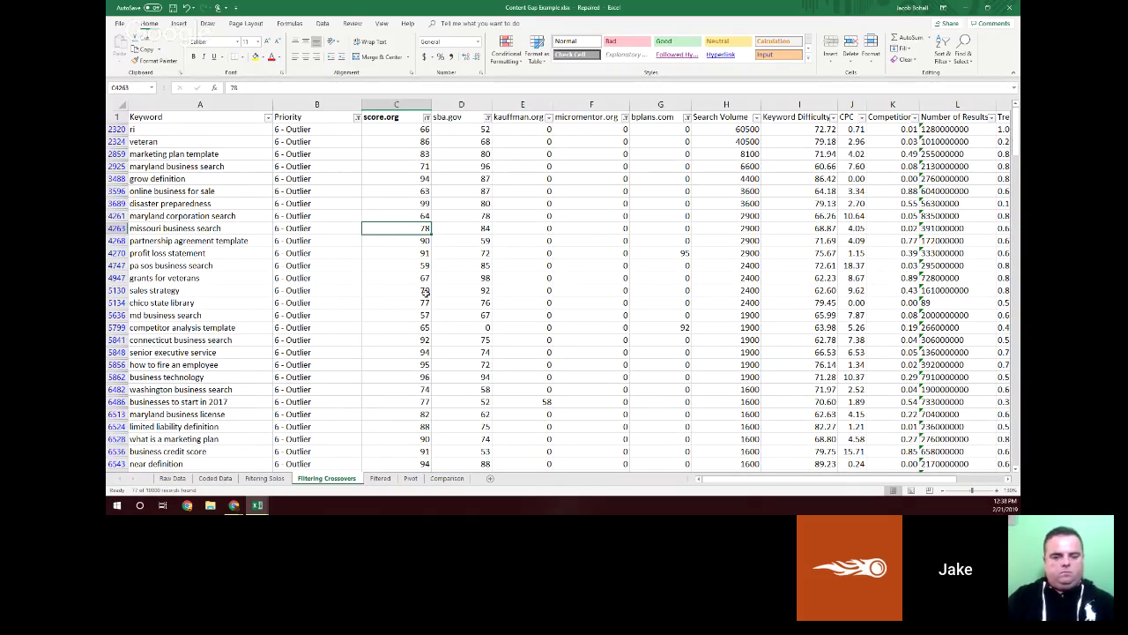
left_click(195, 303)
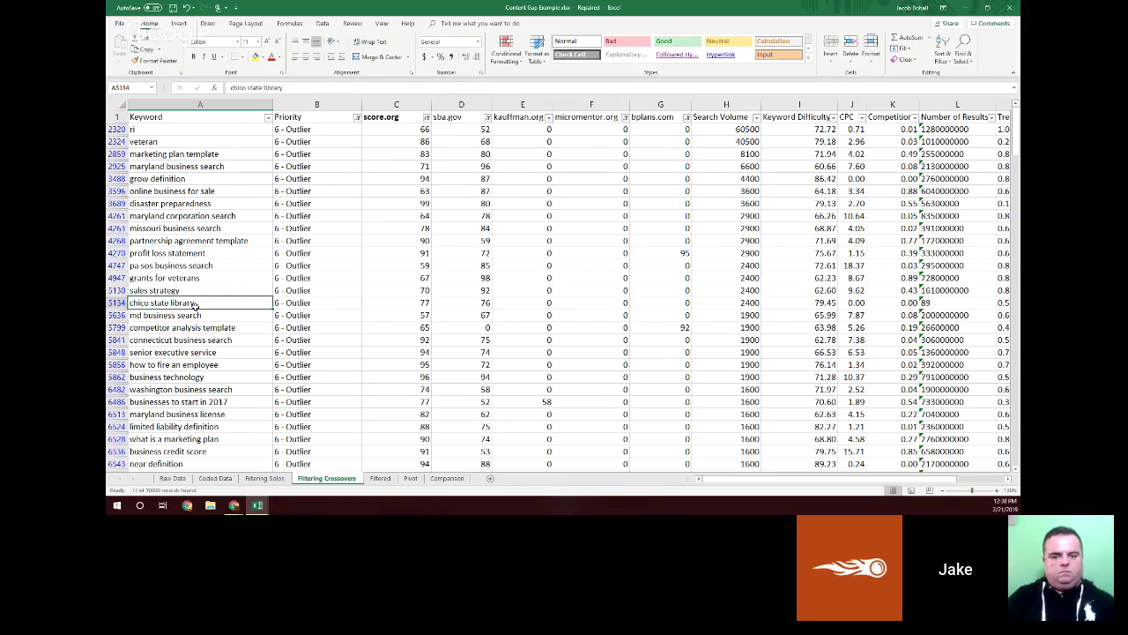
left_click(565, 304)
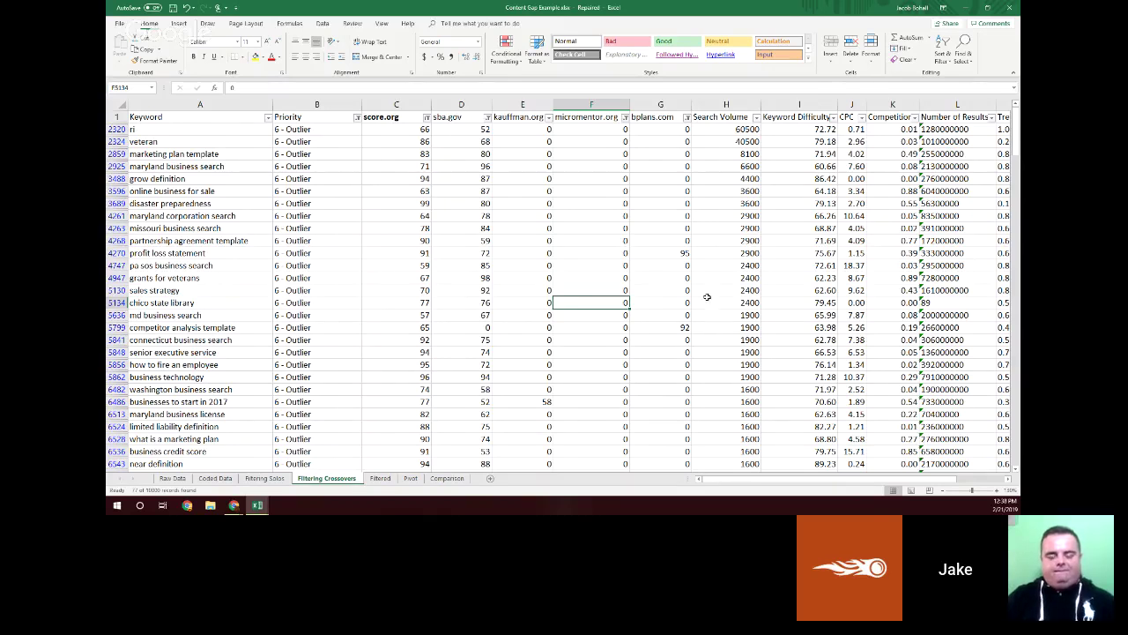
left_click(410, 300)
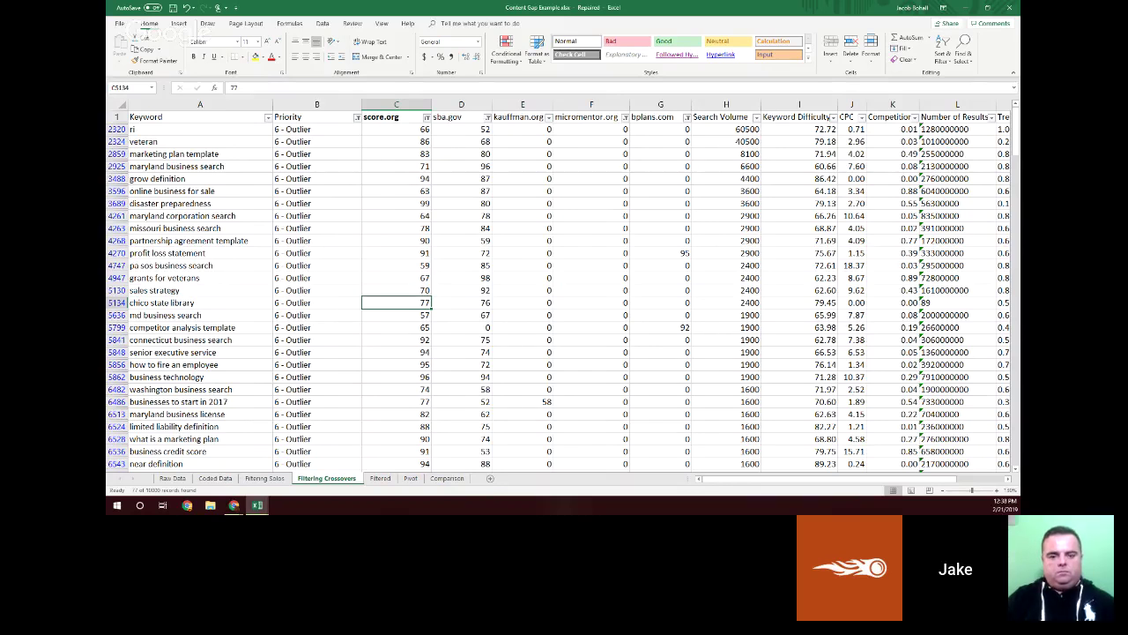
Step: Switch to the slide presentation and advance past the Bucket Terms with For Manual Review slide to Final Housekeeping
left_click(234, 505)
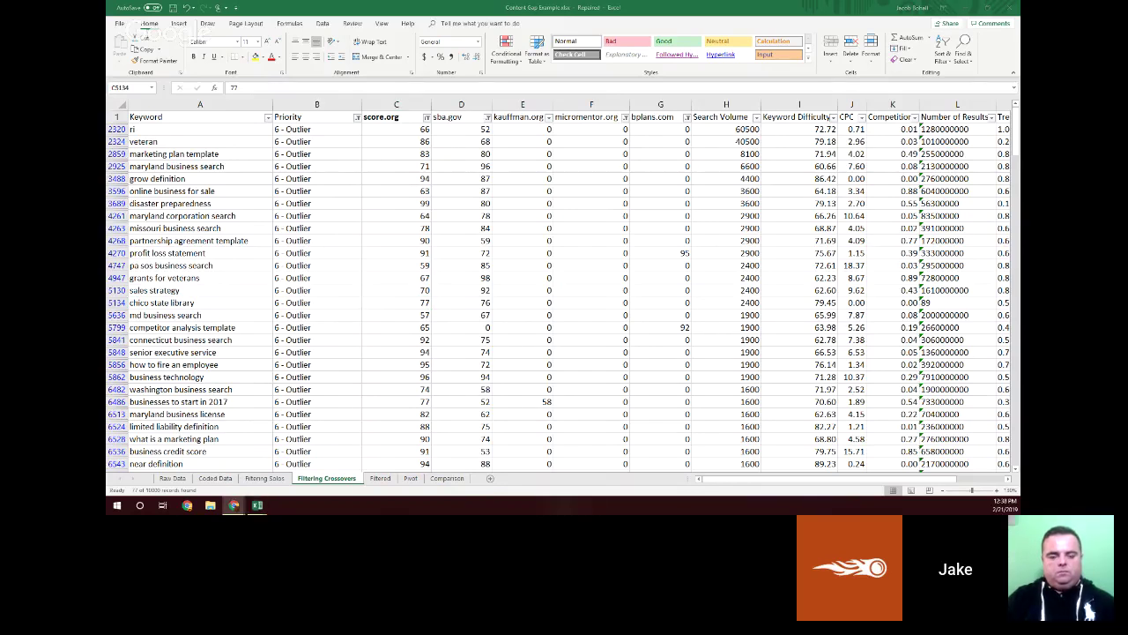
left_click(236, 505)
left_click(256, 463)
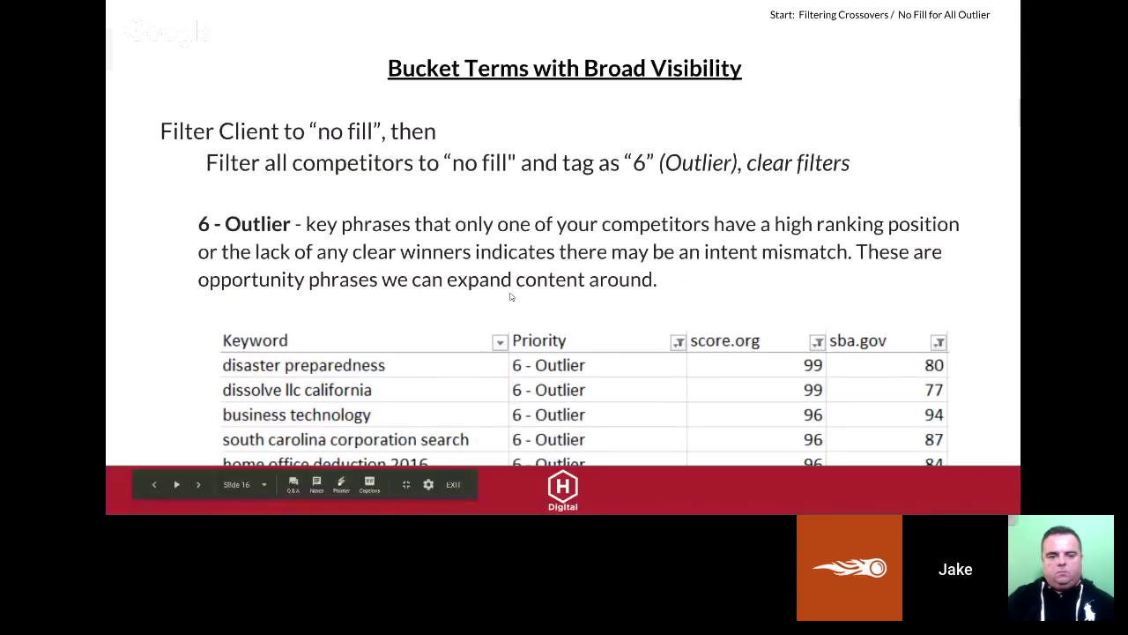
left_click(514, 297)
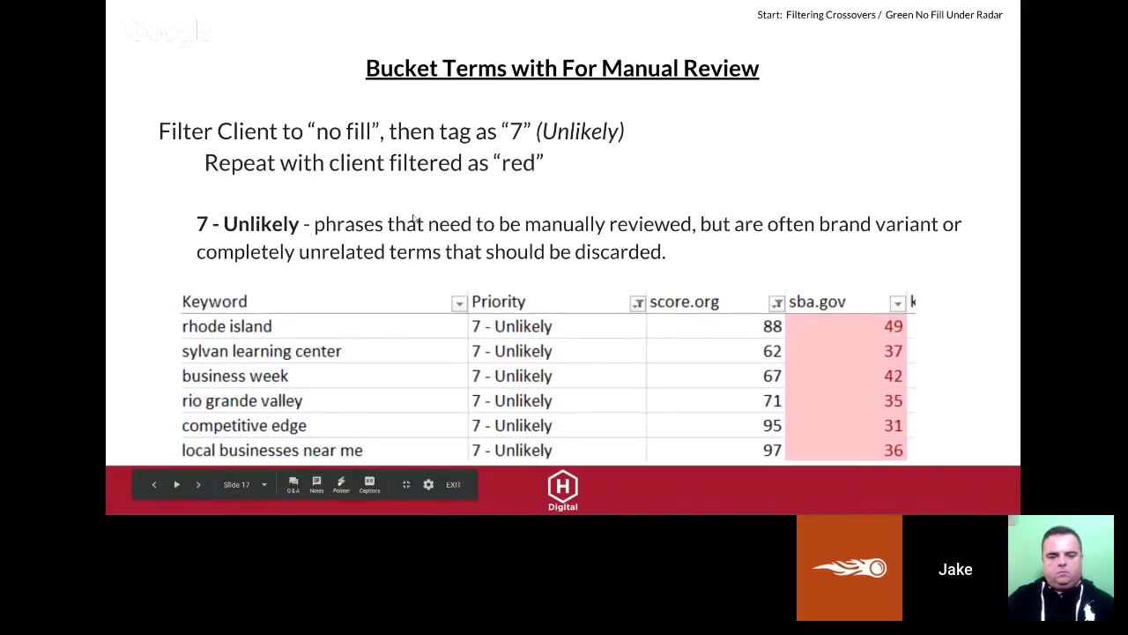
left_click(508, 244)
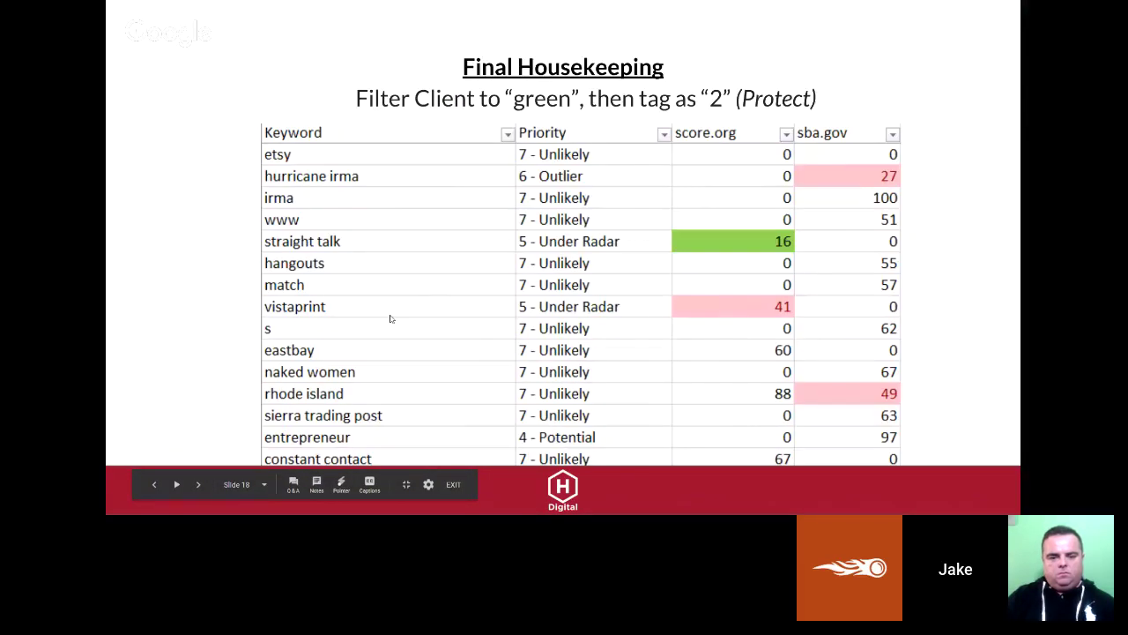
Step: Go back to the Bucket Terms with For Manual Review slide, then switch to the Excel workbook
key("Left")
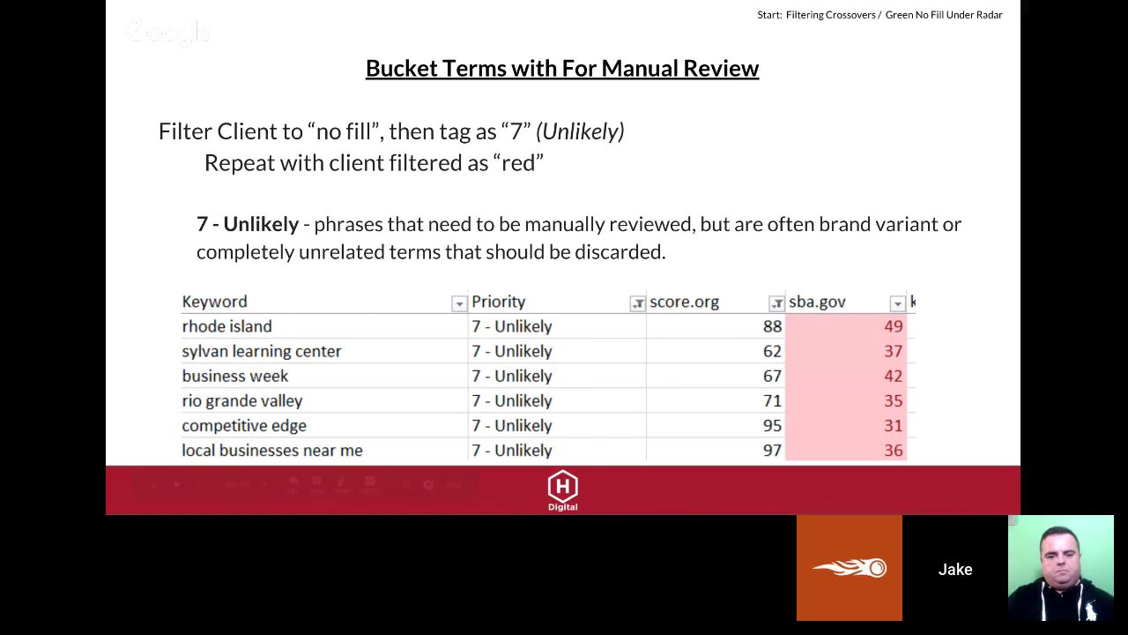
mouse_move(369, 481)
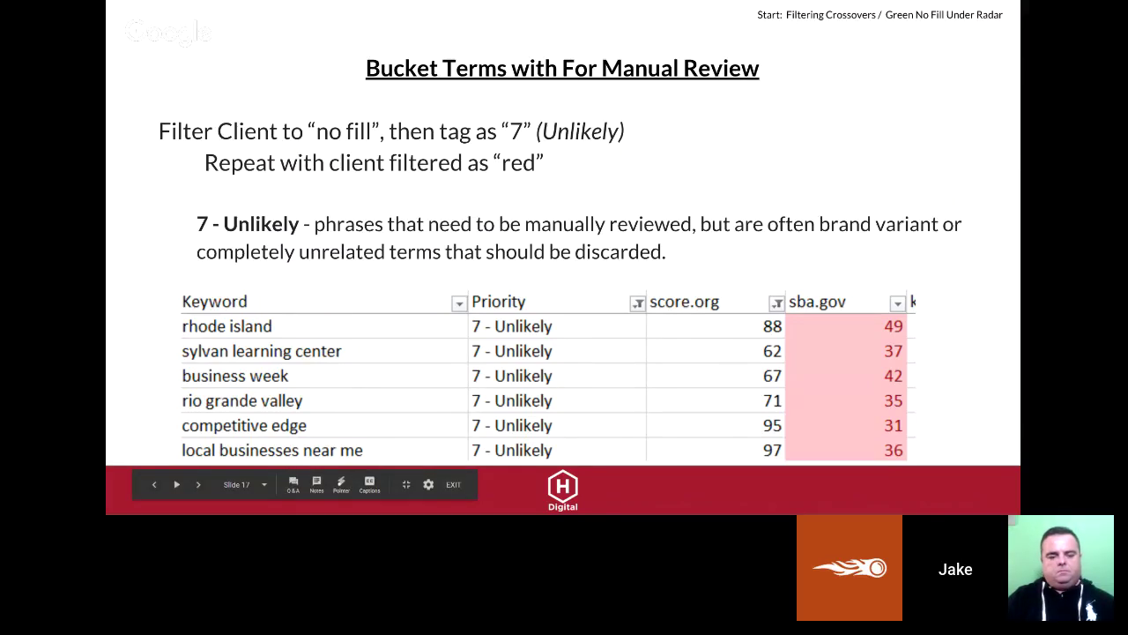
key("alt+Tab")
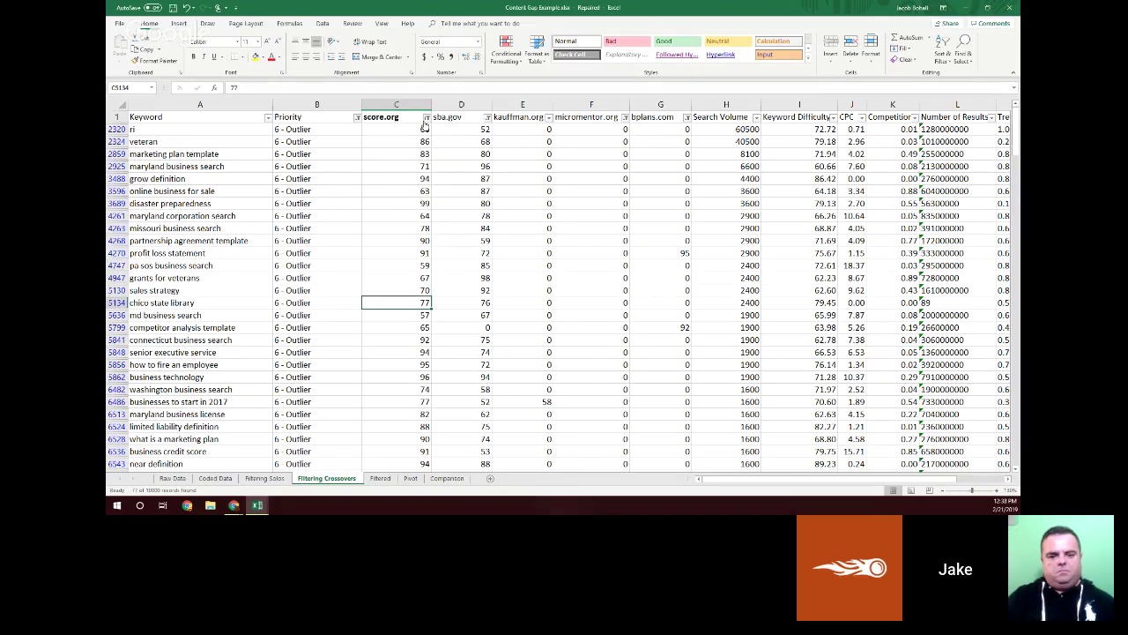
Step: Clear the filters from the sba.gov, micromentor.org and bplans.com columns
left_click(488, 117)
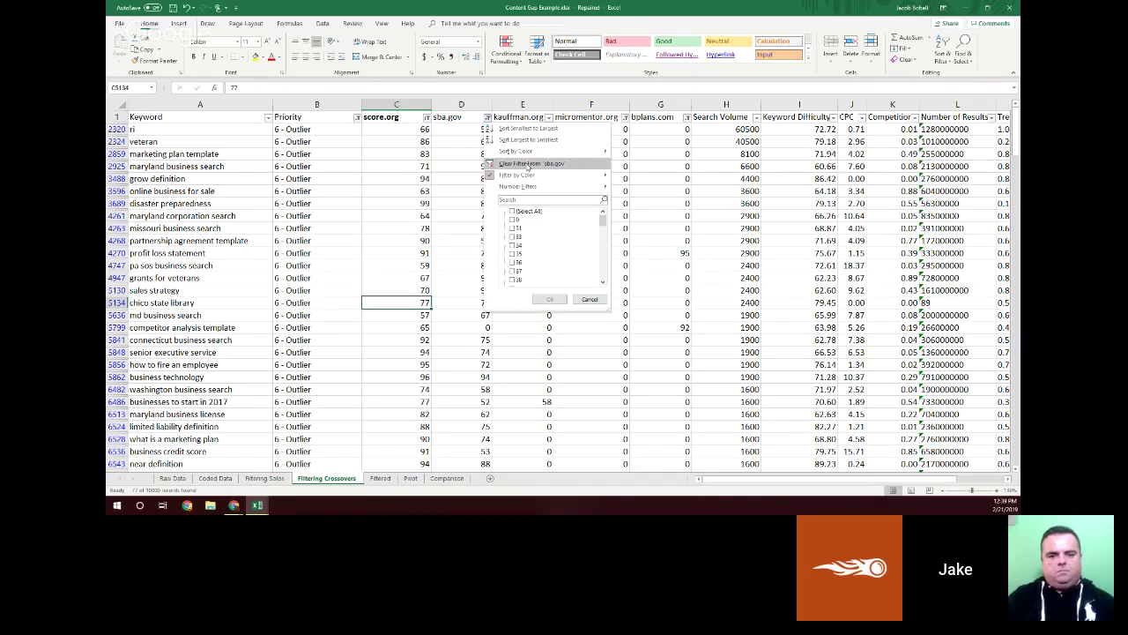
left_click(527, 164)
left_click(552, 118)
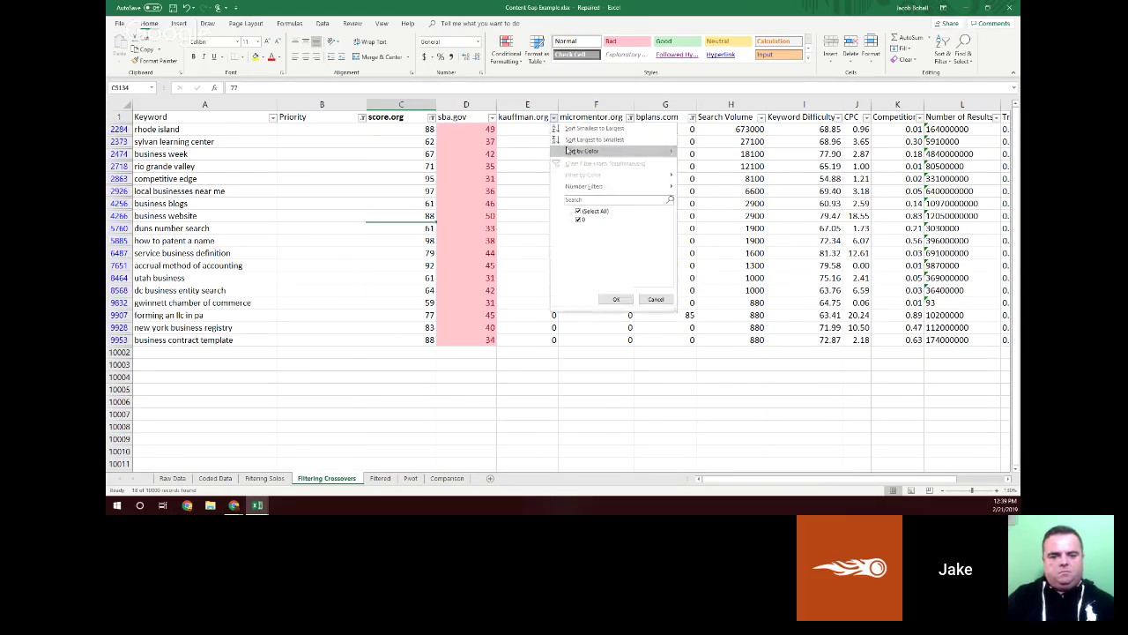
left_click(616, 299)
left_click(631, 117)
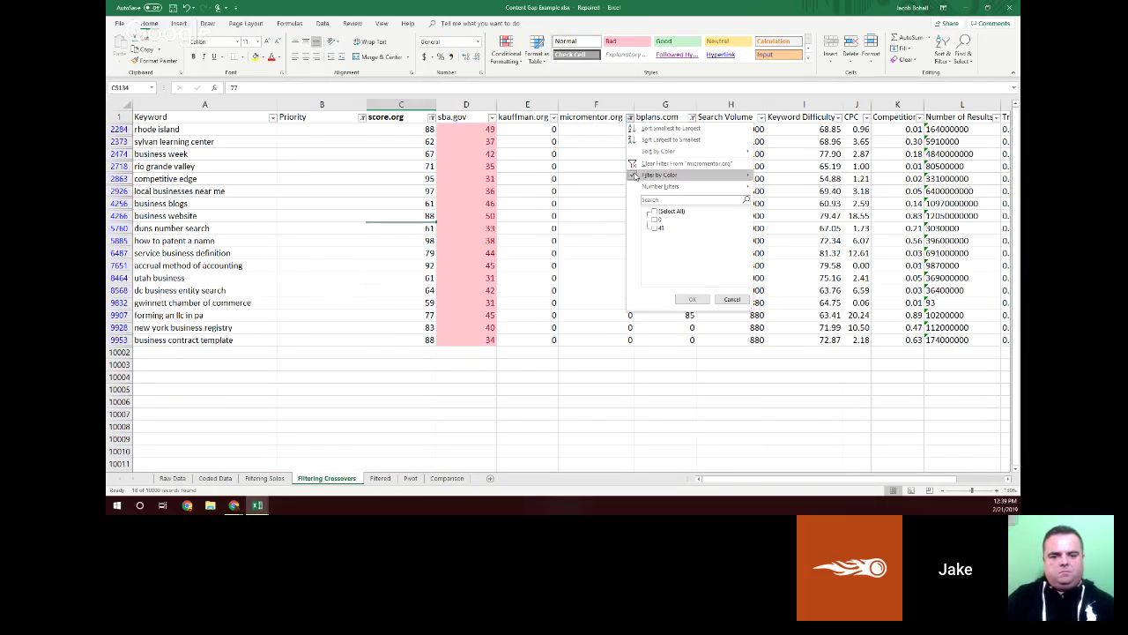
left_click(650, 165)
left_click(692, 117)
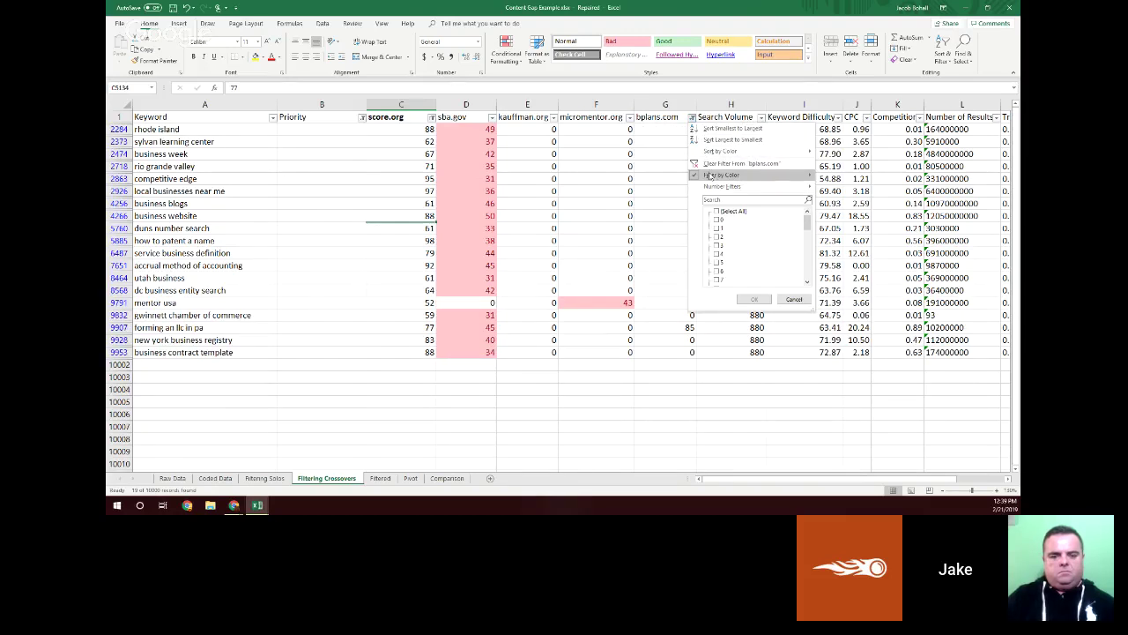
left_click(713, 163)
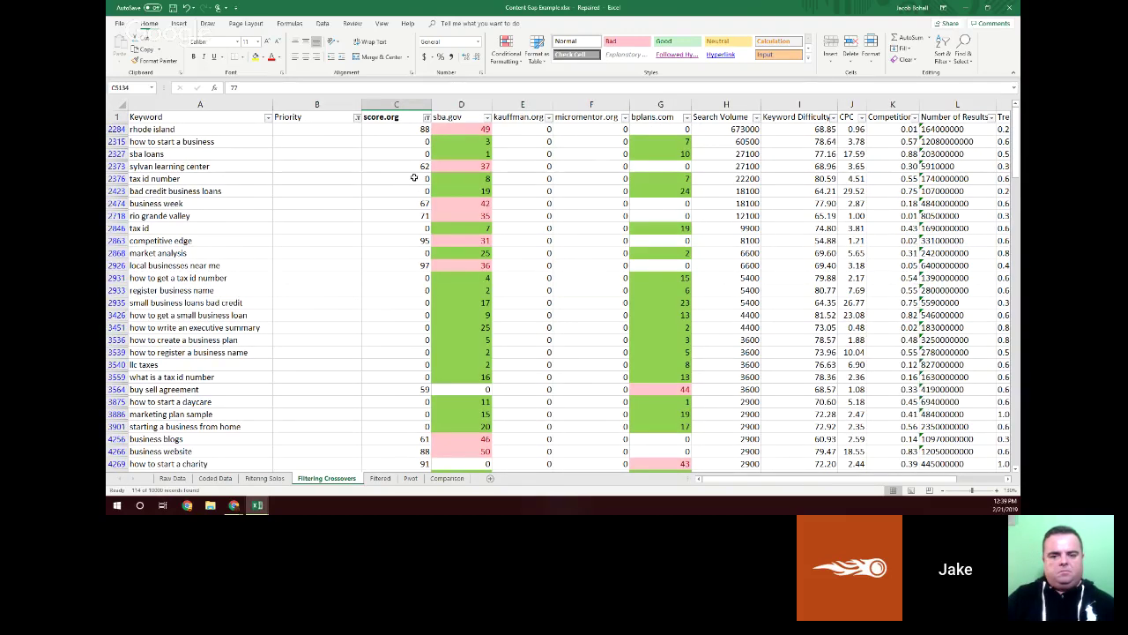
Step: Remove the score.org color filter and sort that column by cell color with No Fill cells on top
left_click(428, 118)
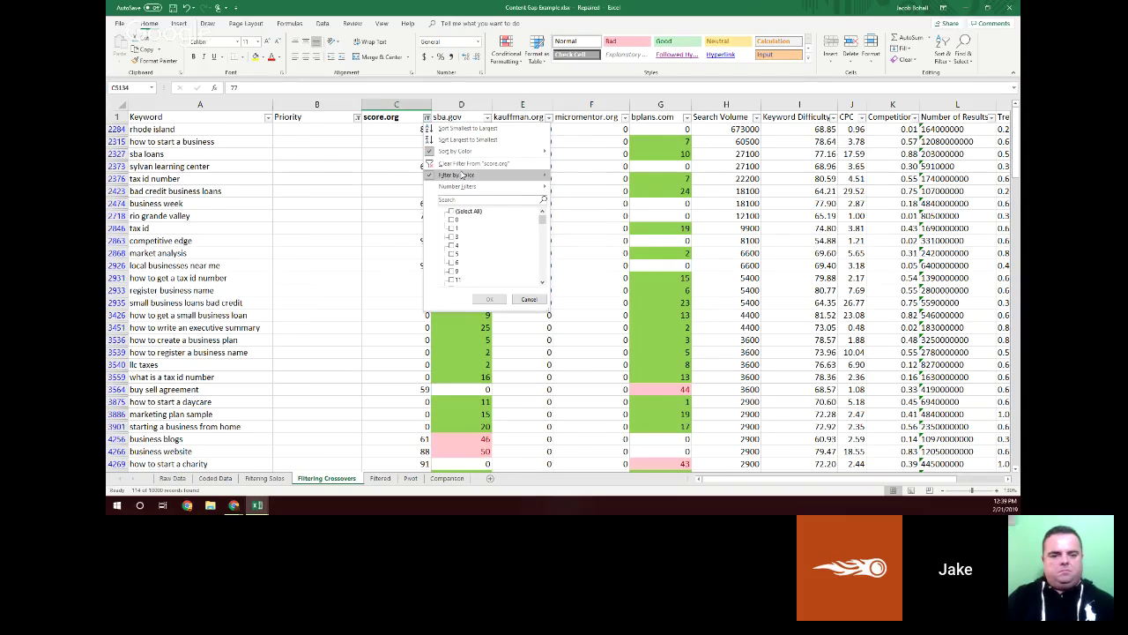
mouse_move(462, 176)
left_click(572, 213)
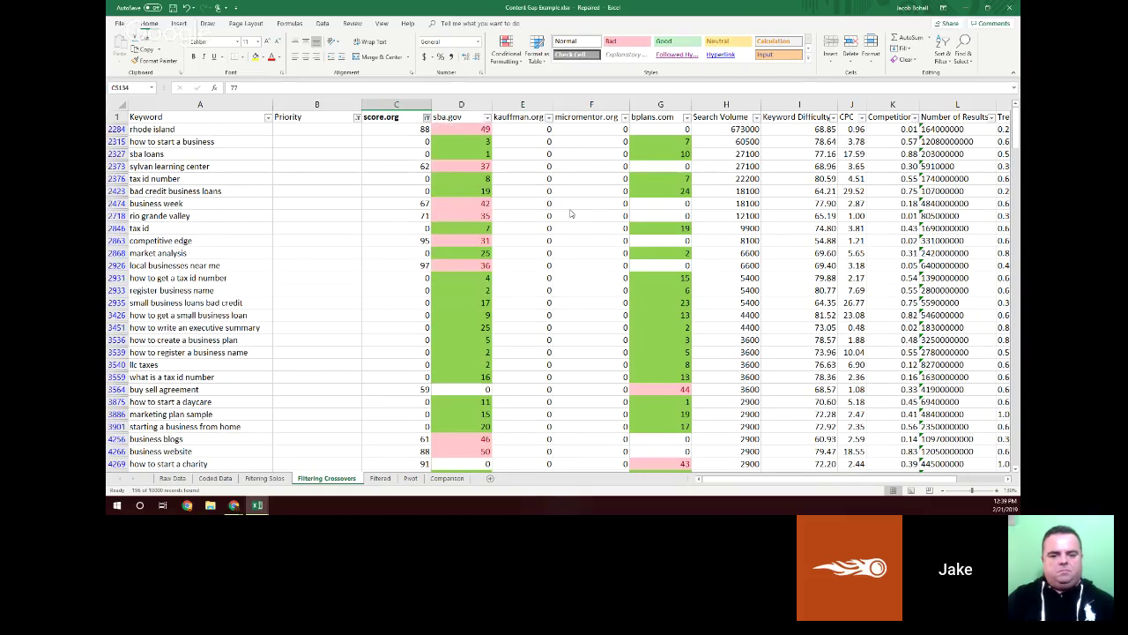
left_click(304, 201)
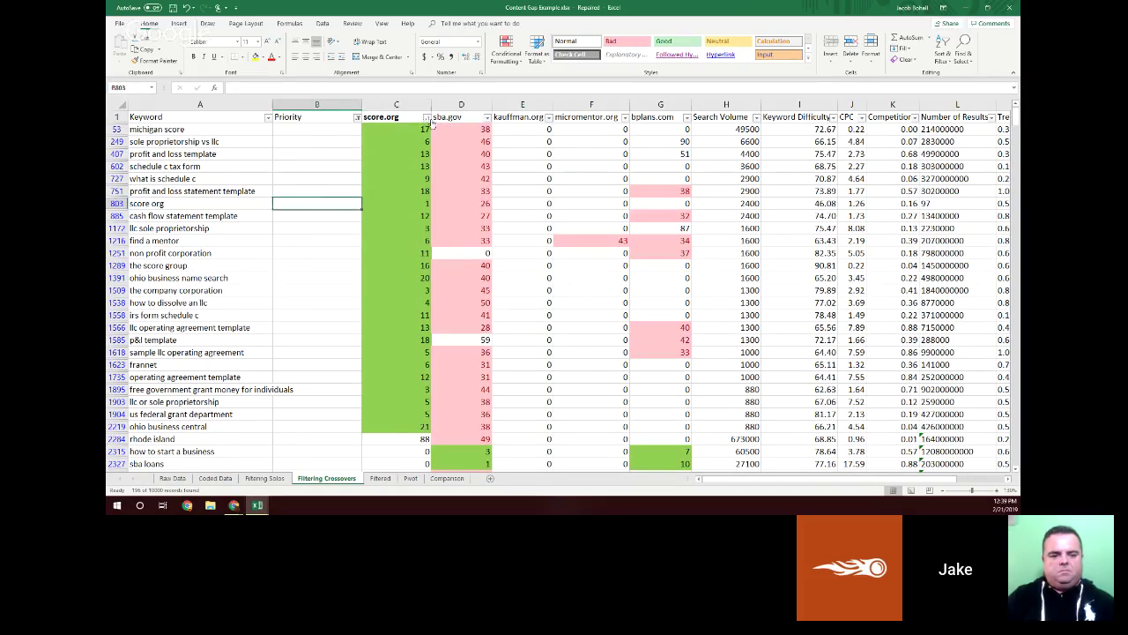
left_click(426, 118)
mouse_move(476, 152)
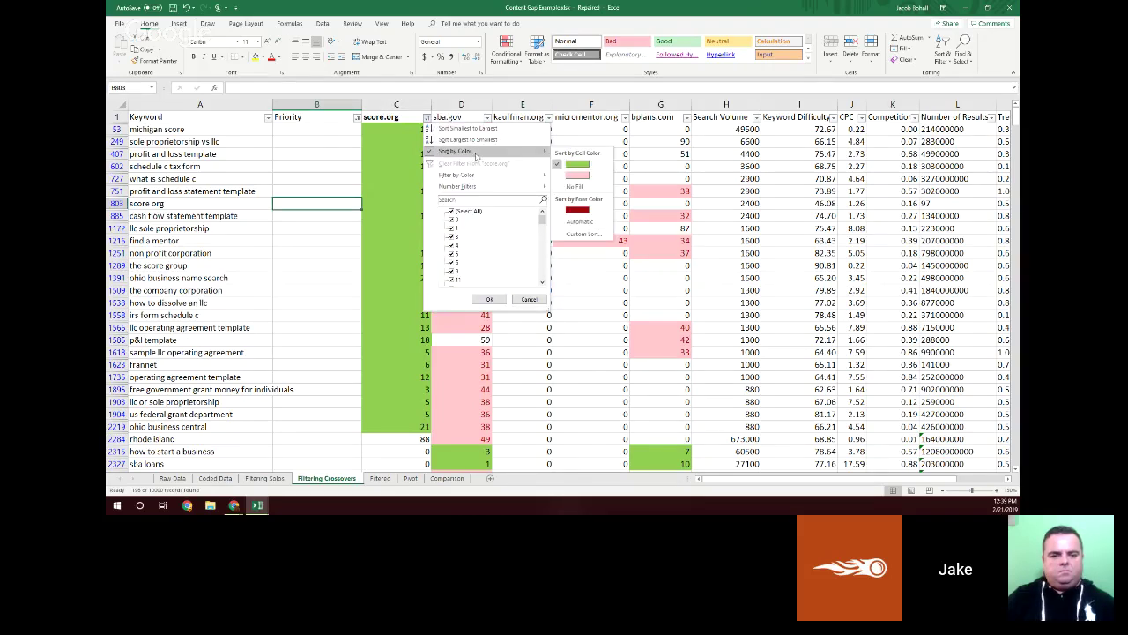
left_click(574, 187)
Step: Tag the keyword rhode island as 7 - Unlikely in the Priority column
left_click(313, 129)
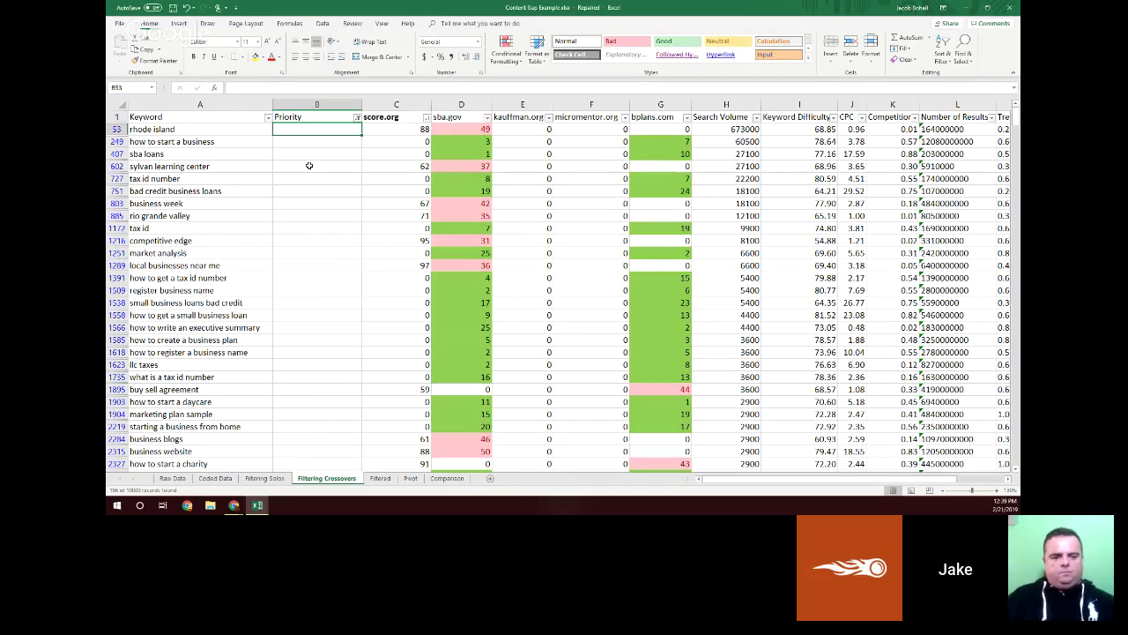
type("0.7")
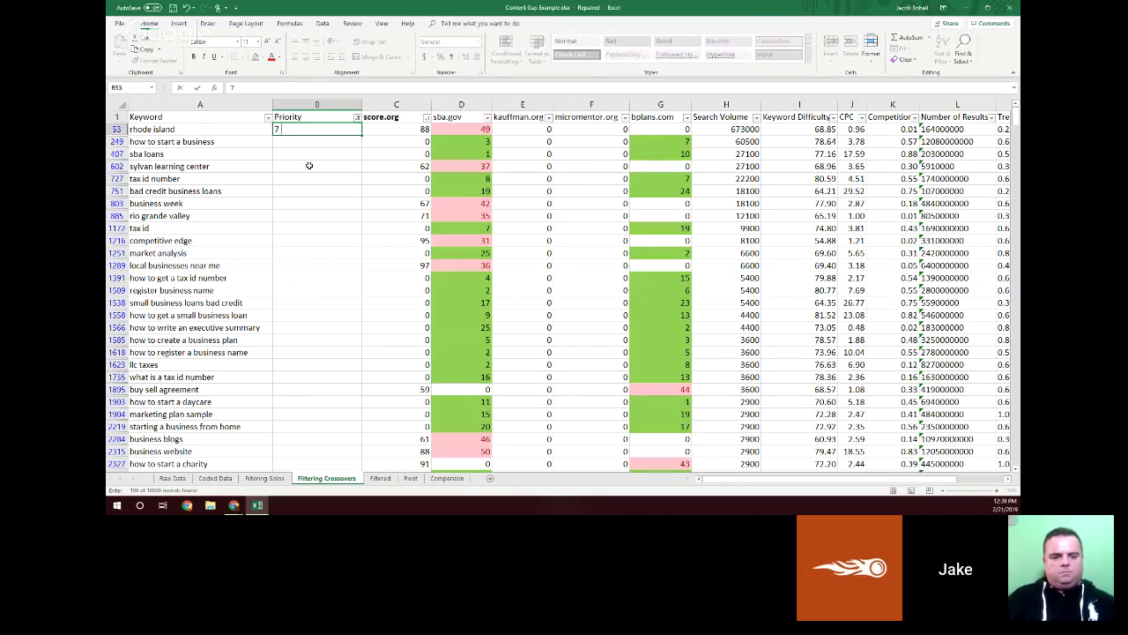
type(" Unlikely")
key("Return")
left_click_drag(181, 142, 281, 203)
left_click(208, 143)
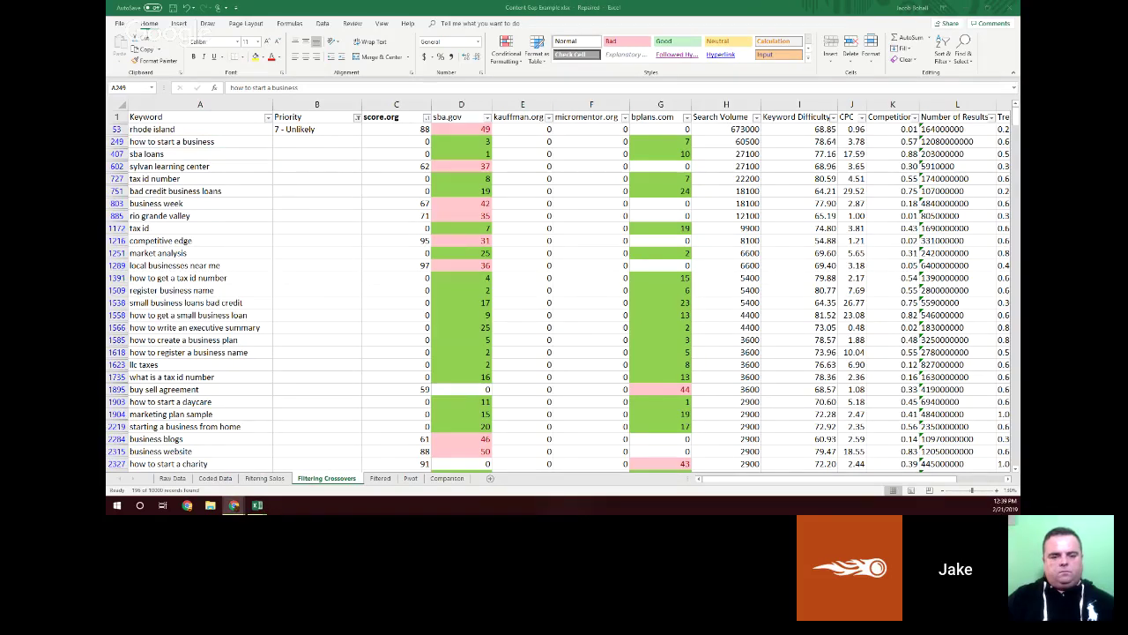
Step: Filter the score.org column by color to show only green cells
left_click(427, 117)
mouse_move(507, 183)
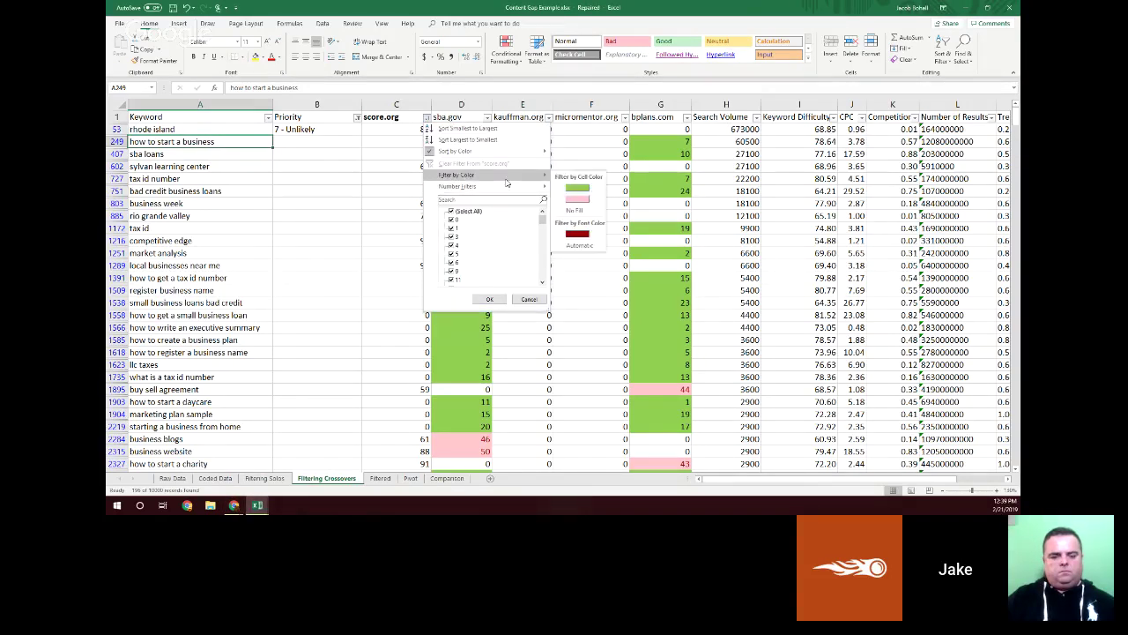
left_click(595, 189)
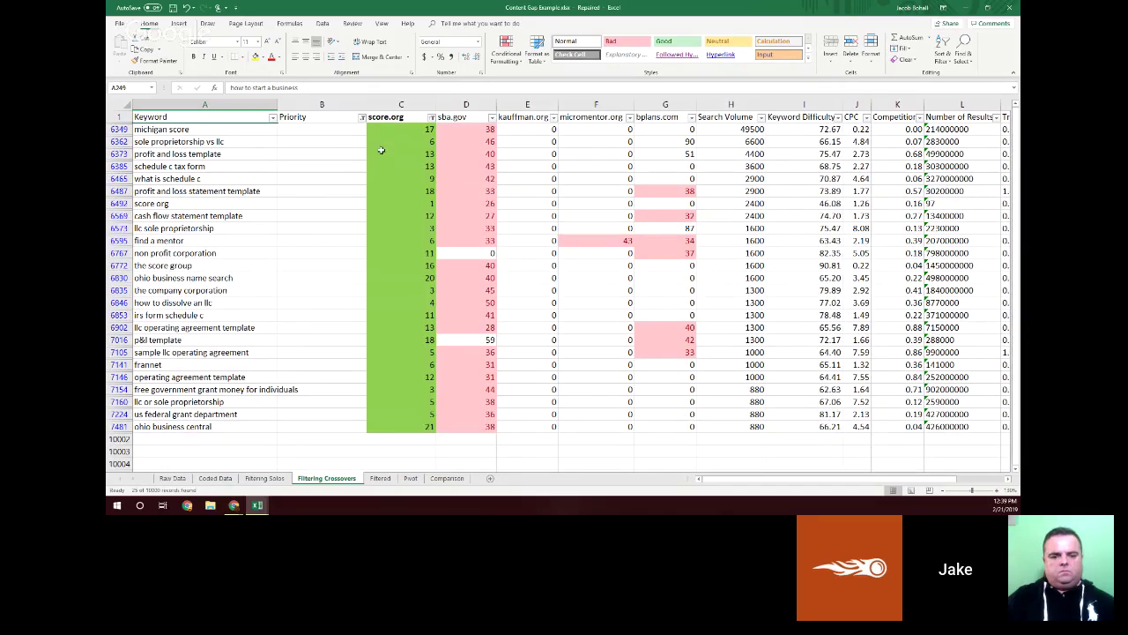
Step: Tag all filtered keywords, from michigan score through ohio business central, as 2 - Protect in the Priority column
left_click(307, 130)
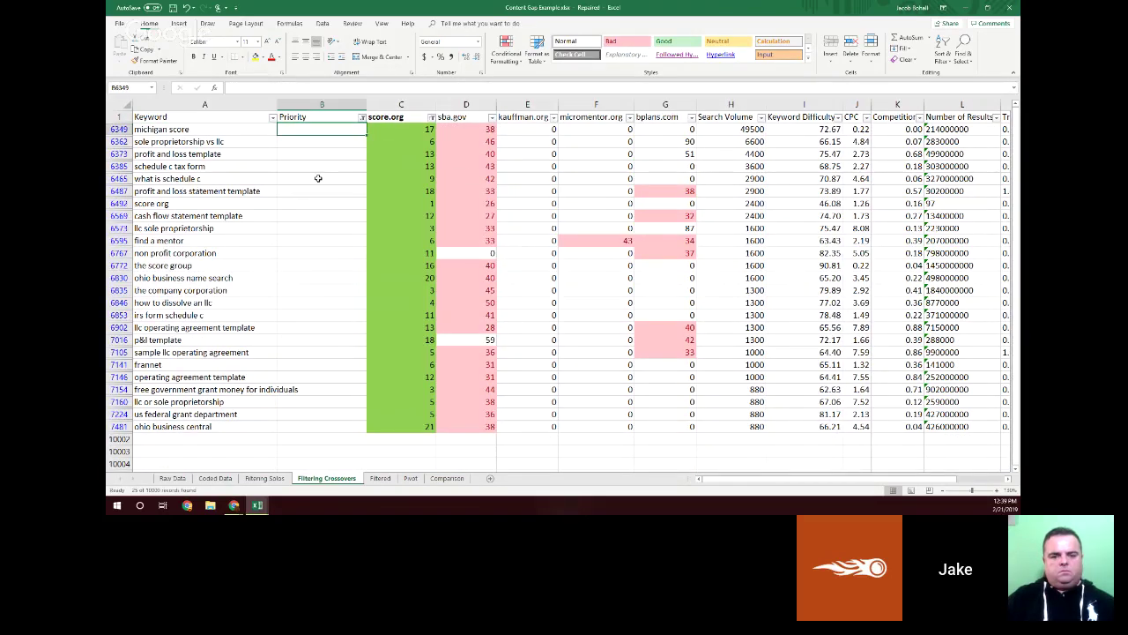
type("2 - Protect")
key("Return")
left_click(339, 129)
key("ctrl+c")
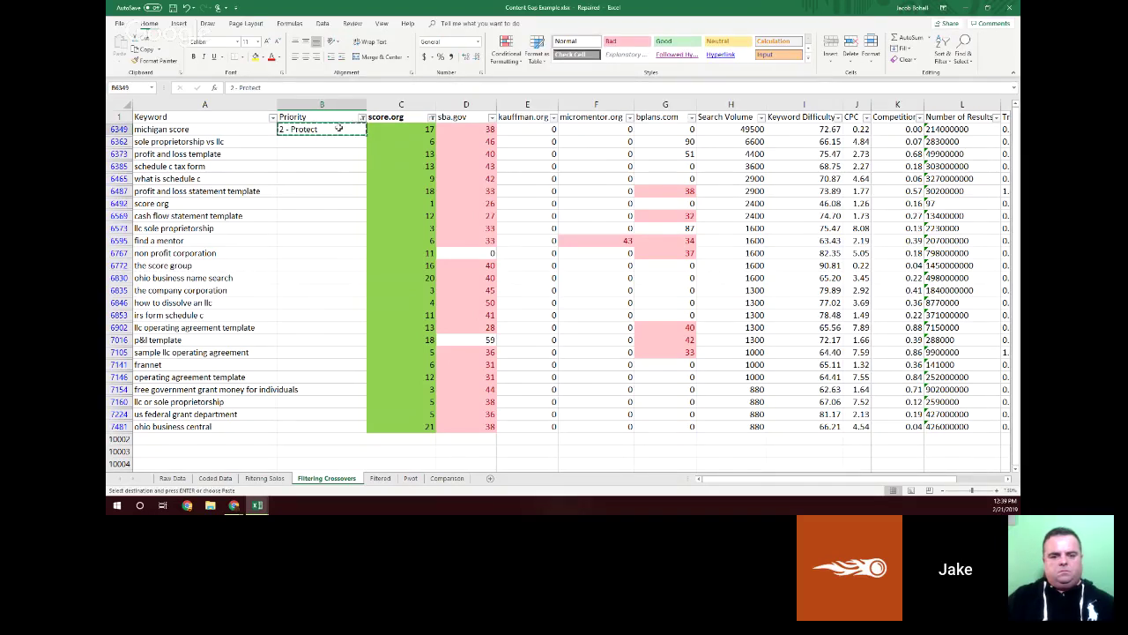
left_click_drag(320, 141, 320, 426)
key("ctrl+v")
left_click(407, 254)
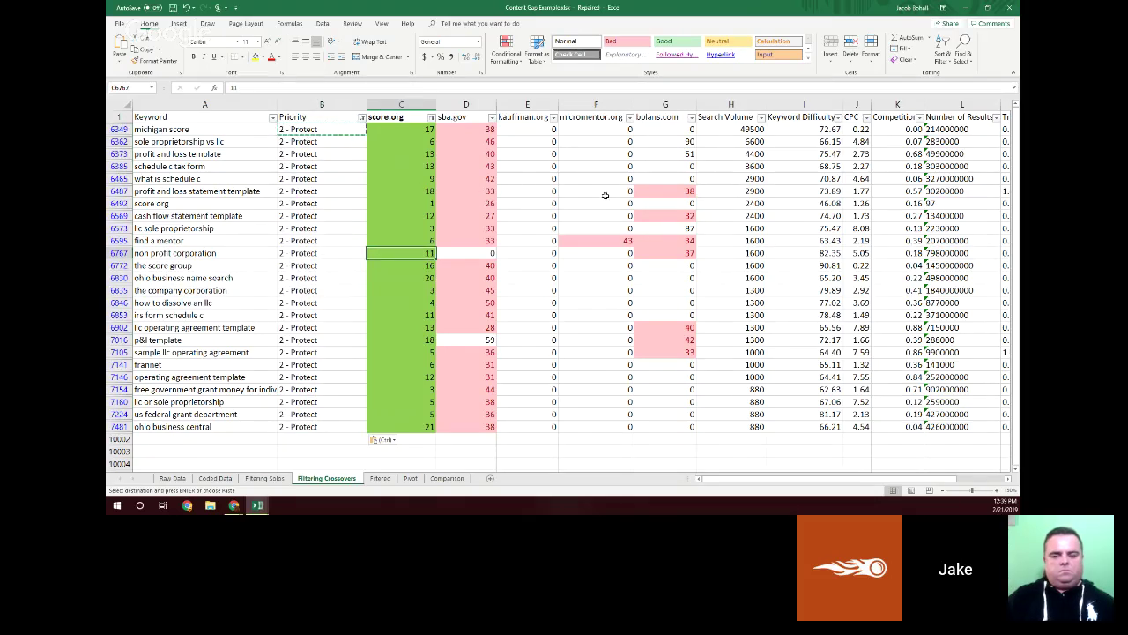
Step: Review the kauffman.org, micromentor.org and bplans.com rankings beside the keywords tagged 2 - Protect
key("ctrl+Home")
left_click_drag(242, 141, 238, 426)
left_click_drag(532, 129, 614, 160)
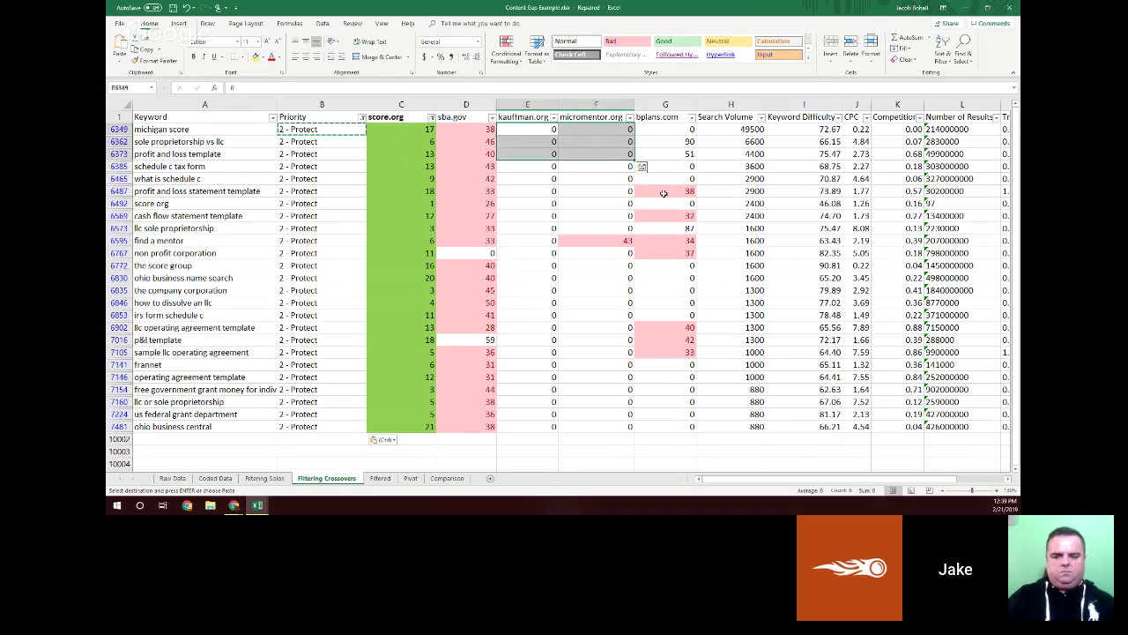
left_click(679, 215)
key("Down")
key("Down")
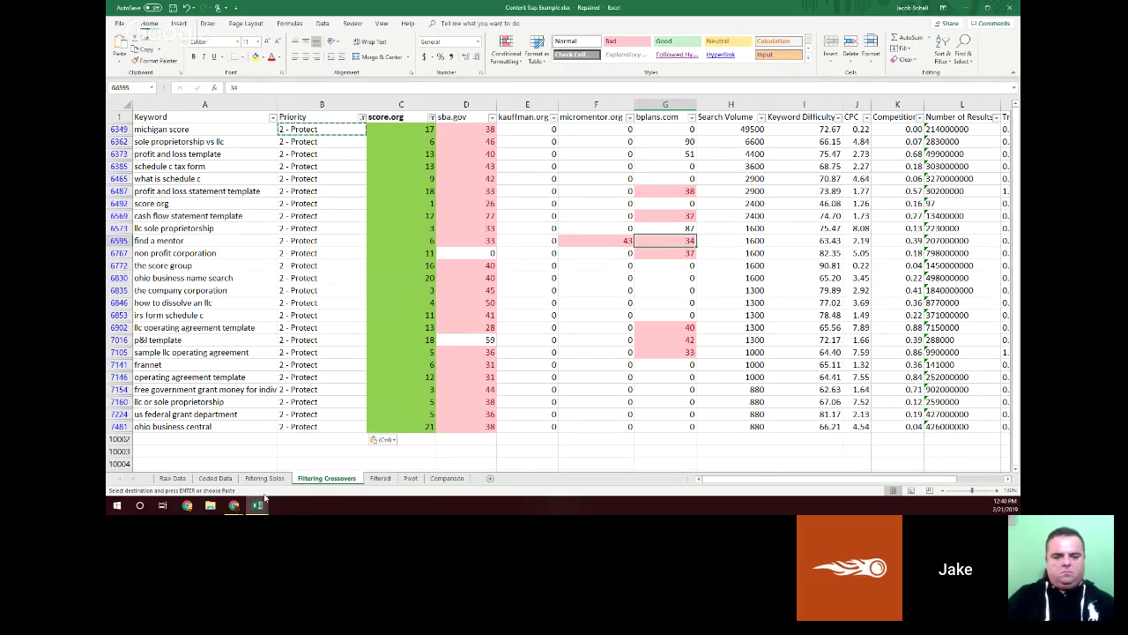
Step: Switch to the slide presentation and advance from Final Housekeeping to the Play with the Data slide
left_click(234, 505)
left_click(179, 455)
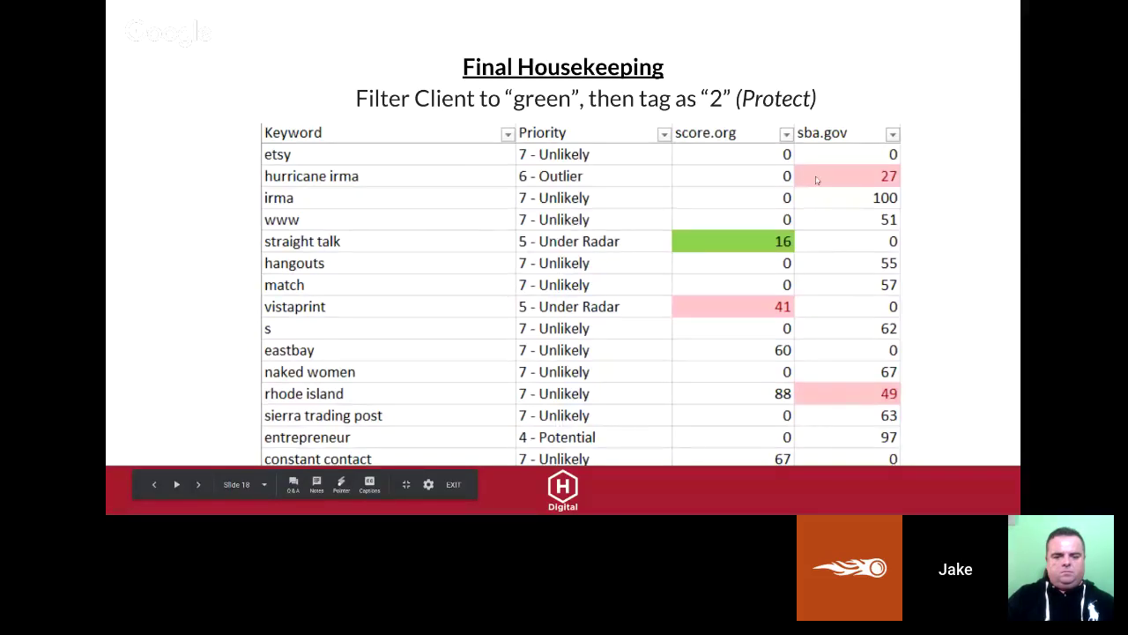
key("Right")
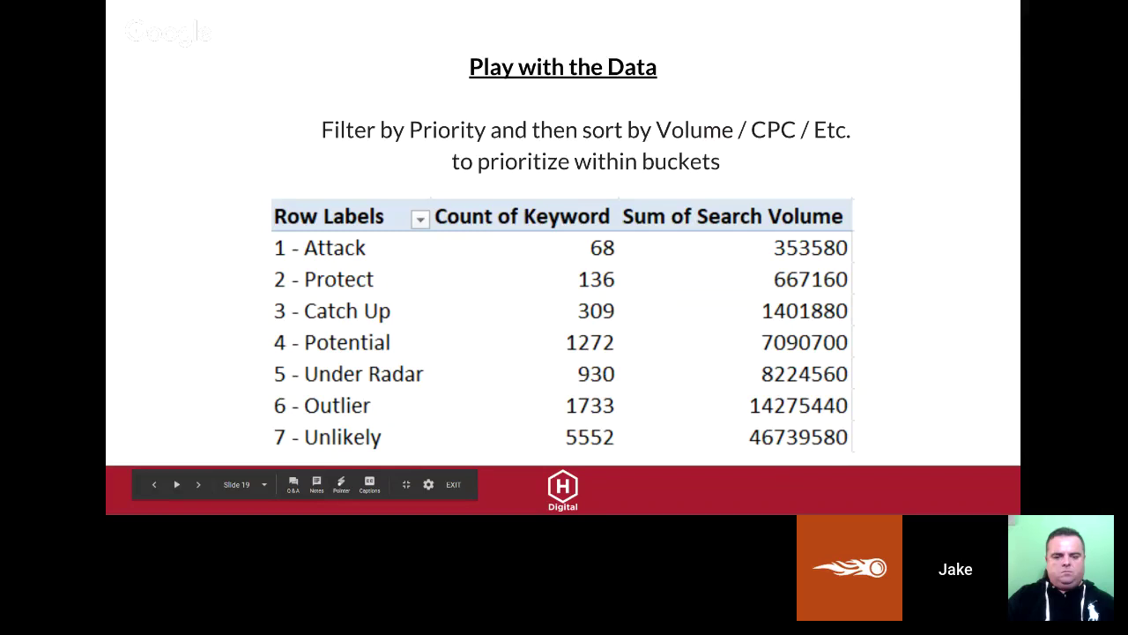
Step: Switch back to the Excel workbook and open the Filtered sheet
key("alt+Tab")
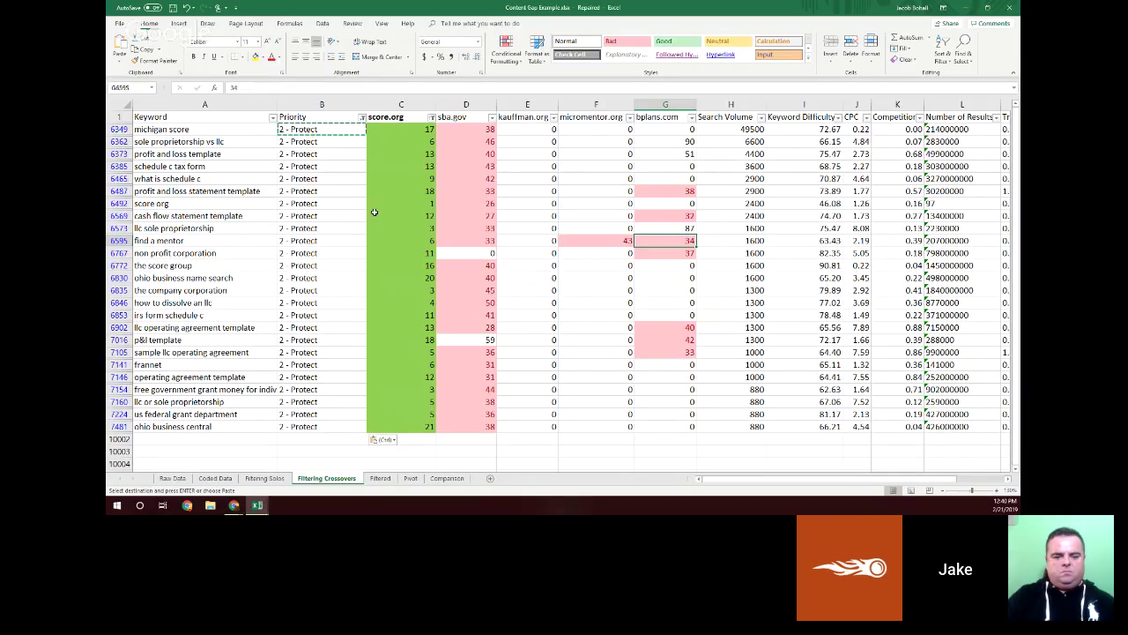
left_click(379, 479)
left_click(335, 263)
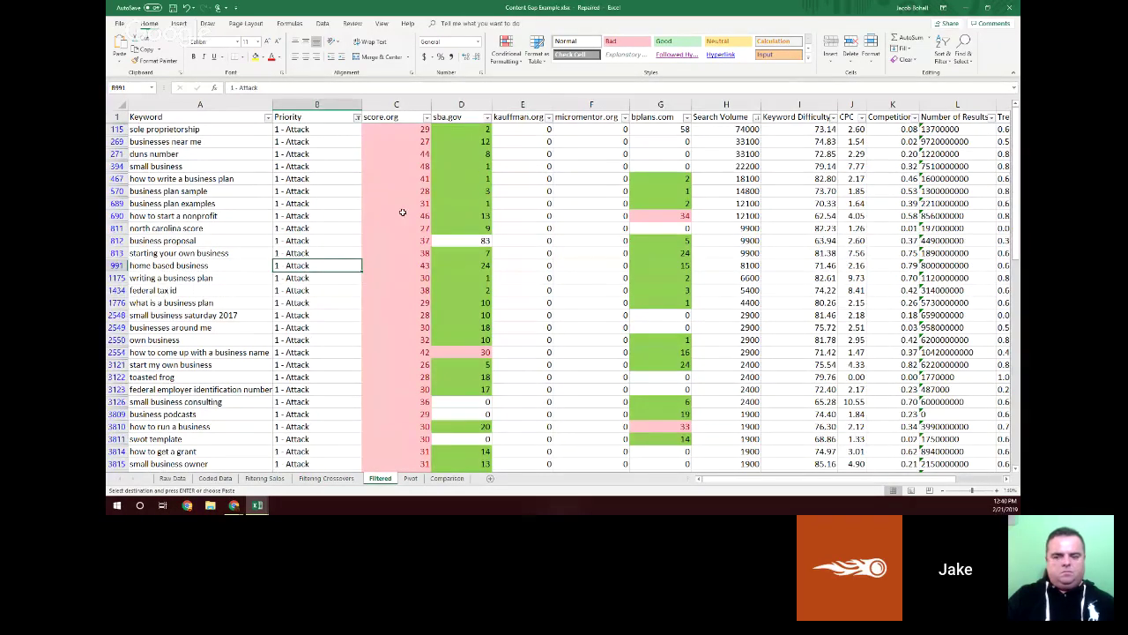
Step: Examine the bucket choices in the Priority filter, keeping only 1 - Attack selected
left_click(357, 117)
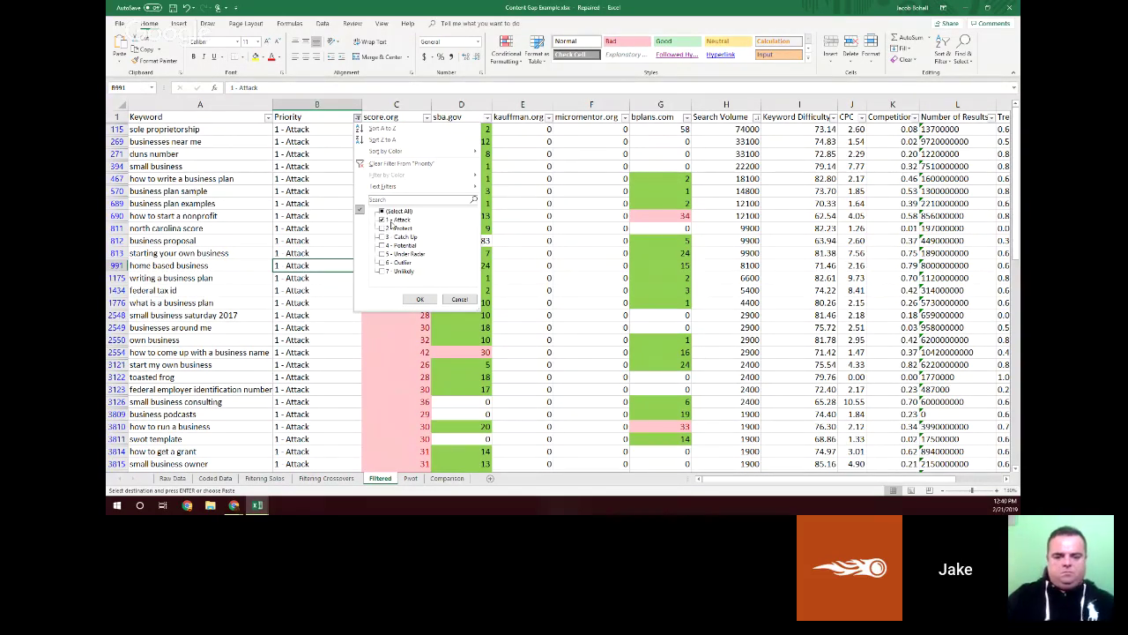
left_click(419, 299)
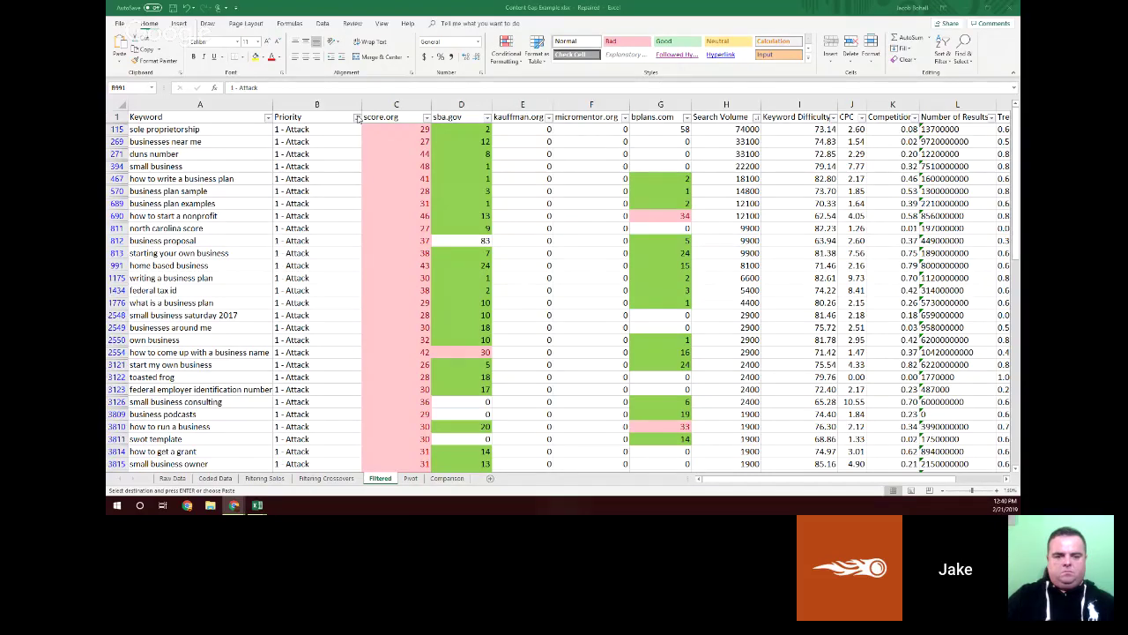
left_click(358, 117)
left_click(358, 118)
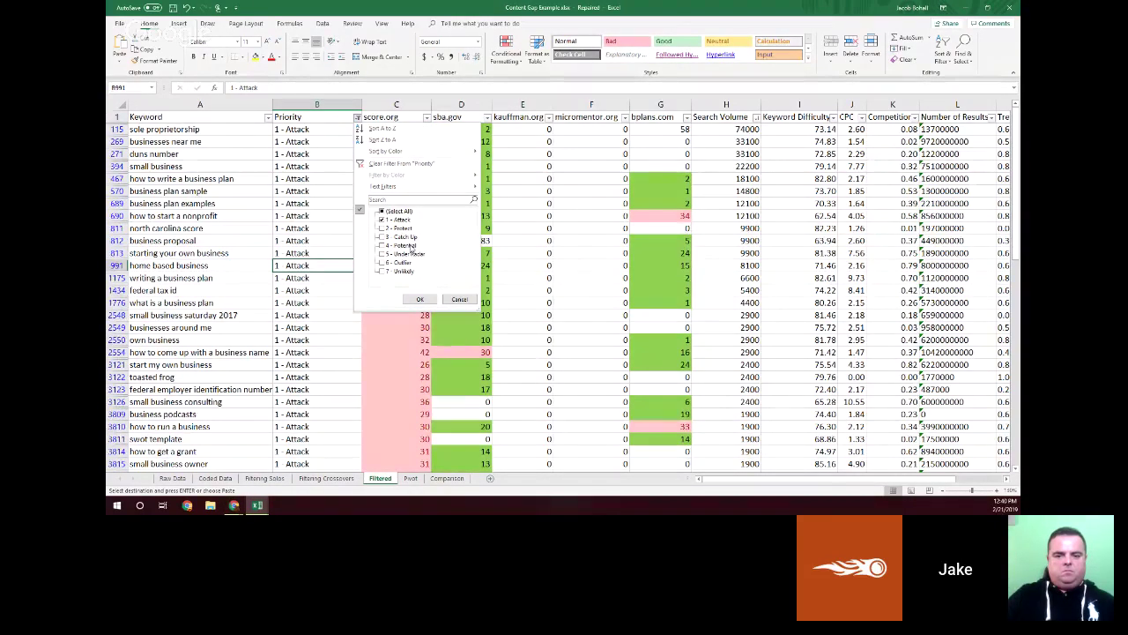
left_click(345, 282)
left_click(339, 164)
left_click(357, 117)
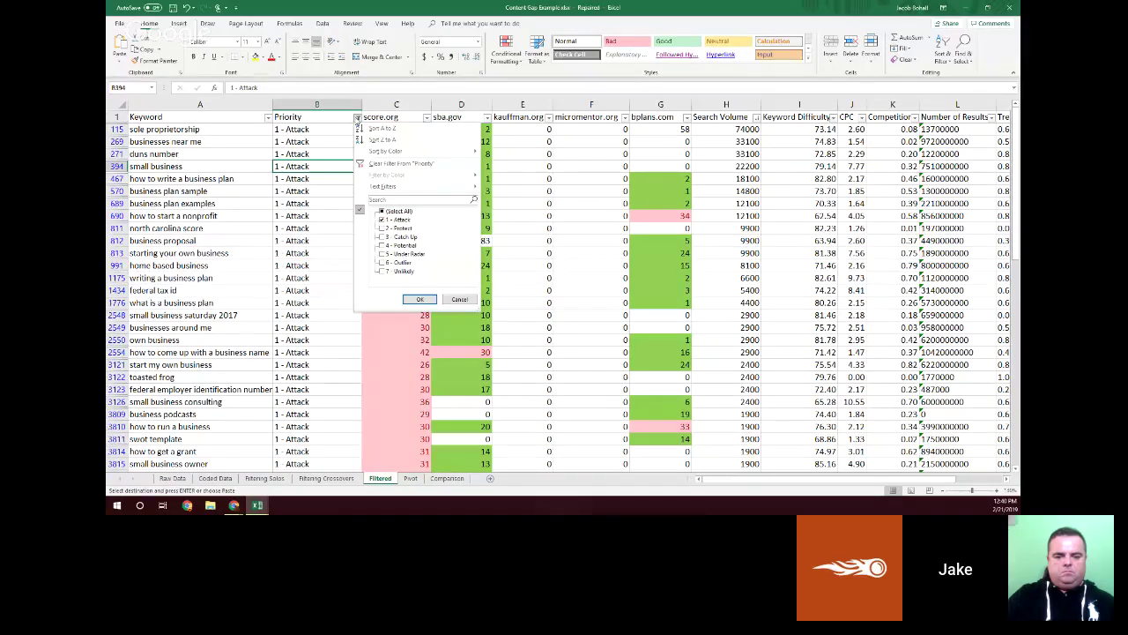
left_click(419, 299)
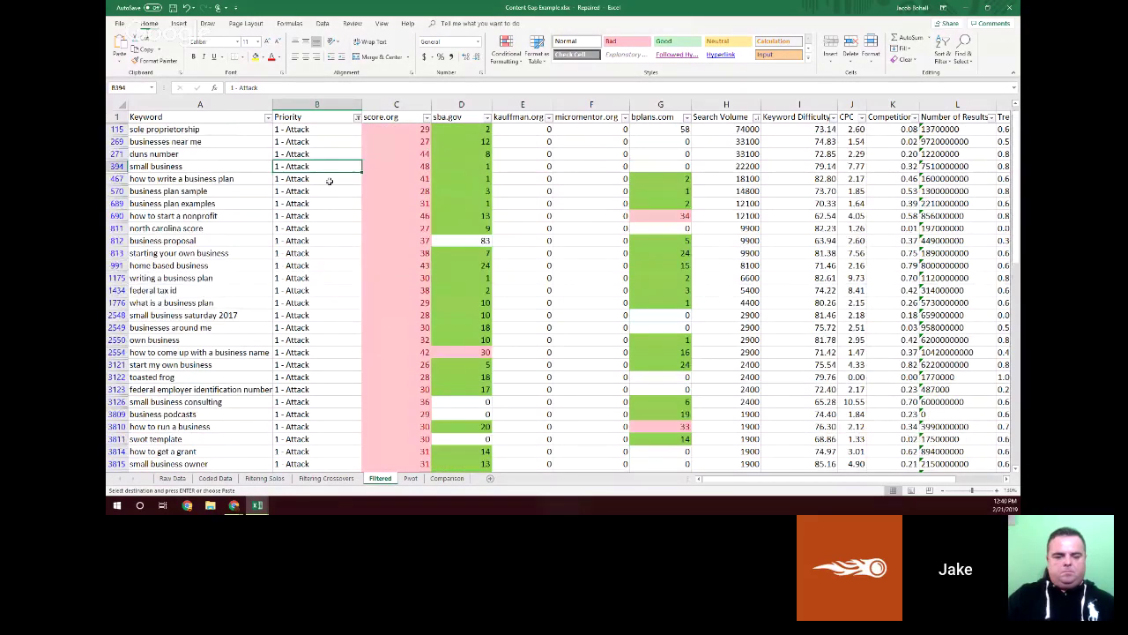
Step: Inspect the Search Volume column's sort and filter options for the 1 - Attack keywords
left_click(756, 117)
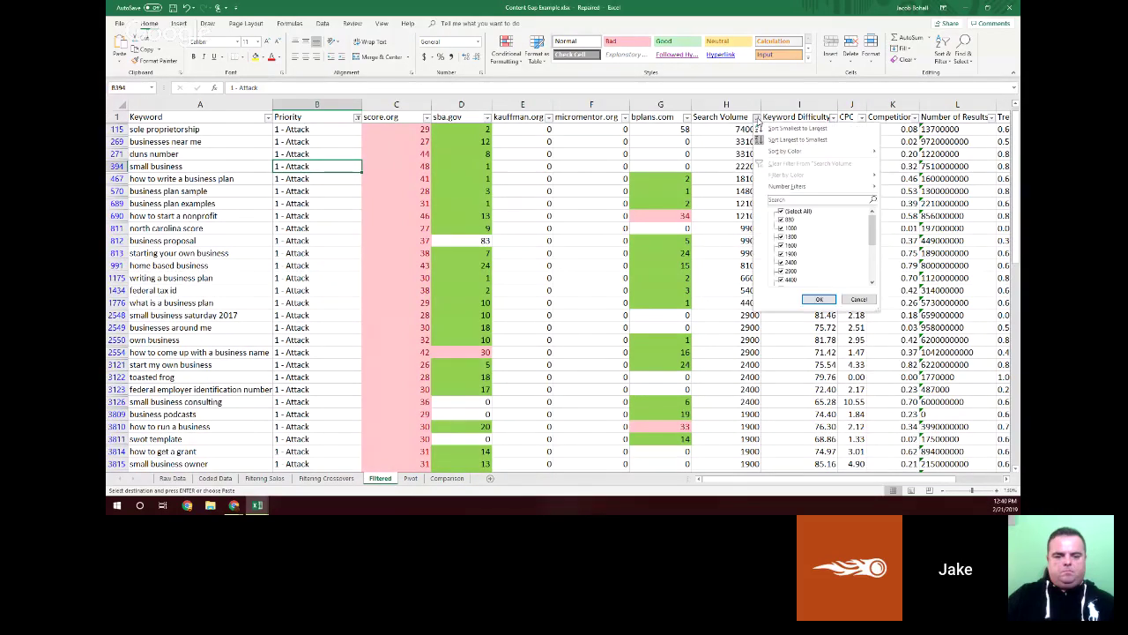
left_click(820, 300)
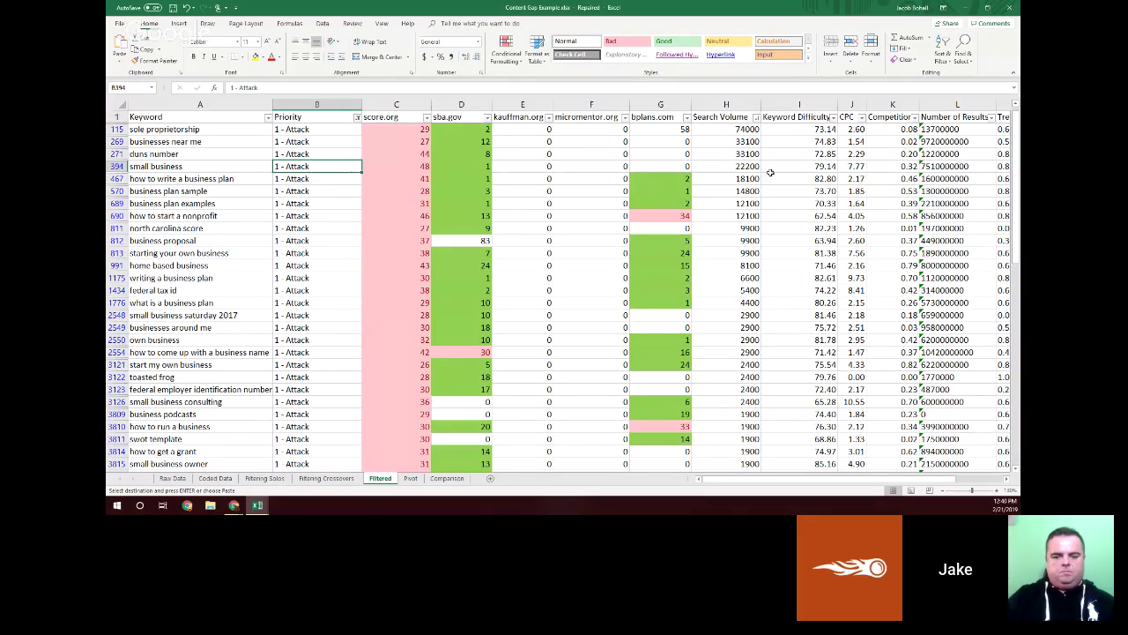
left_click(755, 117)
left_click(755, 118)
left_click_drag(342, 130, 363, 393)
Step: Sort the 1 - Attack keywords by CPC from largest to smallest
left_click(786, 139)
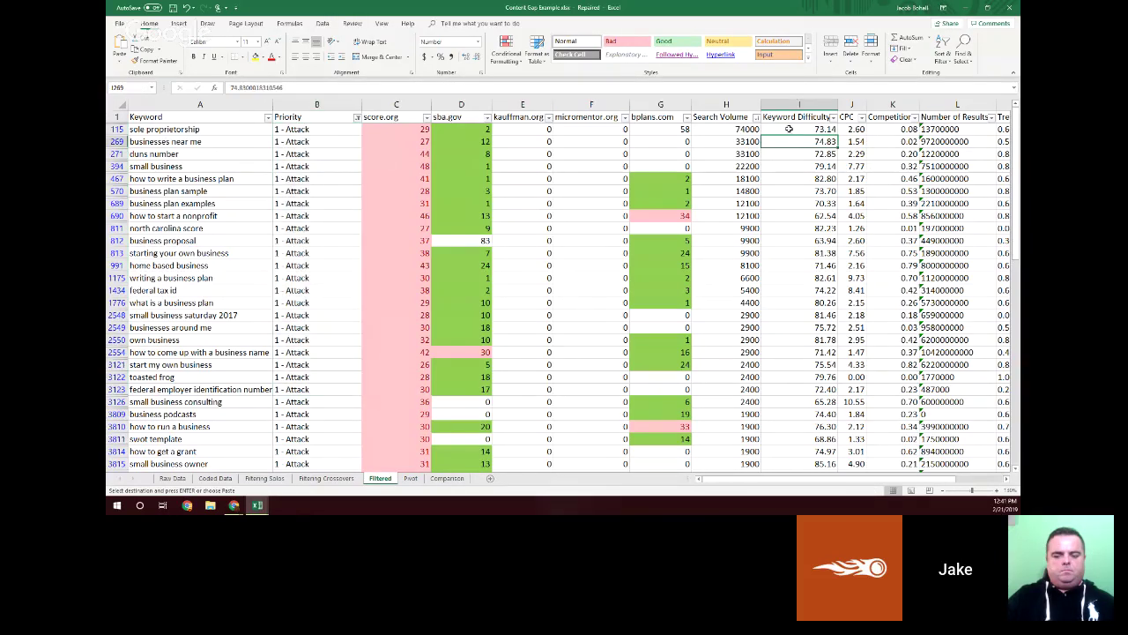
left_click(834, 117)
left_click(815, 165)
left_click(865, 117)
key("Escape")
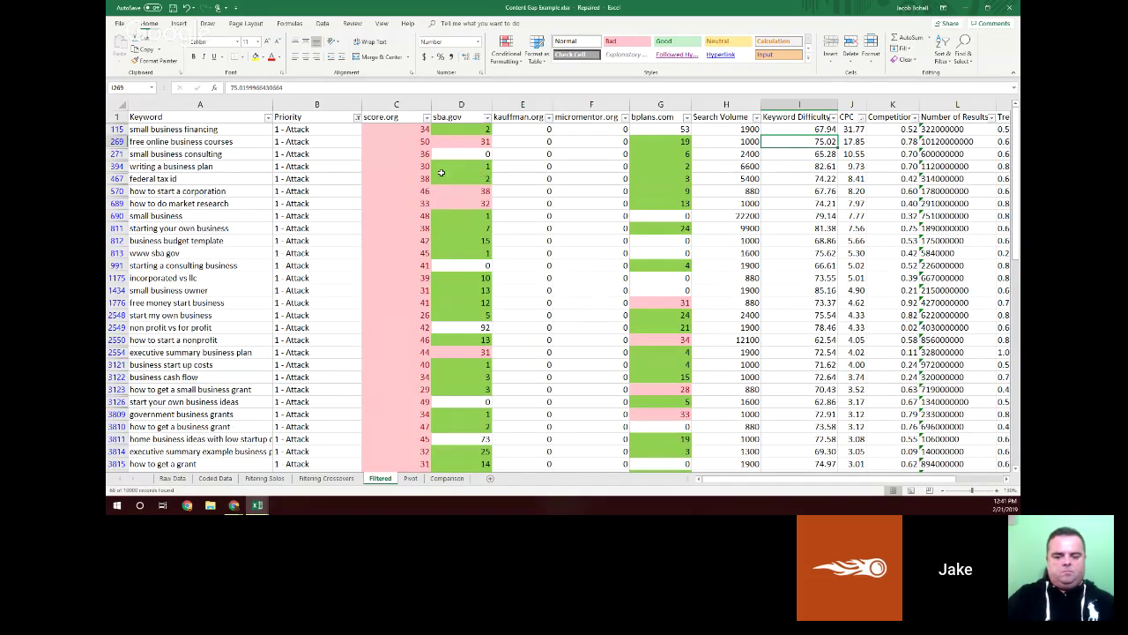
Step: Filter the Priority column to show only 2 - Protect and sort those keywords by CPC from largest to smallest
key("ctrl+Home")
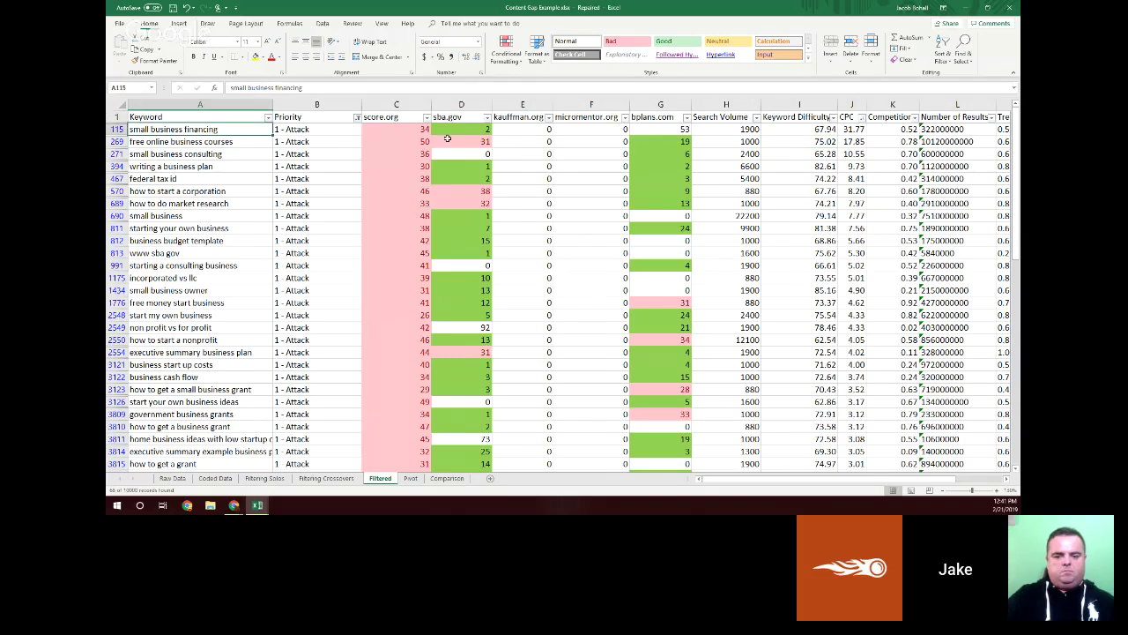
left_click(357, 117)
left_click(382, 220)
left_click(381, 229)
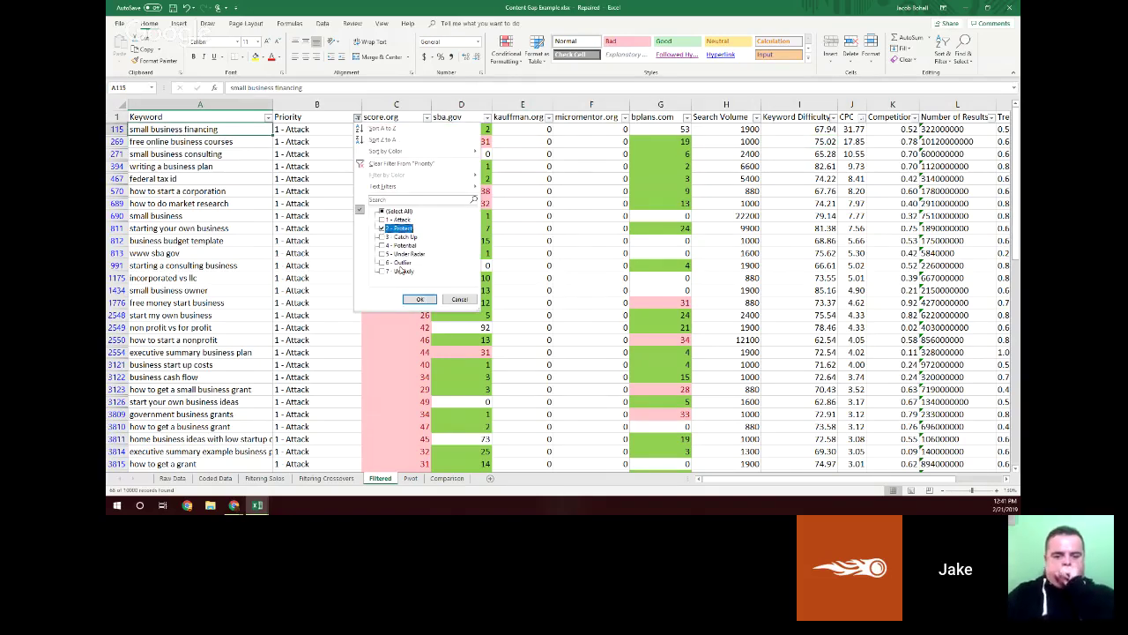
left_click(419, 300)
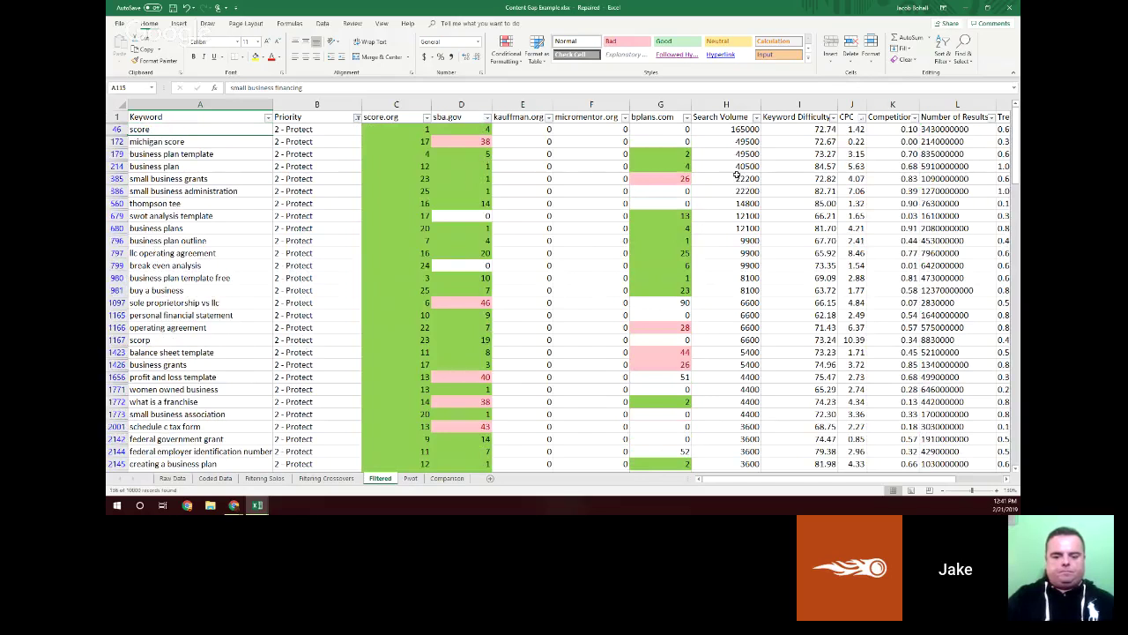
left_click(867, 118)
left_click(887, 138)
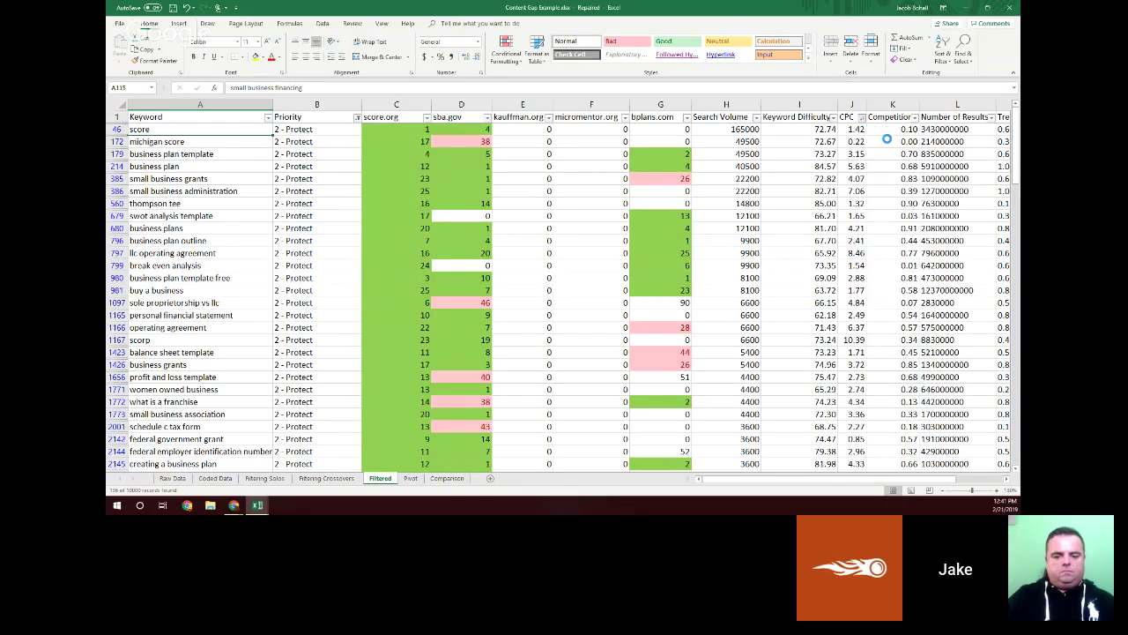
Step: Examine the 2 - Protect keywords, comparing the score.org rankings with those of sba.gov and bplans.com
left_click(301, 141)
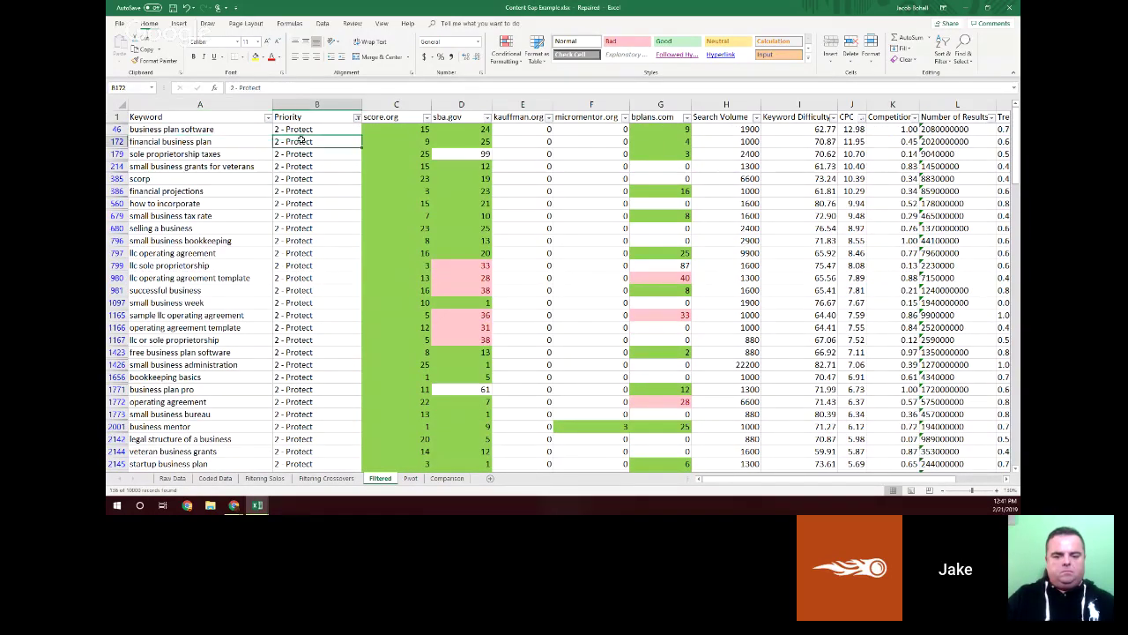
left_click(289, 130)
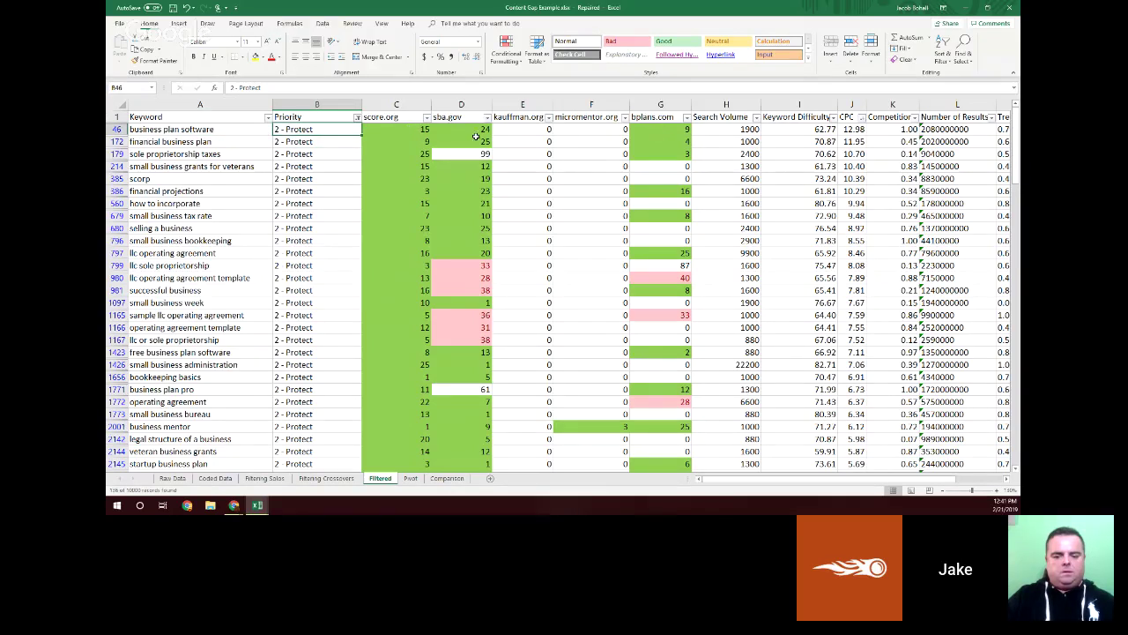
left_click(670, 129)
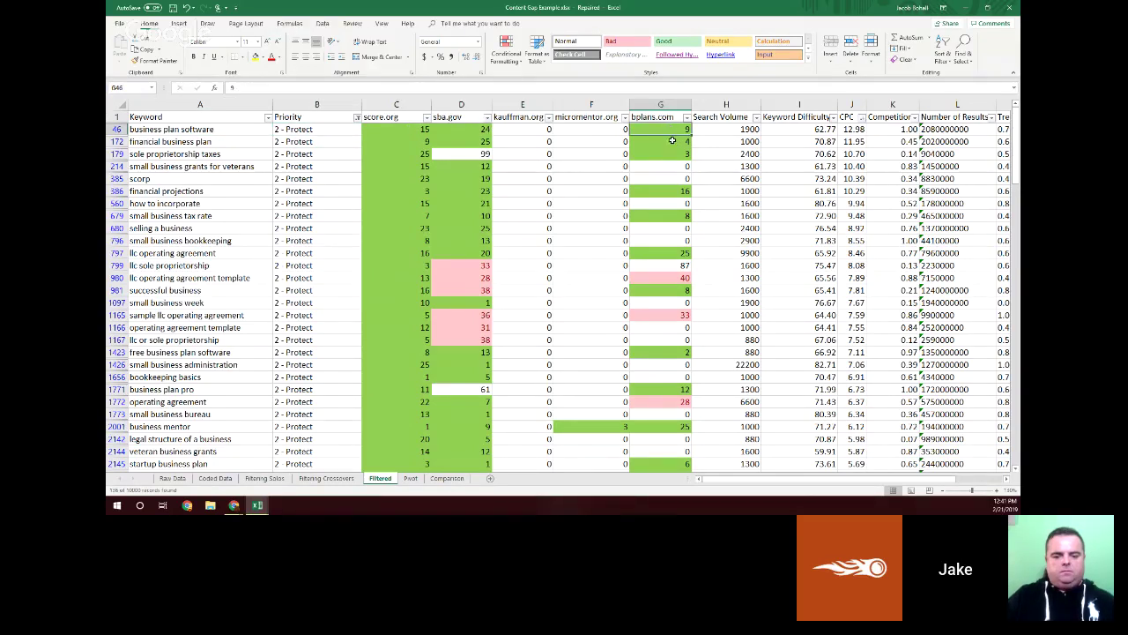
left_click(407, 130)
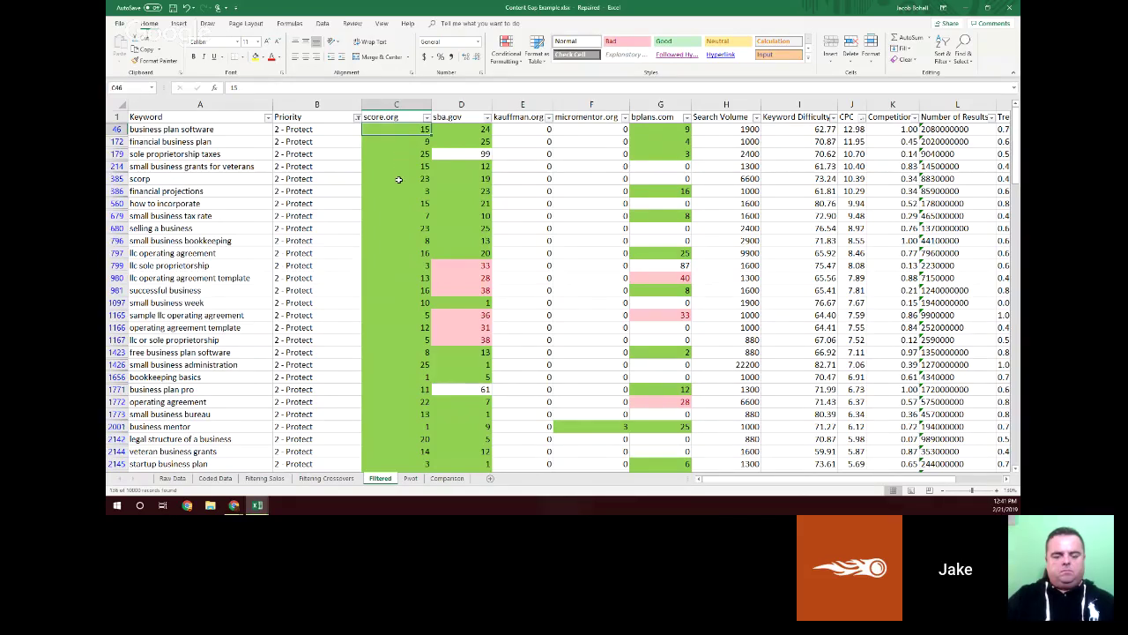
left_click_drag(202, 128, 203, 438)
left_click(236, 251)
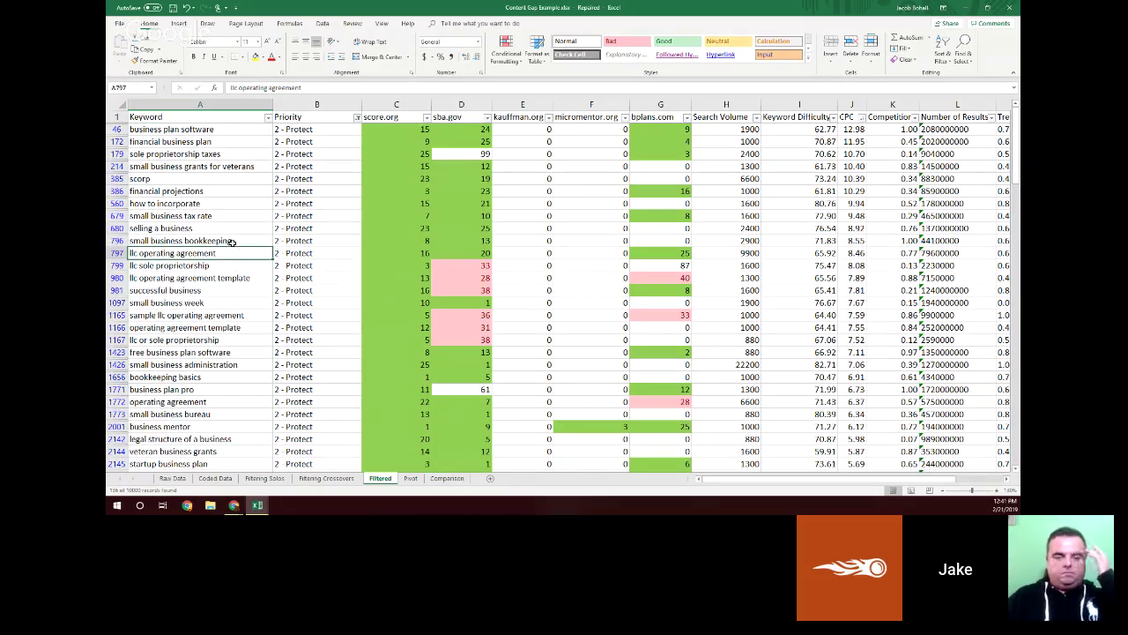
Step: Change the Priority filter to show only the 3 - Catch Up keywords
left_click(357, 118)
left_click(387, 228)
left_click(388, 237)
left_click(420, 299)
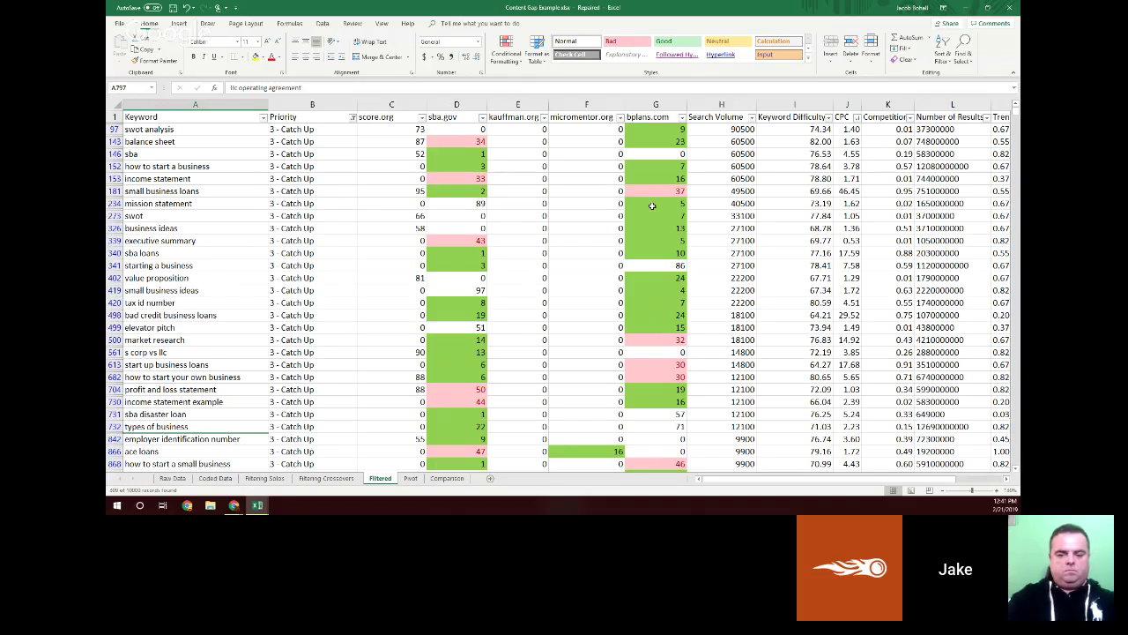
left_click(186, 180)
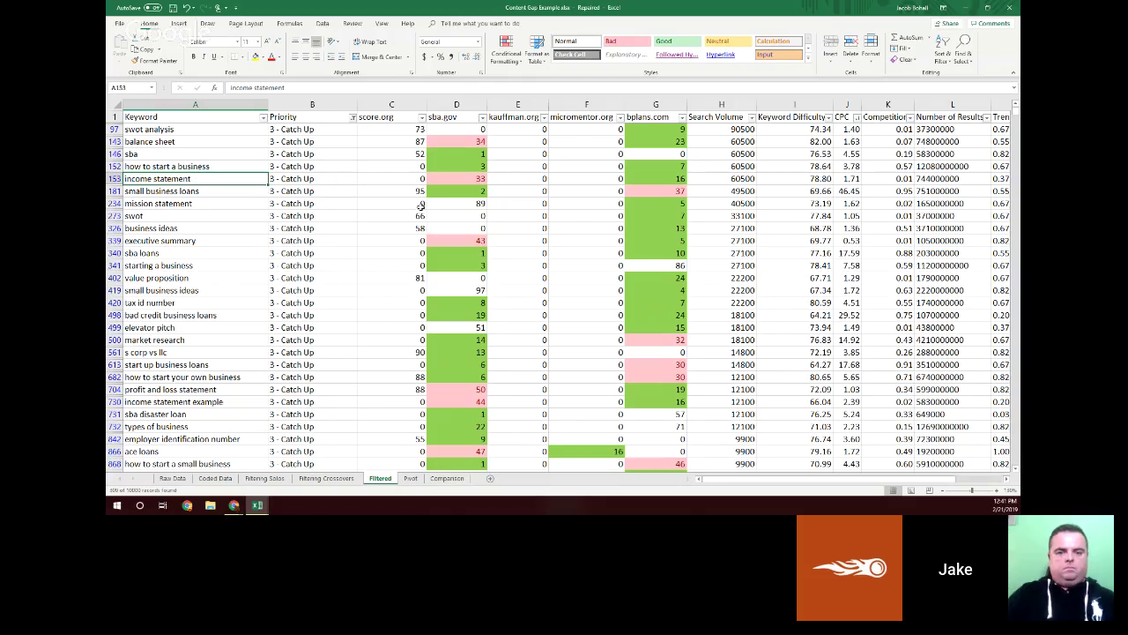
Step: Inspect the Search Volume column's filter values and the search volume for small business loans among the 3 - Catch Up keywords
left_click(351, 118)
left_click(352, 118)
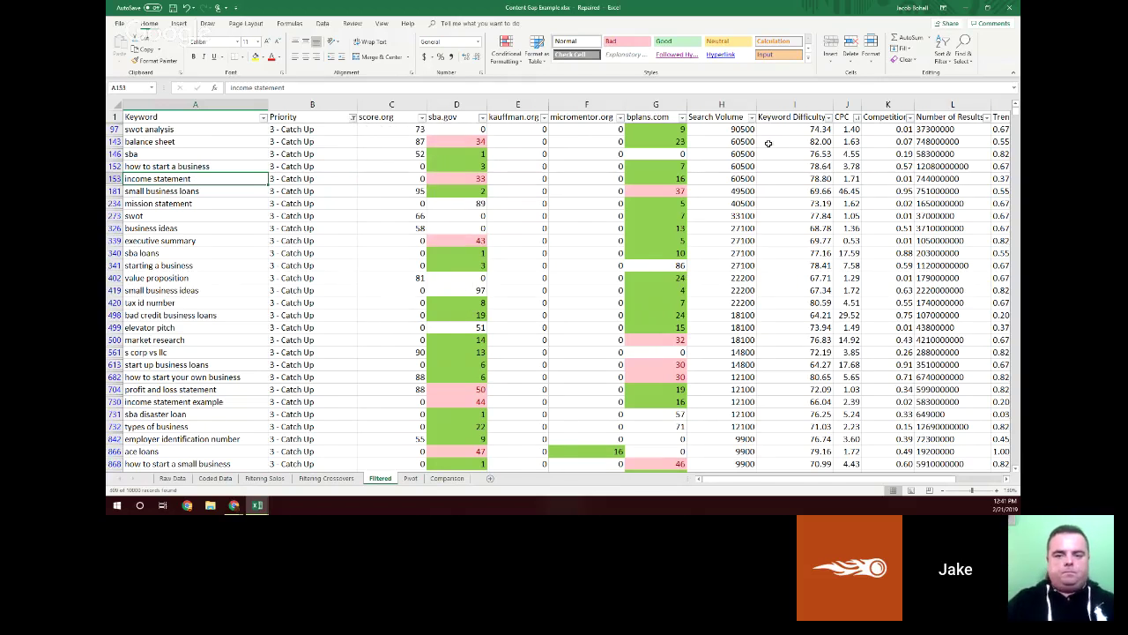
left_click(752, 118)
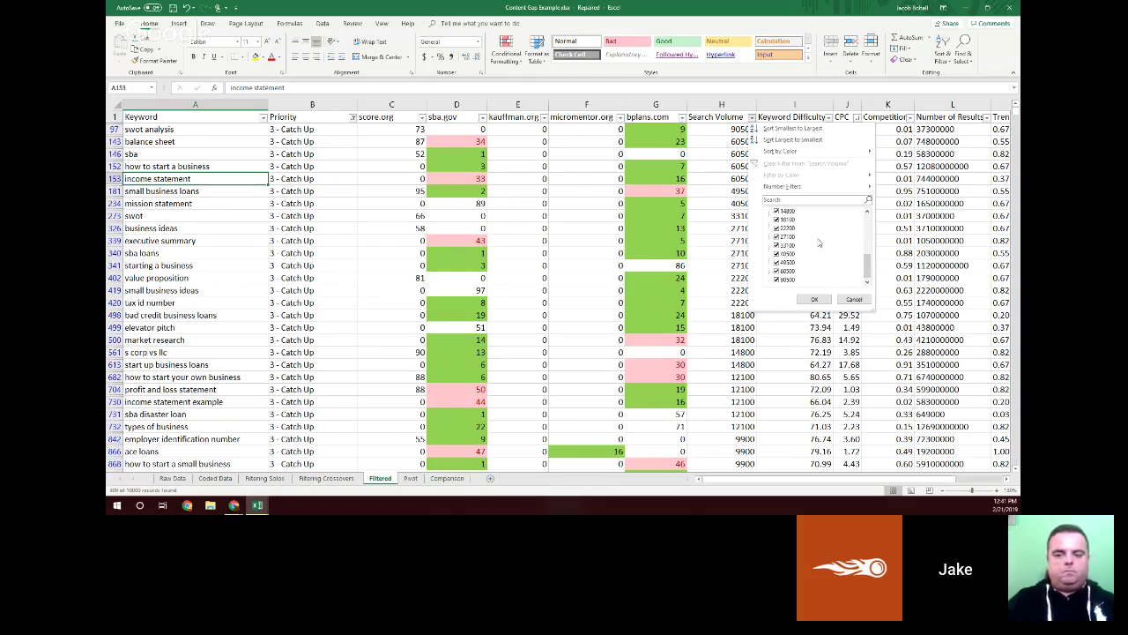
left_click(854, 299)
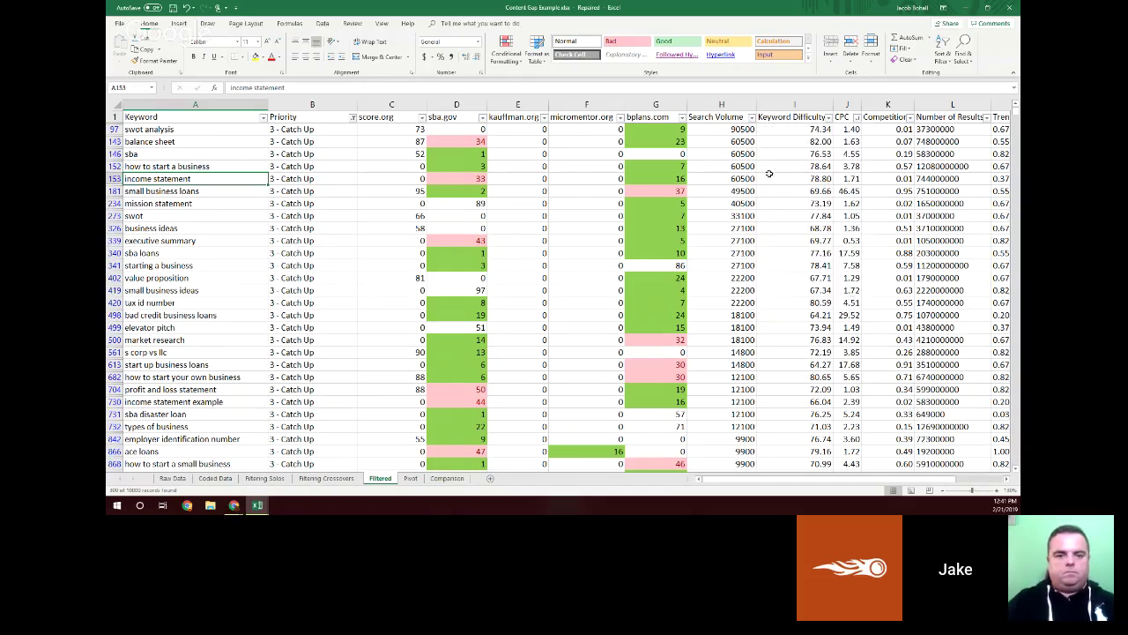
left_click(728, 193)
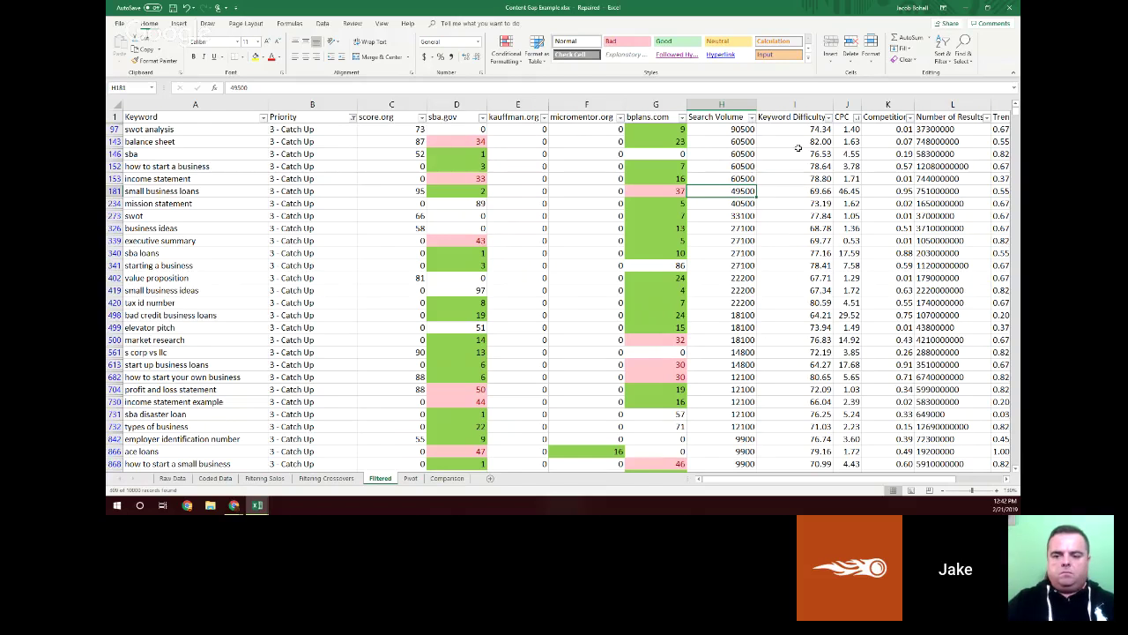
Step: Switch to the browser's slide presentation showing the Keyword and Content Strategy Buckets
left_click(239, 499)
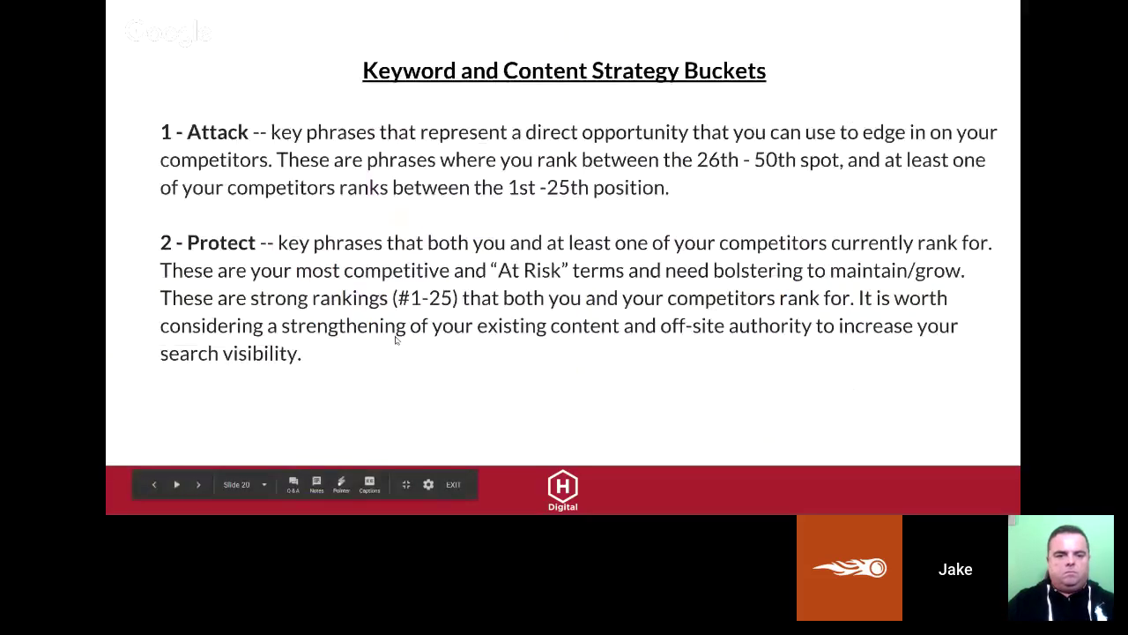